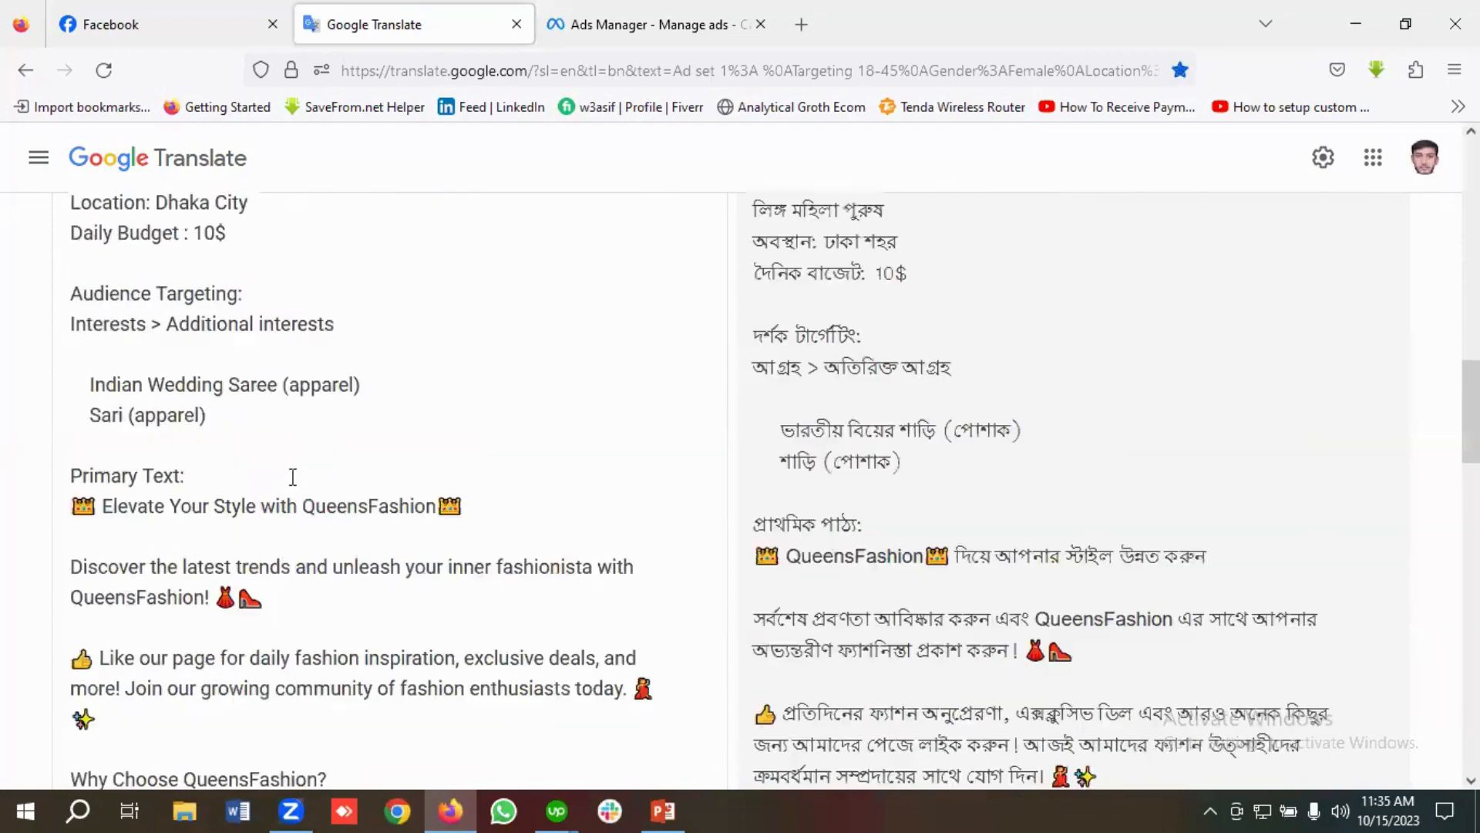
Step: Read through the ad set 1 brief in the source text, from its targeting, budget and interests to the primary text
scroll(239, 469, up, 20)
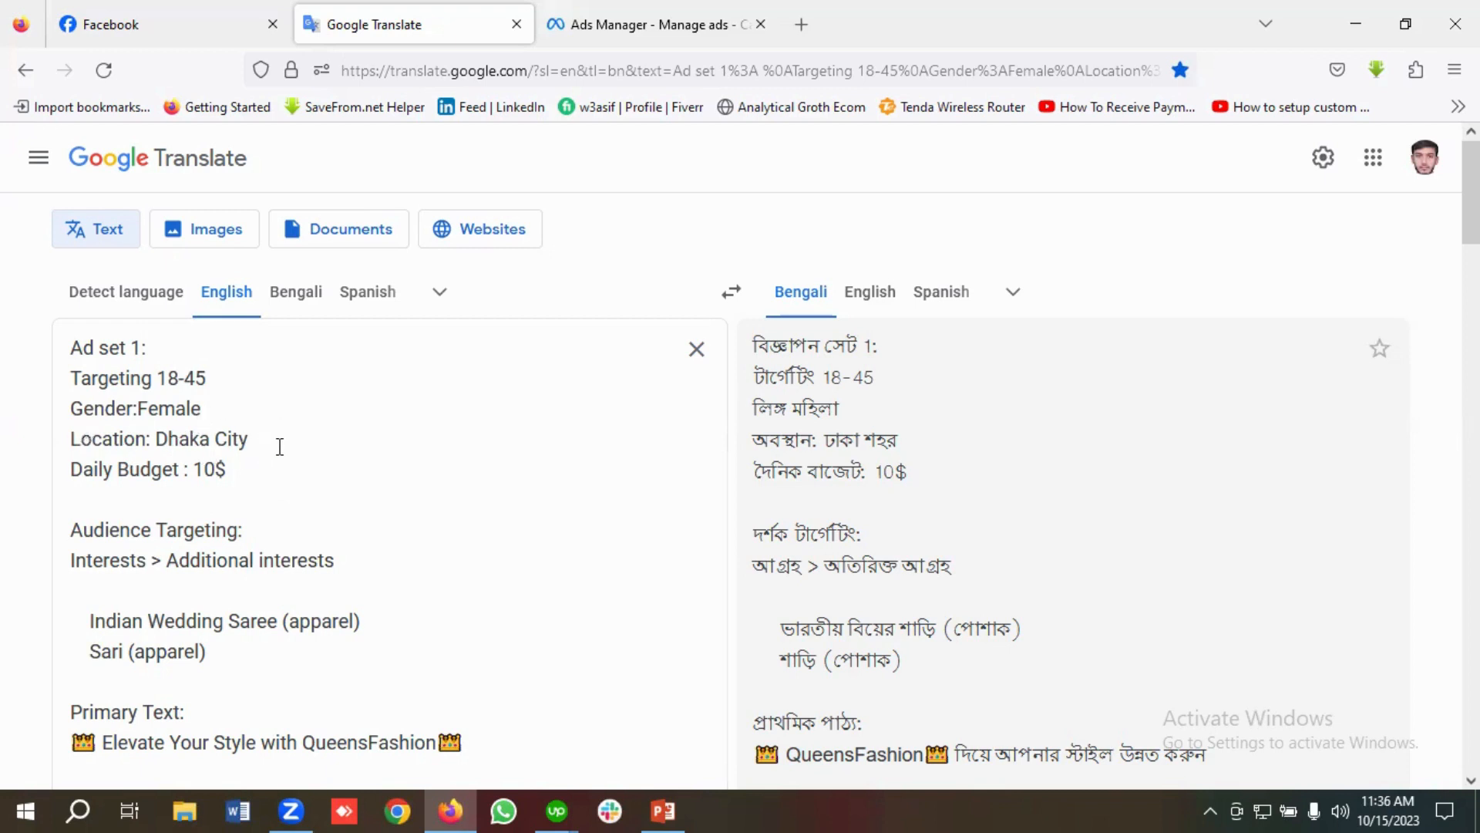
scroll(280, 447, down, 3)
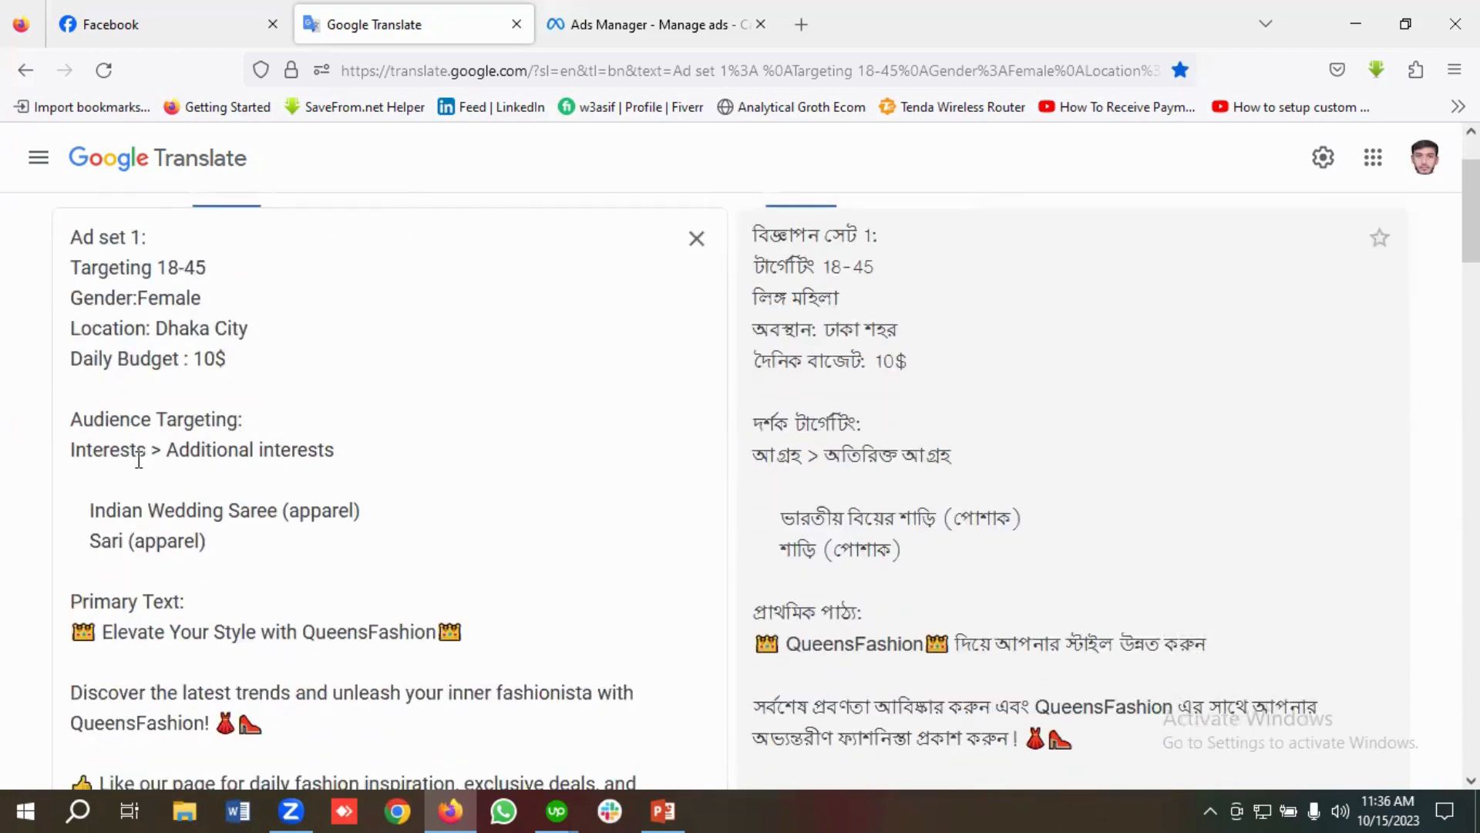
scroll(280, 429, down, 3)
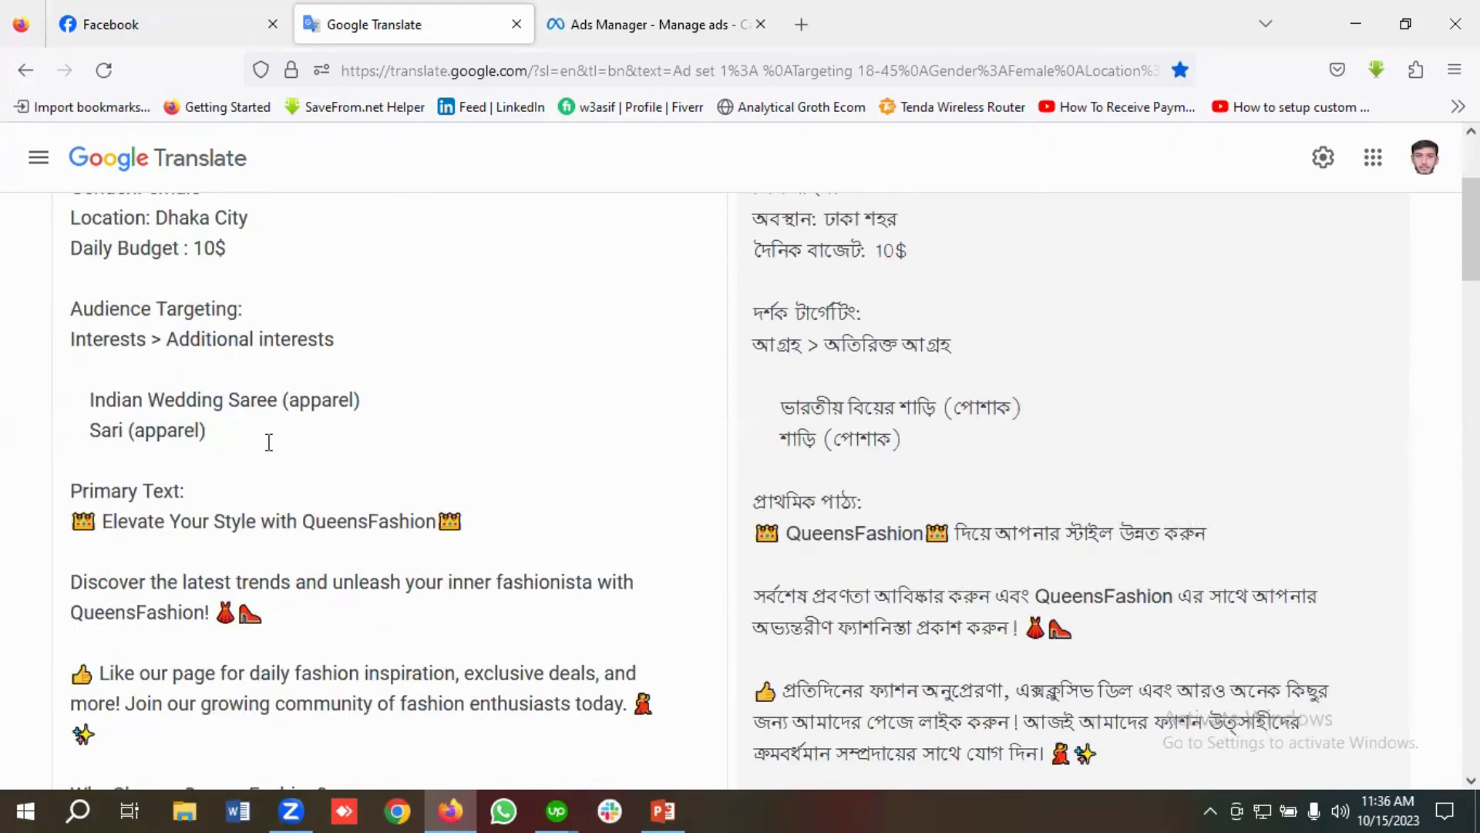
scroll(271, 442, down, 3)
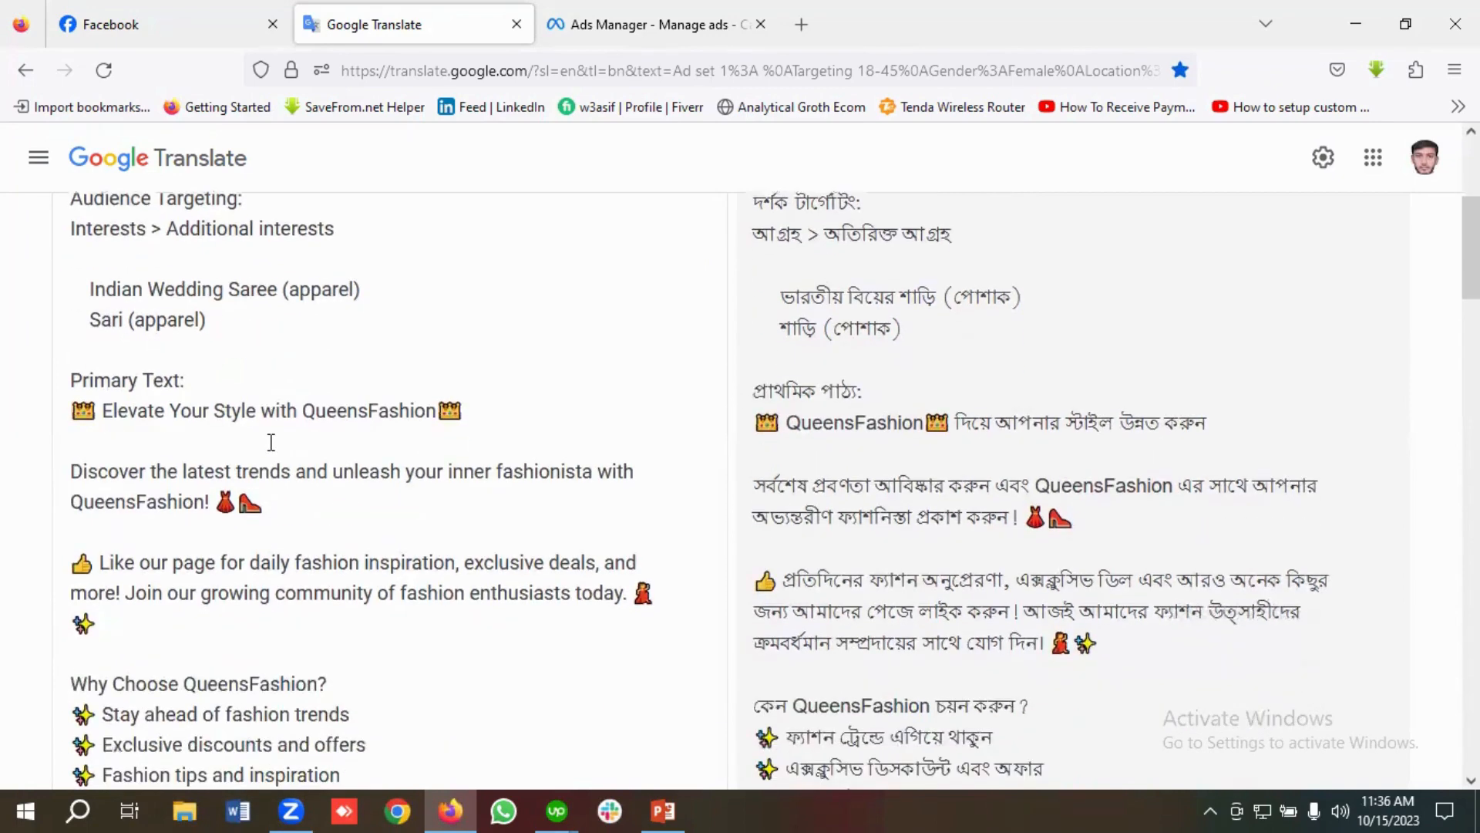
scroll(271, 450, down, 3)
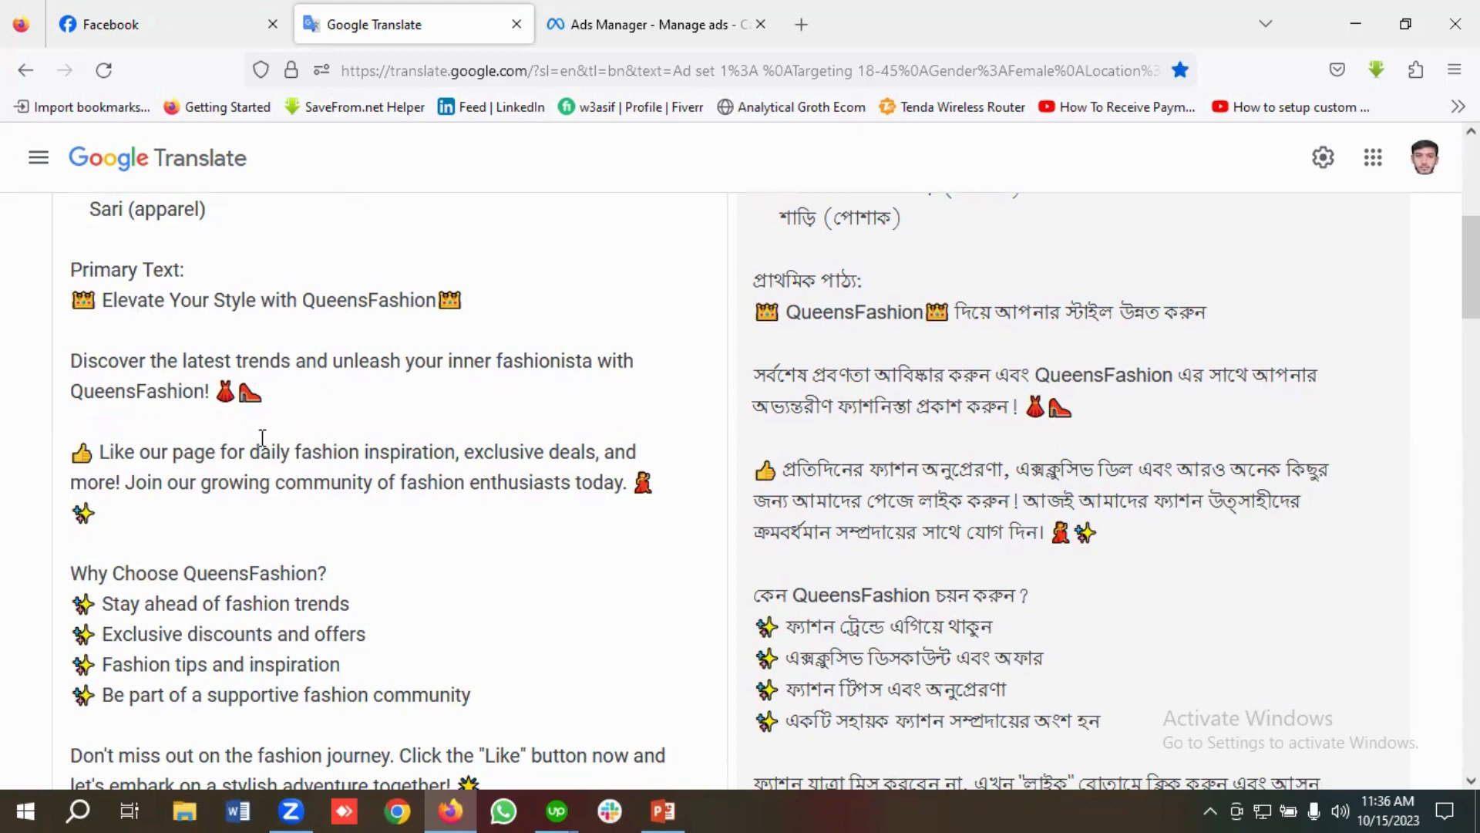
scroll(313, 430, down, 3)
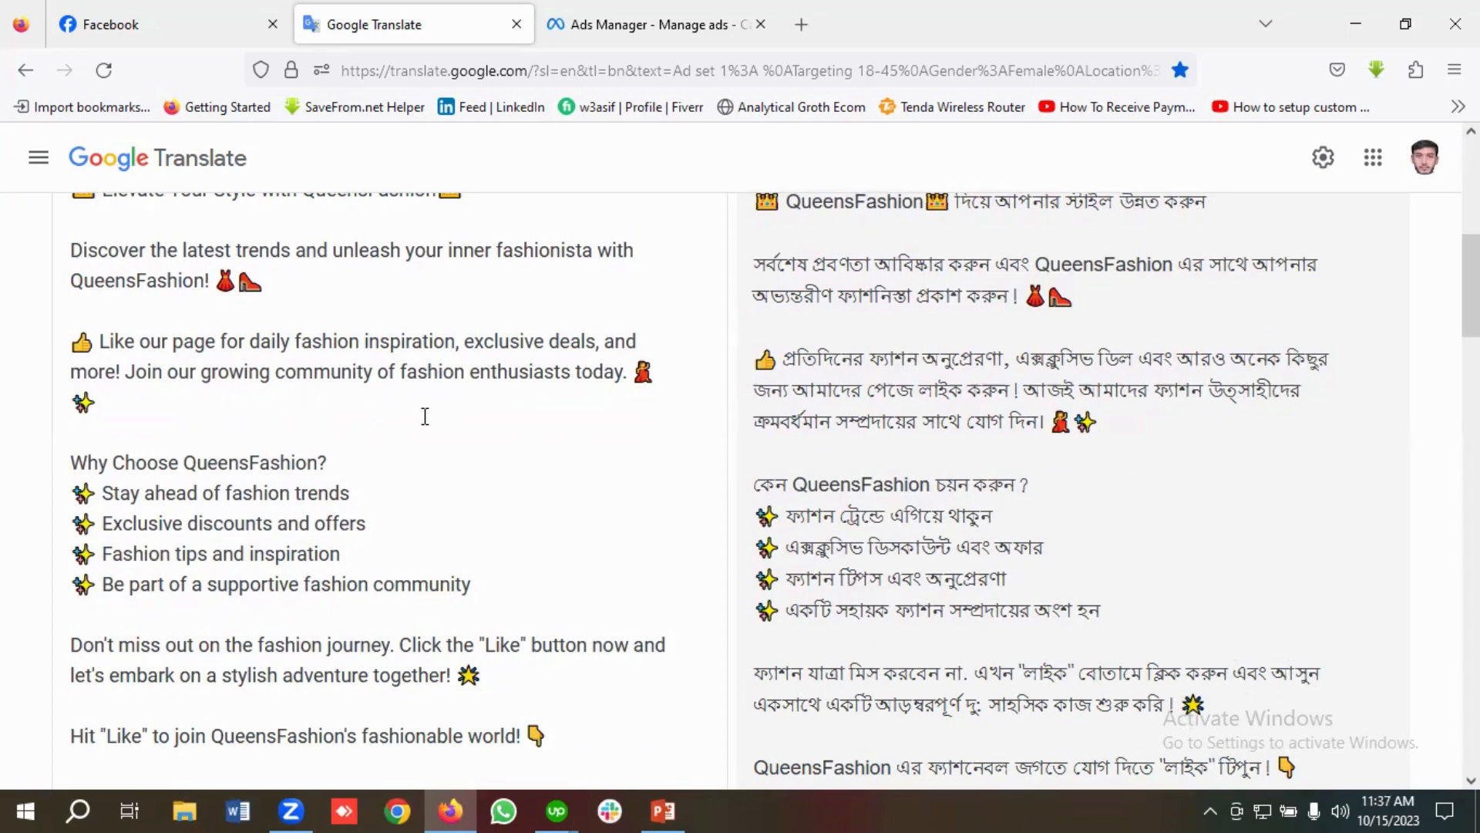
scroll(308, 389, down, 2)
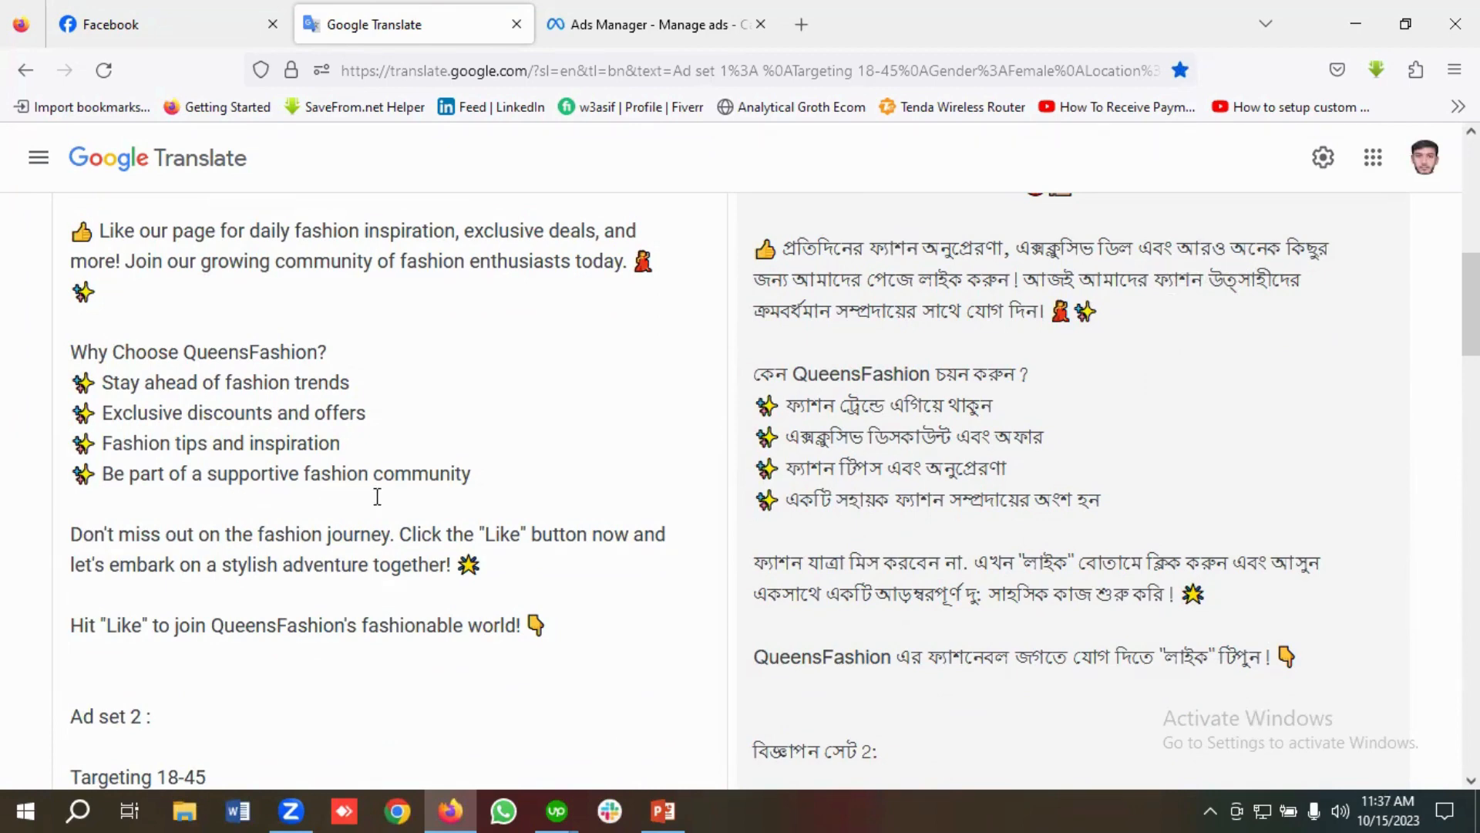
scroll(167, 477, down, 2)
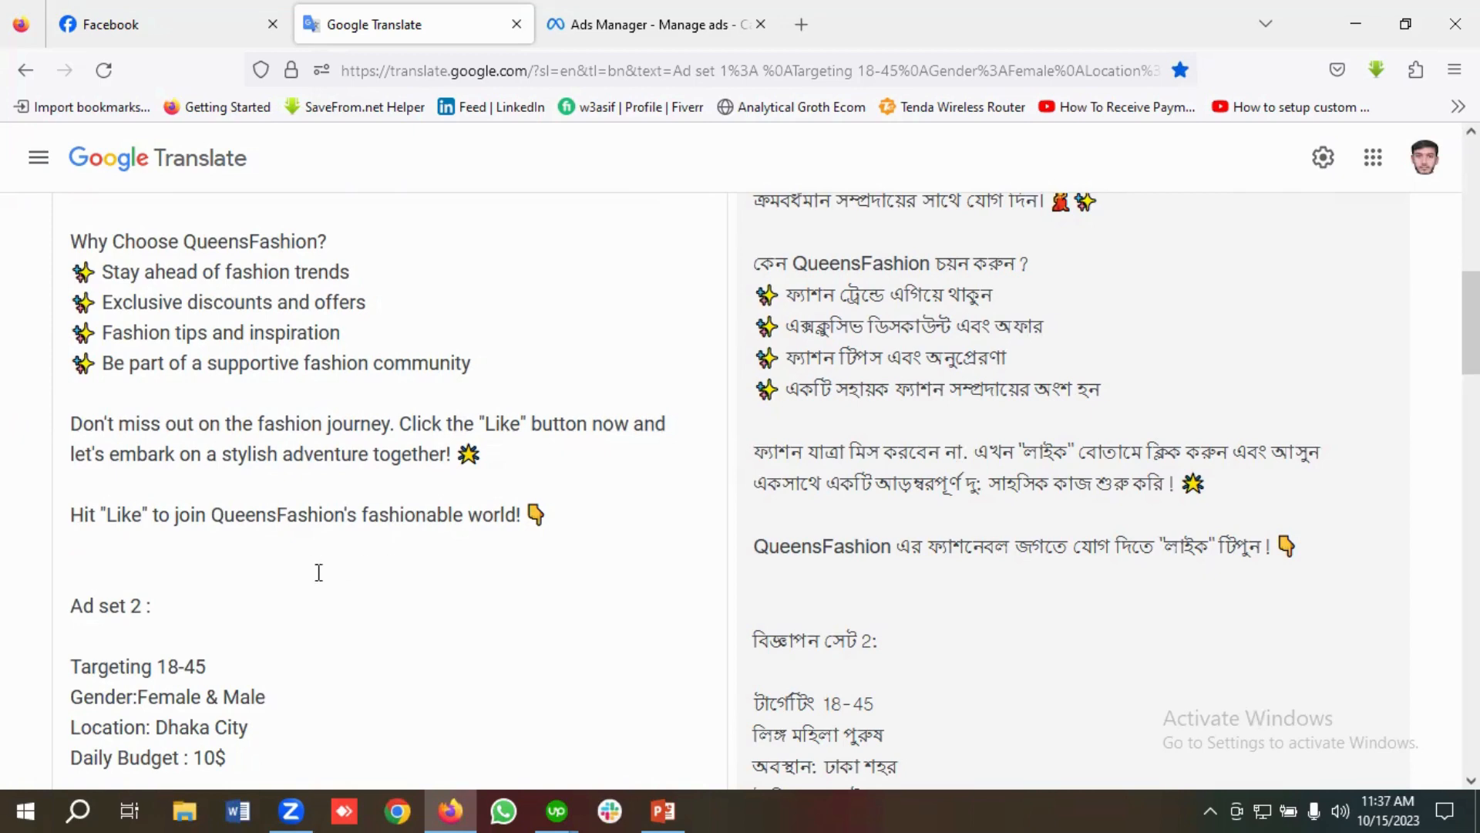
scroll(320, 574, up, 7)
scroll(327, 579, down, 2)
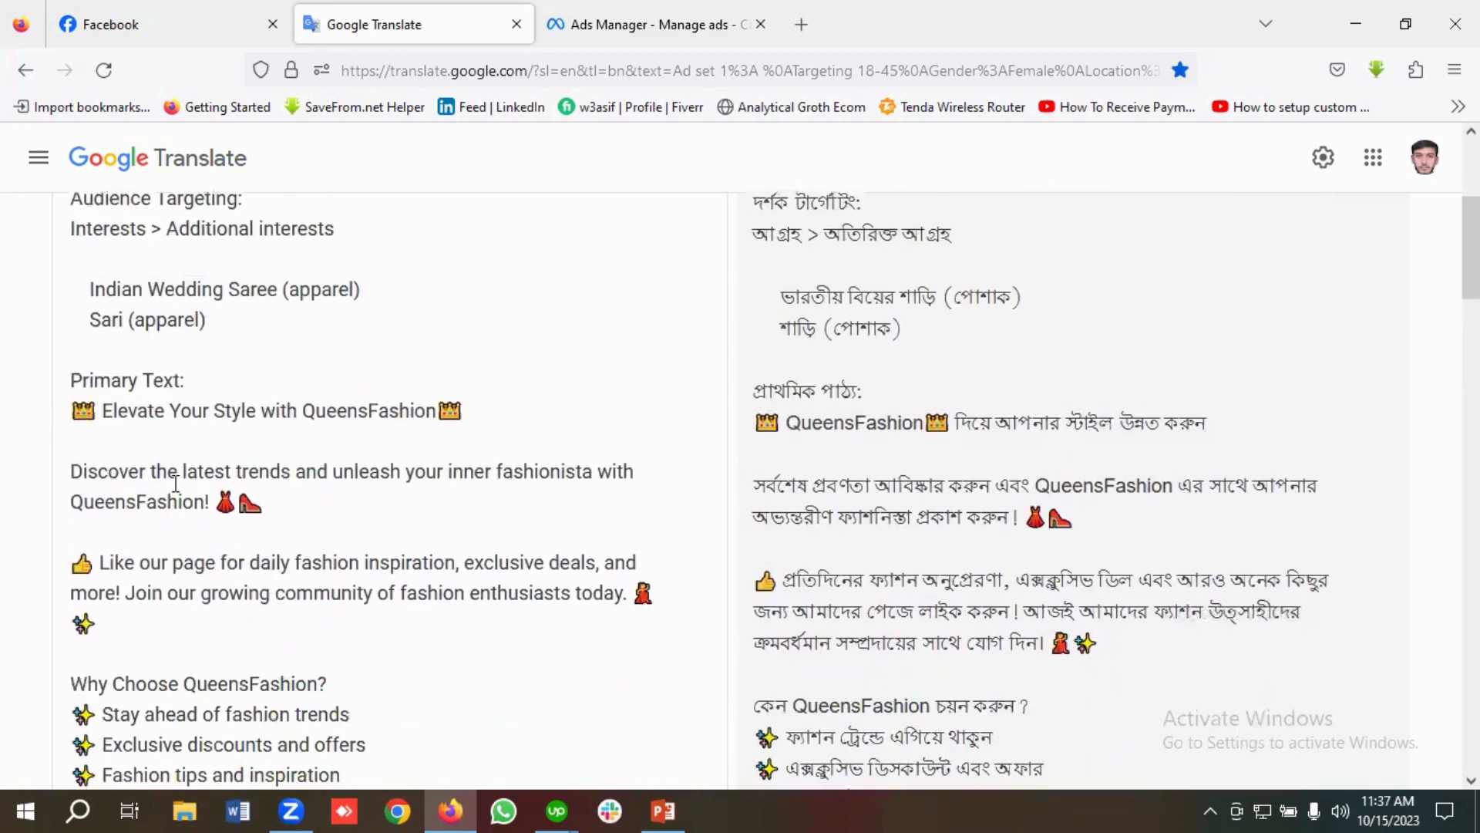
Step: Compare the gender targeting lines of ad set 1 and ad set 2 in the brief
scroll(307, 576, down, 11)
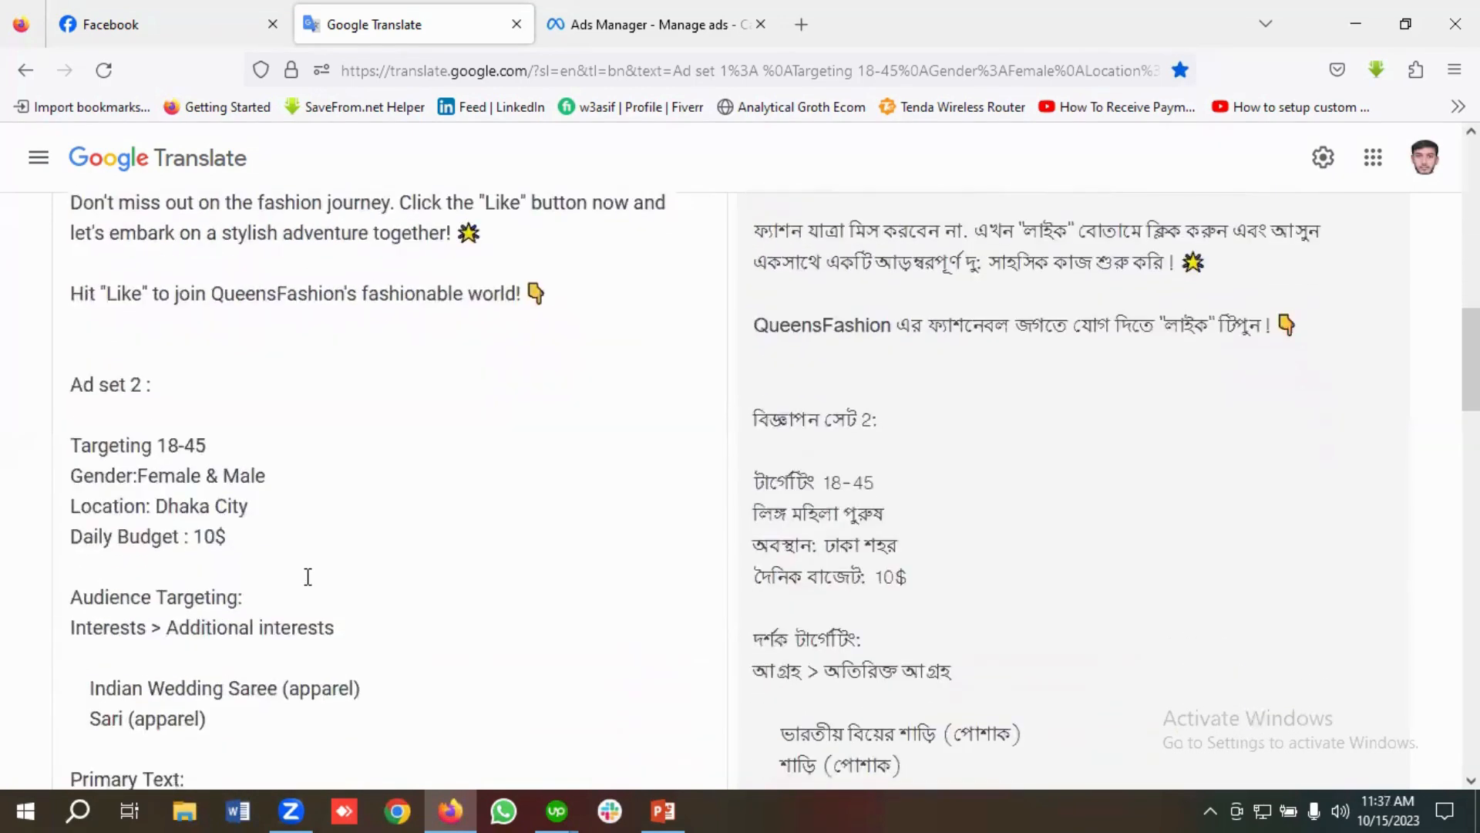
scroll(307, 577, up, 3)
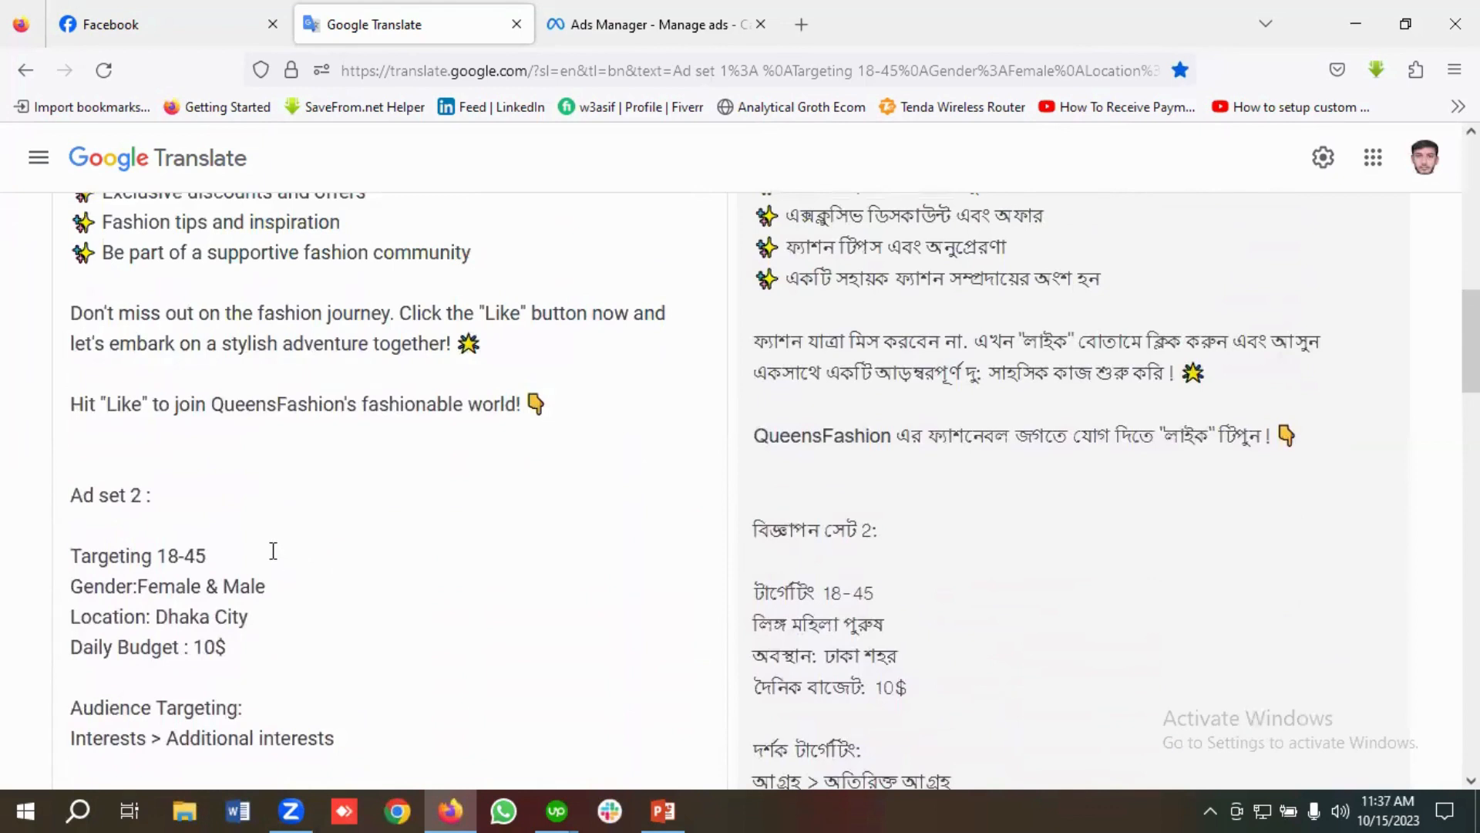
scroll(197, 514, down, 1)
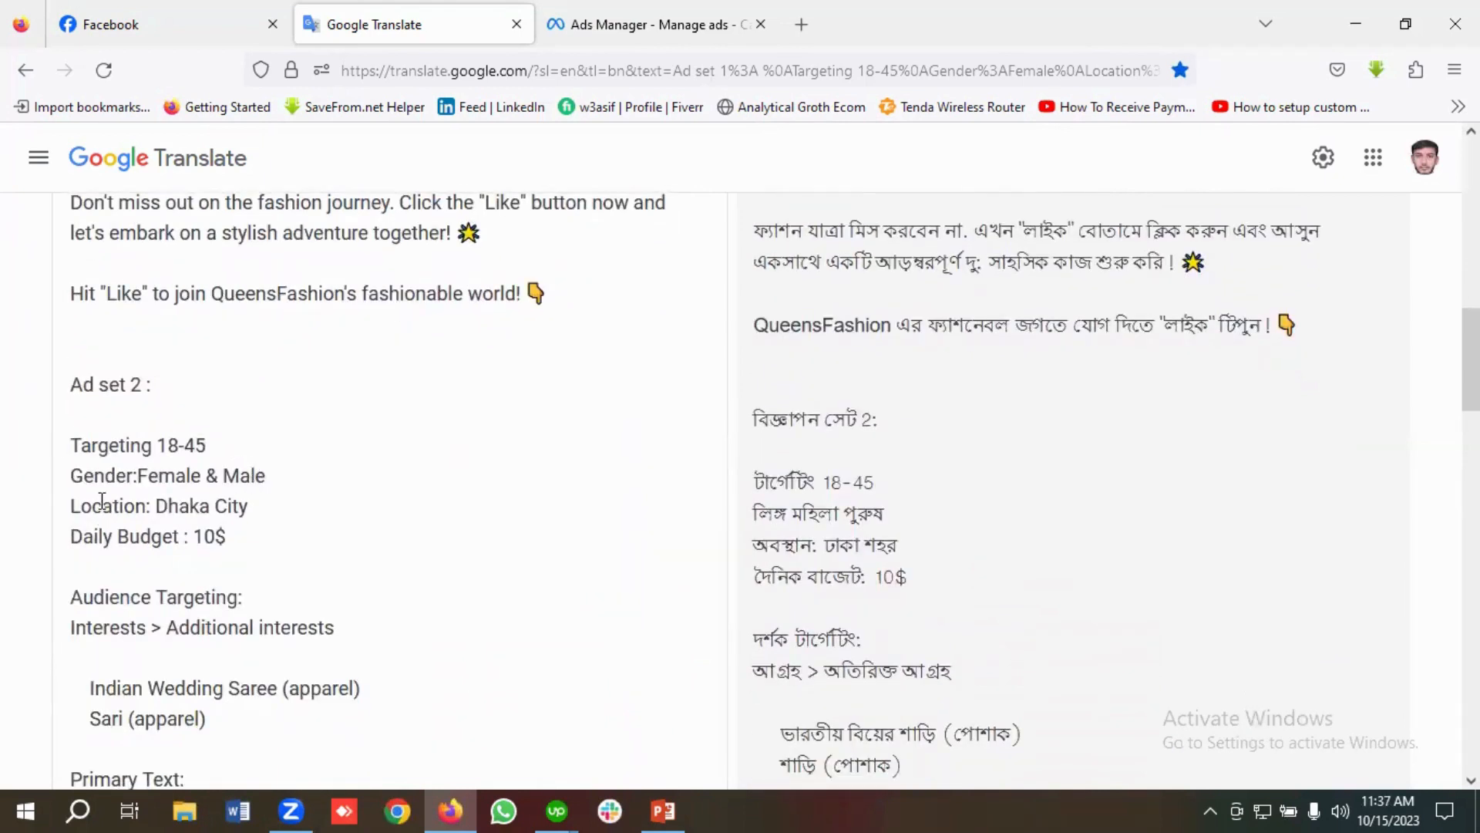
drag(266, 476, 56, 479)
click(227, 477)
scroll(305, 510, up, 10)
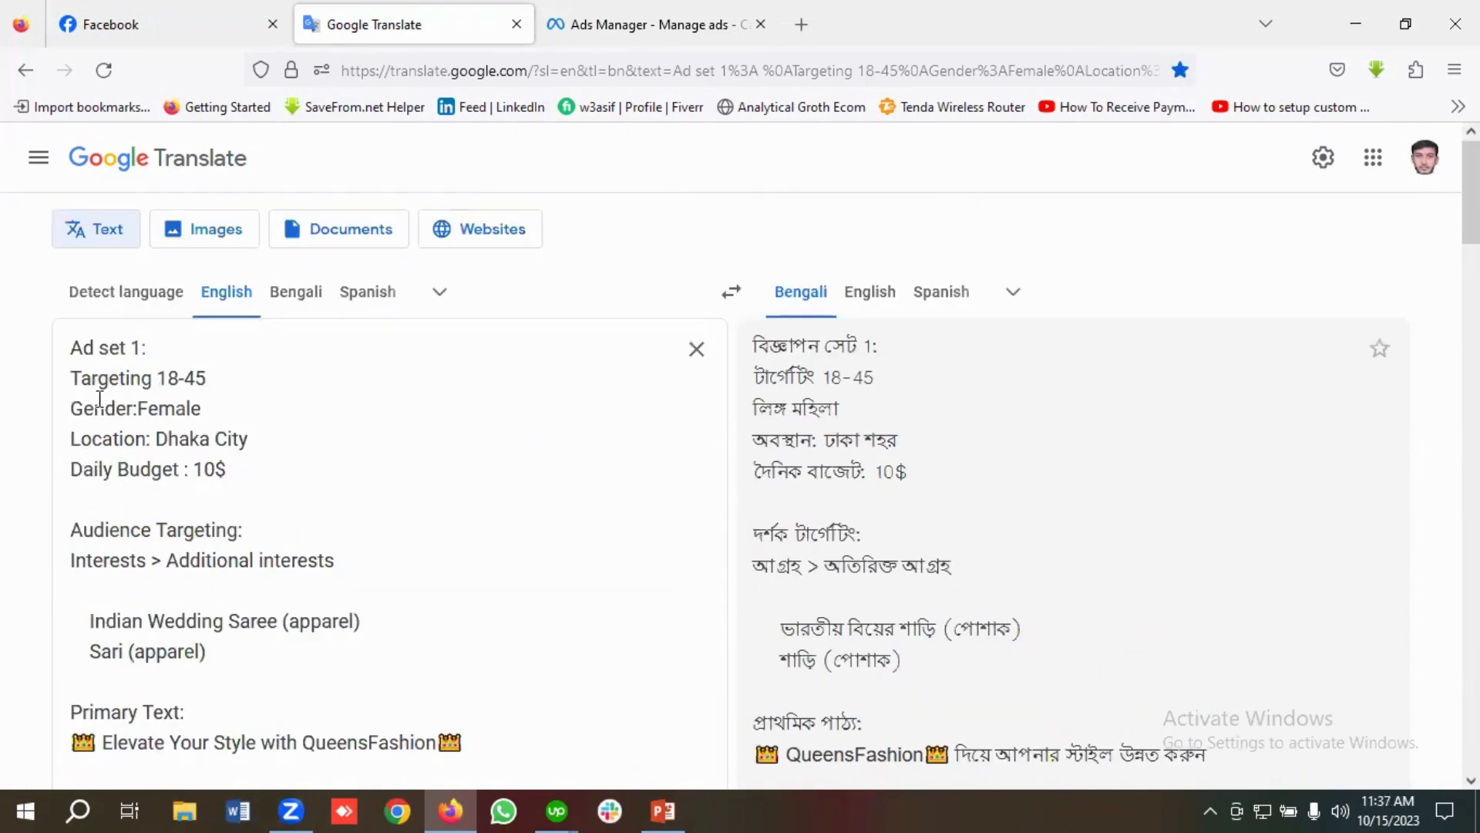
drag(245, 417, 57, 414)
click(268, 411)
scroll(308, 523, down, 8)
scroll(308, 522, down, 7)
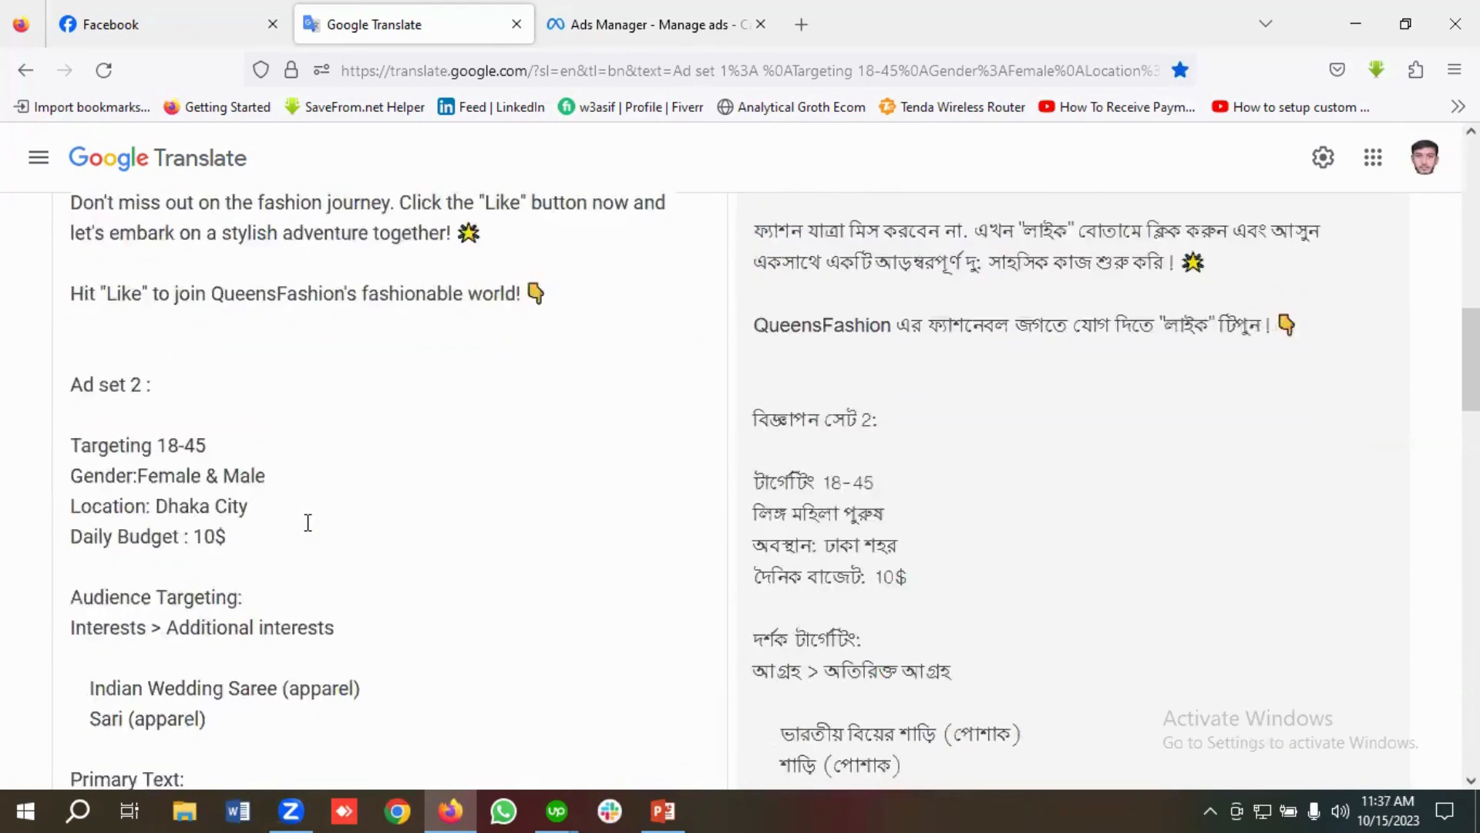
scroll(205, 440, up, 3)
drag(288, 481, 68, 479)
click(219, 476)
drag(294, 473, 70, 478)
click(157, 476)
scroll(231, 500, down, 1)
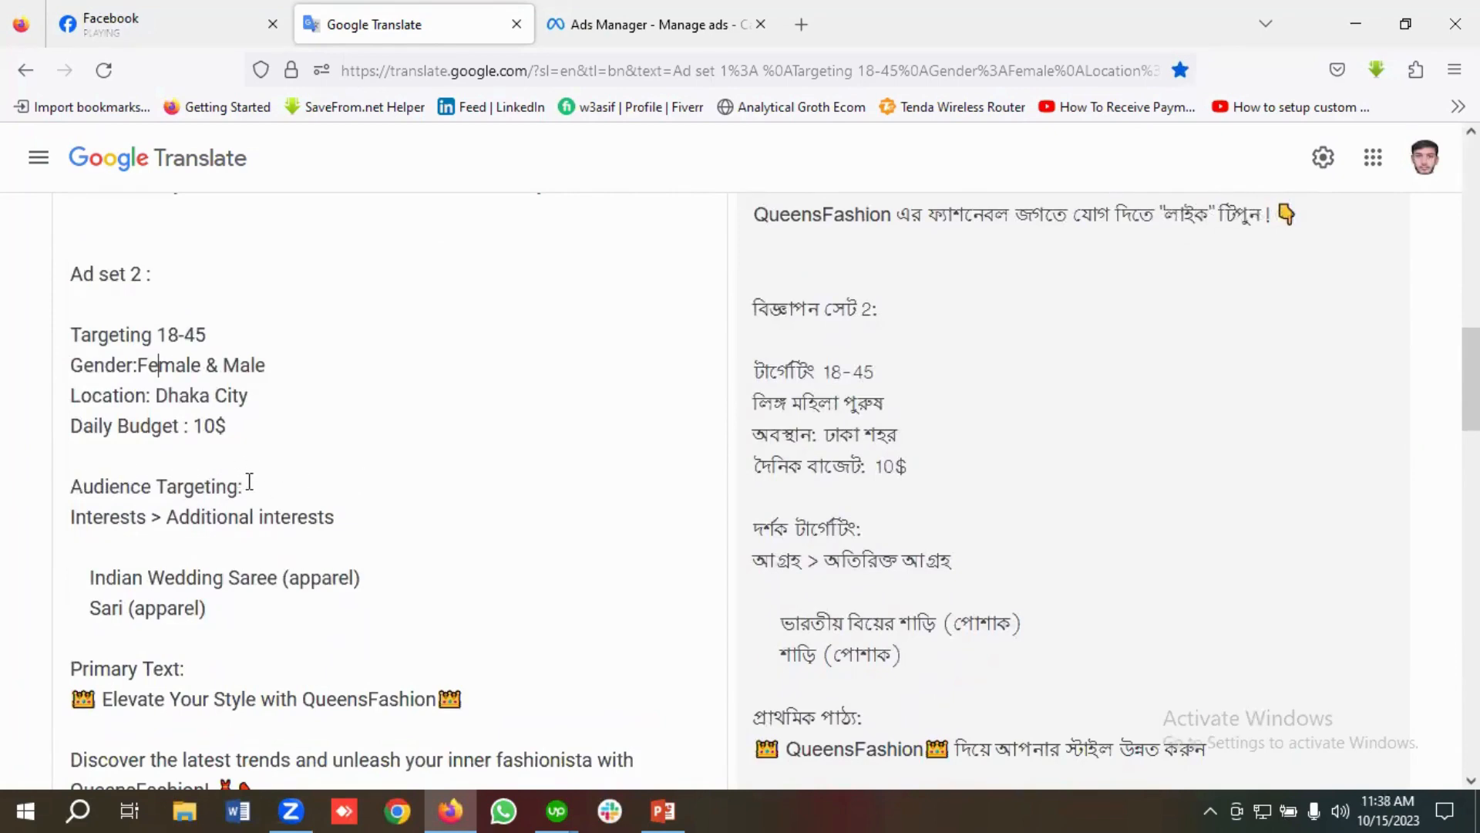
Step: Read the rest of the ad set 2 brief and examine the location line of ad set 3
scroll(249, 480, down, 3)
scroll(254, 481, down, 8)
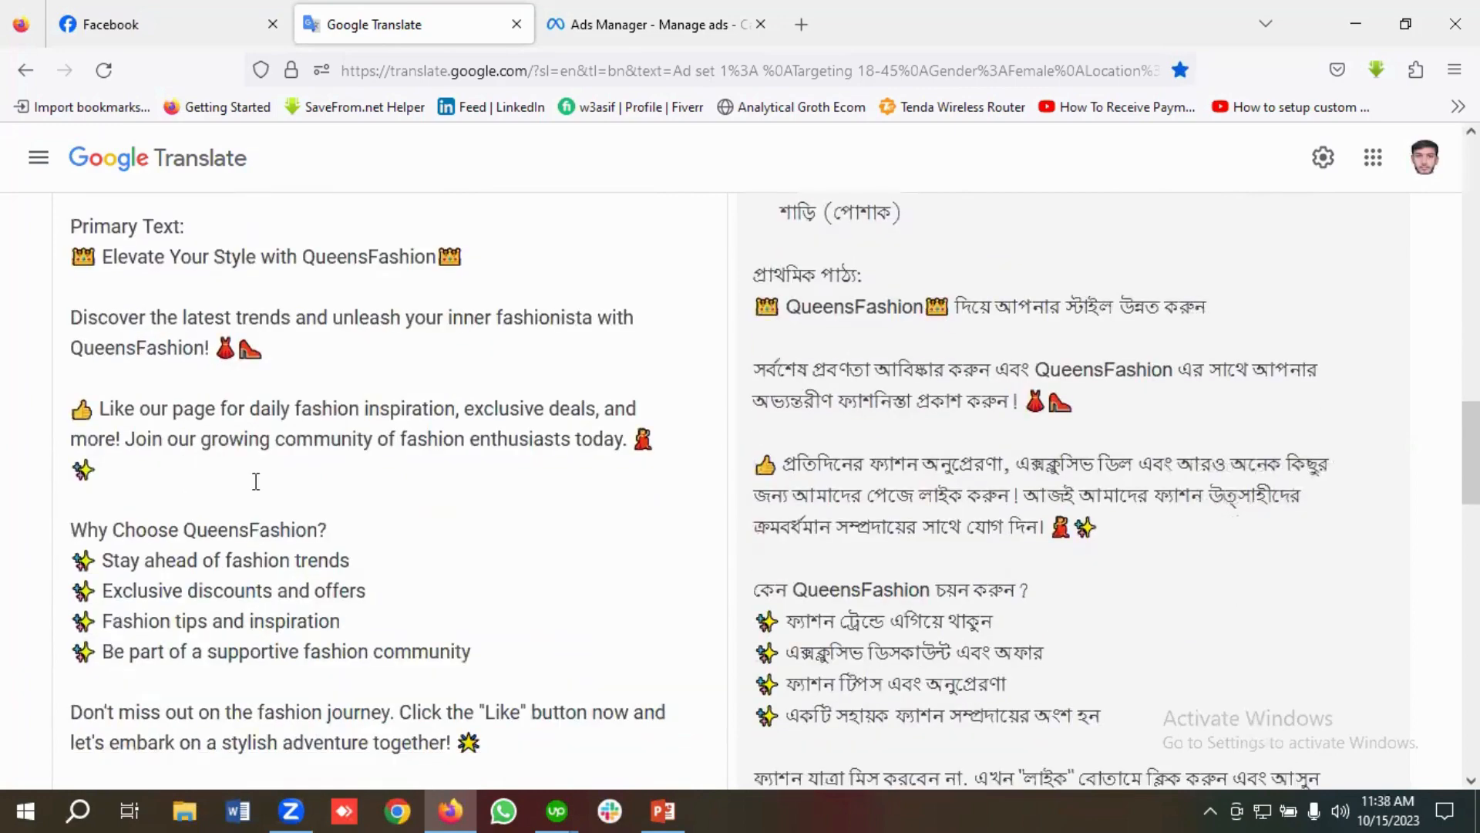
scroll(258, 481, down, 6)
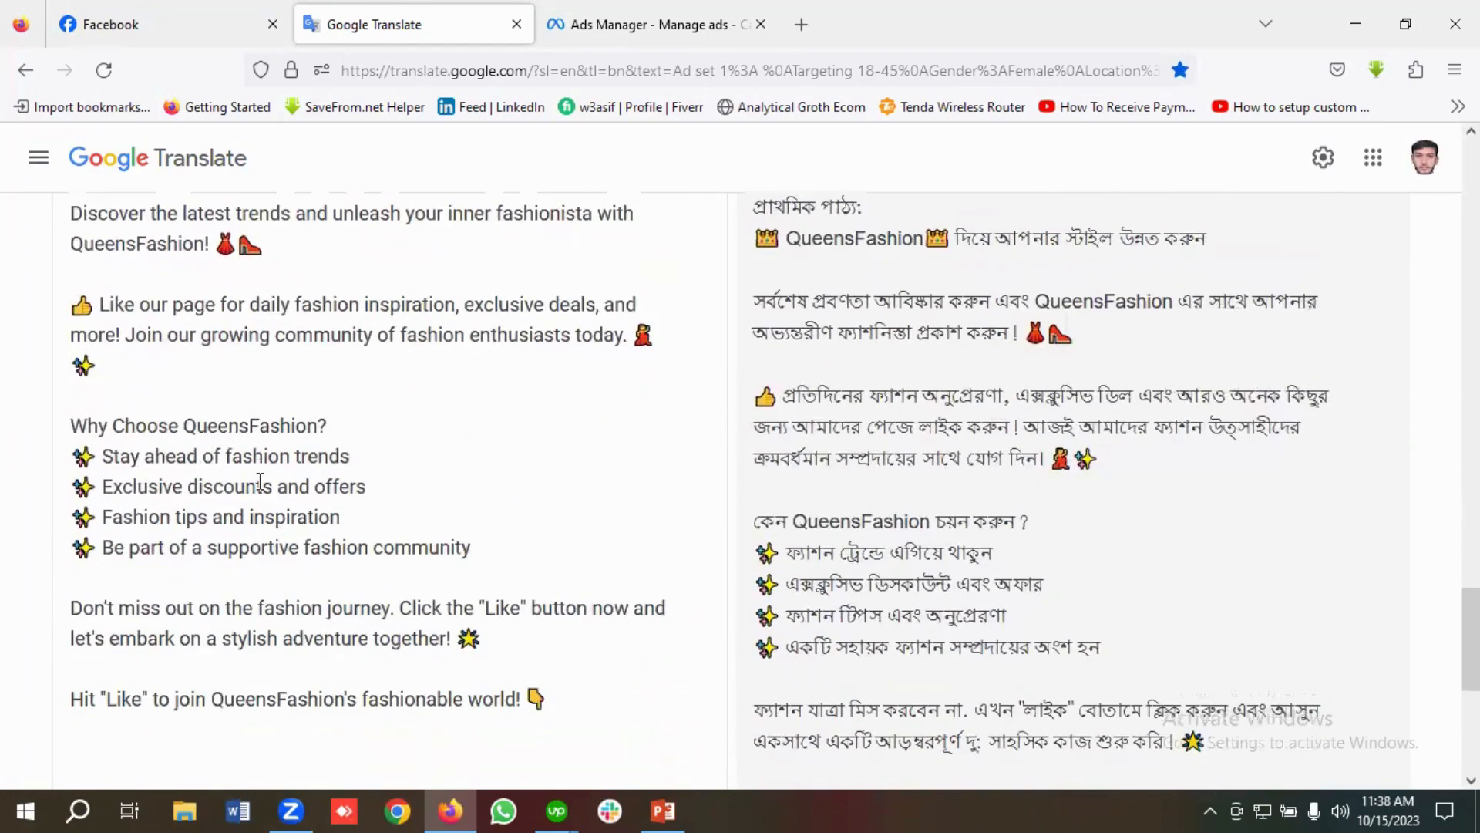
scroll(260, 481, up, 7)
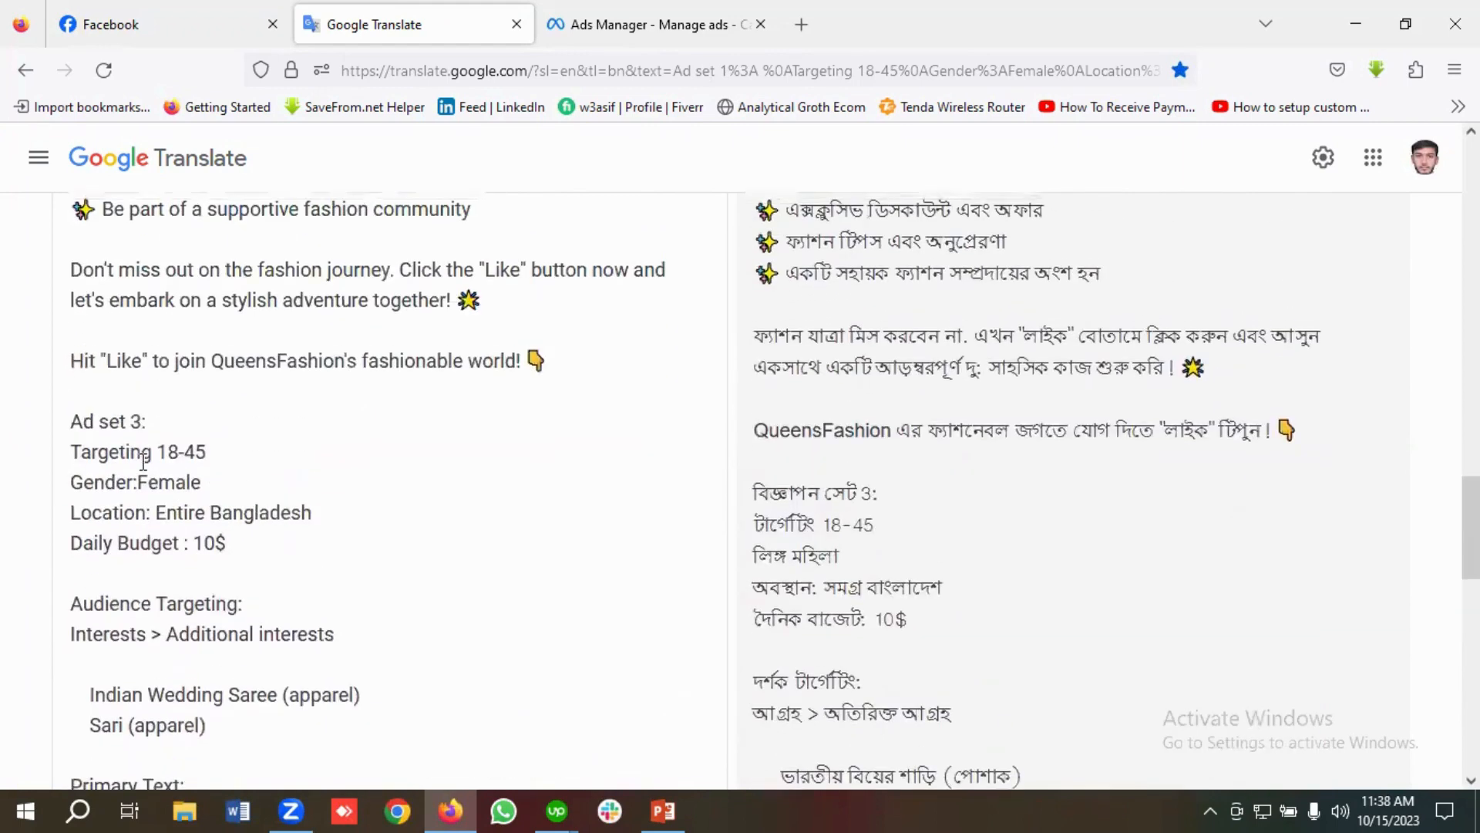
drag(320, 514, 65, 522)
click(147, 516)
drag(320, 514, 28, 512)
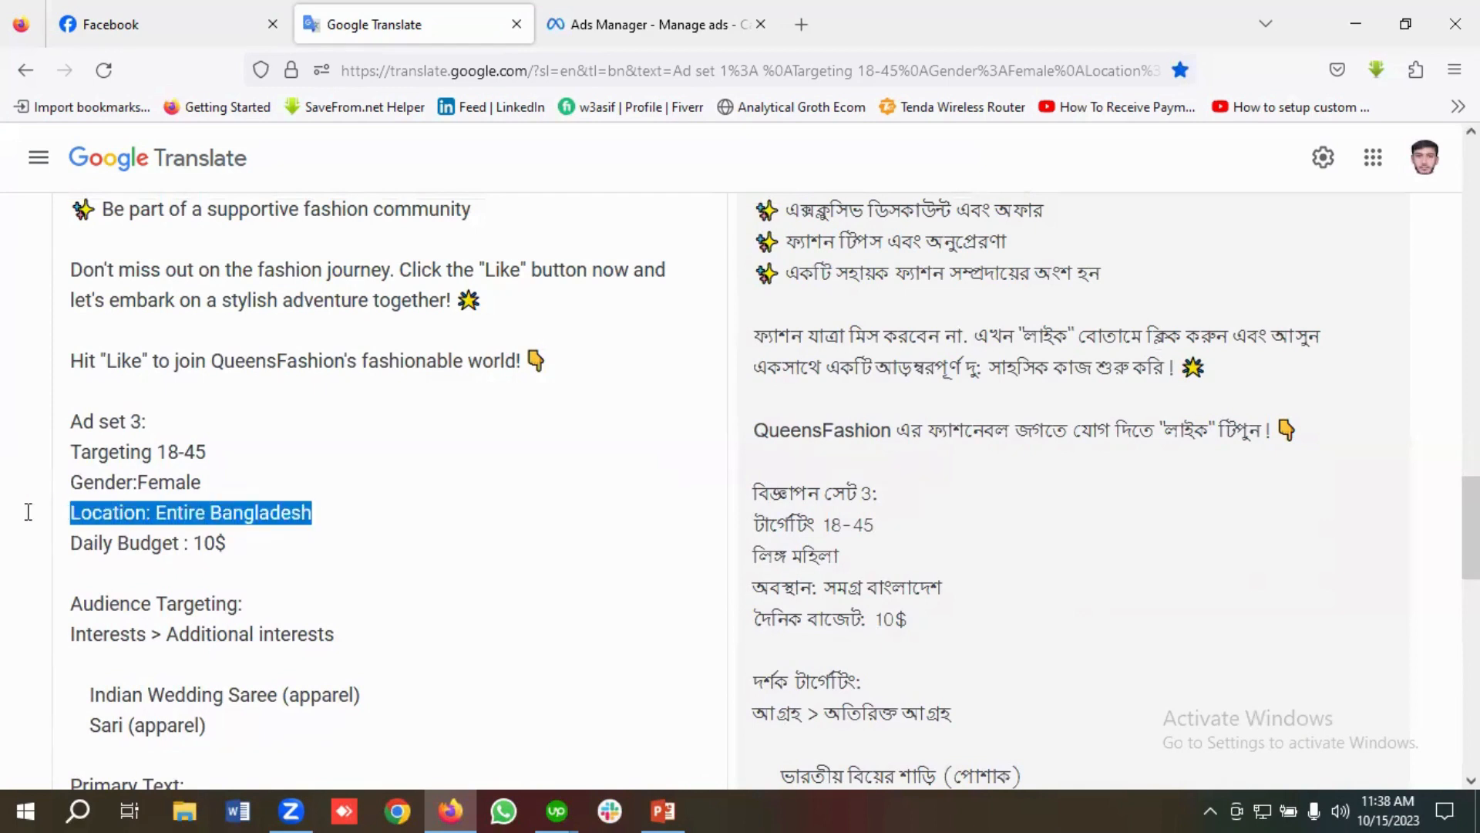
click(208, 514)
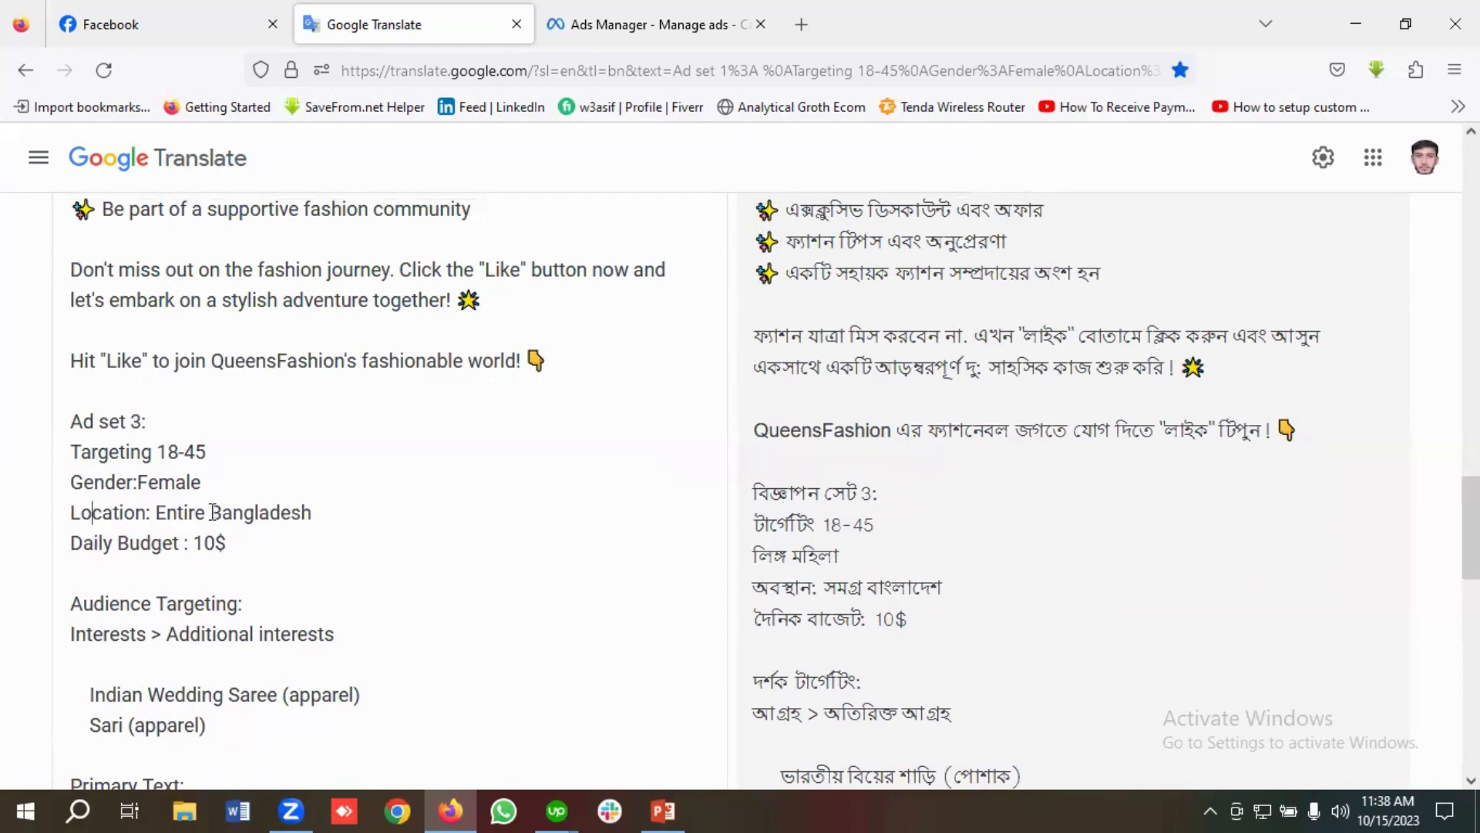
drag(321, 513, 65, 516)
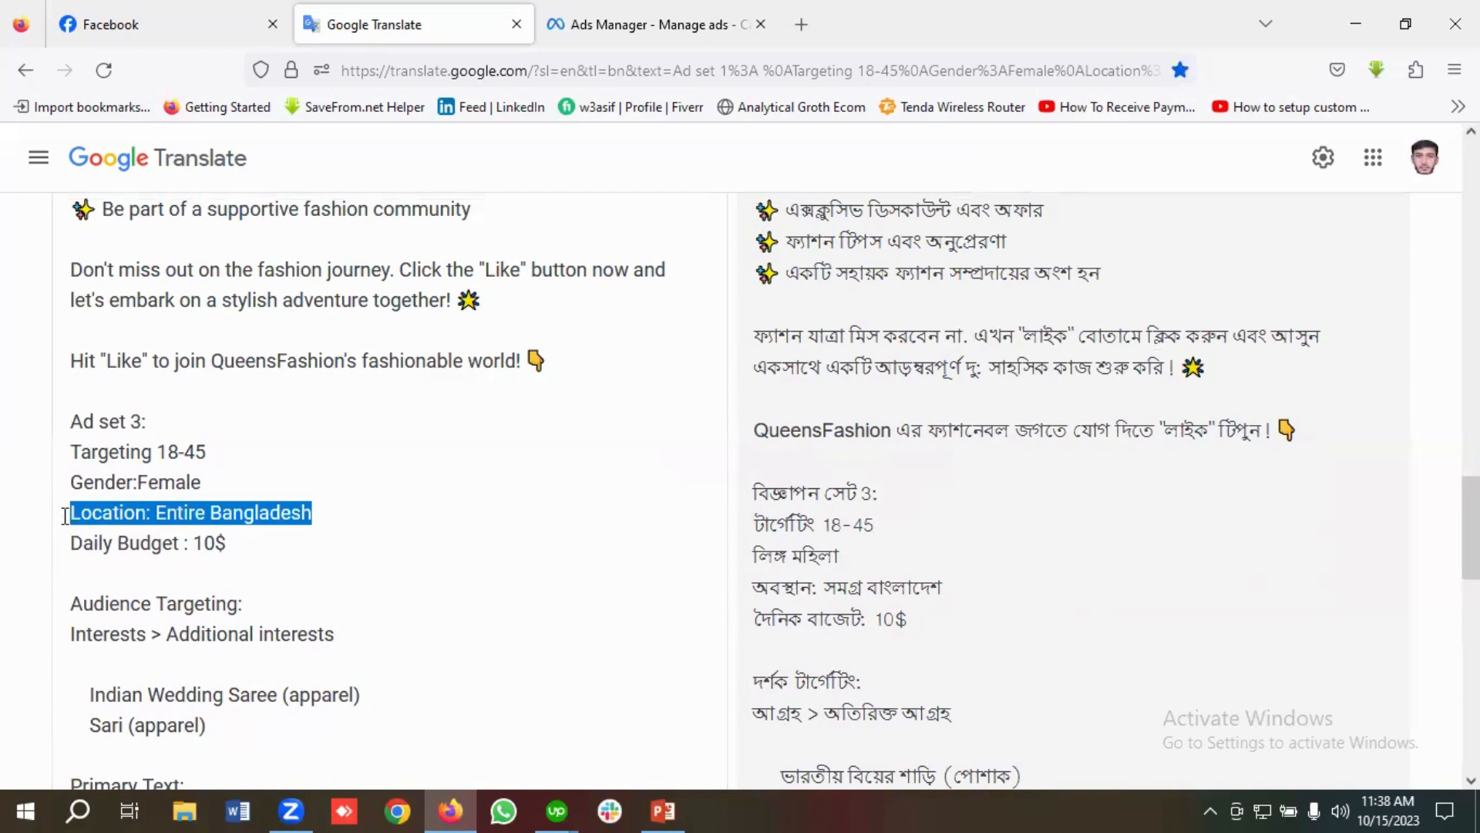
click(179, 515)
Step: Compare the location lines of ad set 1 and ad set 3 in the brief
scroll(256, 517, up, 20)
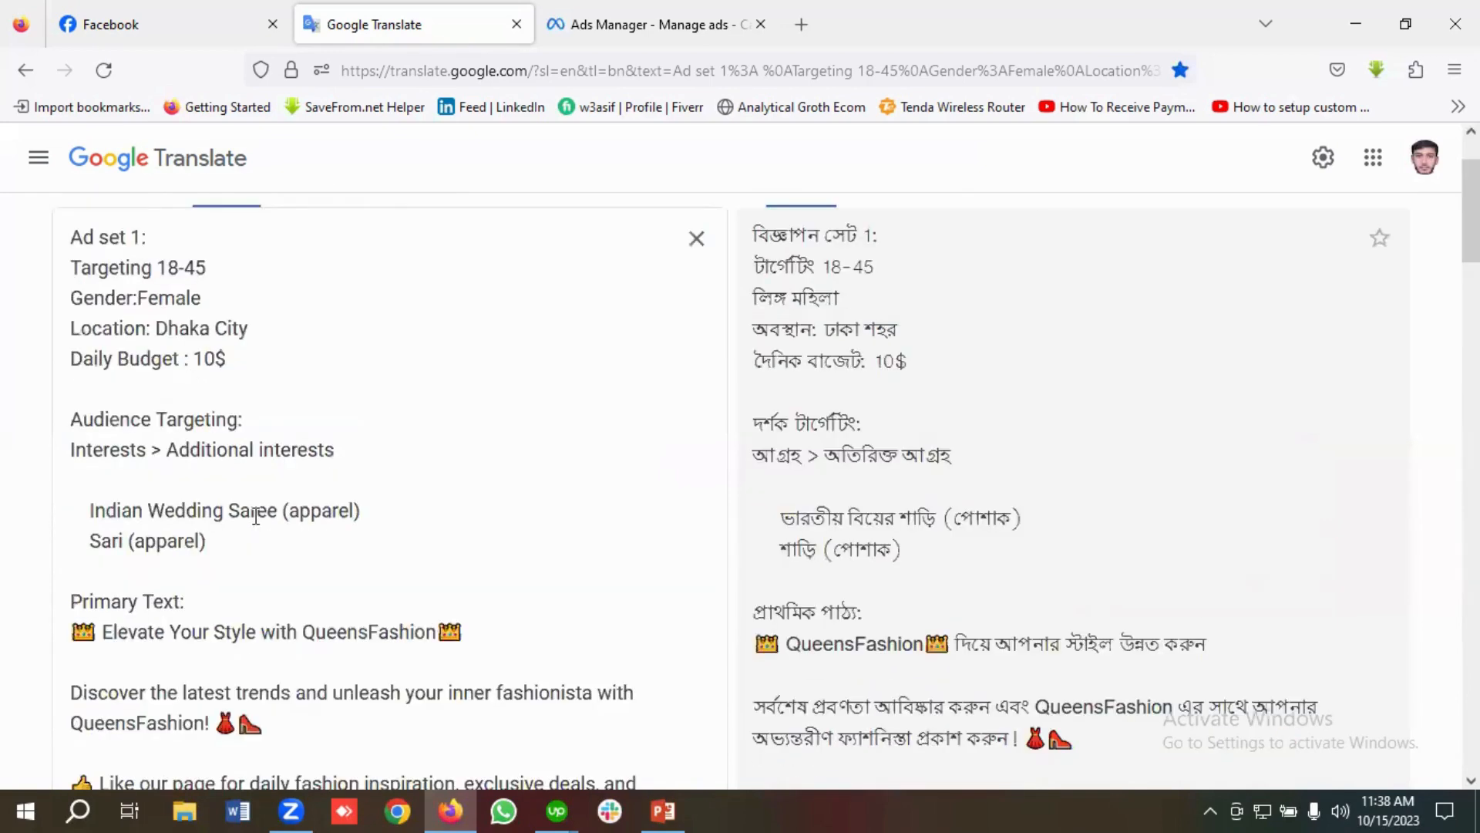
scroll(255, 516, up, 2)
drag(264, 438, 58, 439)
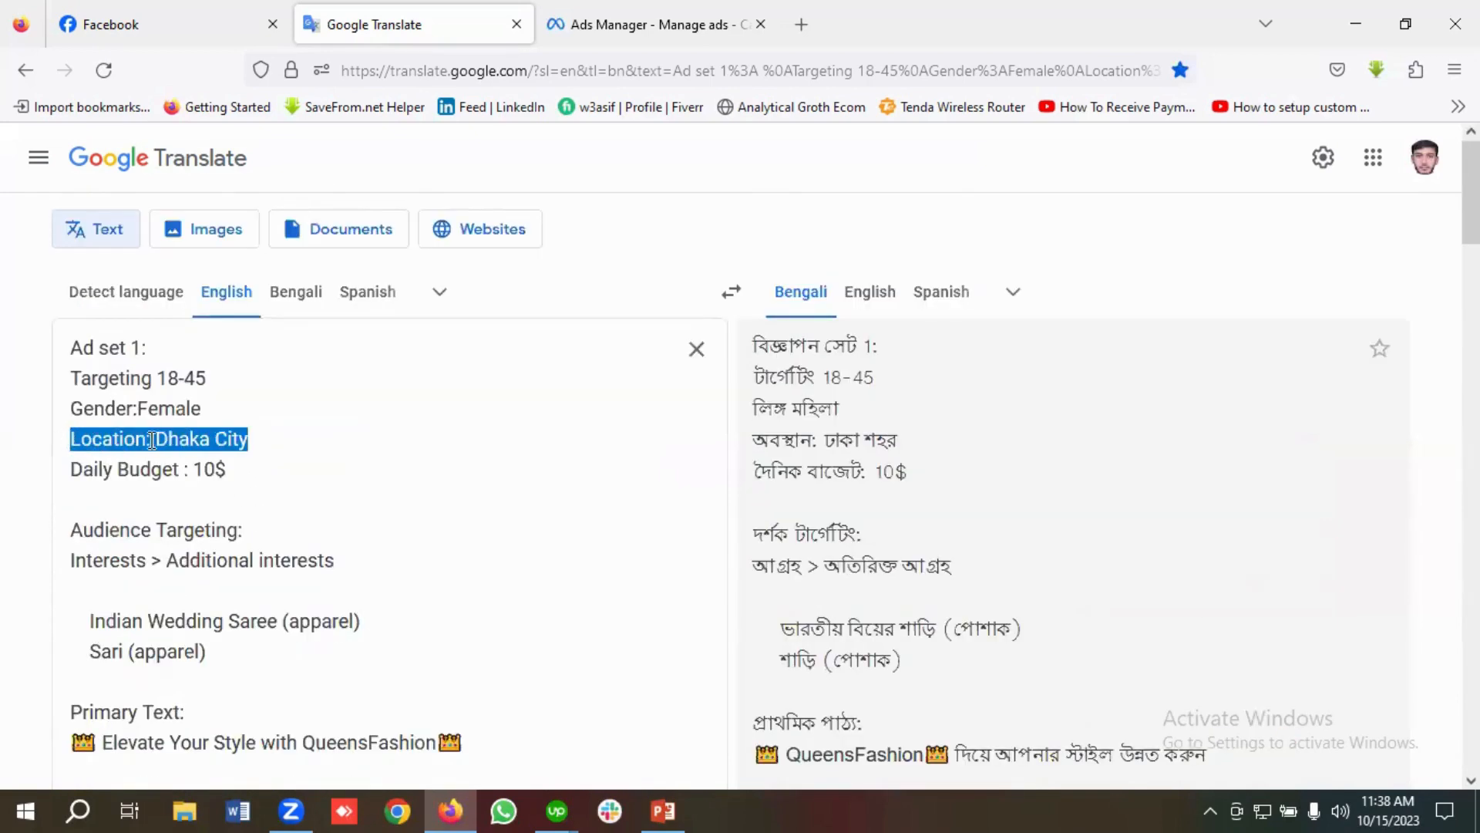
click(153, 439)
drag(248, 439, 68, 440)
click(175, 442)
scroll(309, 526, down, 20)
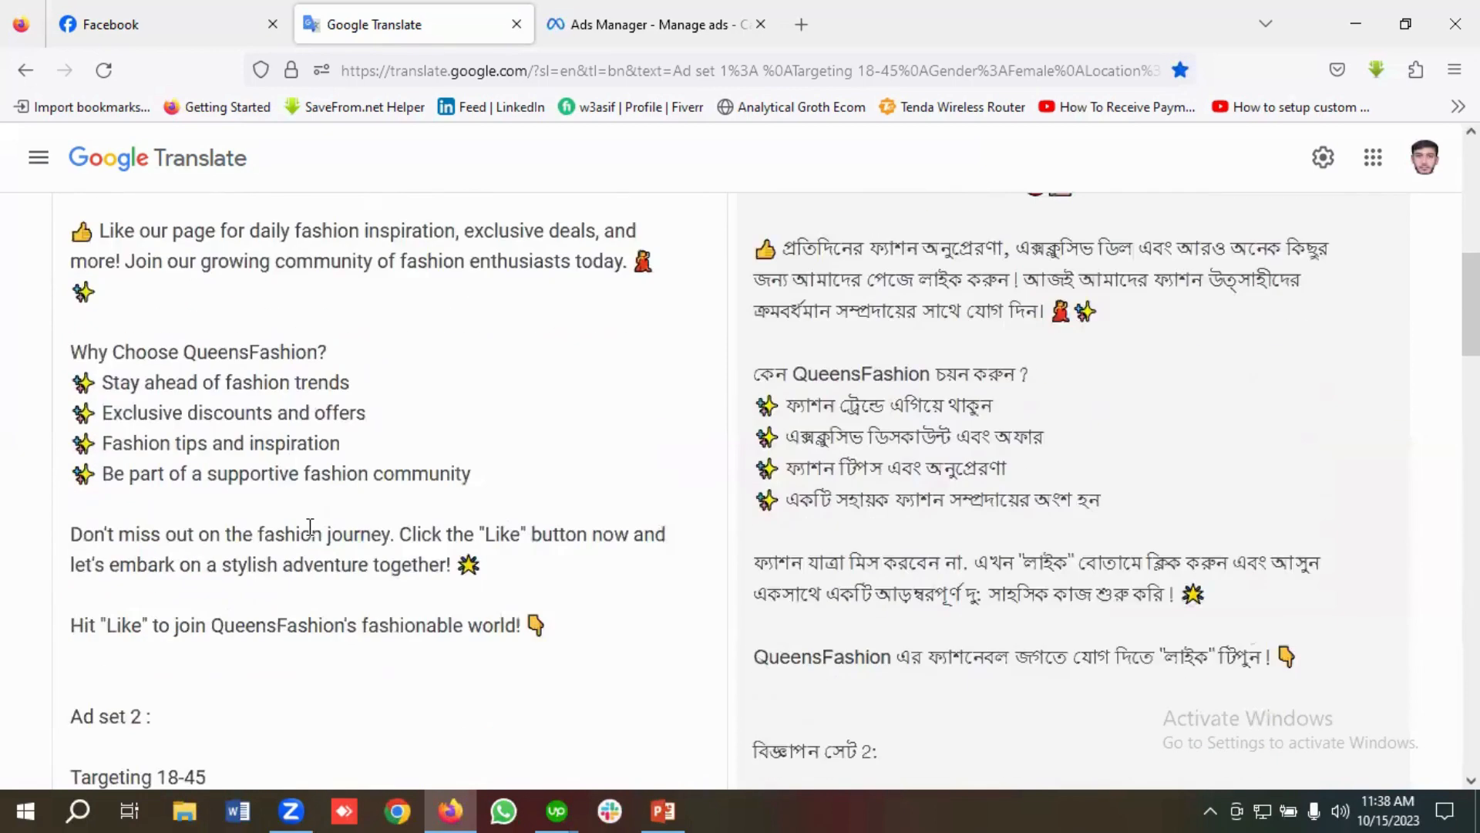
scroll(310, 527, down, 8)
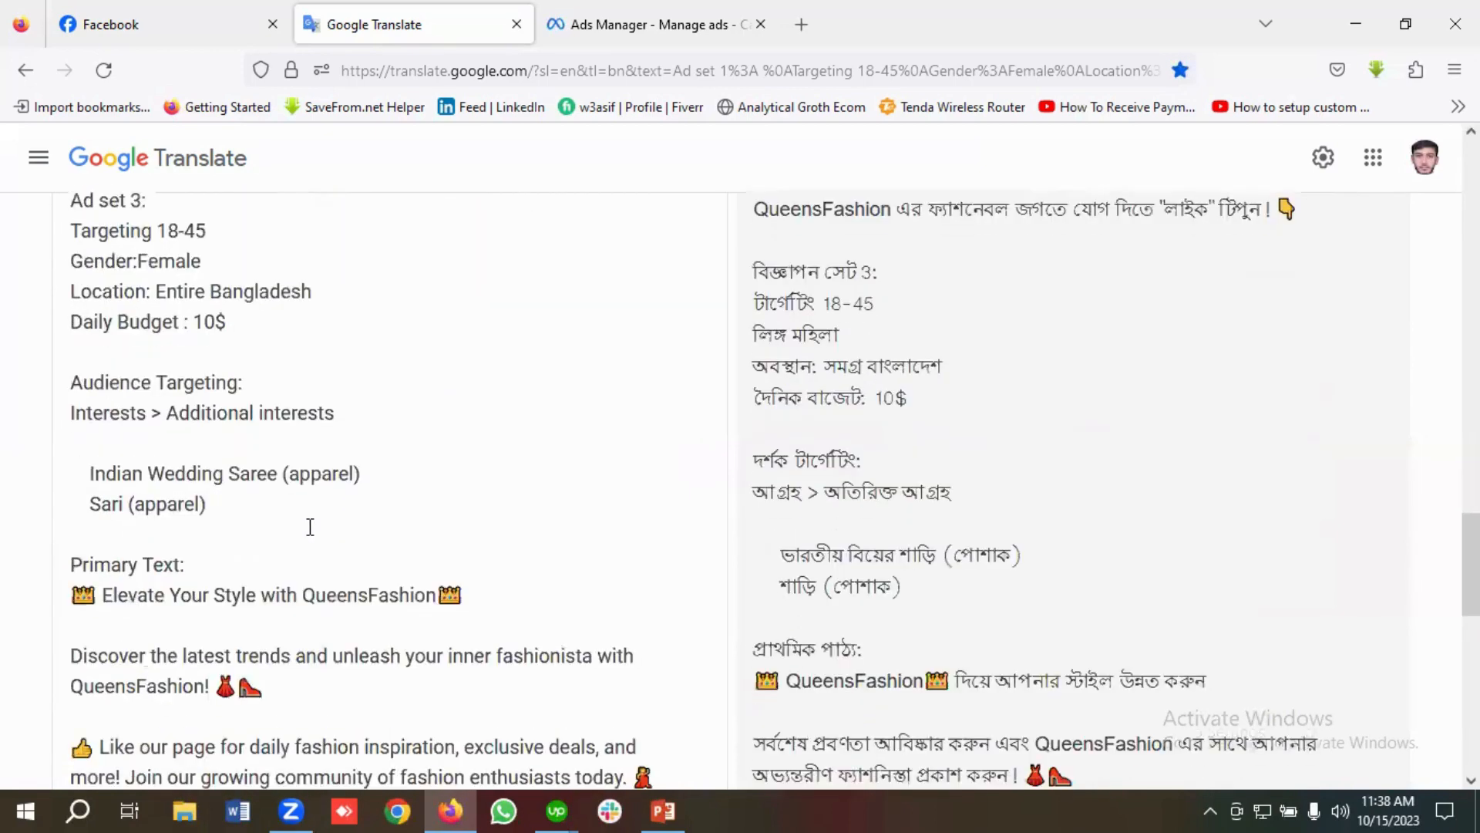
scroll(310, 526, up, 2)
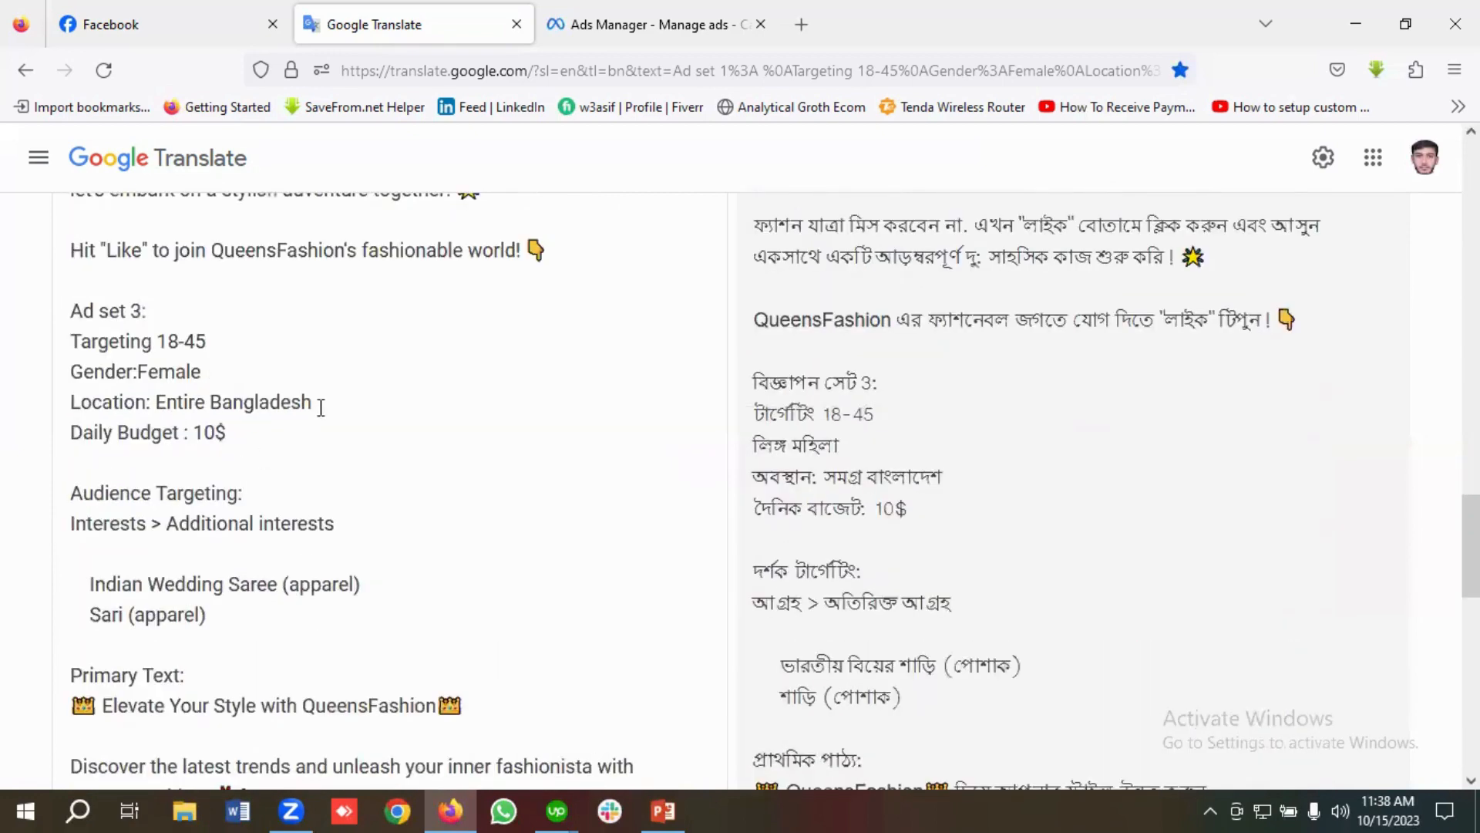
drag(315, 403, 53, 407)
click(221, 408)
scroll(222, 408, down, 6)
scroll(223, 408, up, 6)
scroll(223, 407, down, 6)
scroll(223, 408, up, 20)
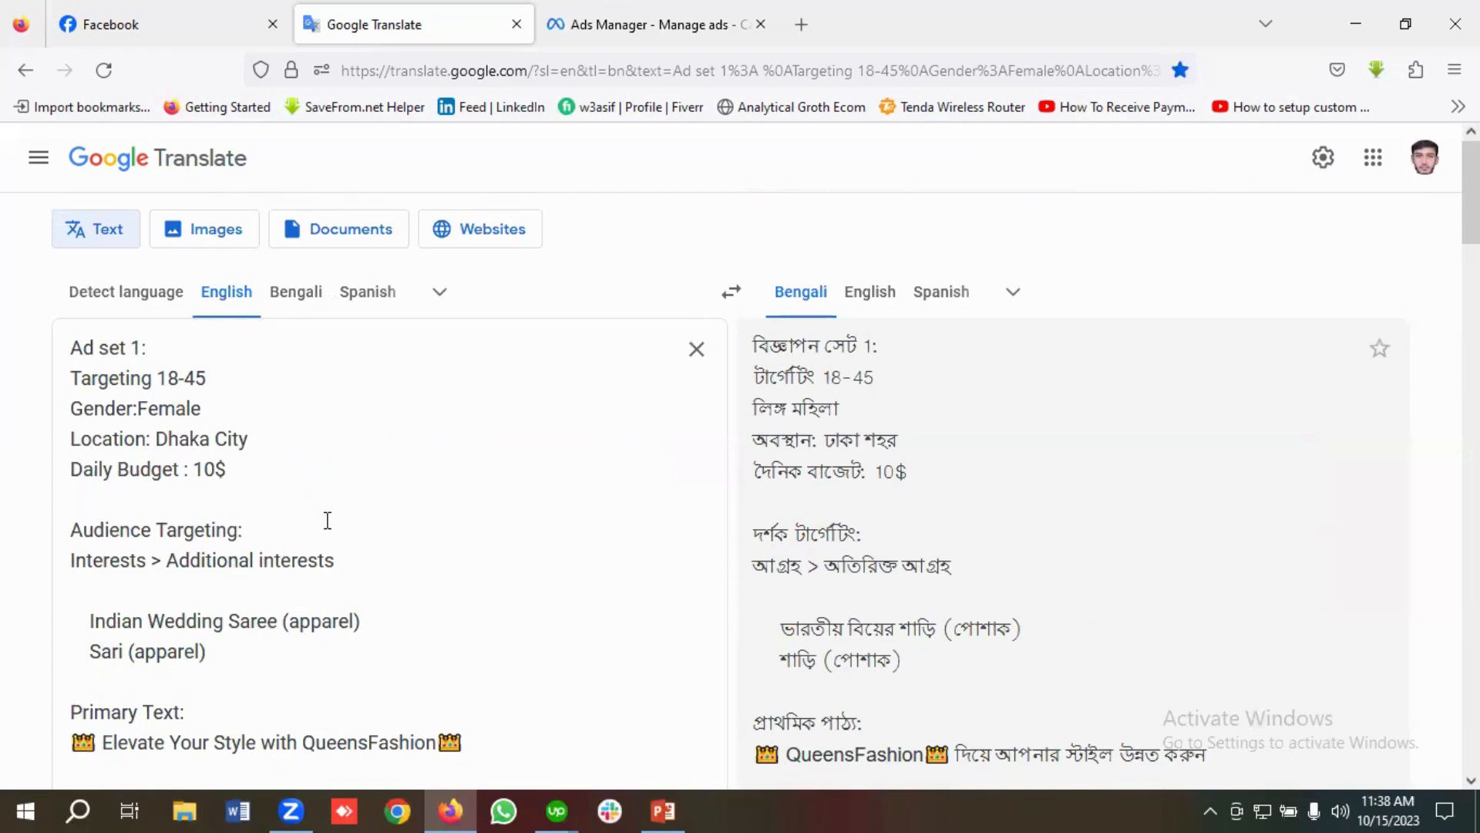
Step: Switch to Ads Manager and create a new campaign with the Engagement objective
click(612, 23)
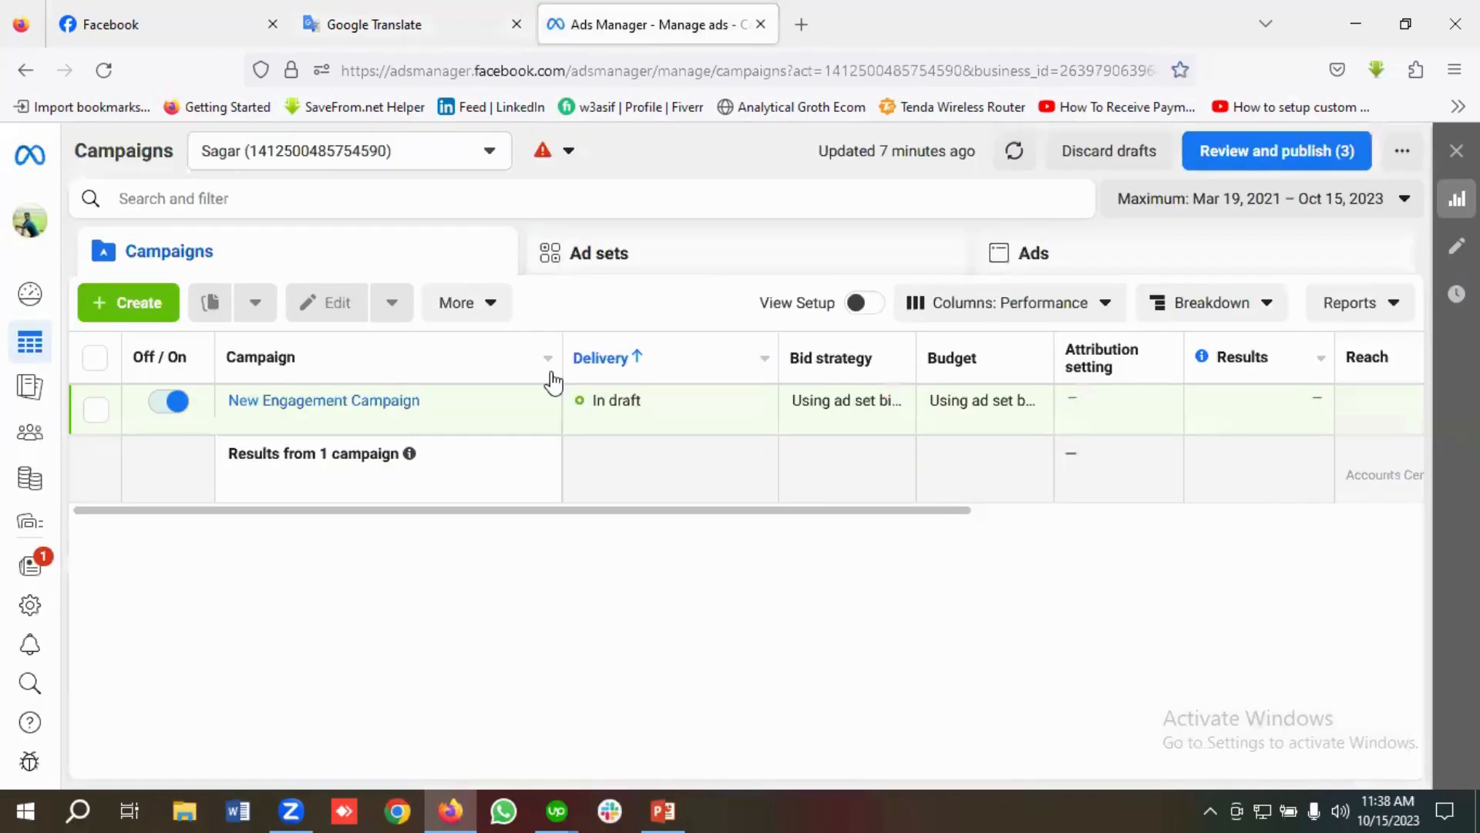
click(137, 308)
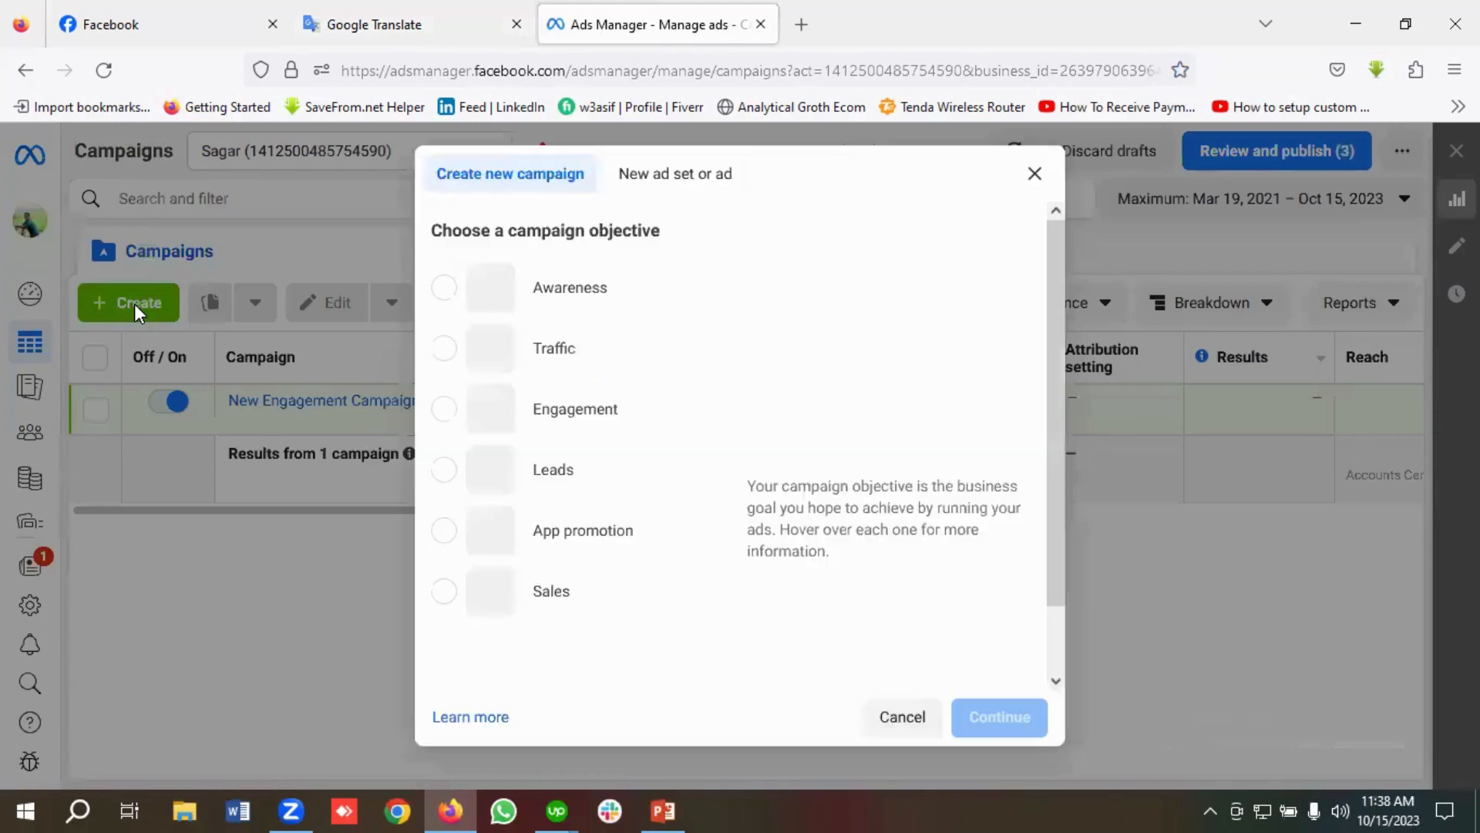
mouse_move(591, 425)
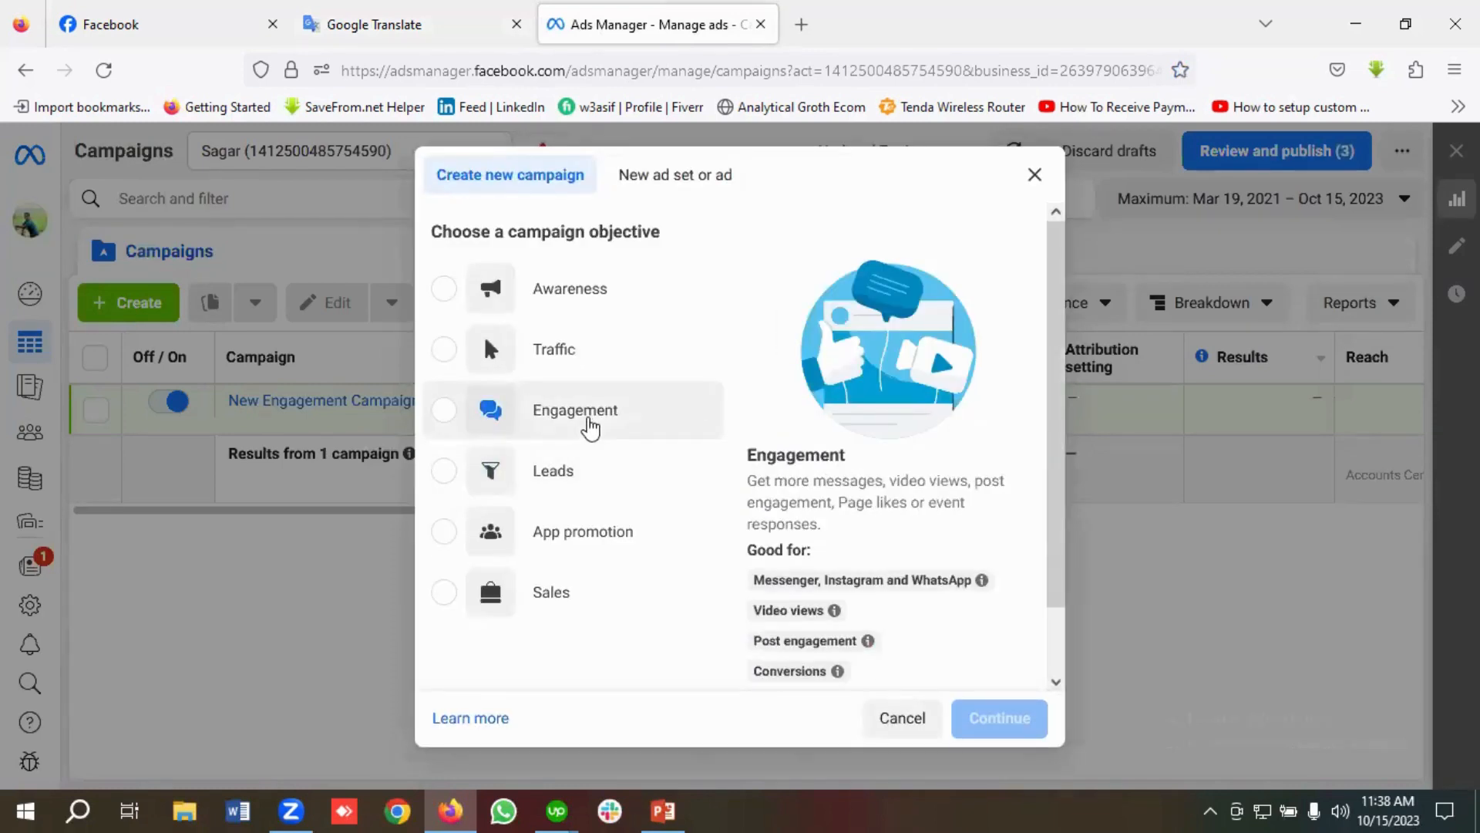
click(591, 425)
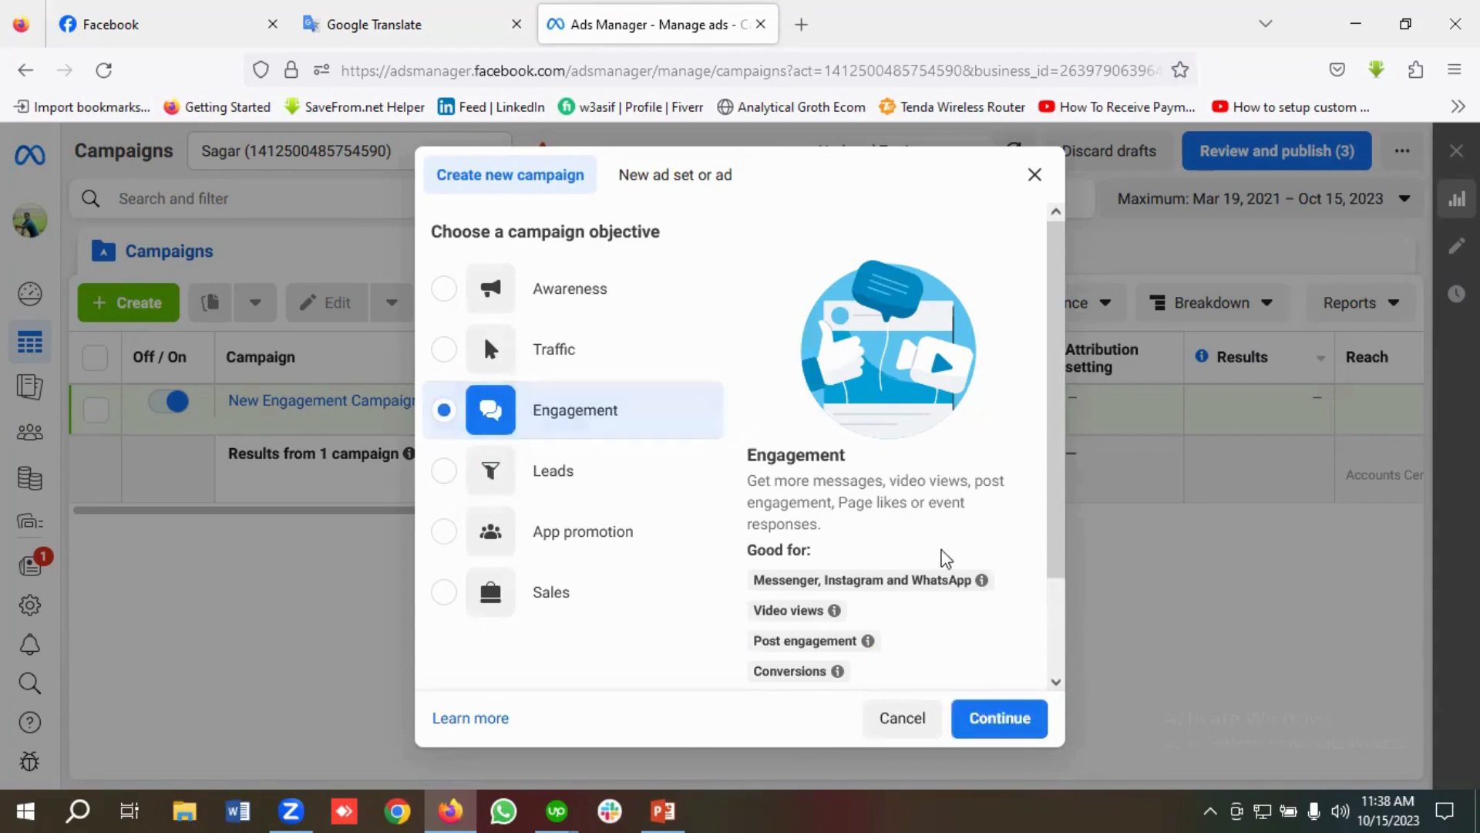
click(1014, 722)
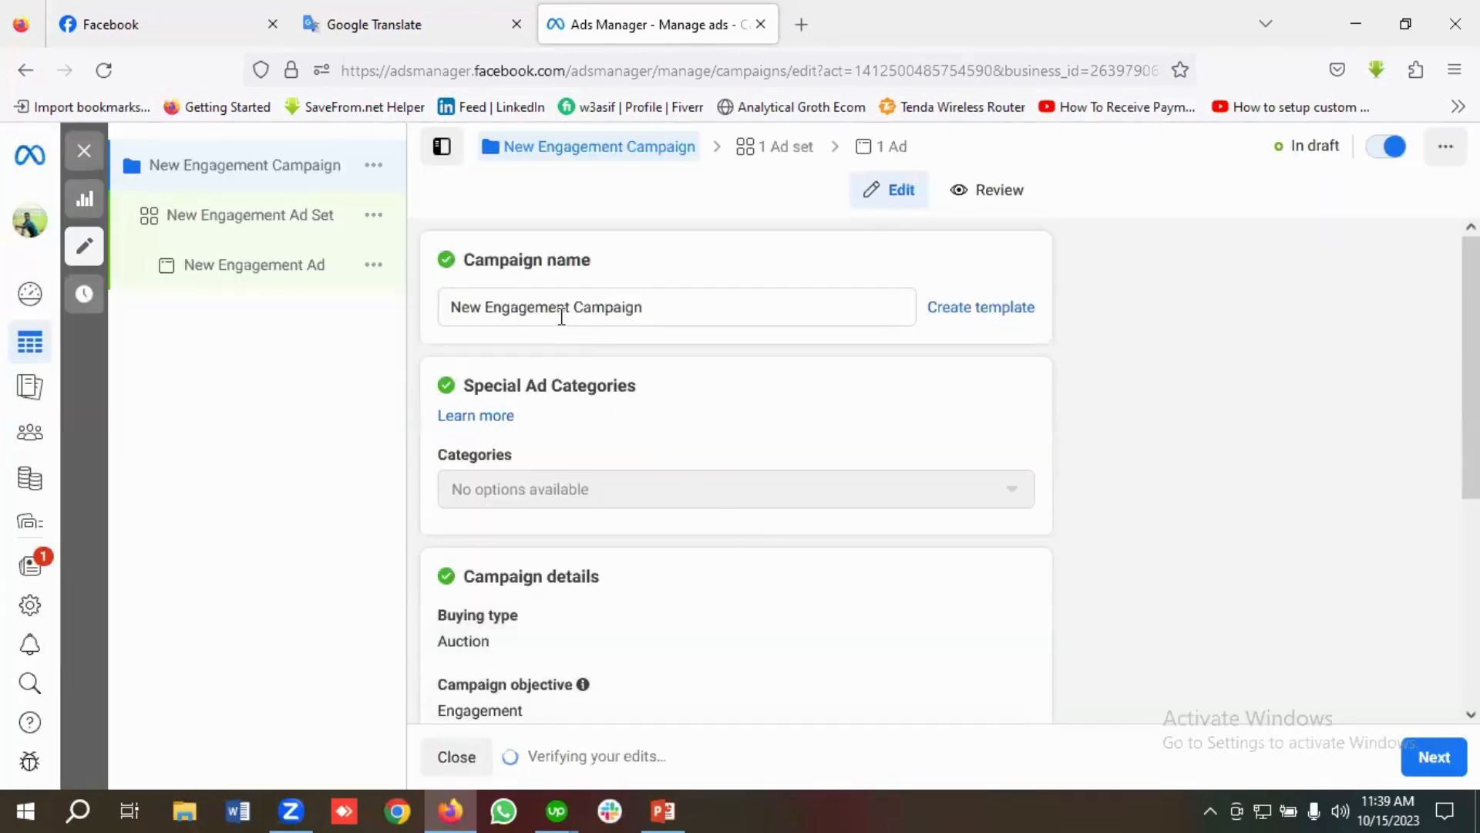
Step: Rename the campaign as "Queens Fashion Facebook Page Like Campaign"
click(601, 303)
key(ctrl+a)
key(BackSpace)
text(Q)
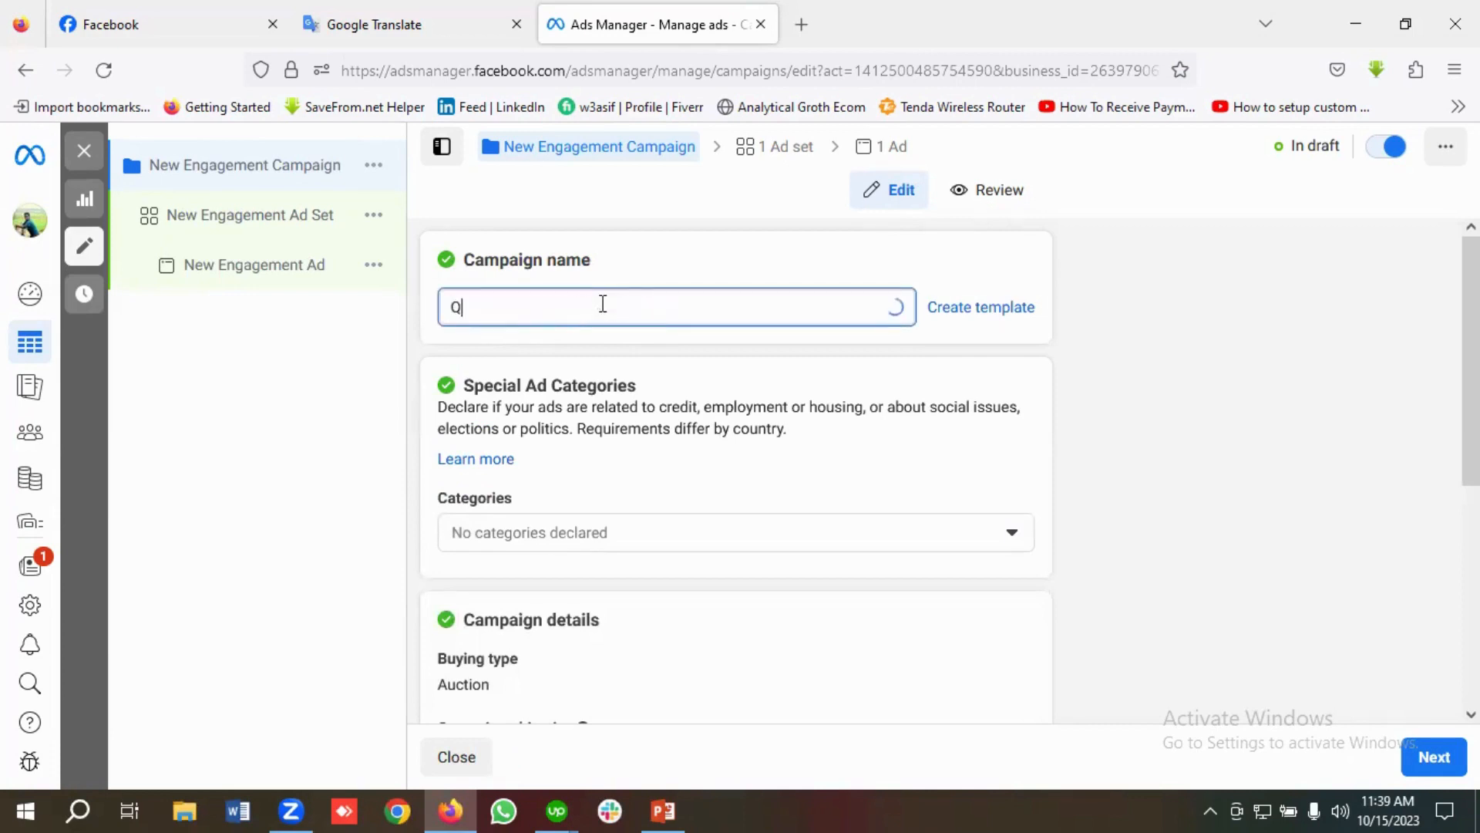
text(ueens Fashion)
text(Face)
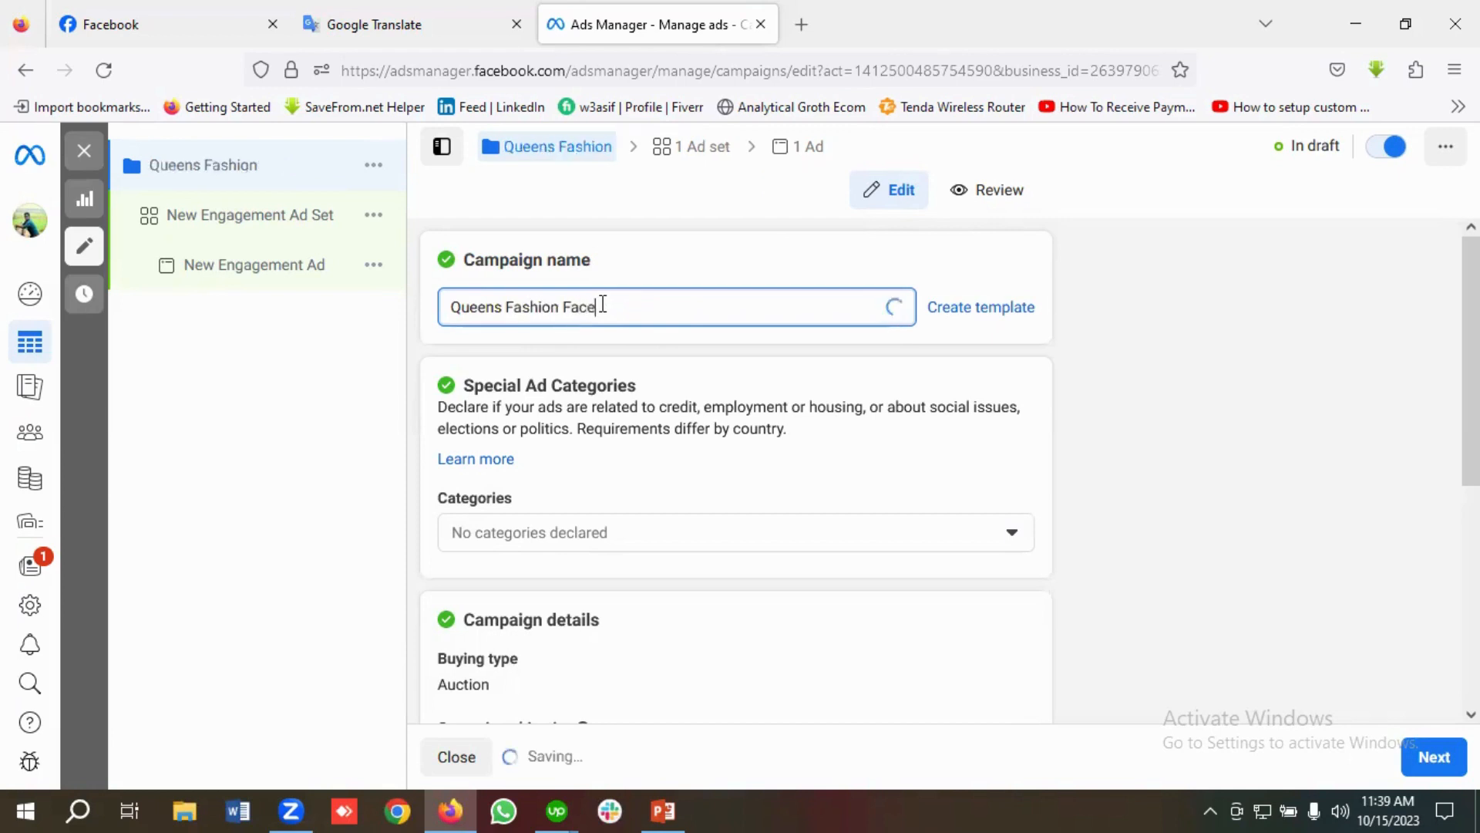
text(book Pa)
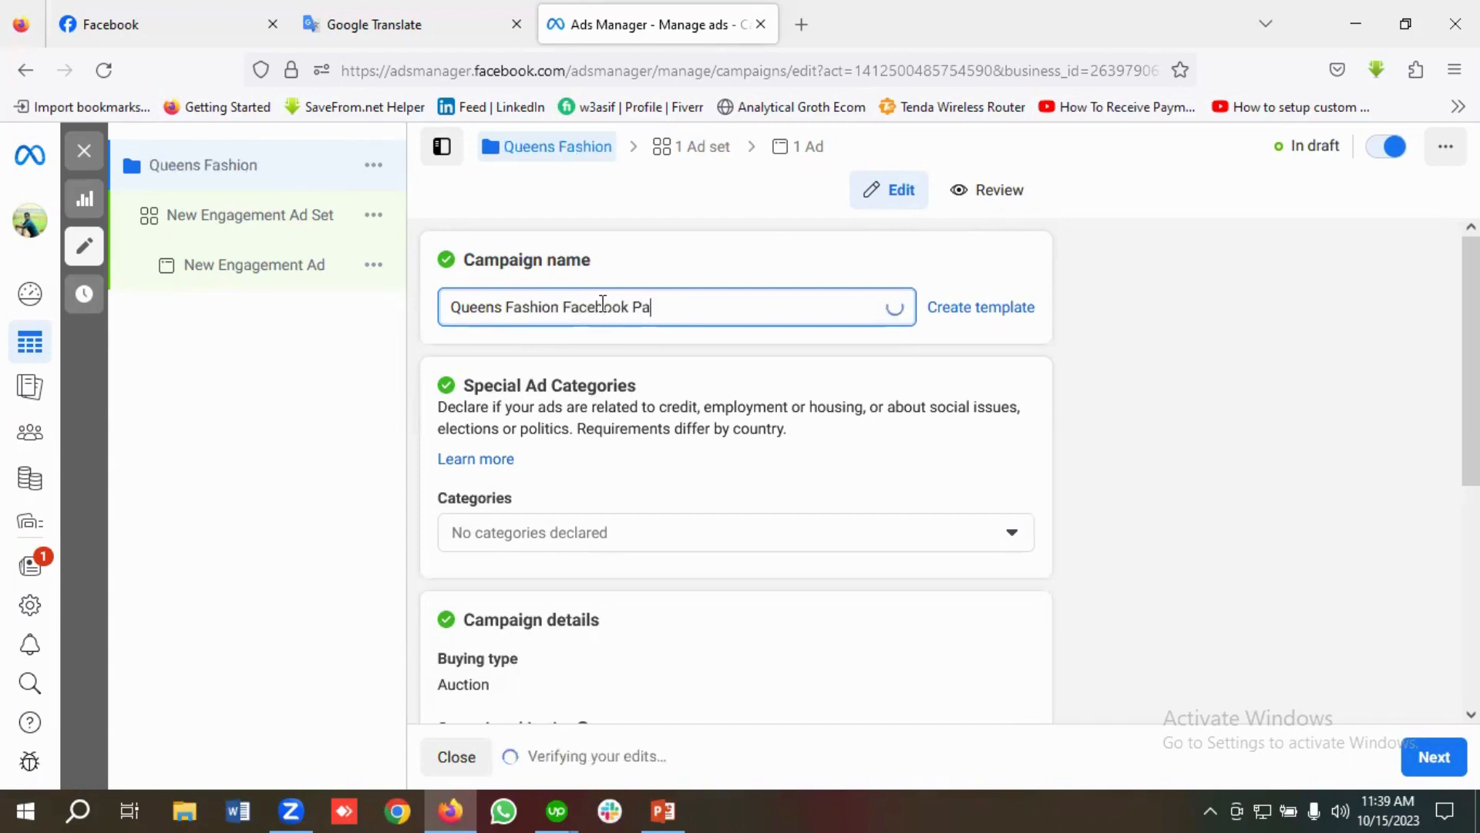
text(ge Like C)
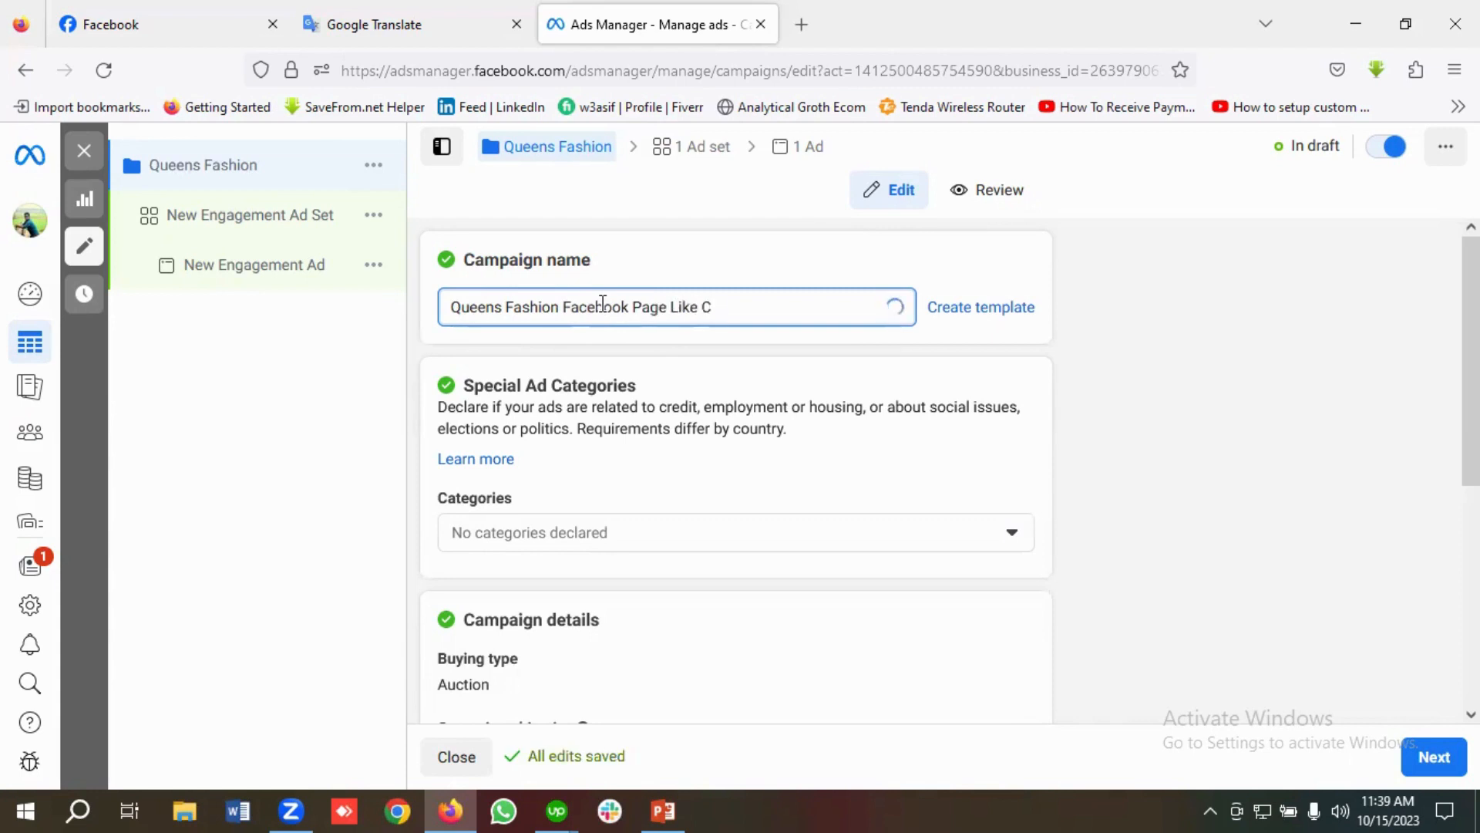
text(ampaign)
Step: Check the campaign's categories, details, A/B test and Advantage campaign budget settings, and continue to the ad set
scroll(796, 466, down, 3)
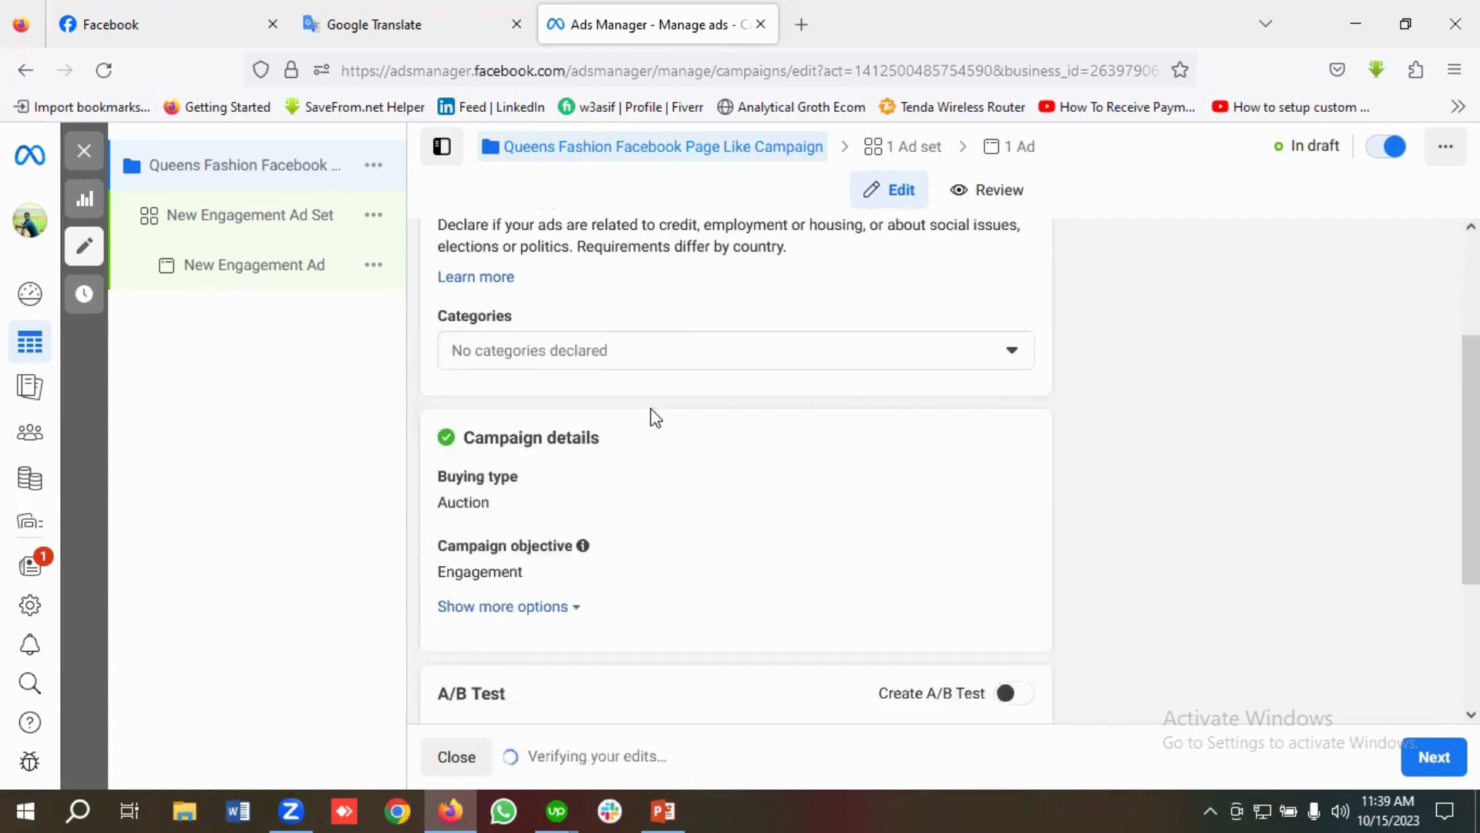
scroll(665, 446, up, 1)
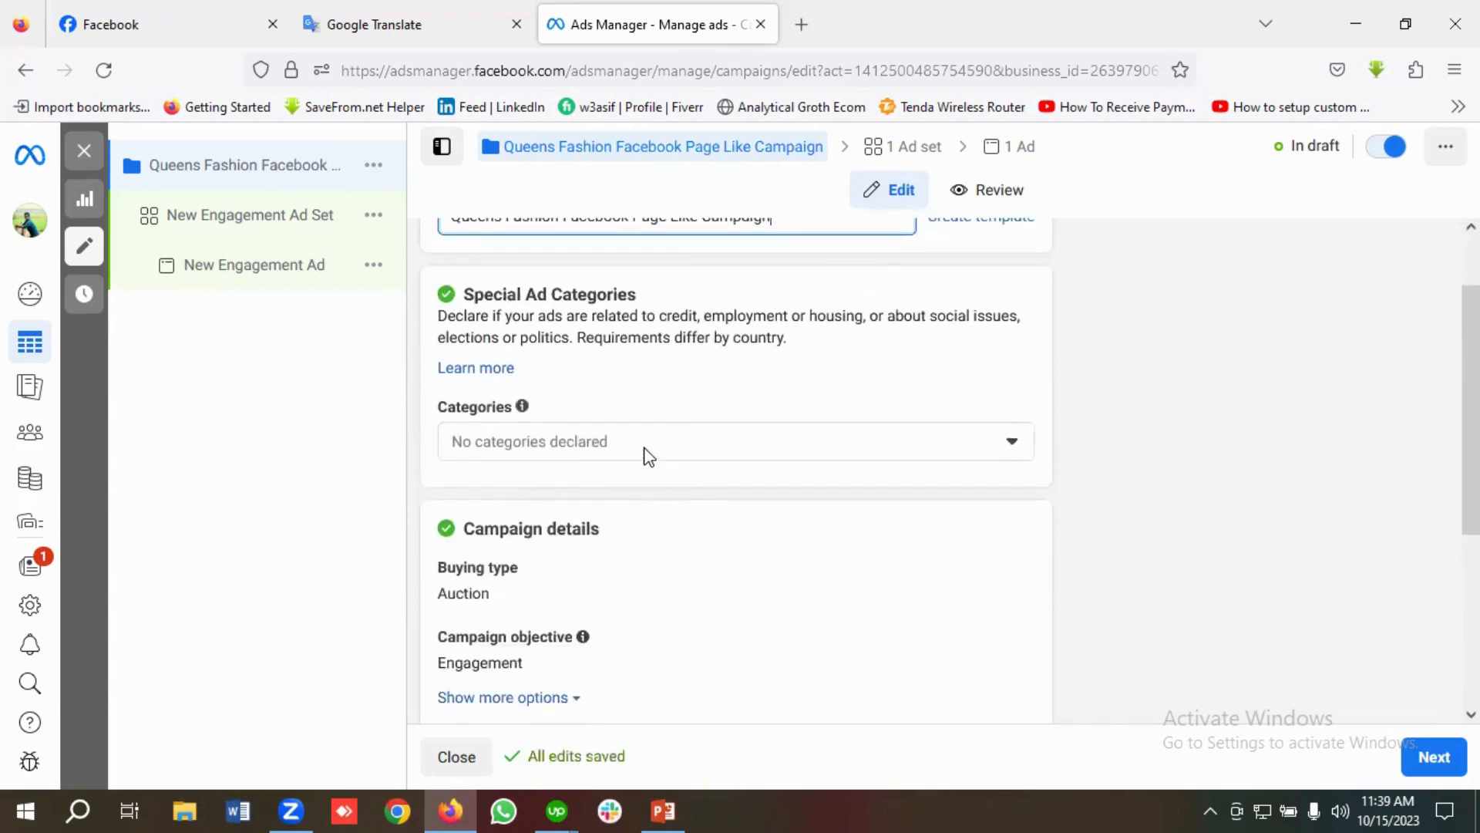
scroll(679, 456, down, 1)
scroll(681, 454, down, 1)
scroll(679, 461, down, 1)
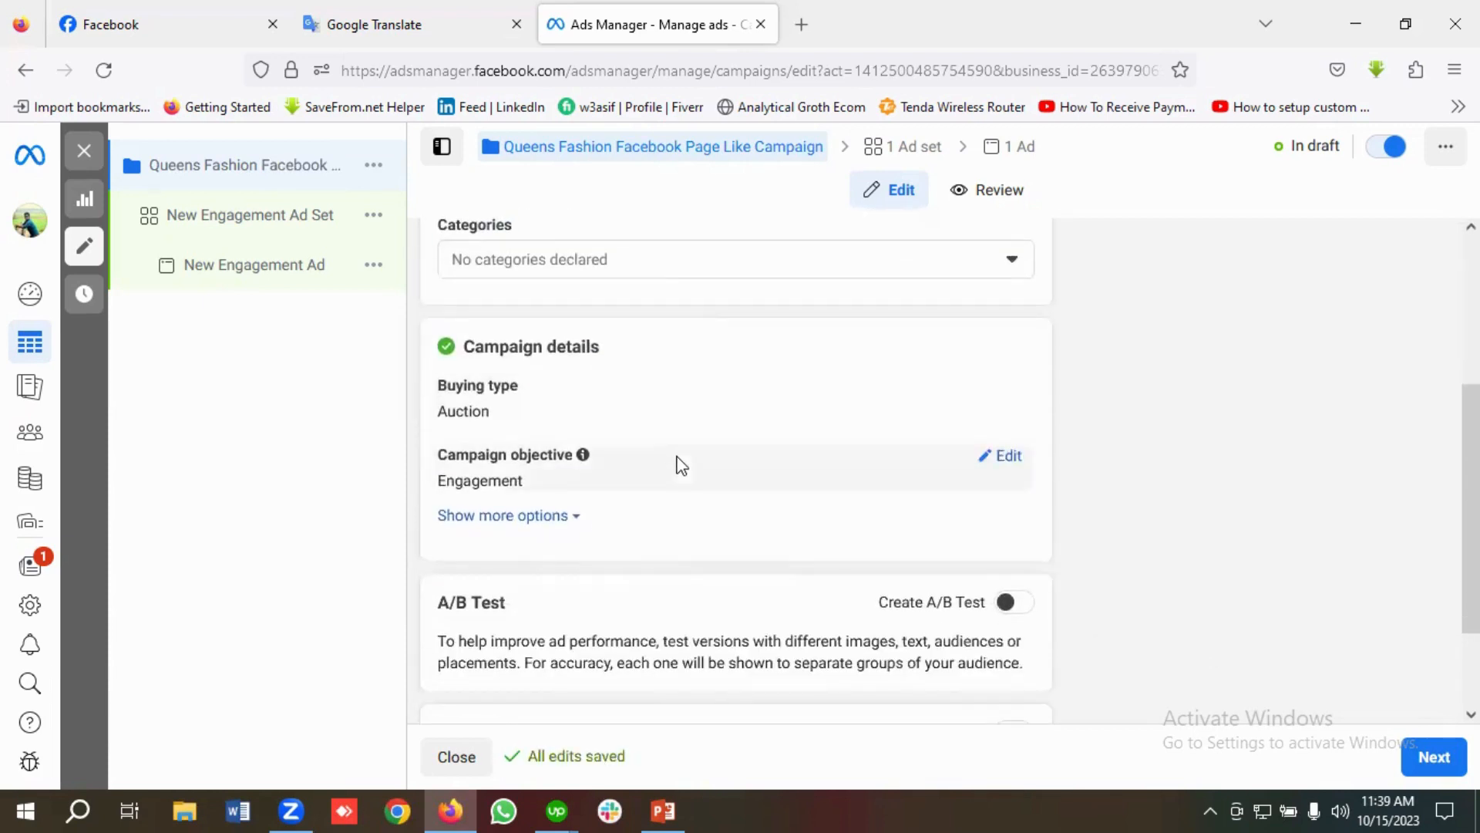
scroll(705, 450, down, 3)
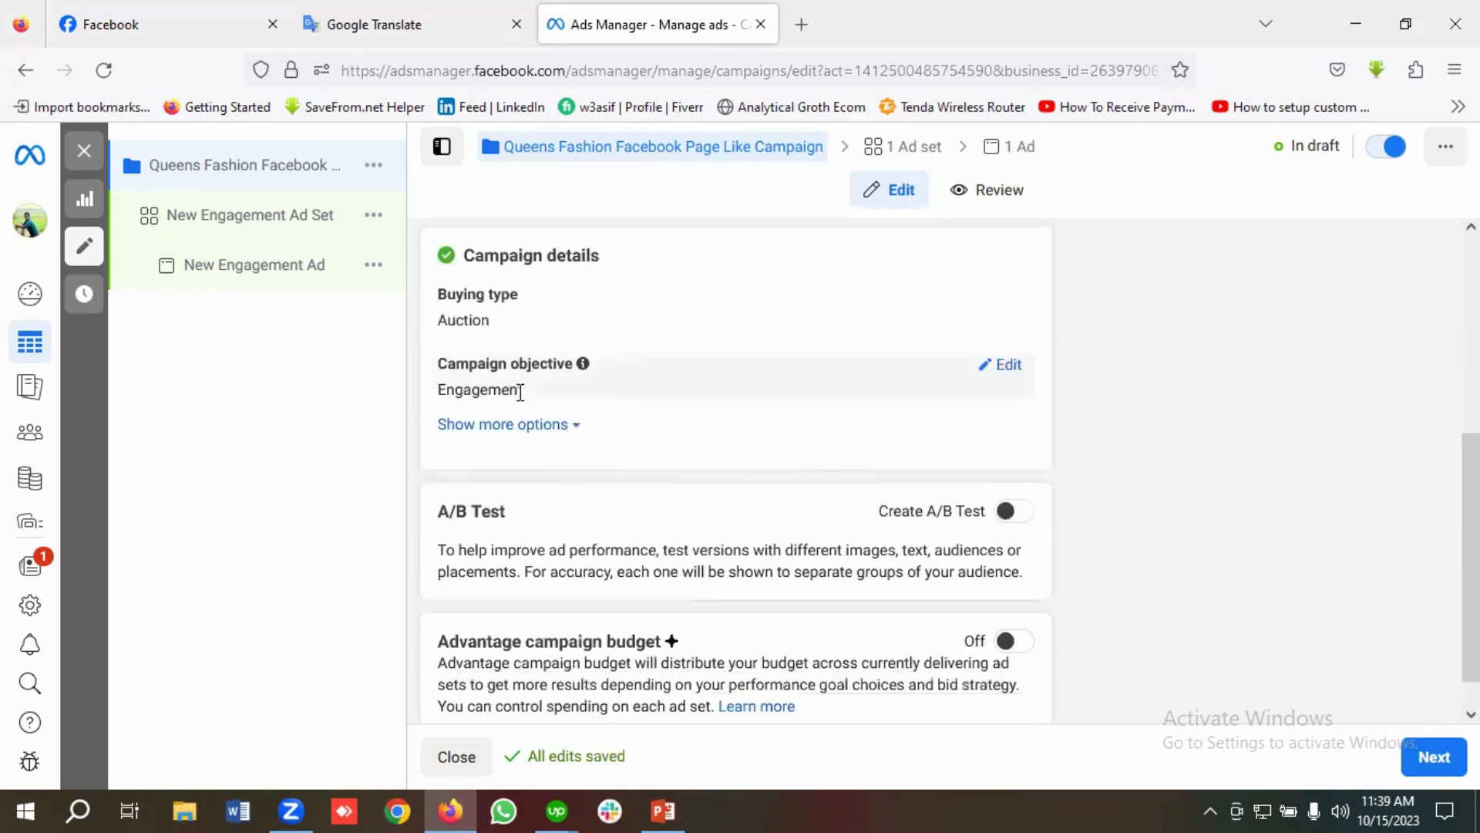
scroll(723, 414, down, 1)
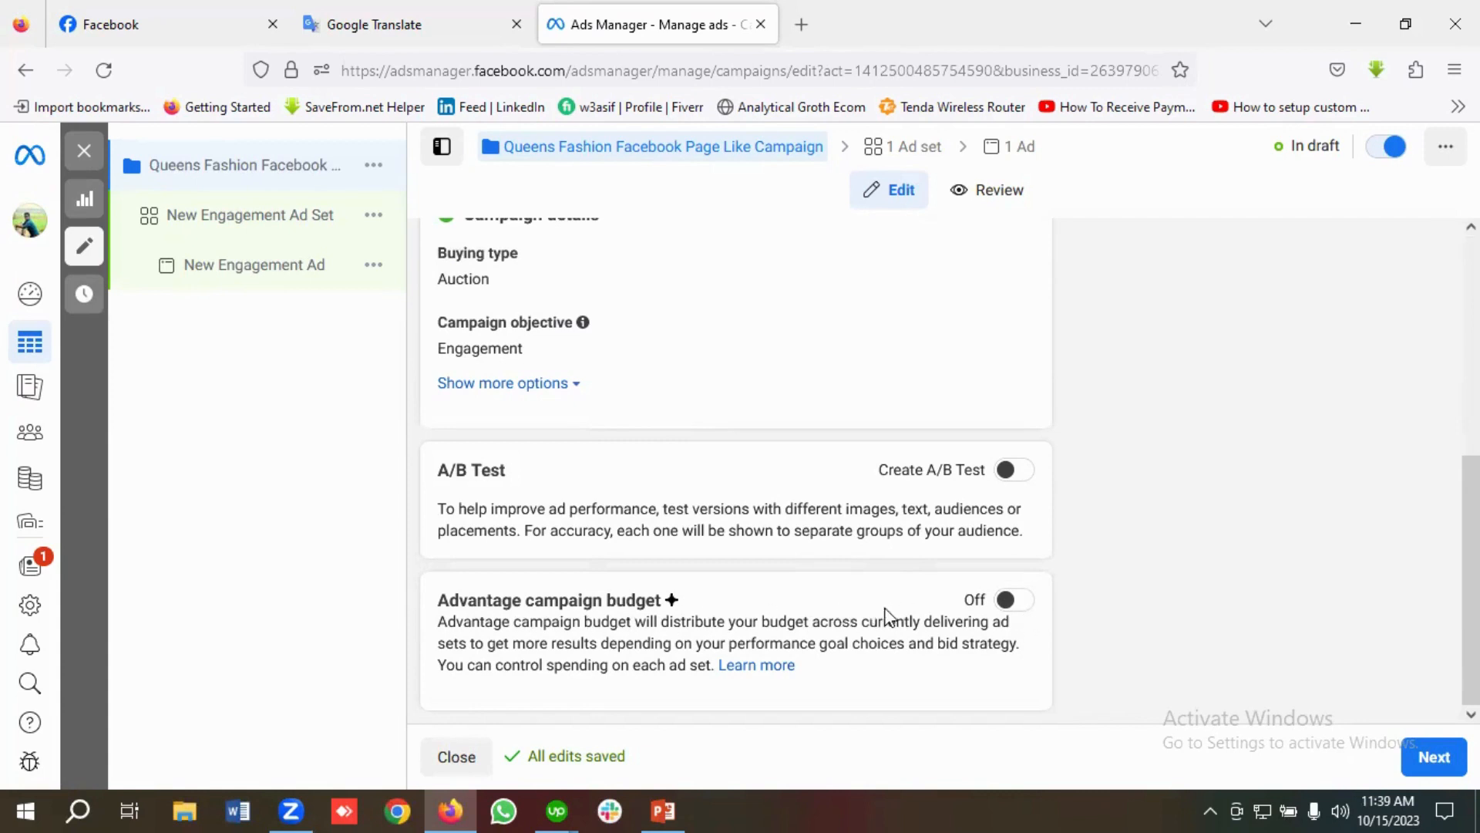
click(1434, 758)
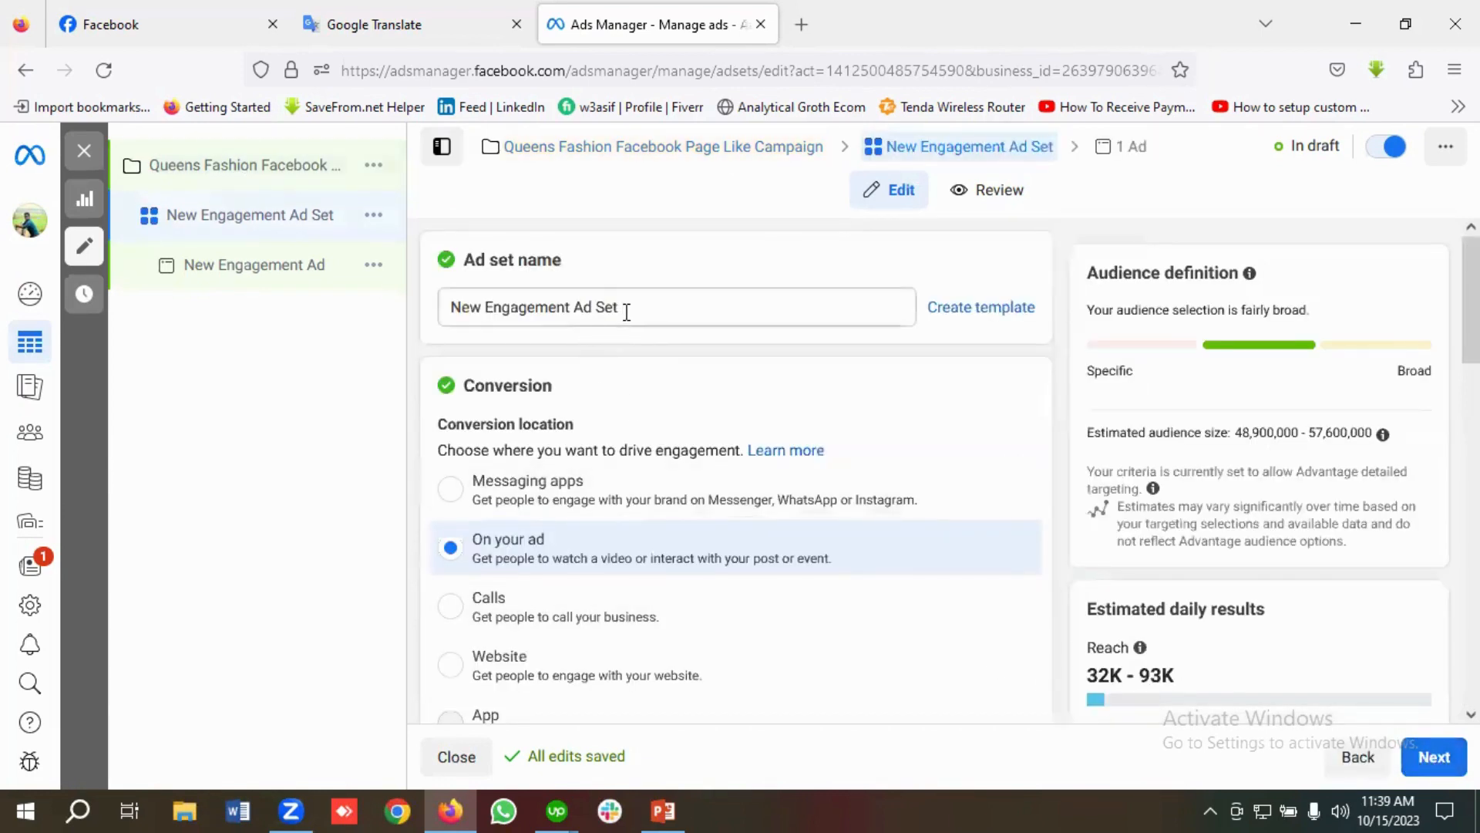
Step: Replace the default ad set name with "Ad Set 1 |"
click(575, 307)
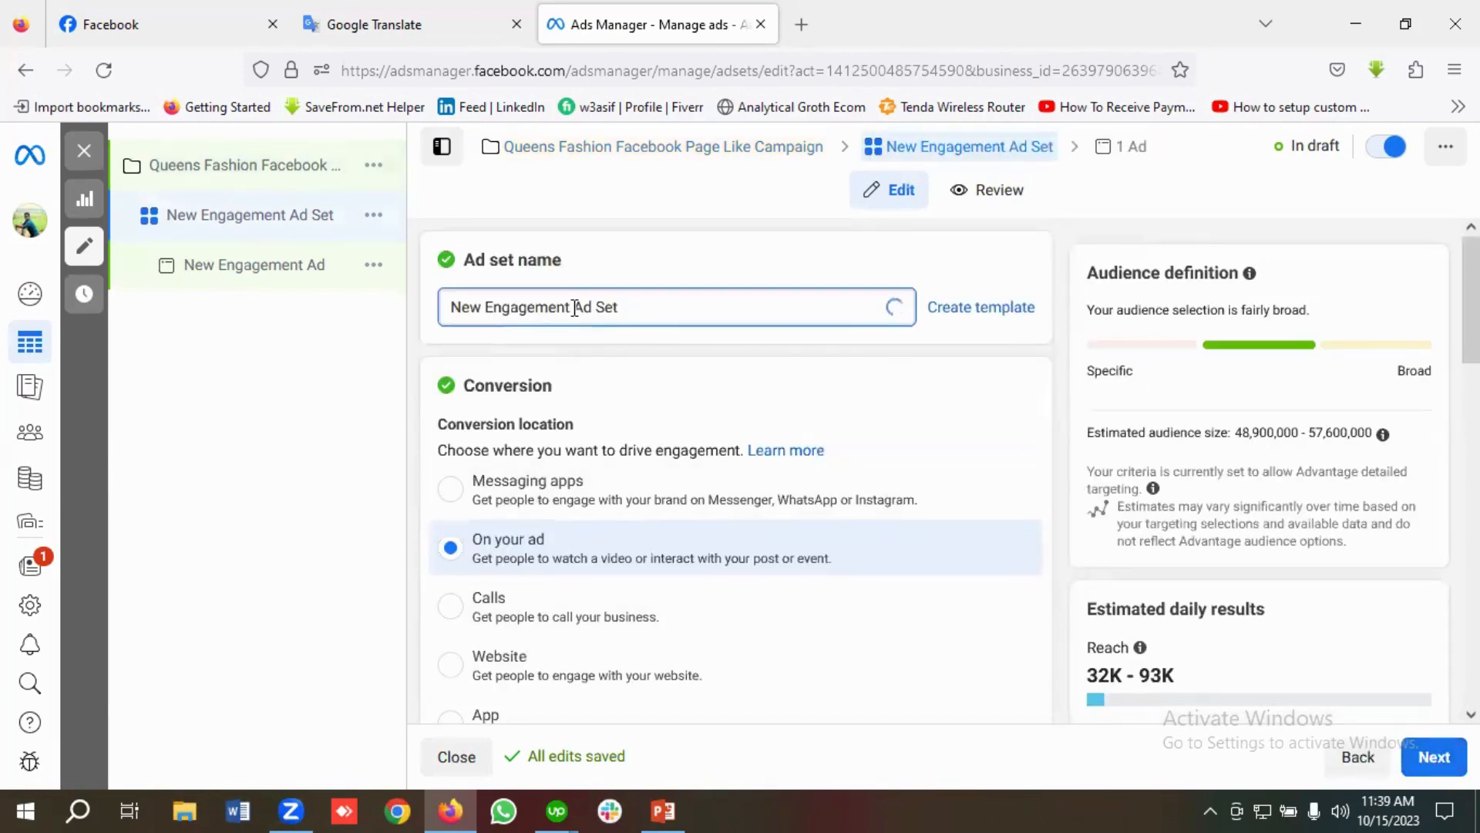
key(BackSpace)
key(BackSpace)
key(BackSpace)
key(BackSpace)
key(BackSpace)
key(BackSpace)
key(BackSpace)
key(BackSpace)
key(BackSpace)
key(BackSpace)
key(BackSpace)
key(BackSpace)
key(BackSpace)
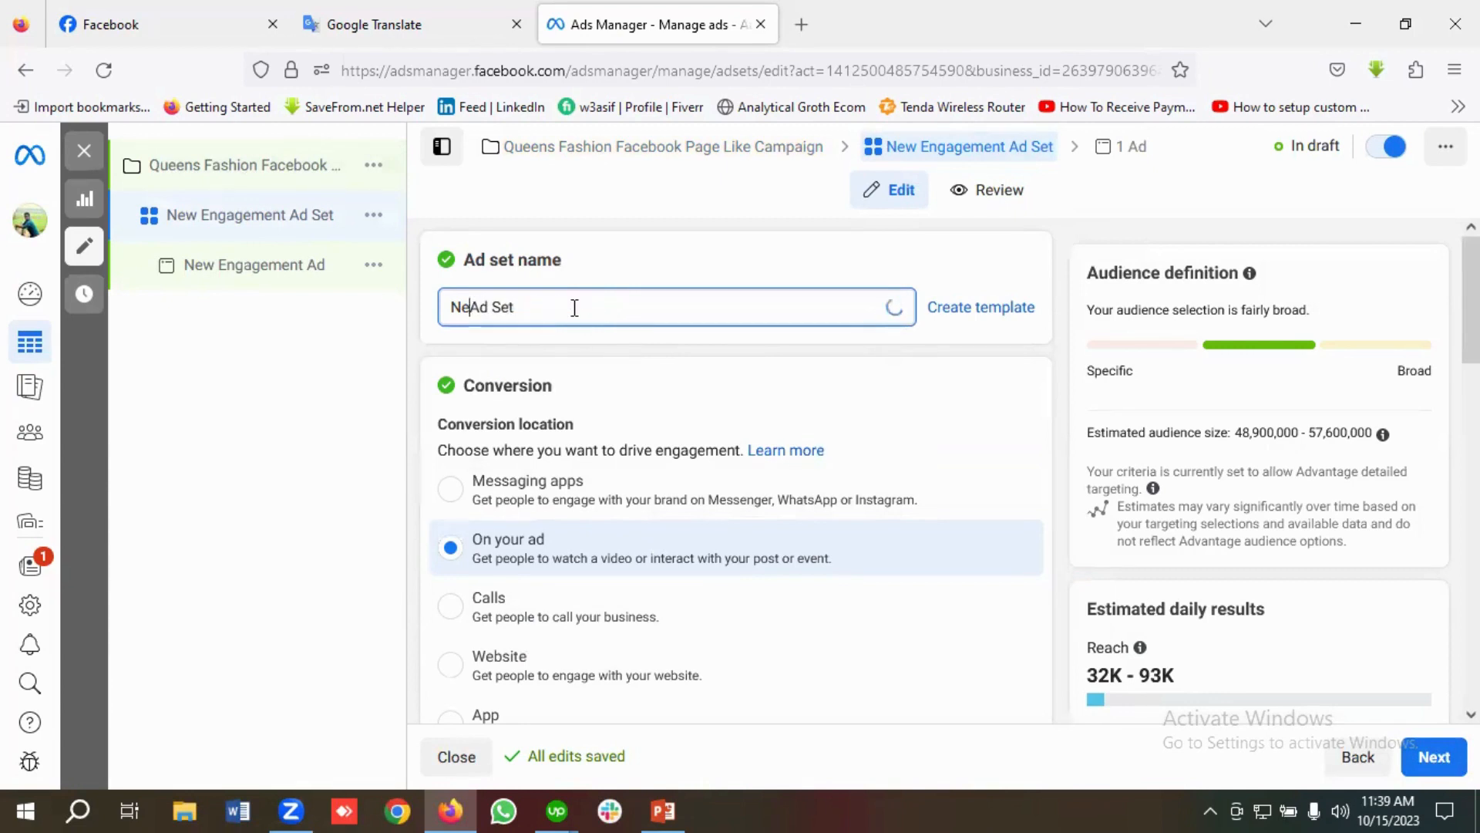
key(BackSpace)
key(BackSpace)
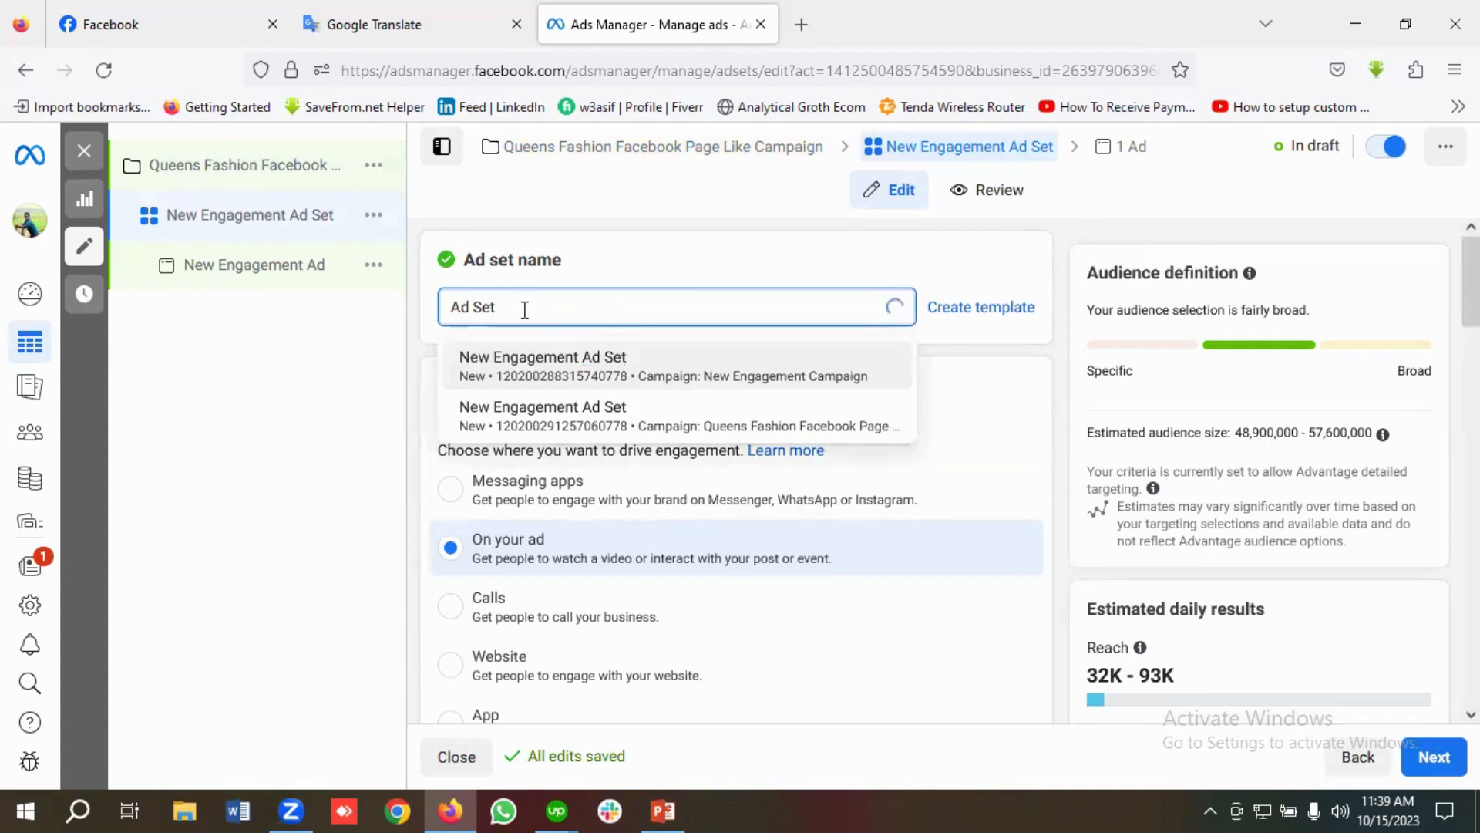
text(1)
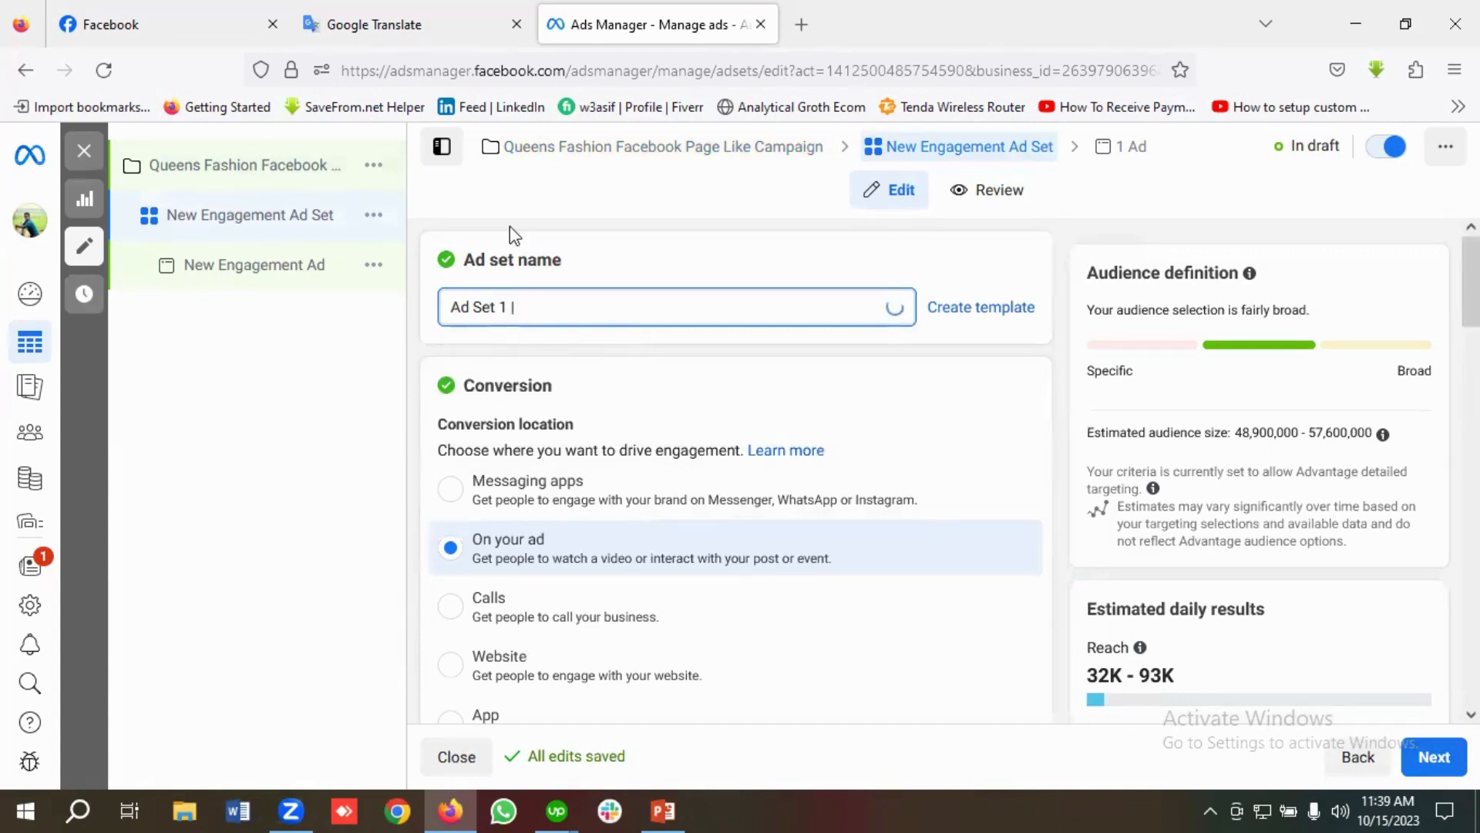
Step: Copy the age range 18-45 from the ad set 1 brief in Google Translate and append it with a "|" separator to the ad set name
click(457, 12)
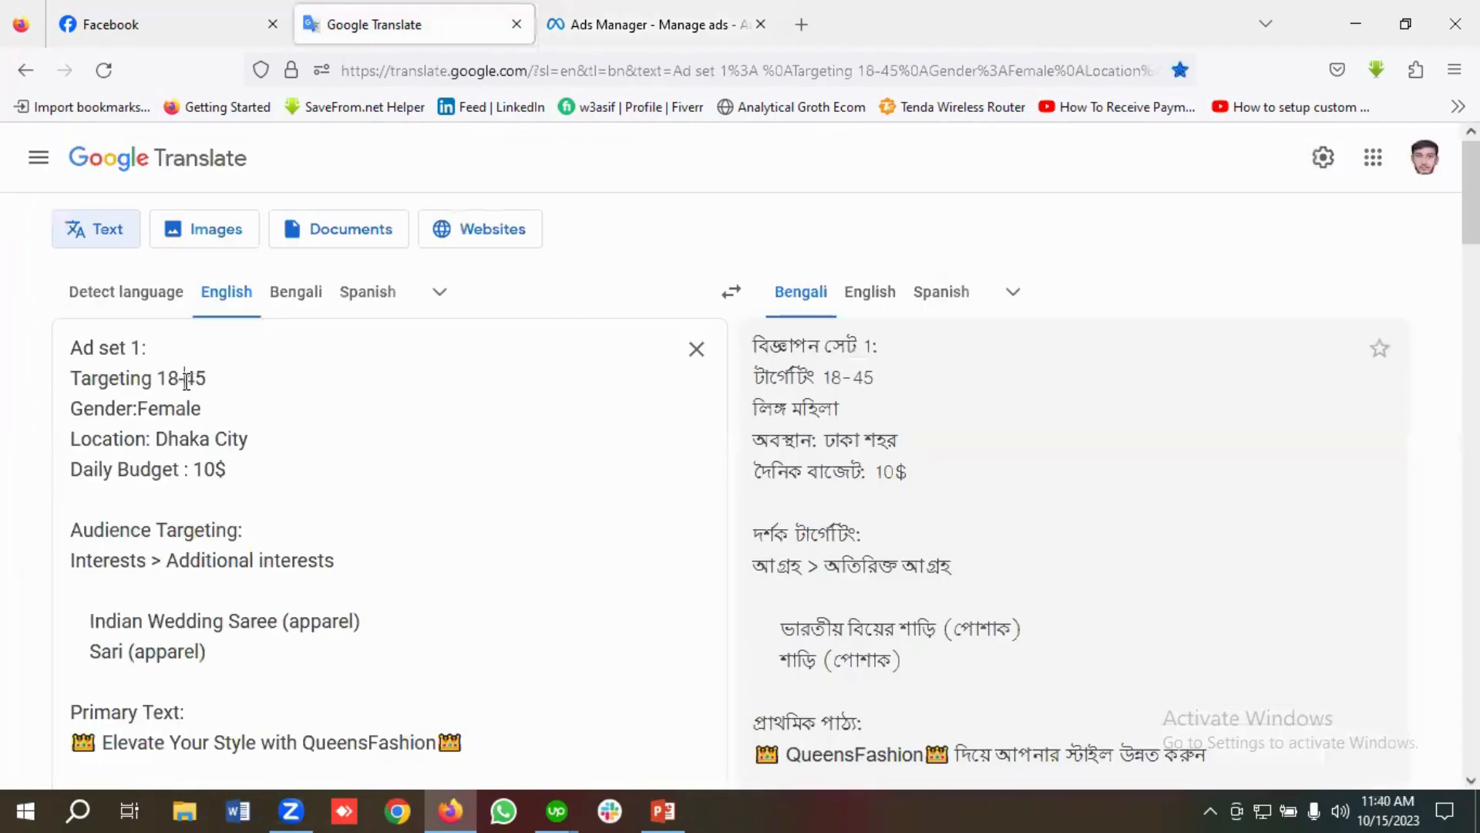
double_click(186, 380)
click(185, 381)
drag(207, 381, 159, 383)
right_click(184, 383)
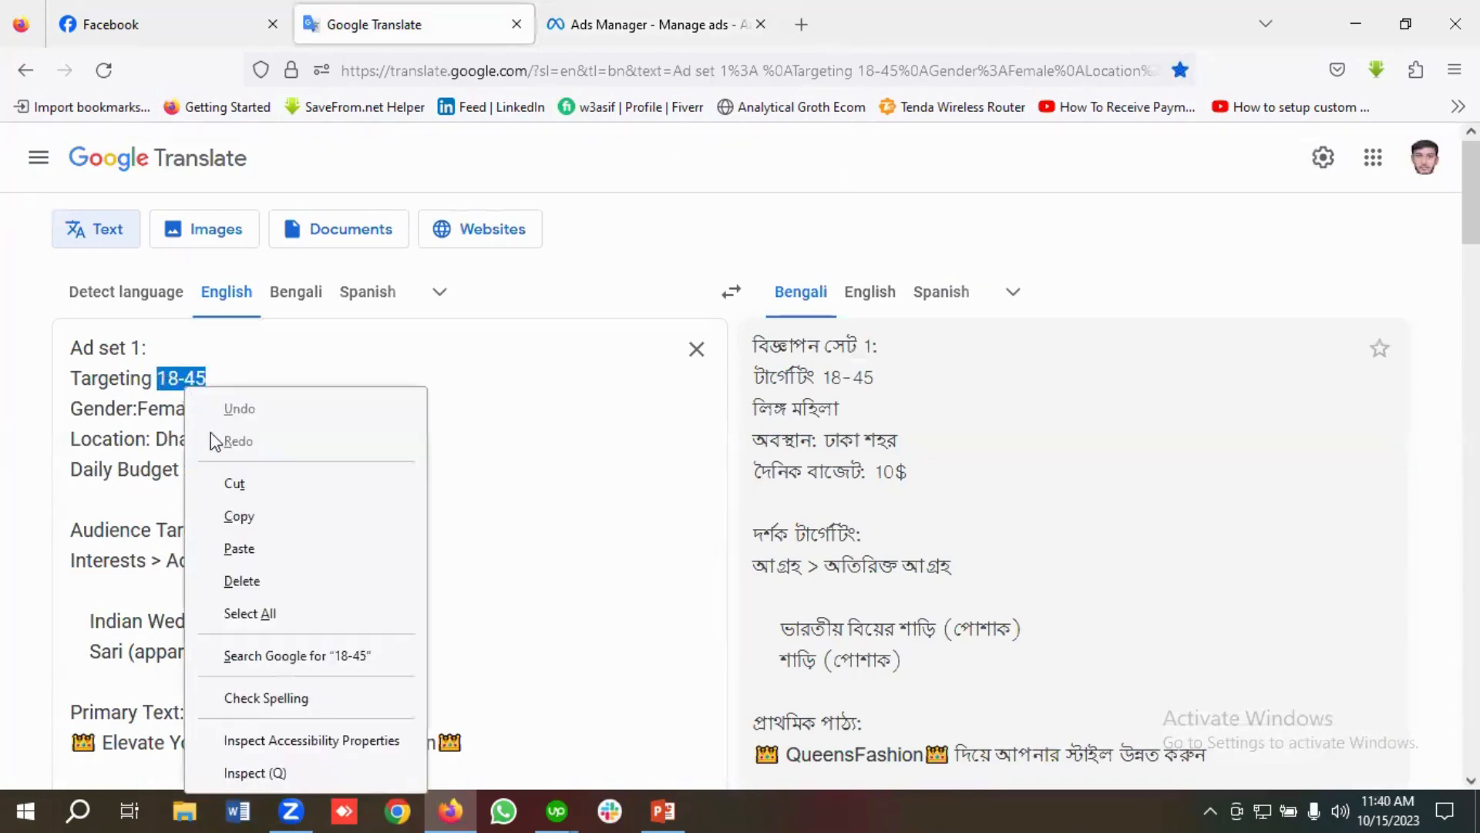
click(241, 520)
key(ctrl+Tab)
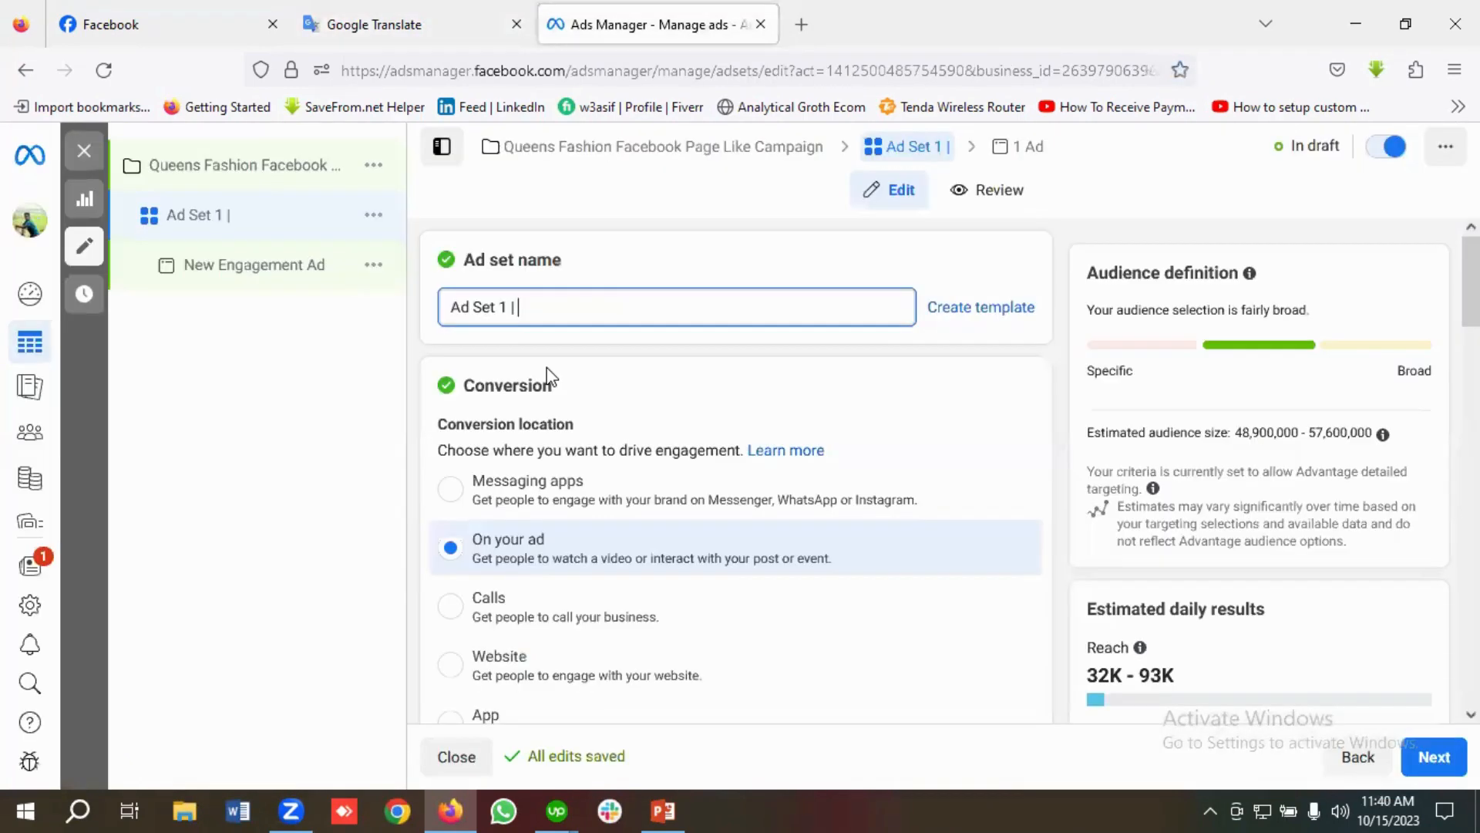
key(ctrl+v)
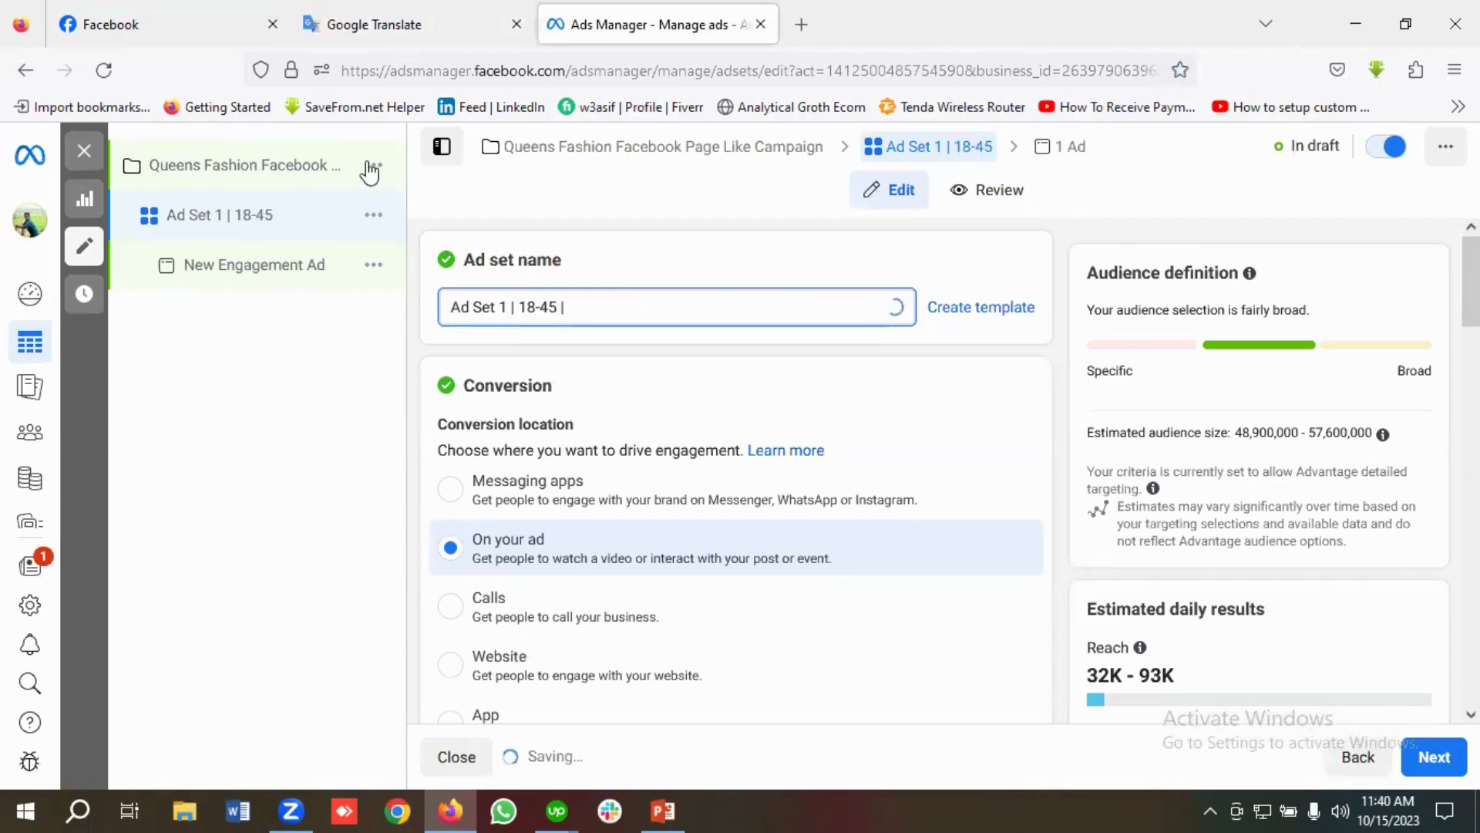
Step: Copy the gender "Female" from the ad set 1 brief and add it to the end of the ad set name
click(374, 21)
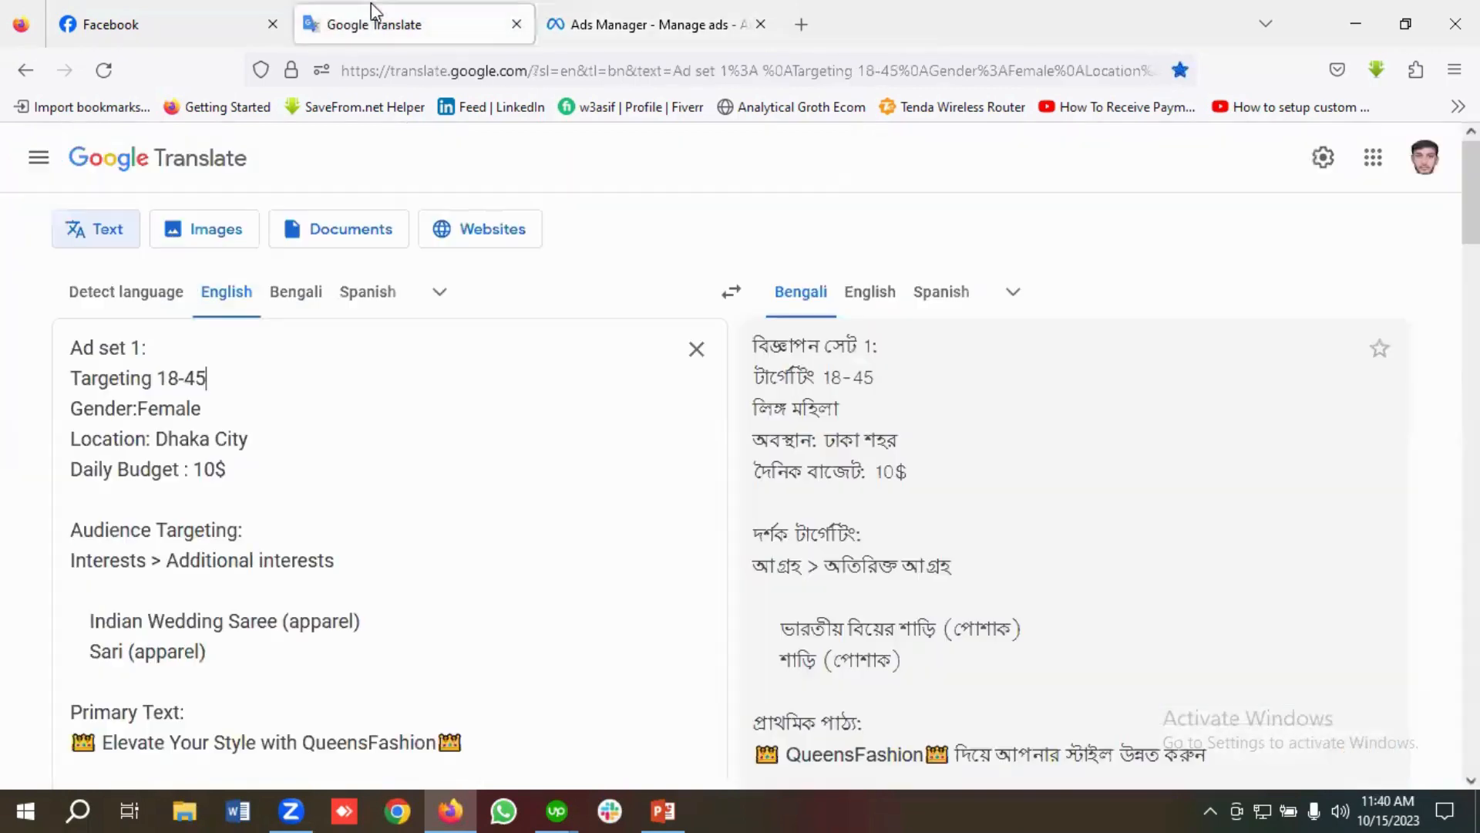
double_click(172, 411)
right_click(171, 411)
click(230, 538)
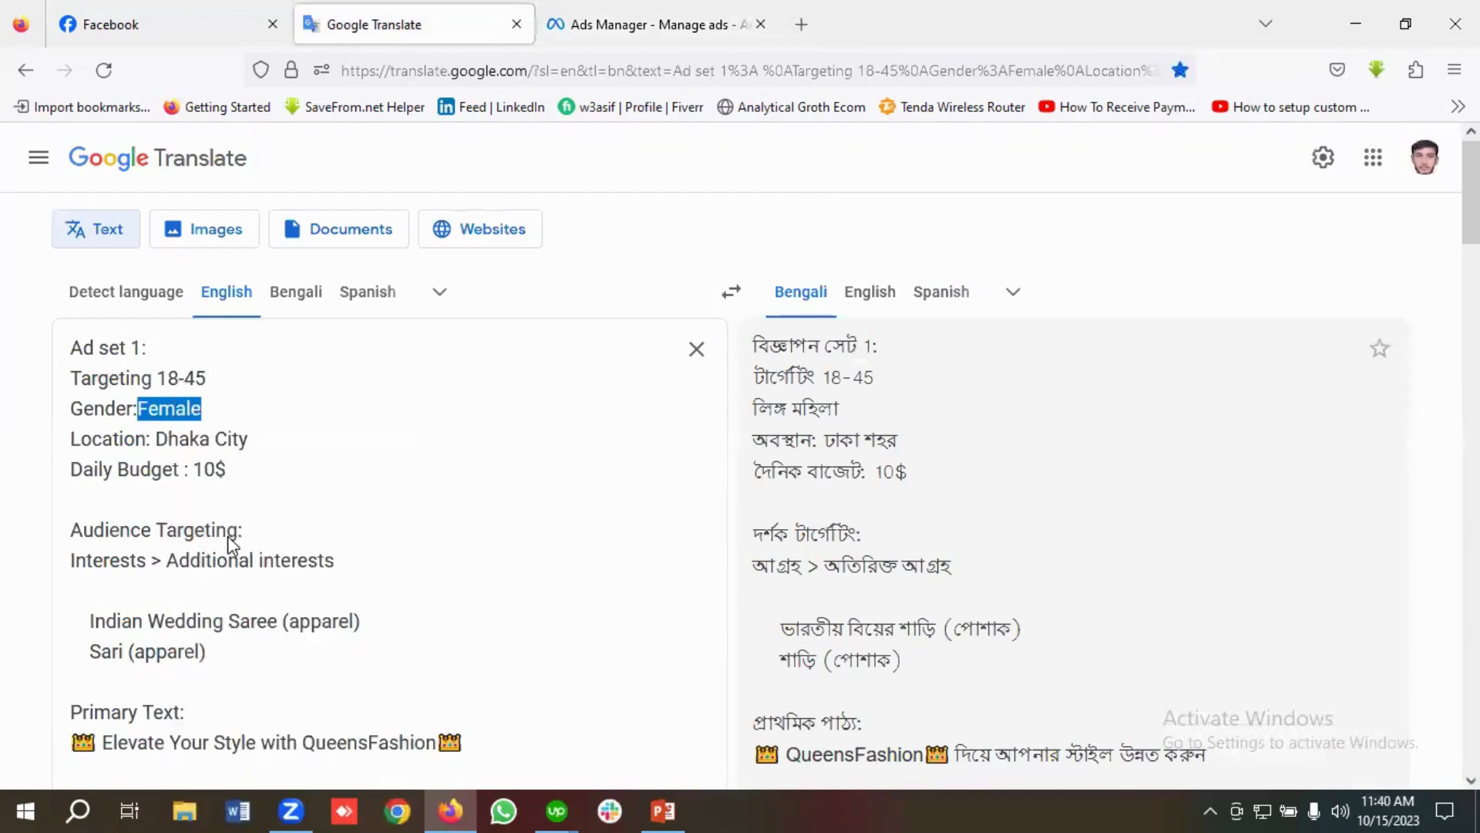
click(557, 22)
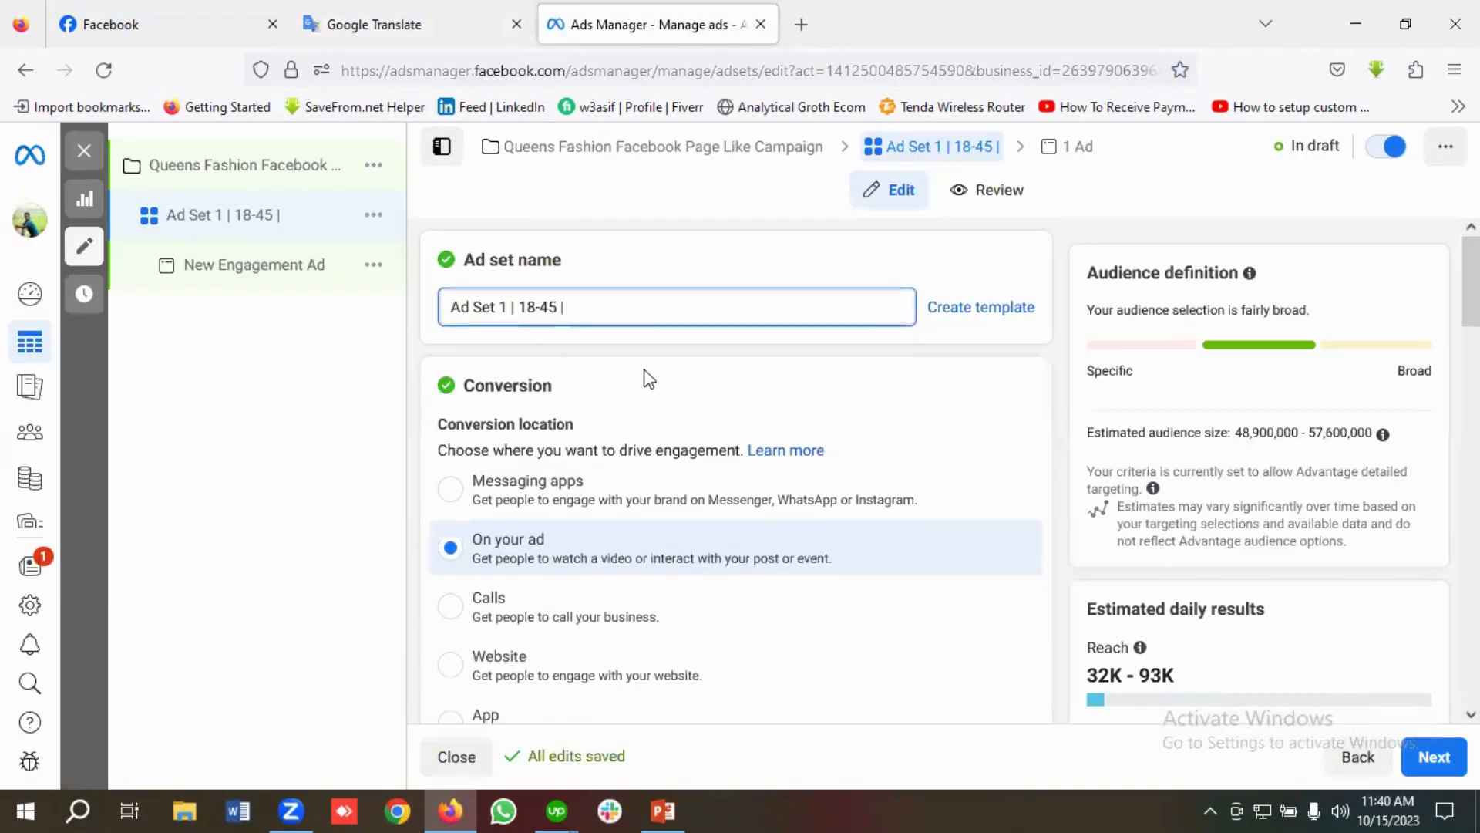
key(ctrl+v)
Step: Append "| Dhaka | 10$" to the ad set name and check it against the ad set 1 brief
text(| Dhaka )
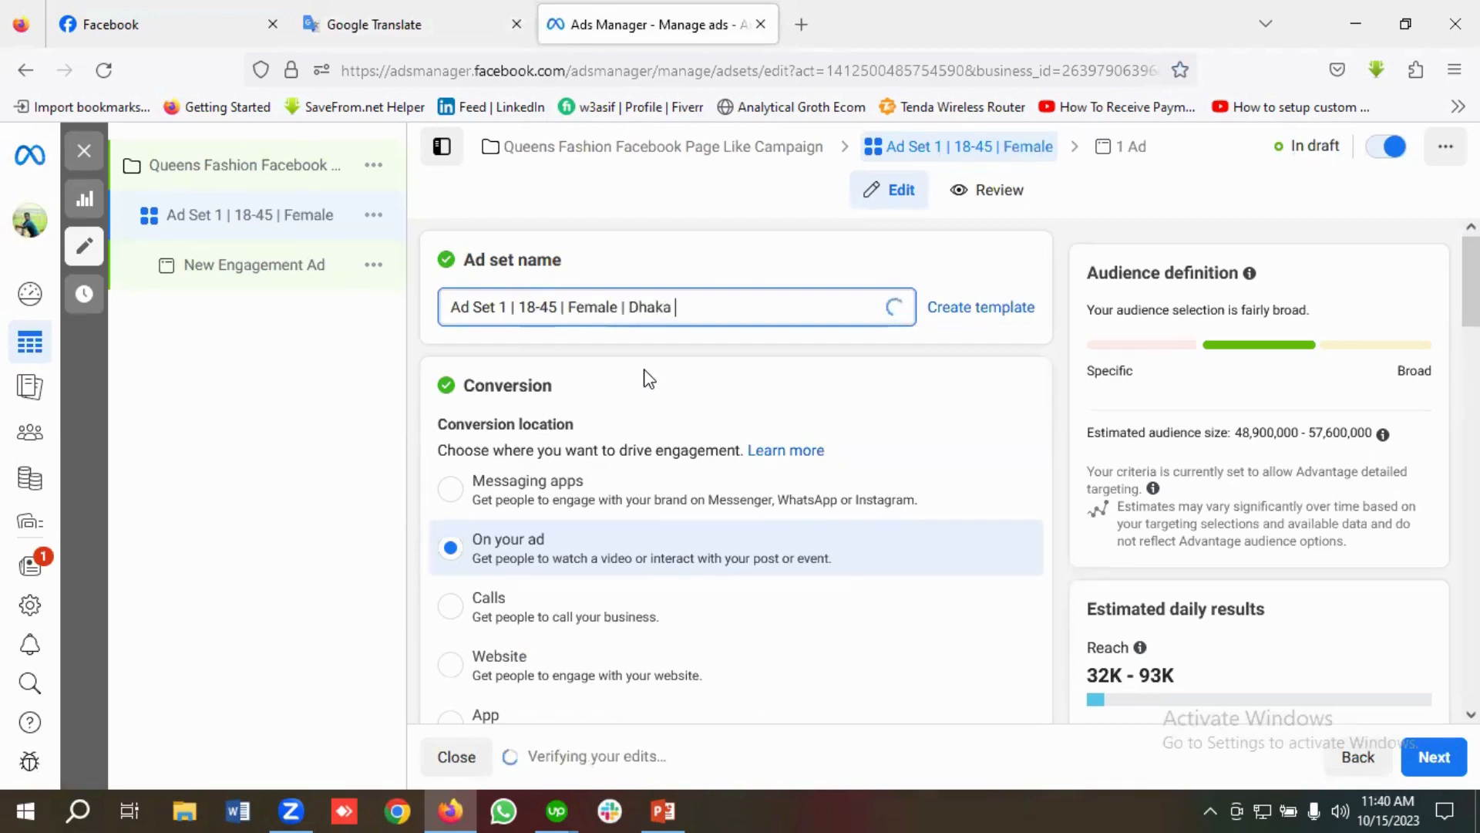
text(| 10)
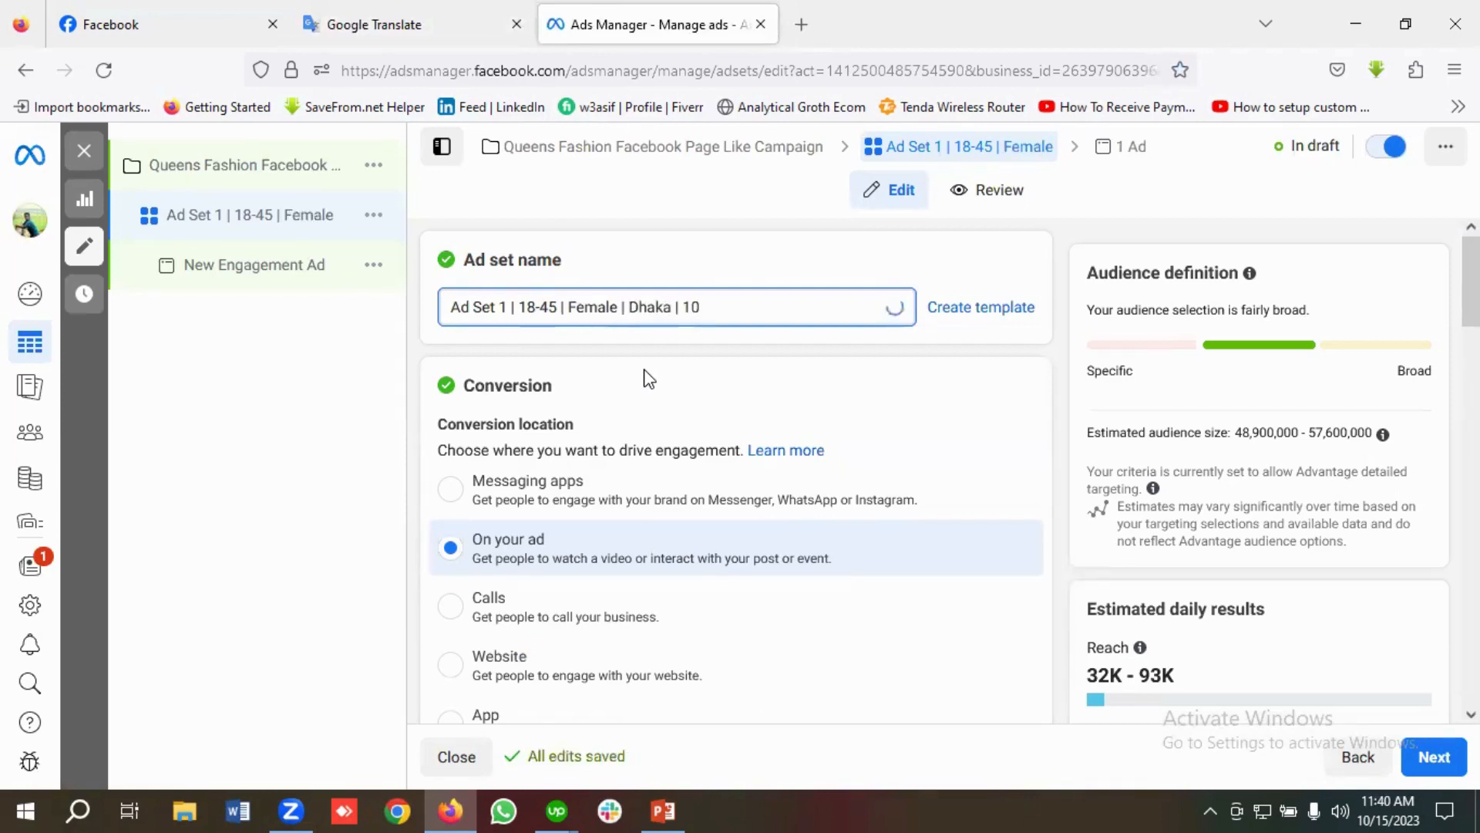
text($)
click(392, 27)
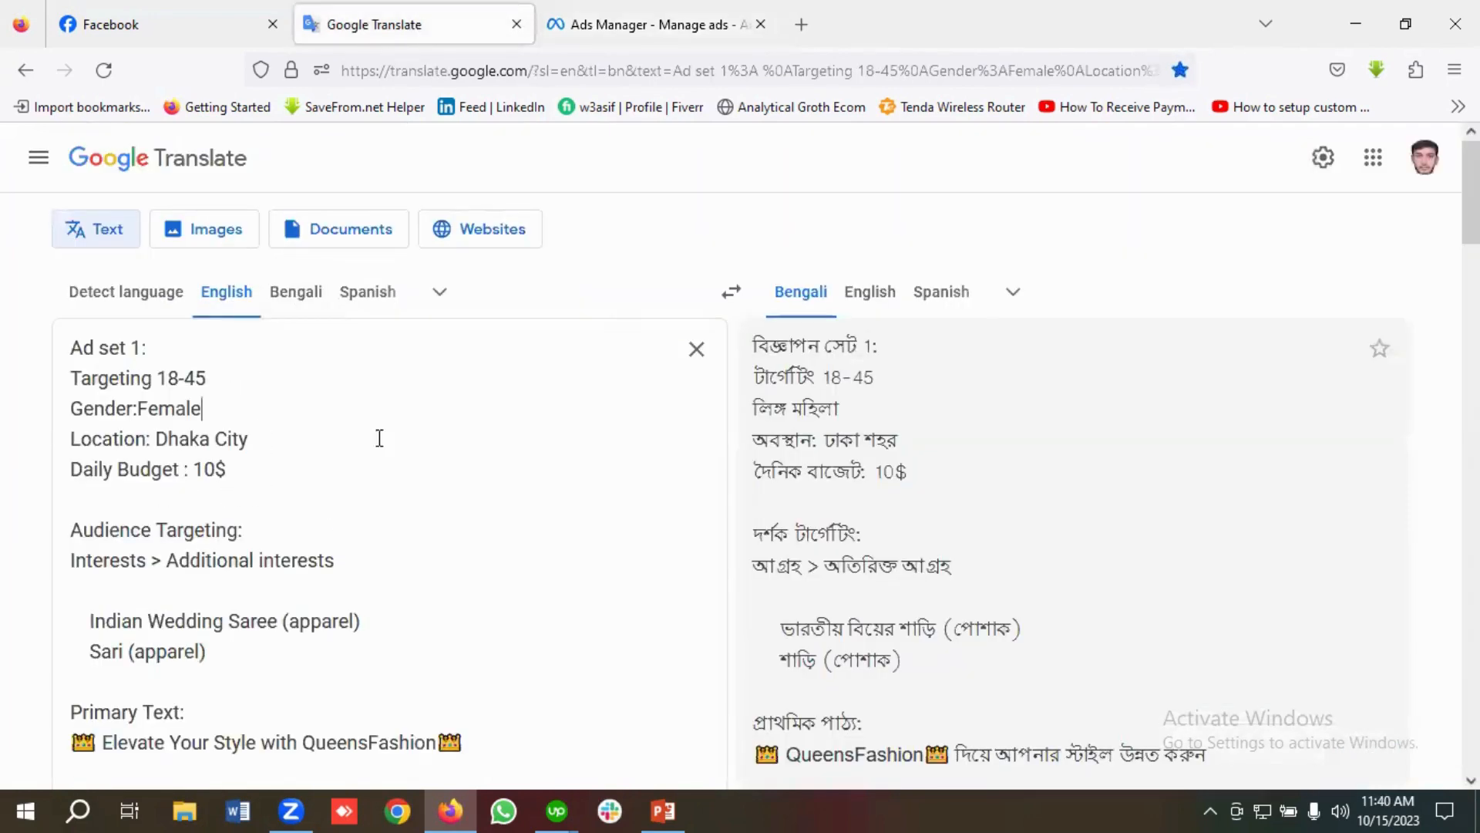
click(661, 15)
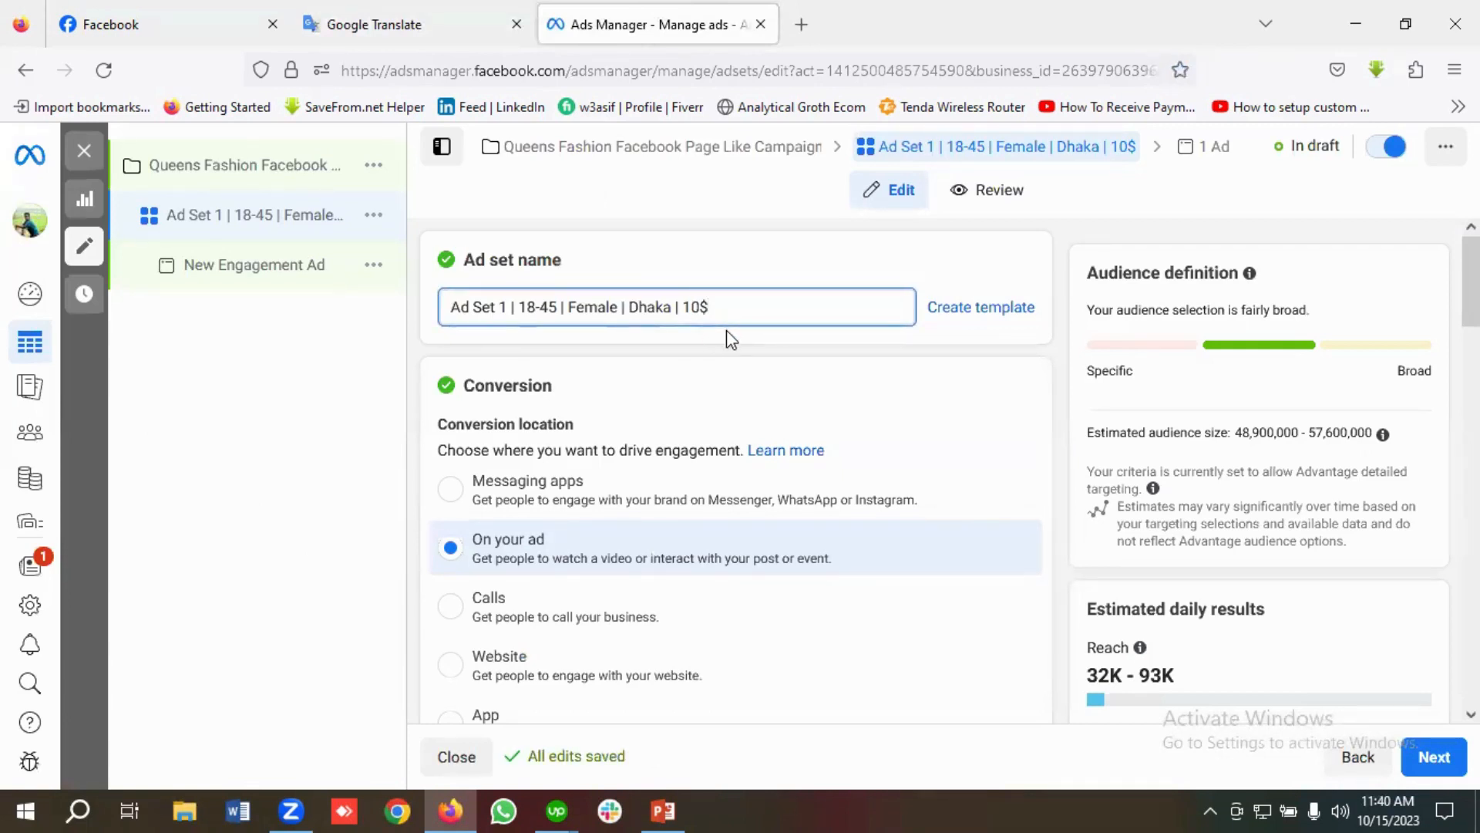
Step: Set the ad set's conversion location to Facebook Page
scroll(729, 339, down, 2)
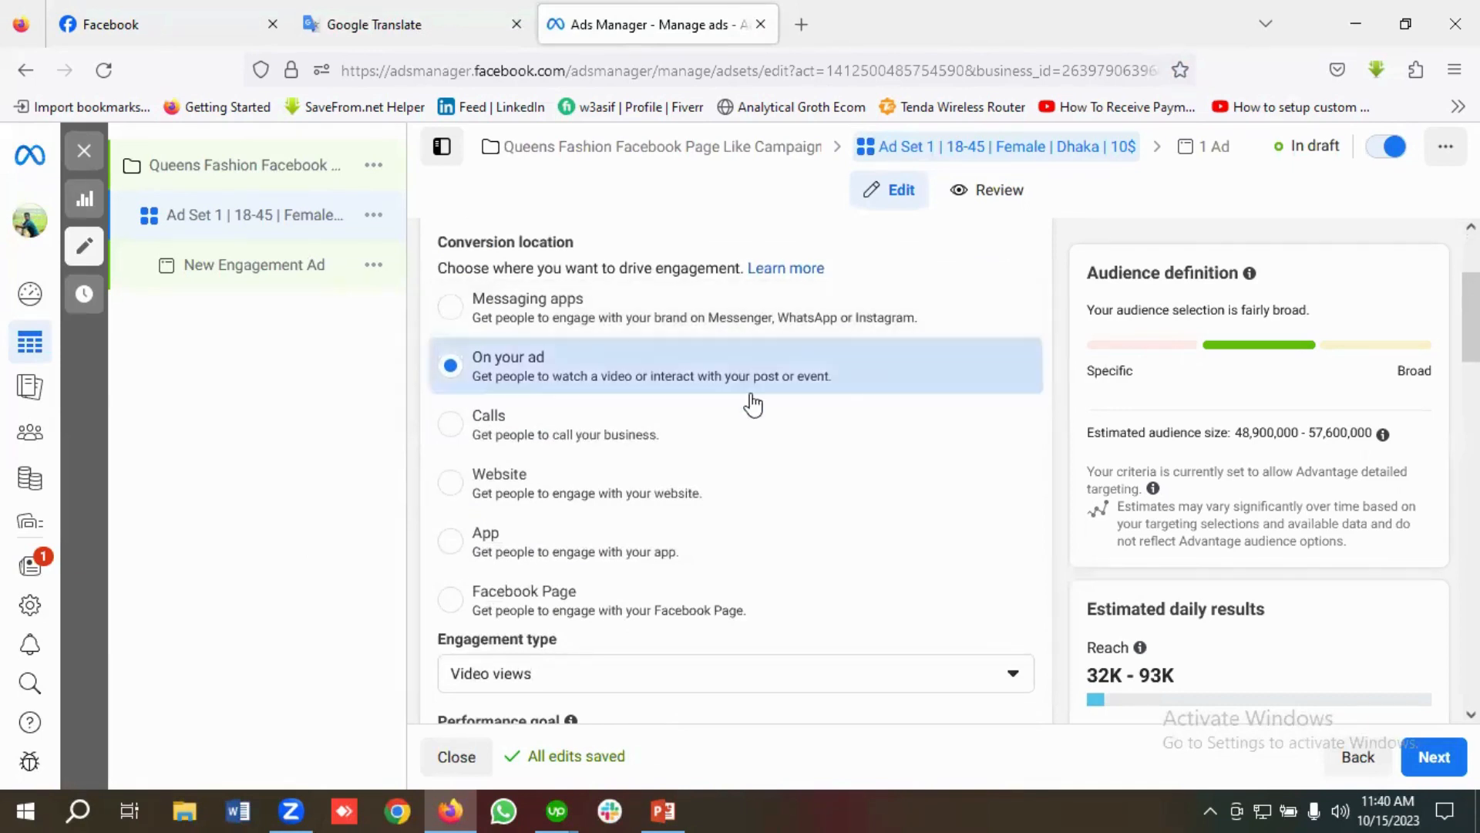
scroll(752, 404, up, 1)
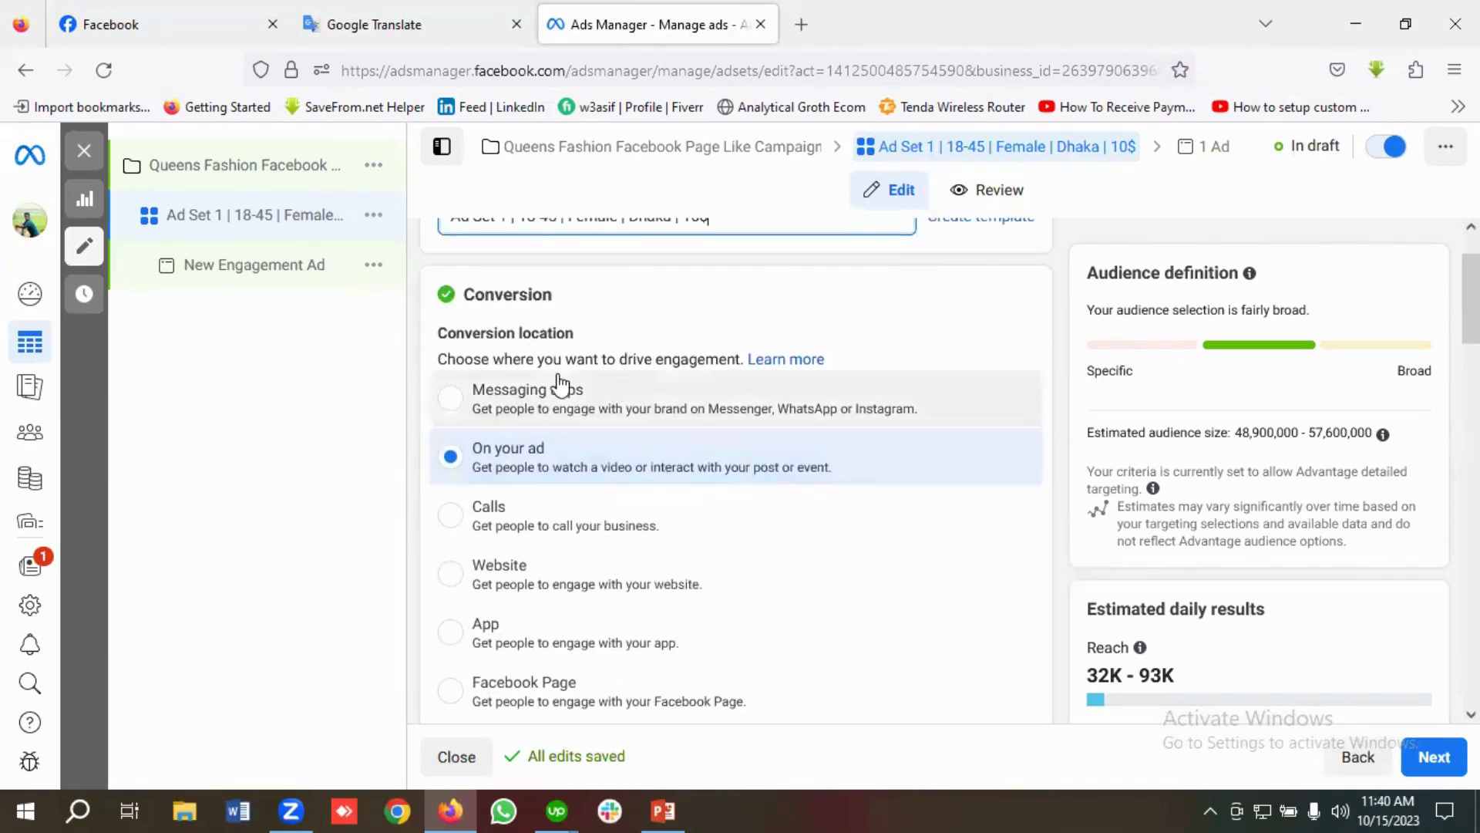
scroll(663, 463, up, 1)
scroll(678, 493, down, 2)
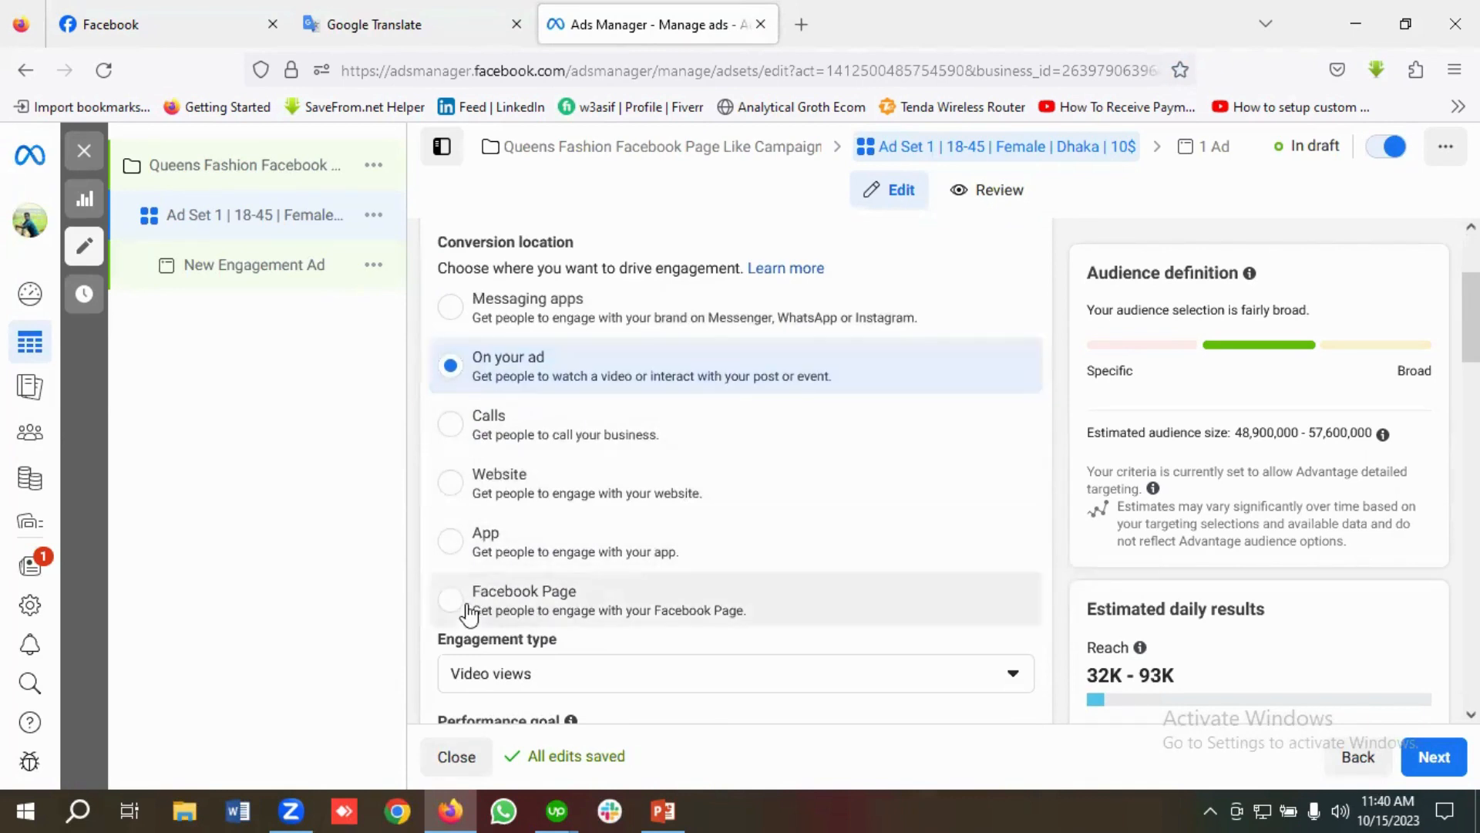
click(677, 584)
scroll(680, 574, down, 3)
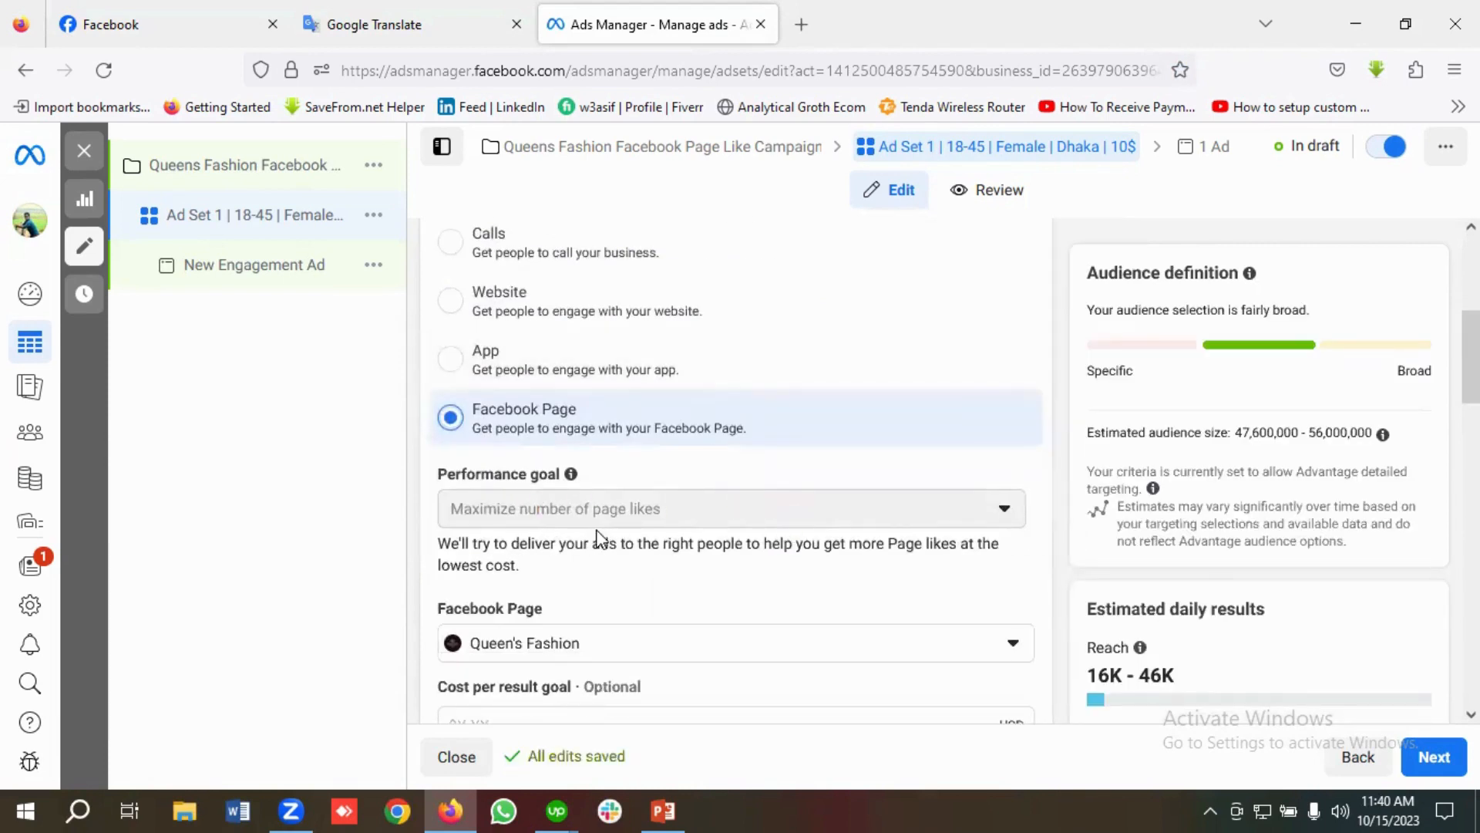
Step: Set the ad set's daily budget to $10.00
scroll(734, 539, down, 3)
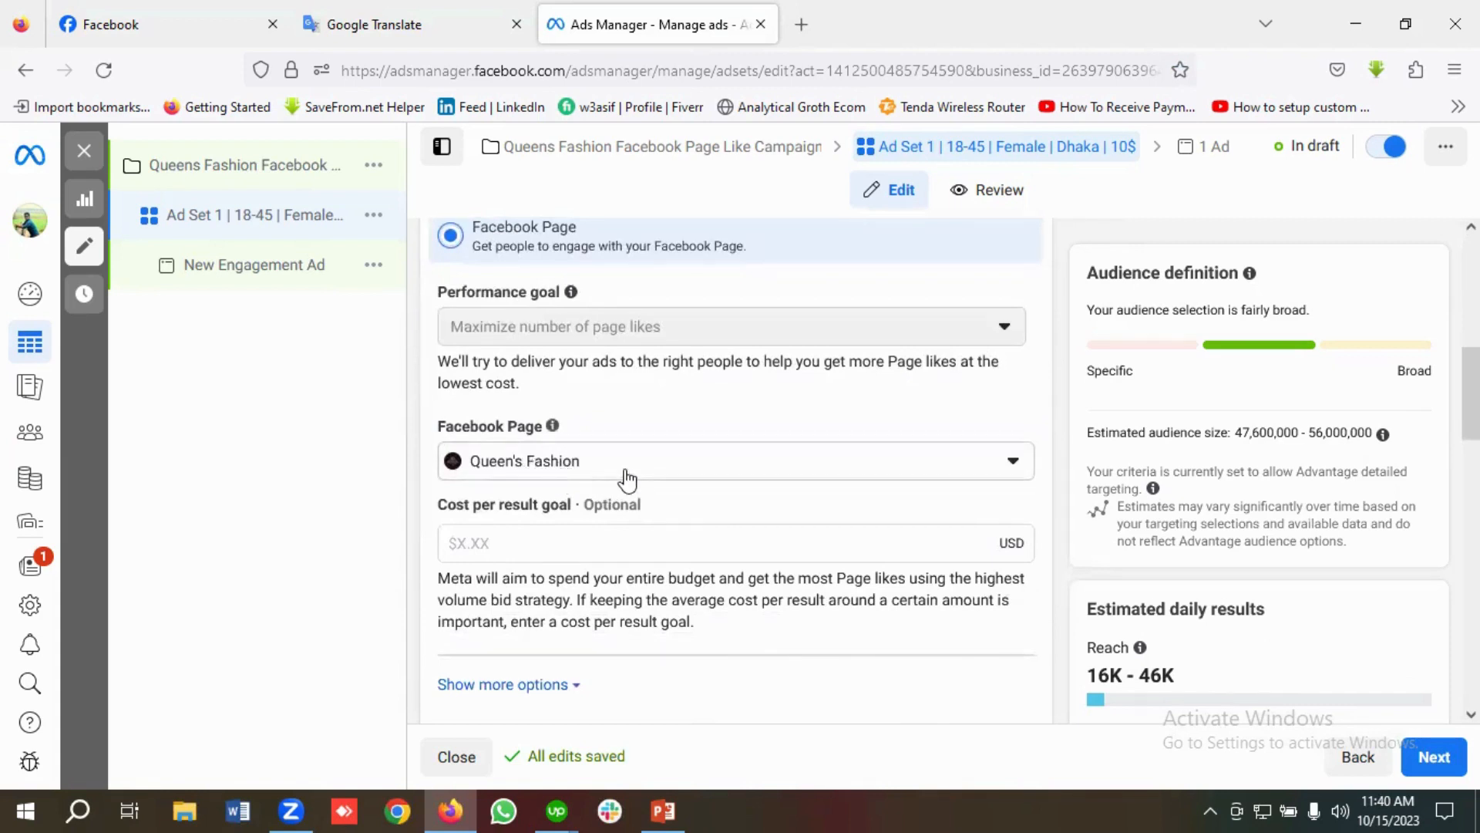
scroll(677, 482, down, 3)
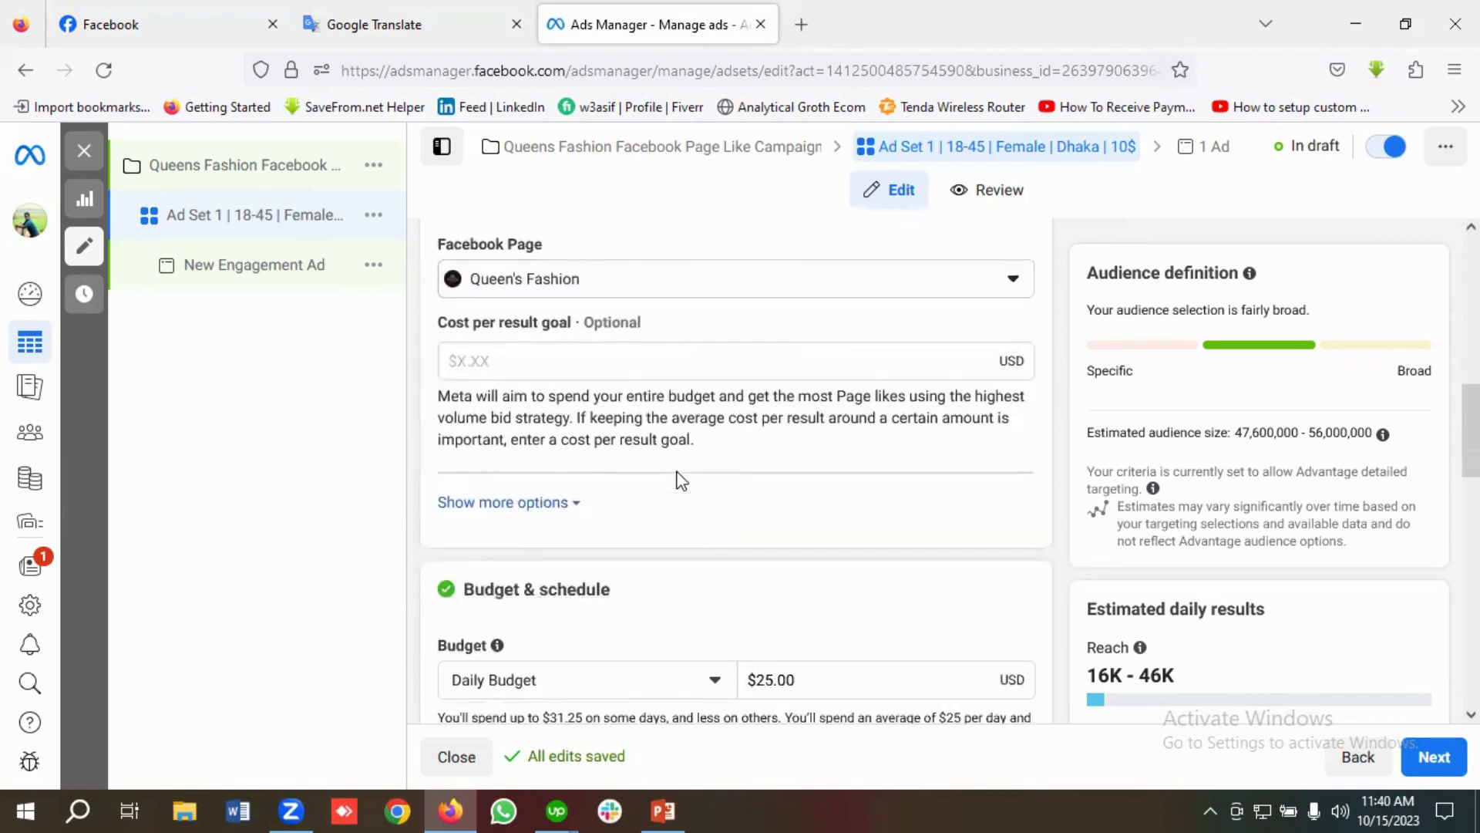
scroll(676, 482, down, 2)
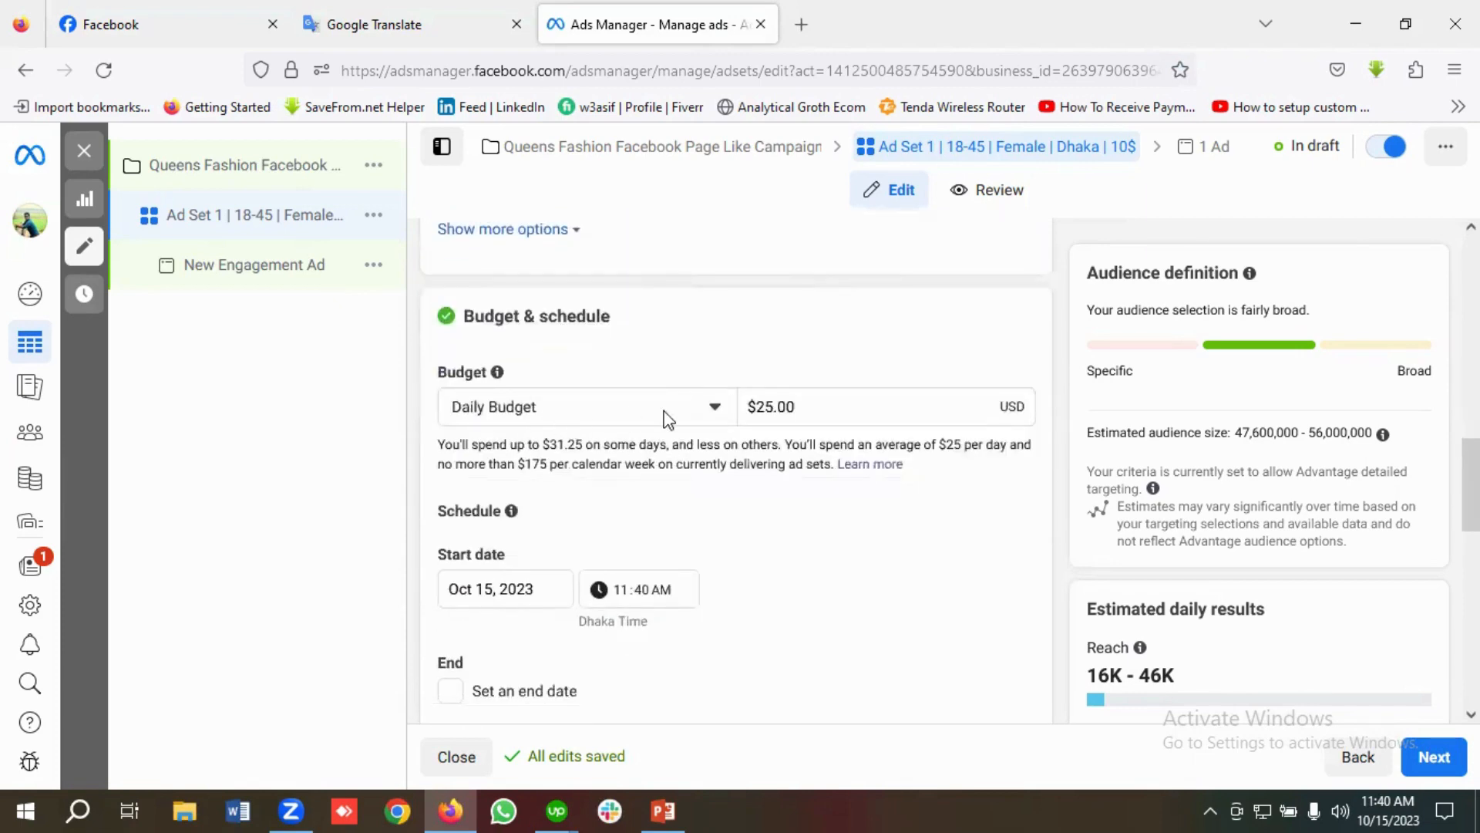
click(772, 407)
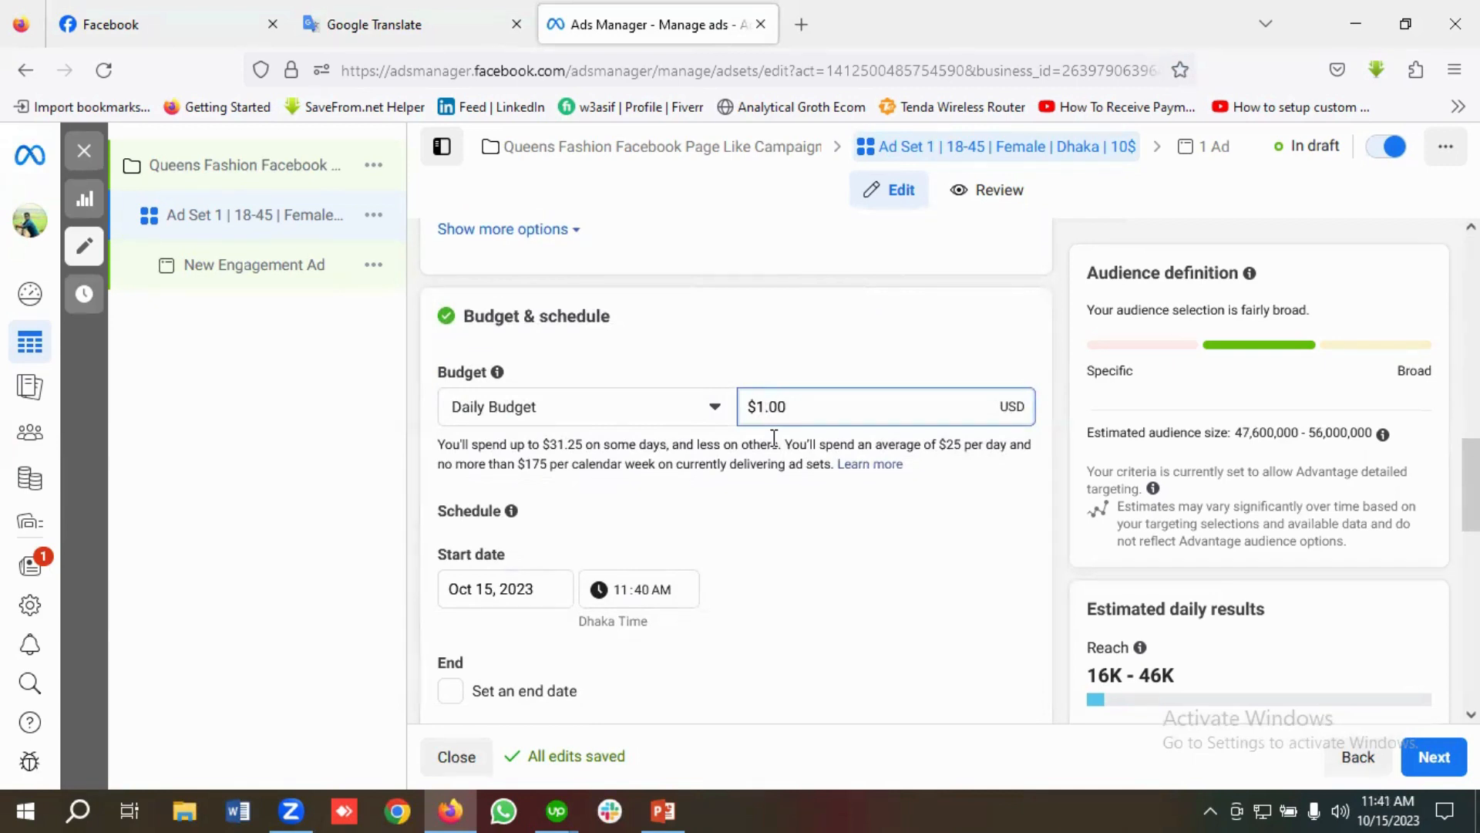
text(10)
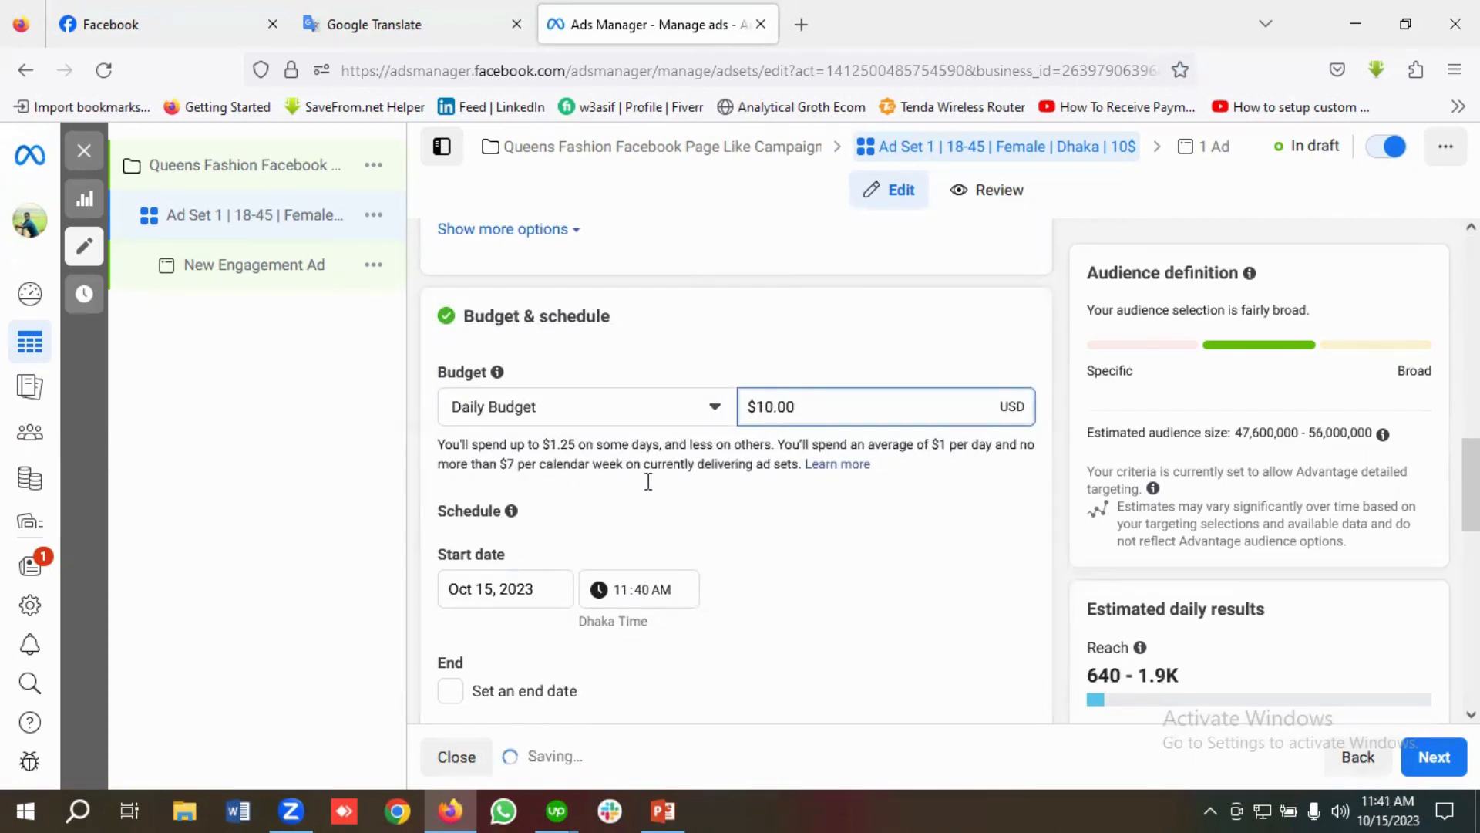
scroll(649, 482, down, 1)
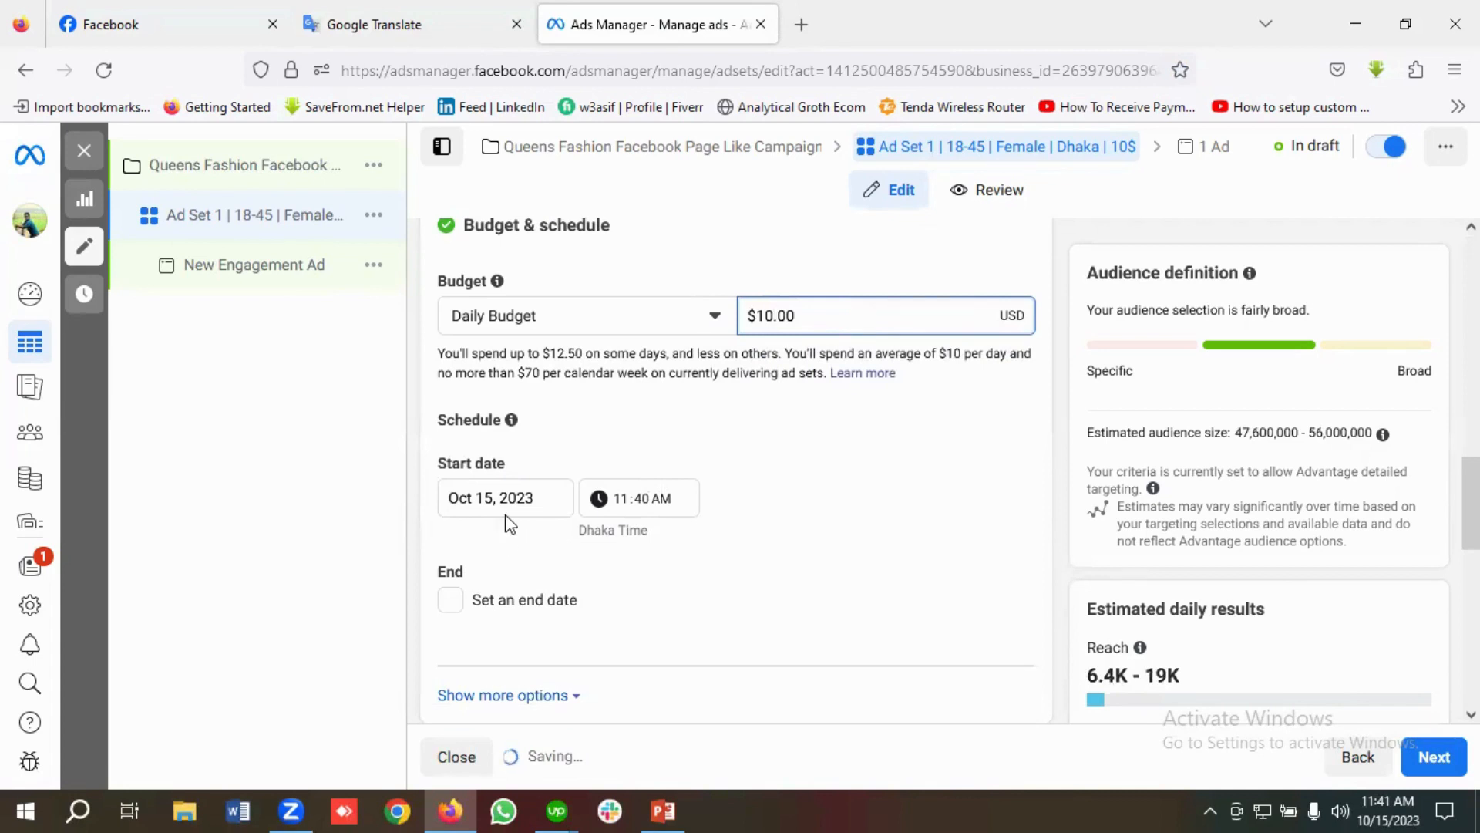
Step: Give the ad set schedule an end date of November 15, 2023
scroll(505, 522, down, 1)
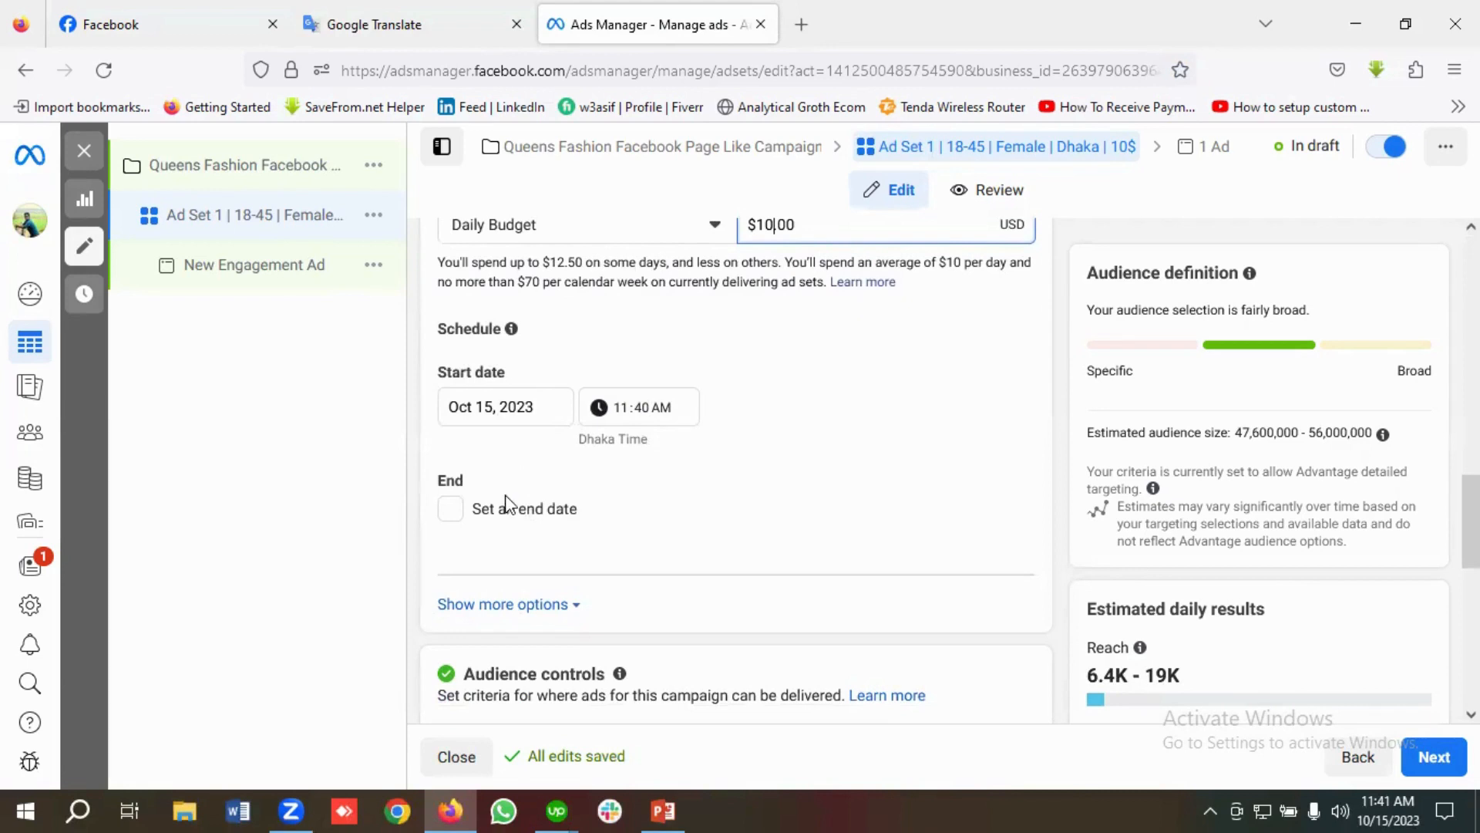
click(453, 515)
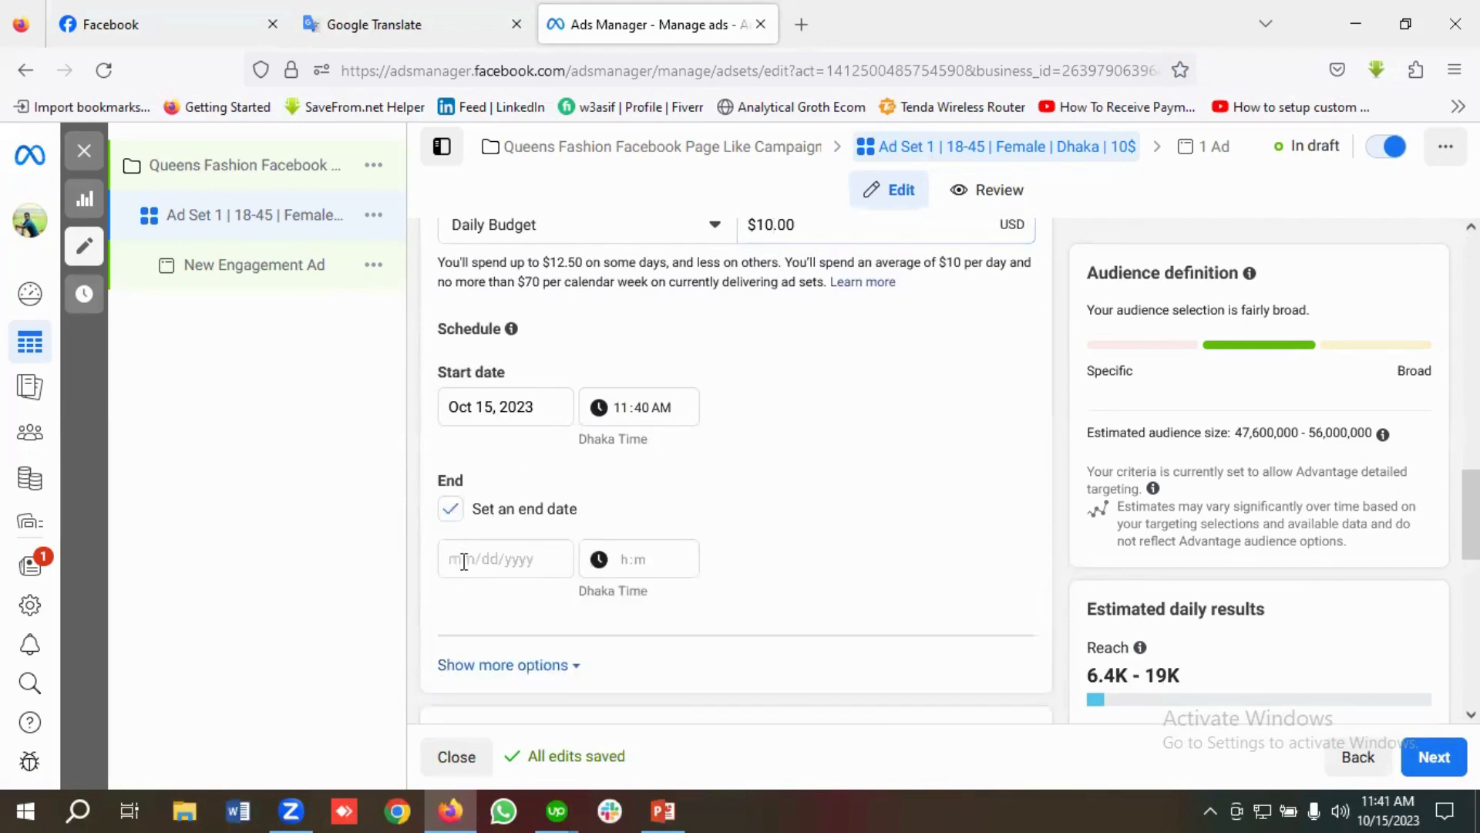
click(456, 557)
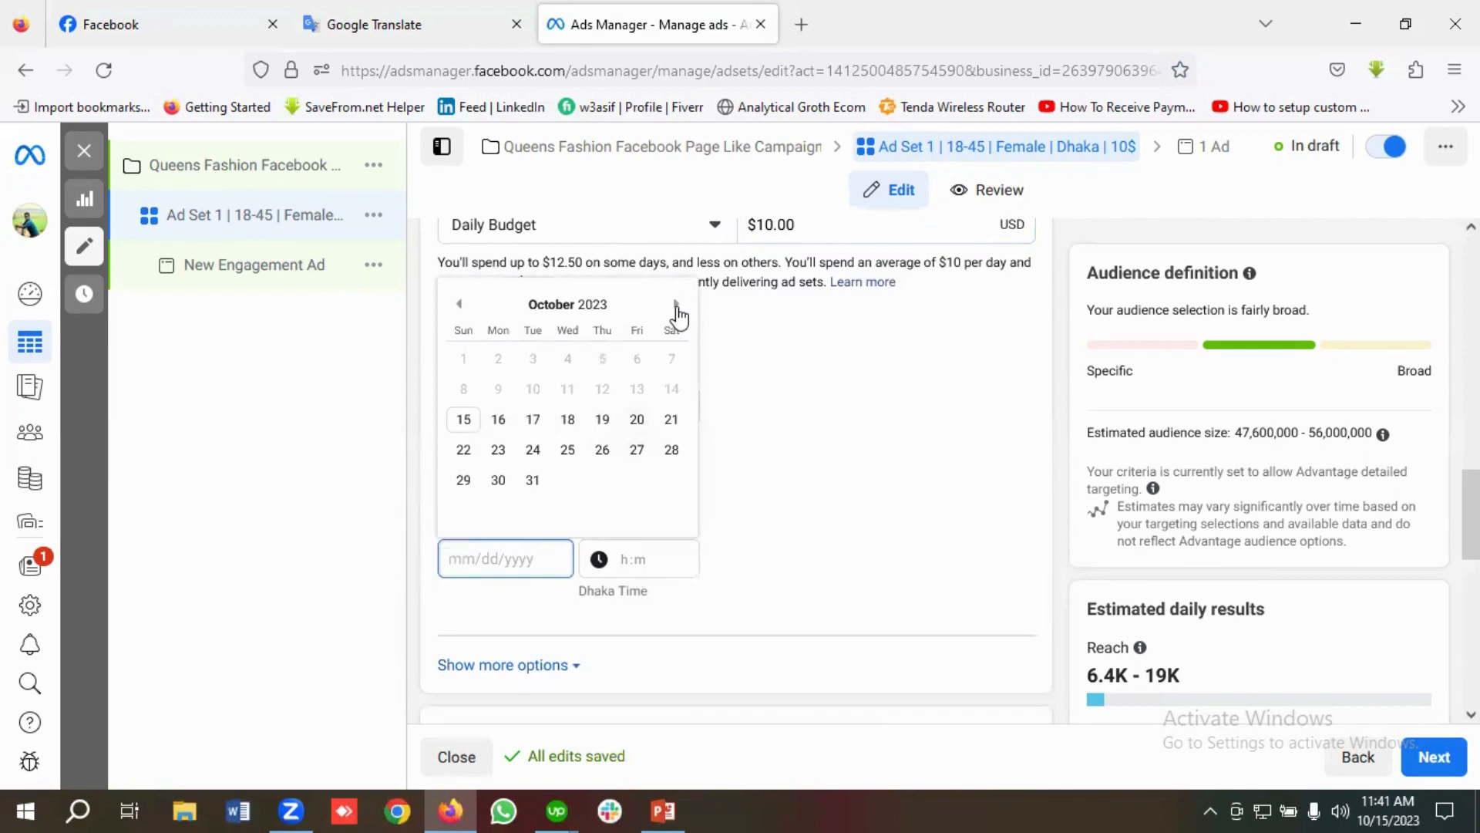
click(677, 309)
click(568, 420)
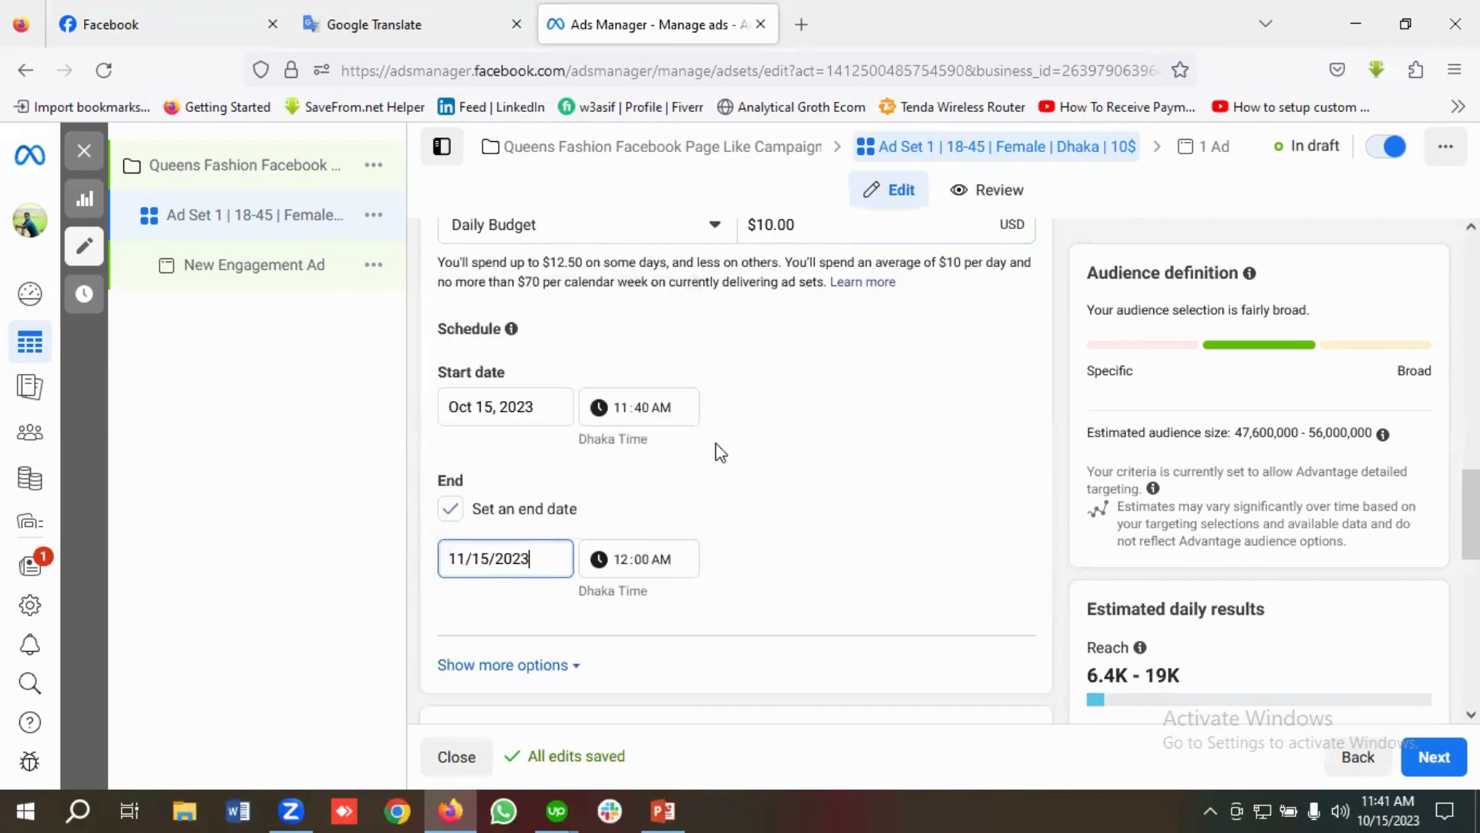
Step: Check the location in the ad set 1 brief and replace the Bangladesh audience location with the city Dhaka, Dhaka Division, Bangladesh
scroll(705, 528, down, 5)
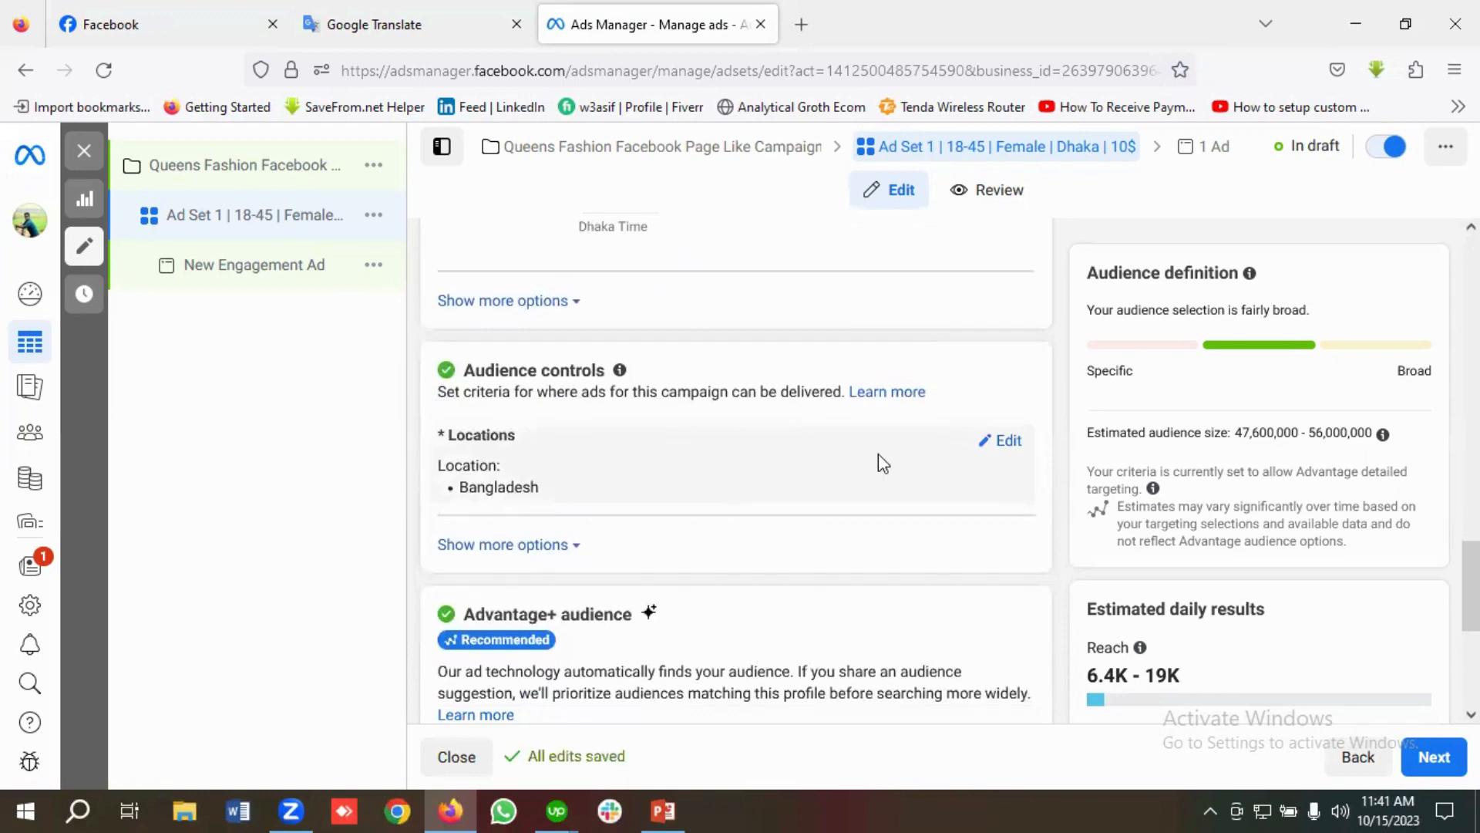
click(1006, 441)
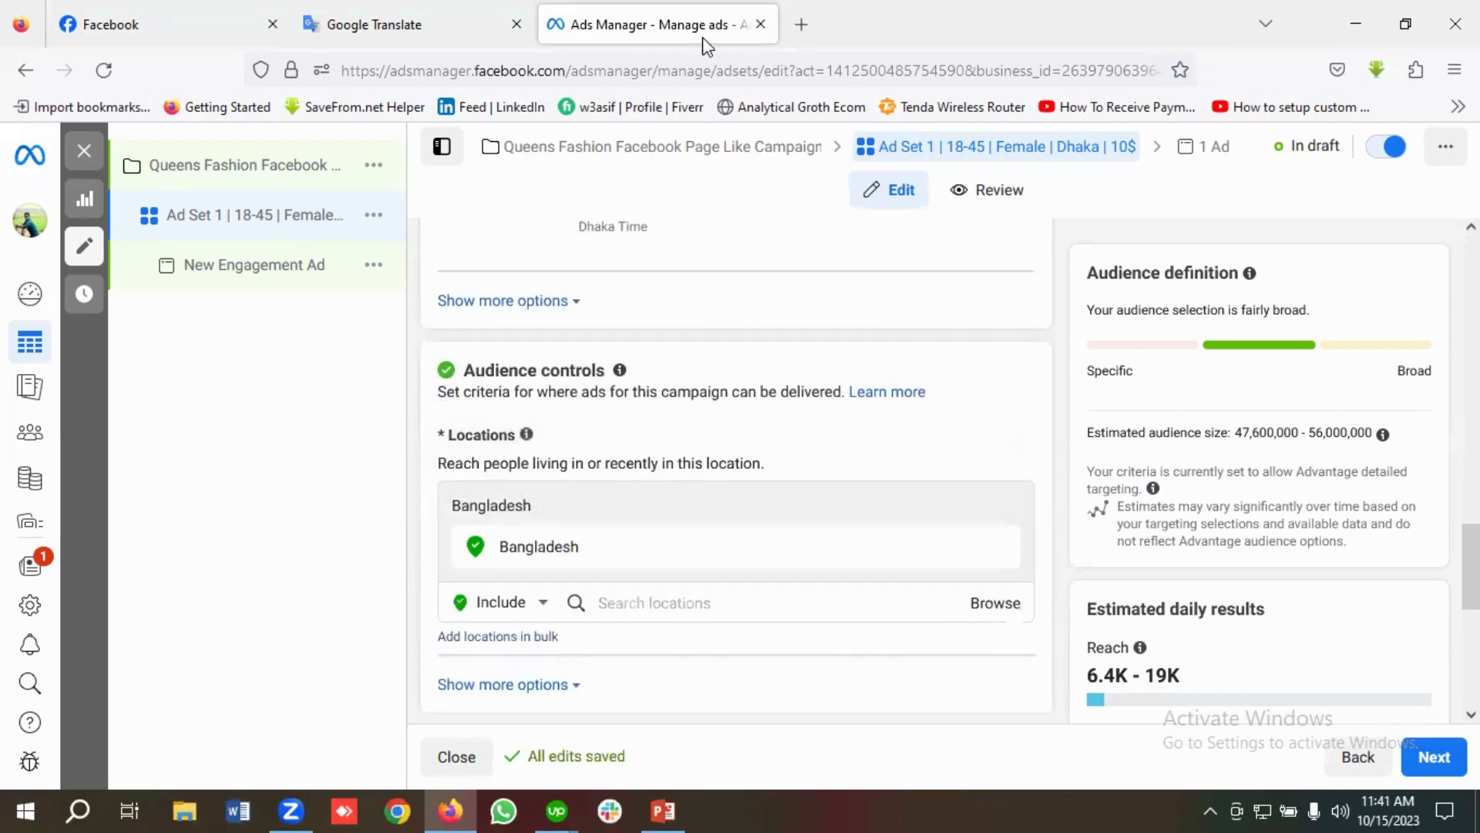
click(416, 26)
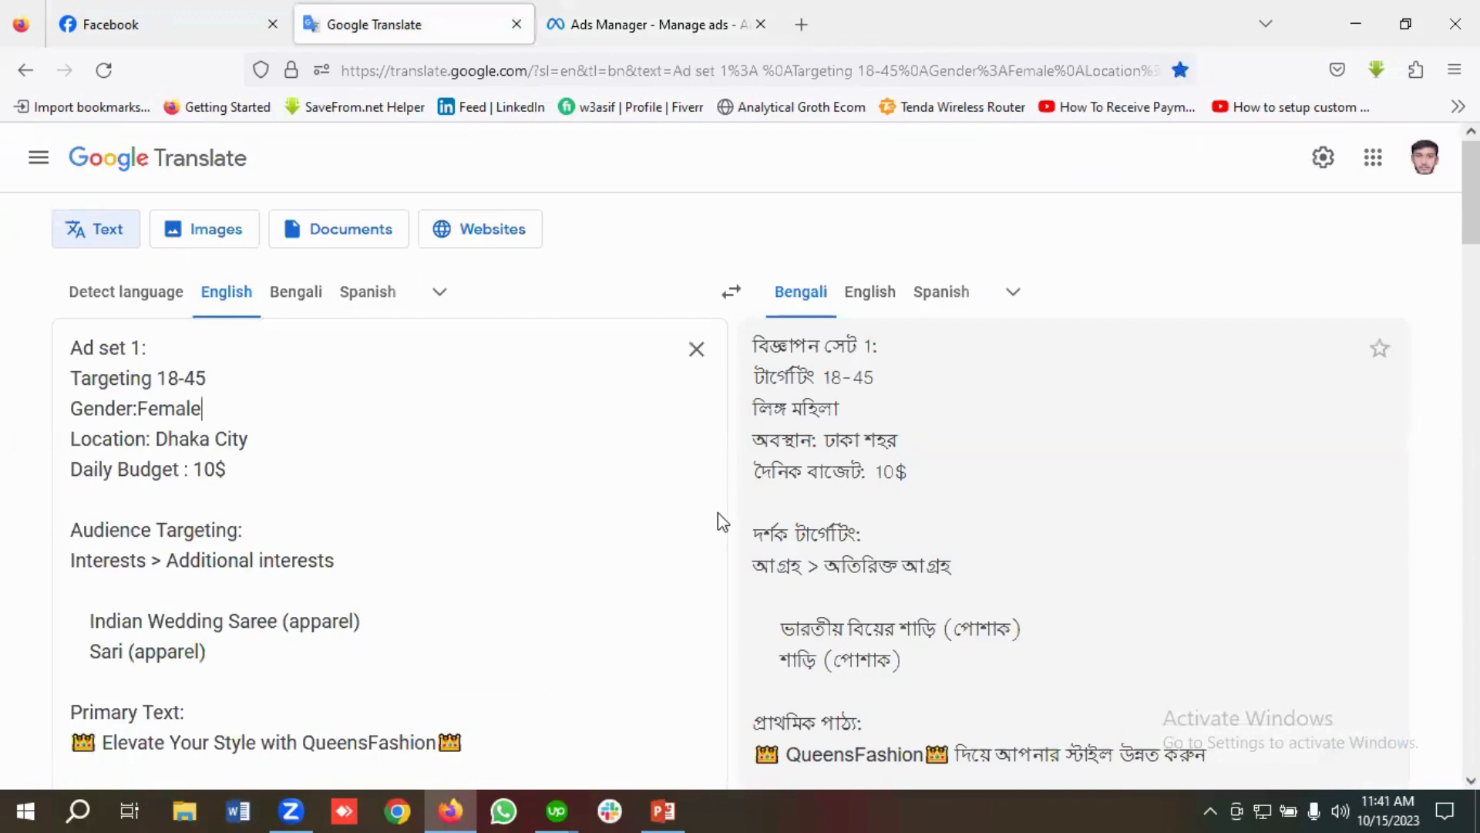
key(ctrl+Tab)
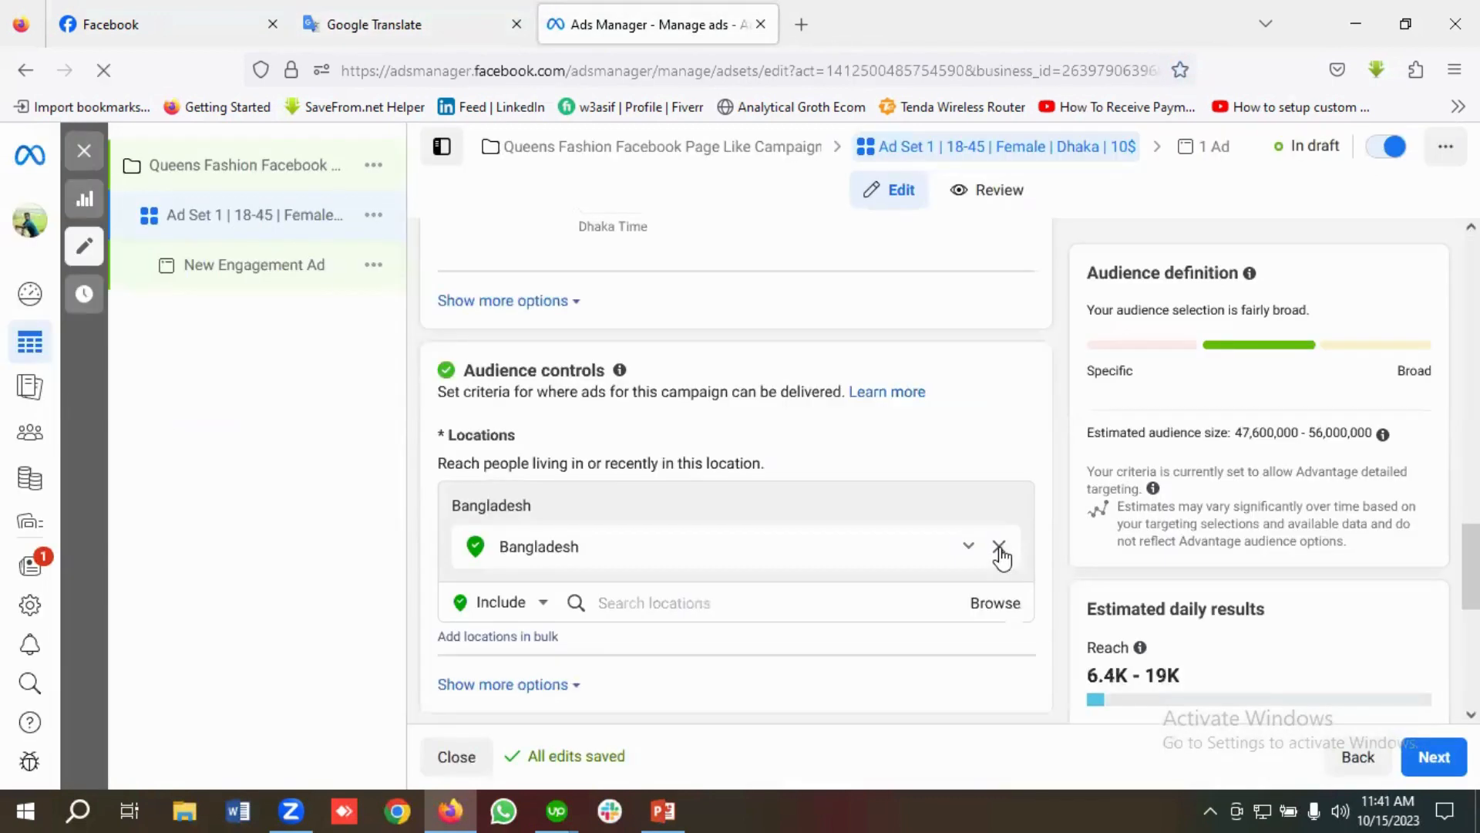
click(1000, 547)
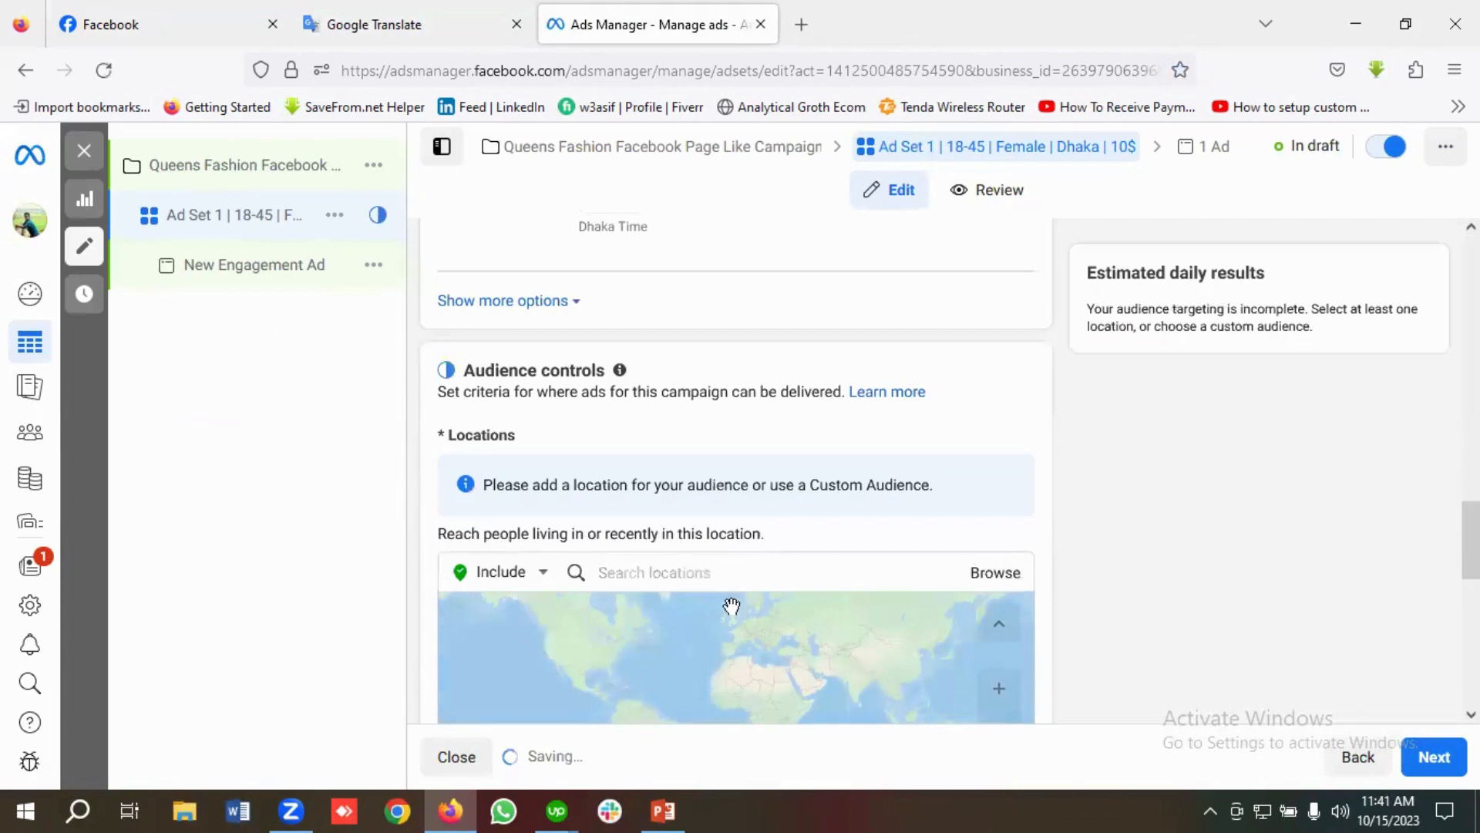
click(630, 578)
text(D)
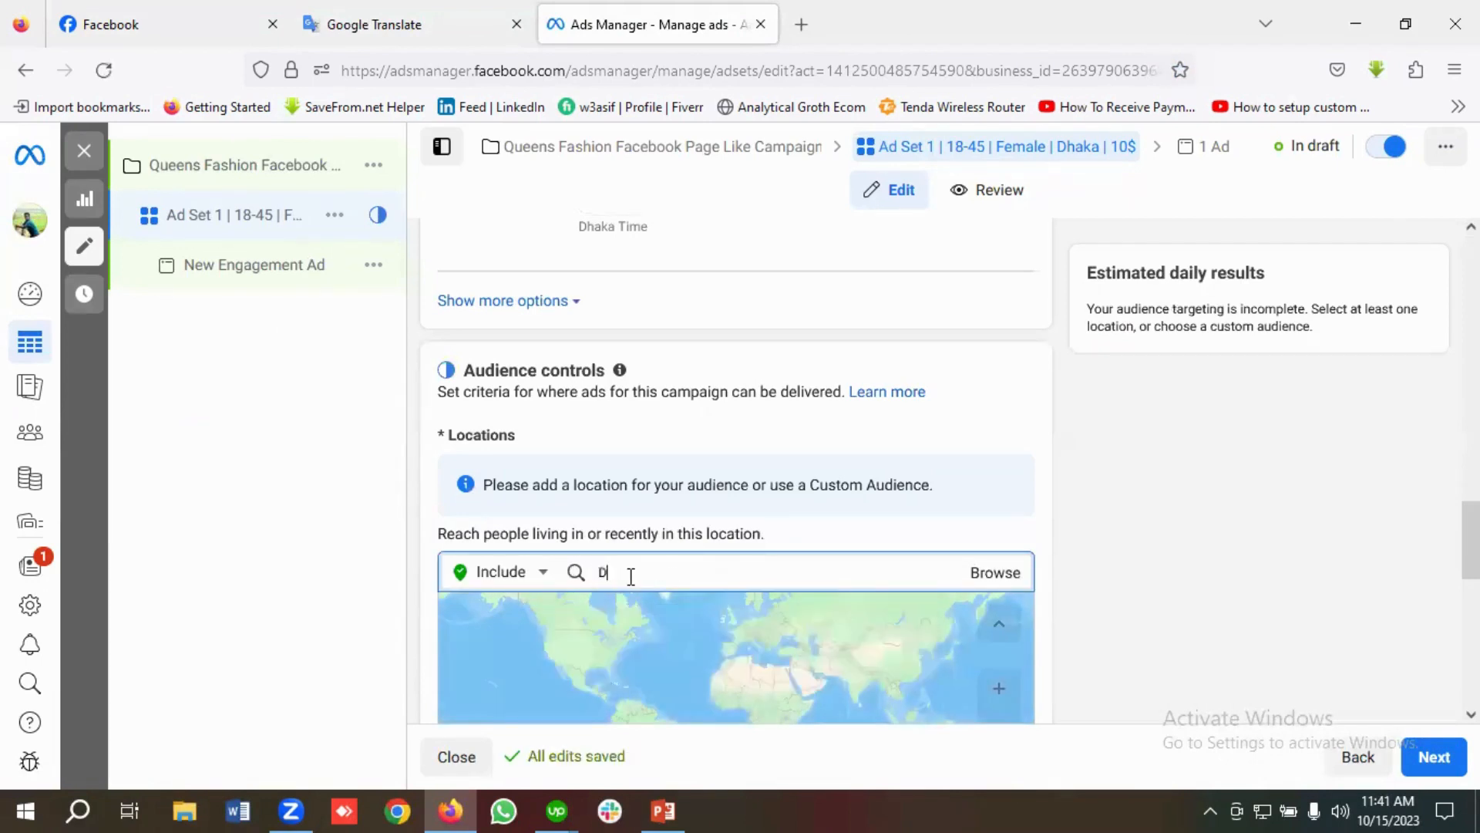
text(haka)
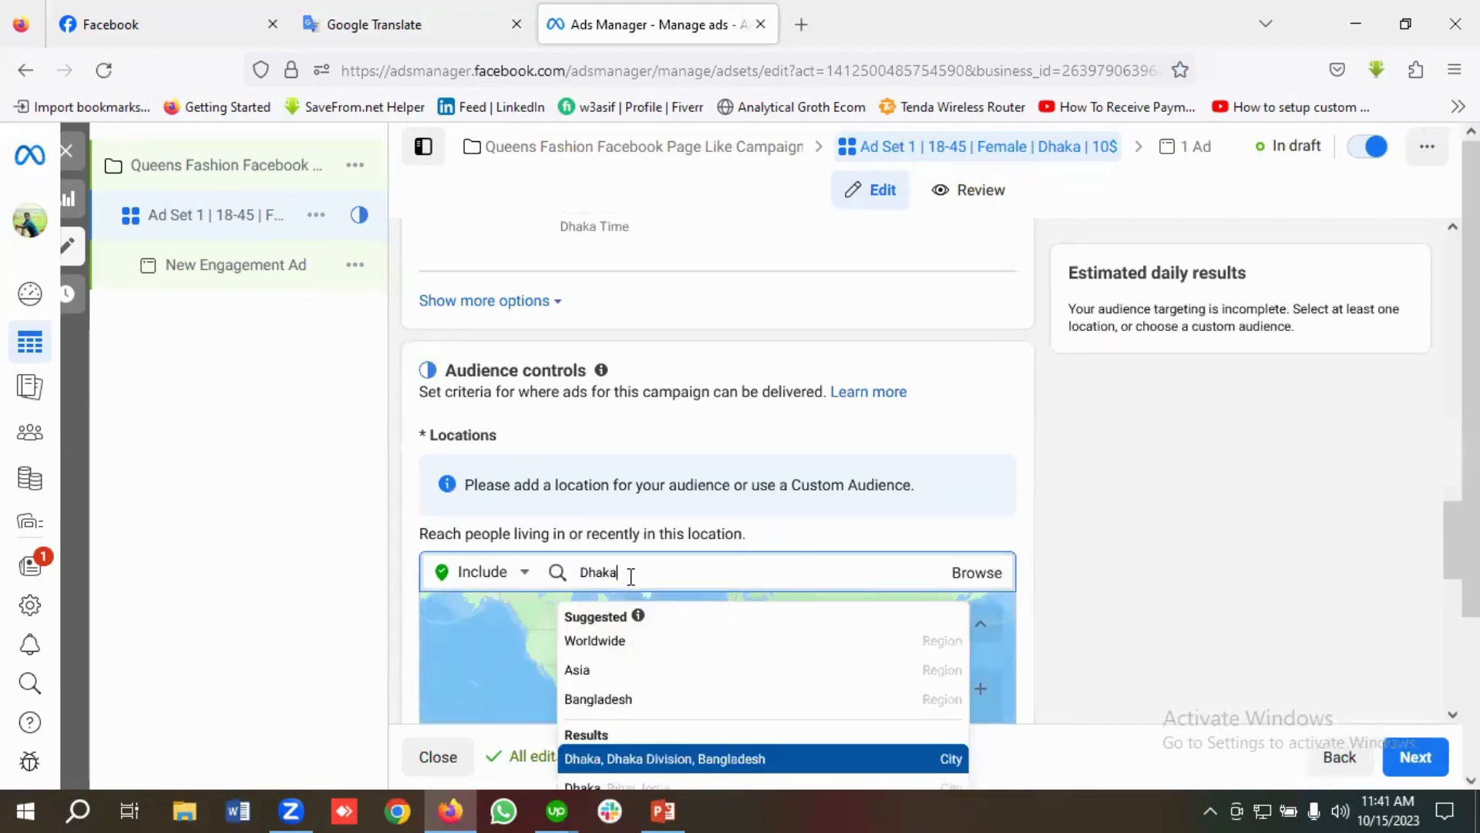
click(609, 763)
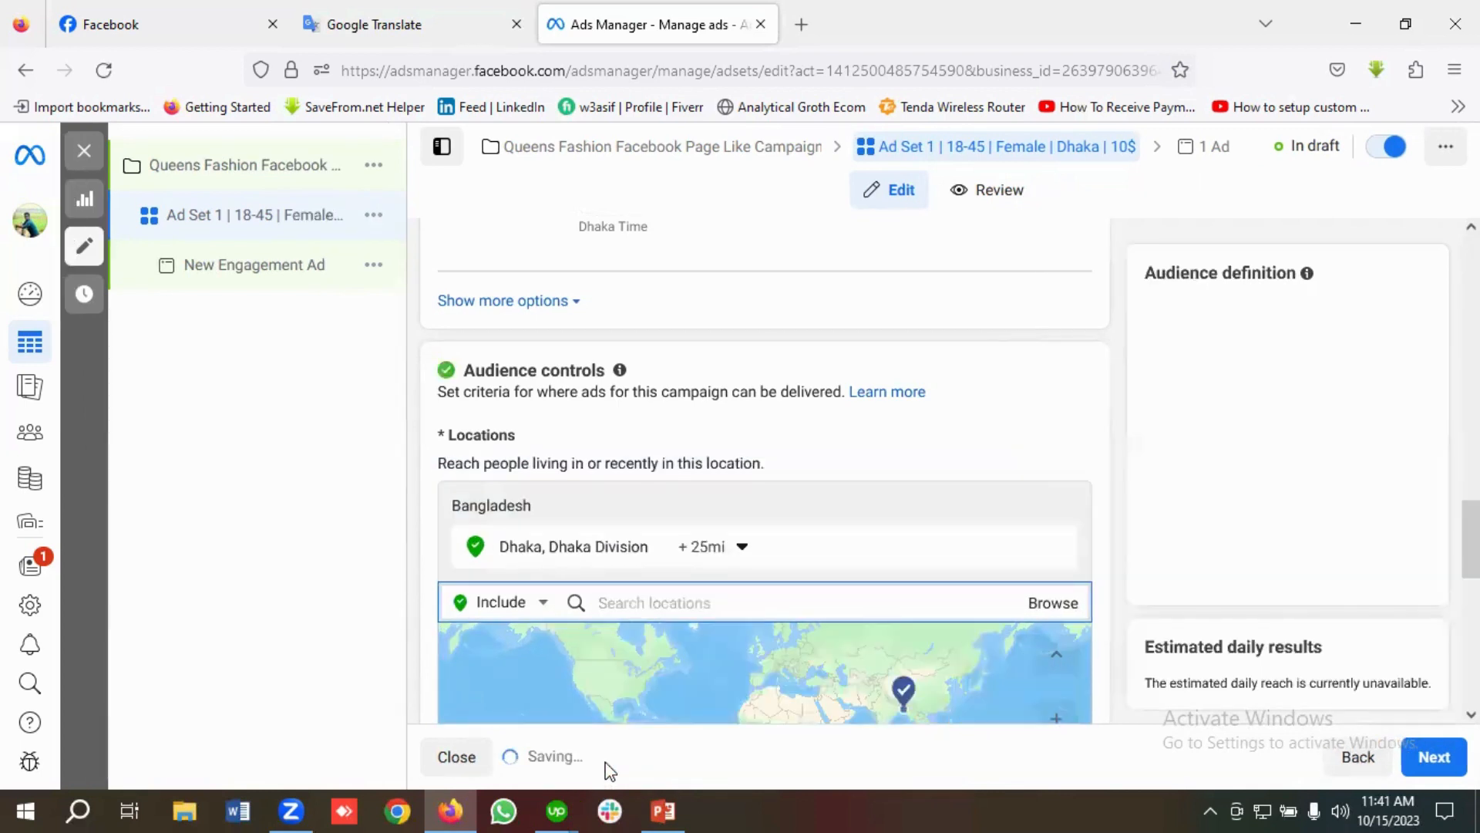
Step: Restrict the Dhaka location to the current city only, without a surrounding radius
click(714, 549)
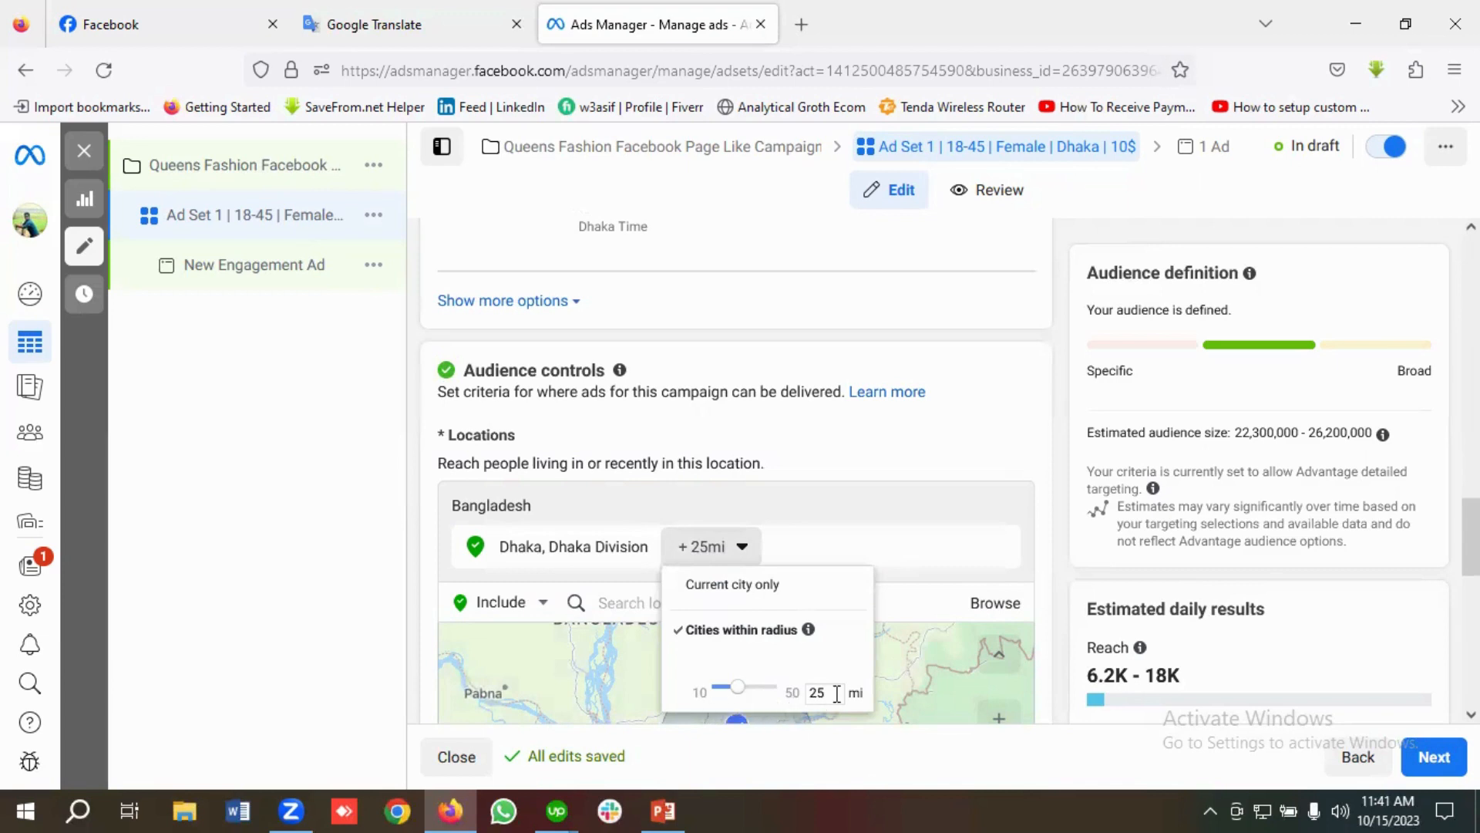
click(751, 586)
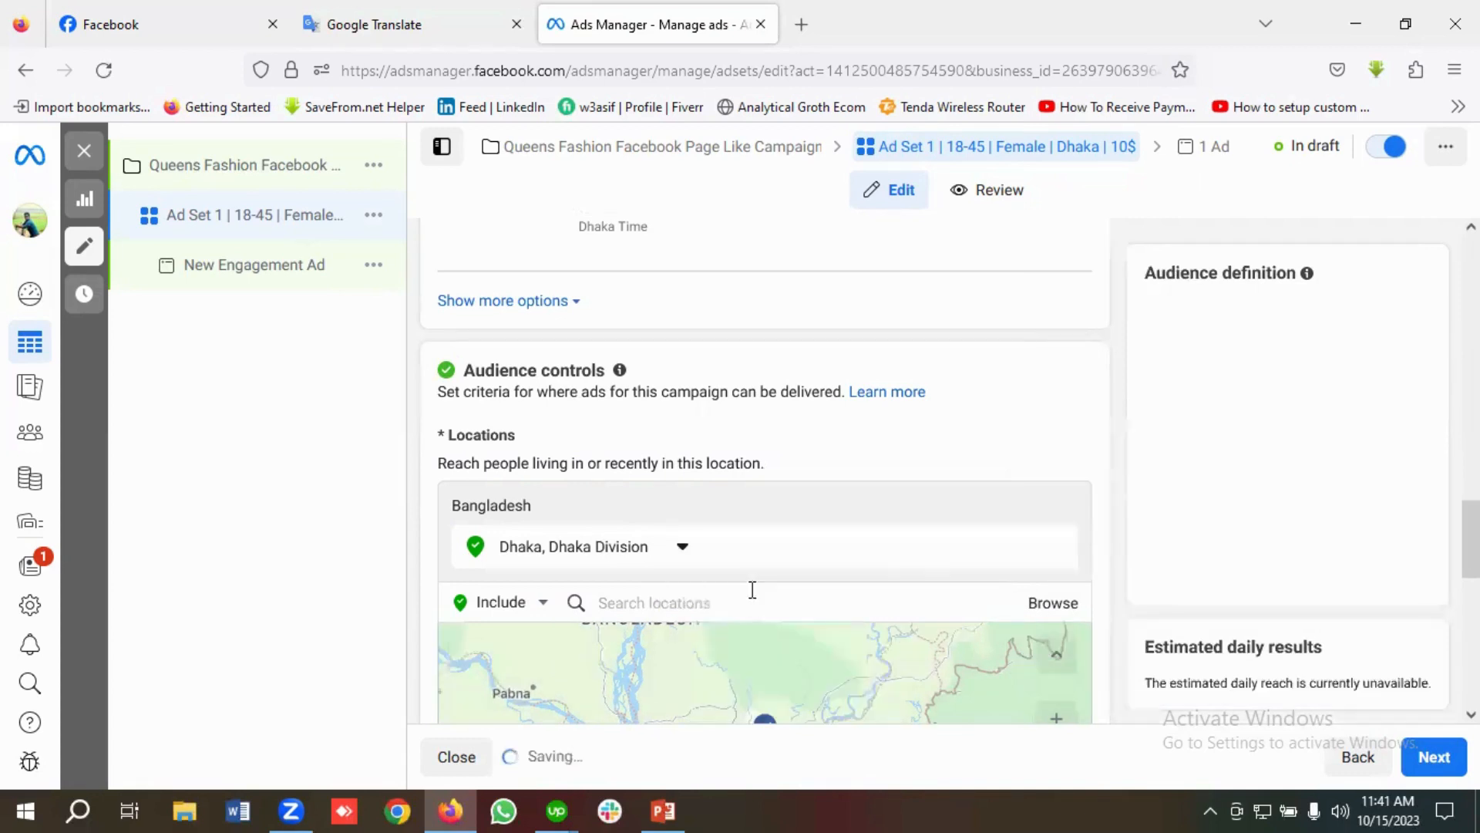
scroll(721, 555, down, 1)
scroll(429, 589, down, 5)
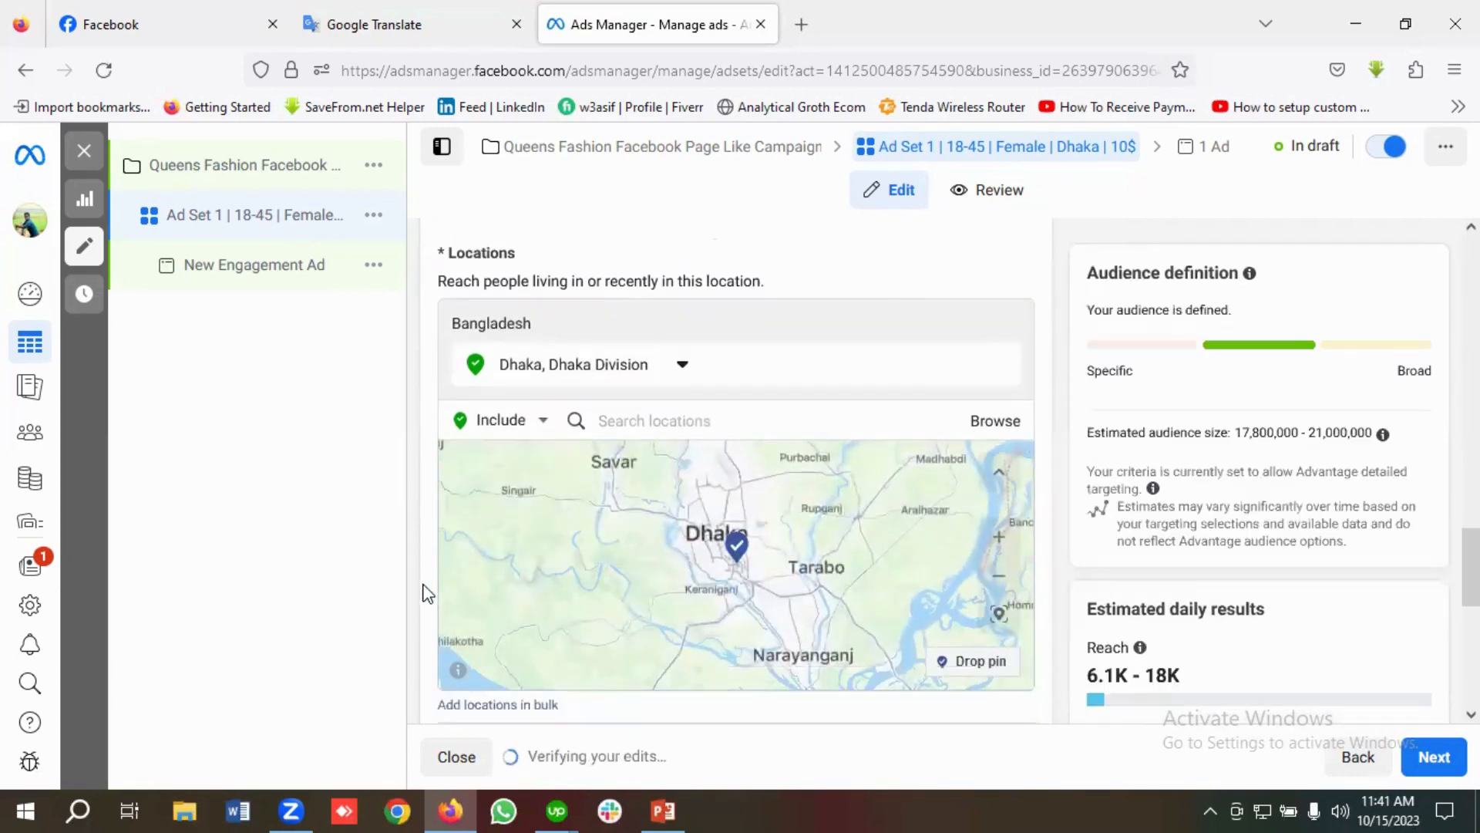
Step: Switch the ad set from Advantage+ audience to the original audience options
scroll(432, 594, down, 3)
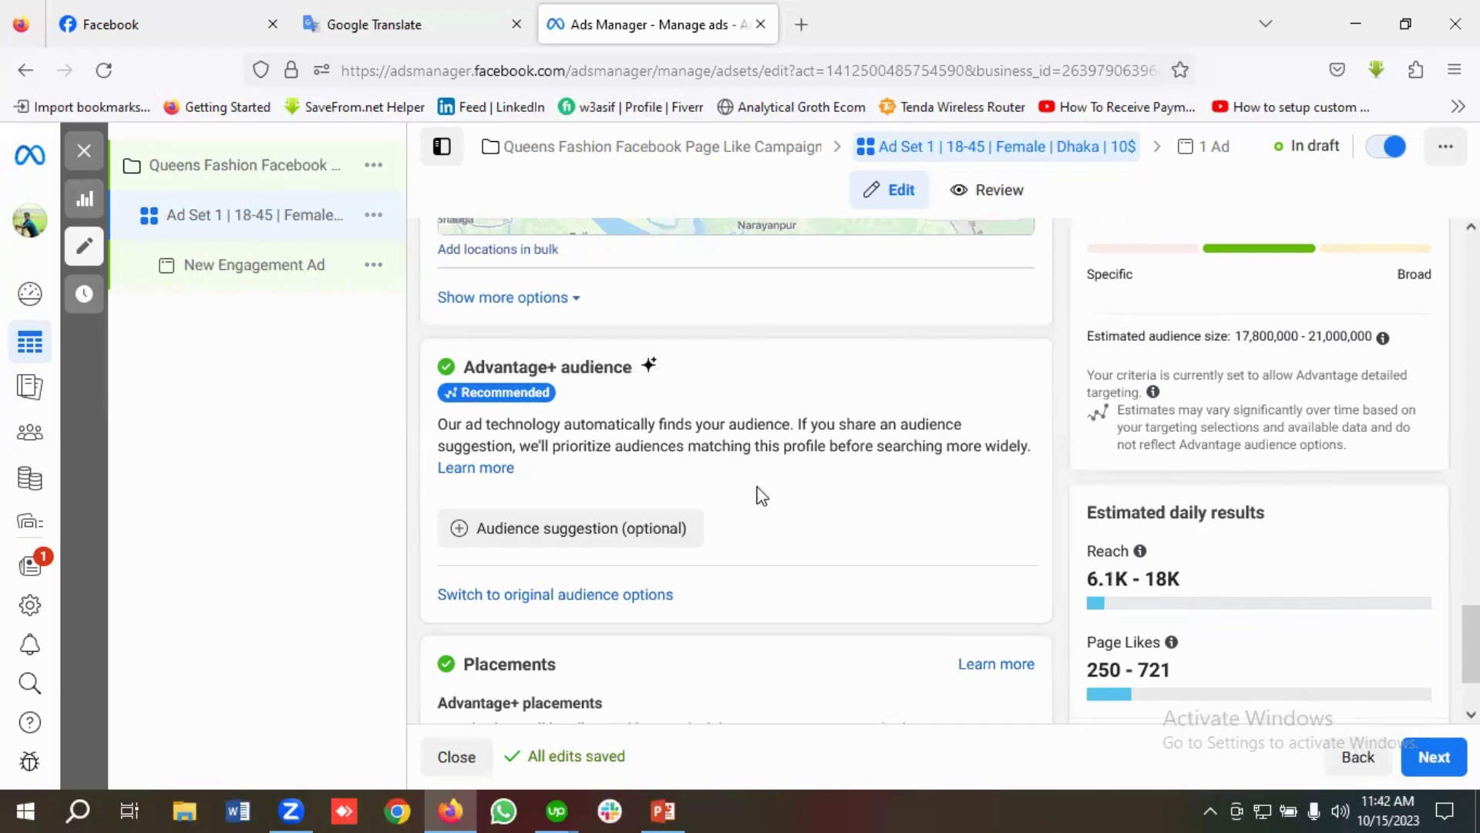
scroll(597, 521, up, 2)
scroll(593, 526, down, 2)
scroll(668, 455, down, 1)
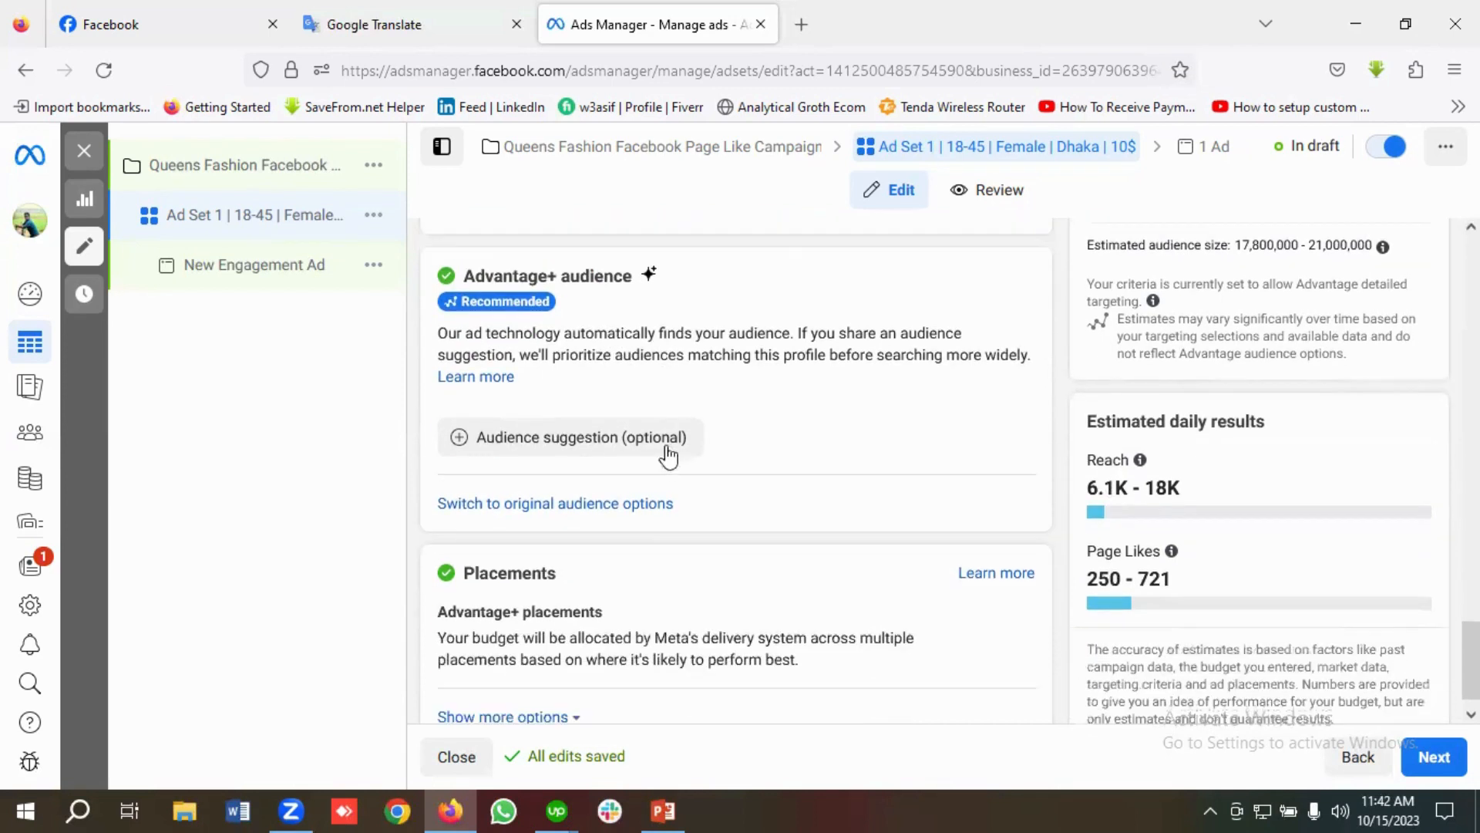
click(542, 505)
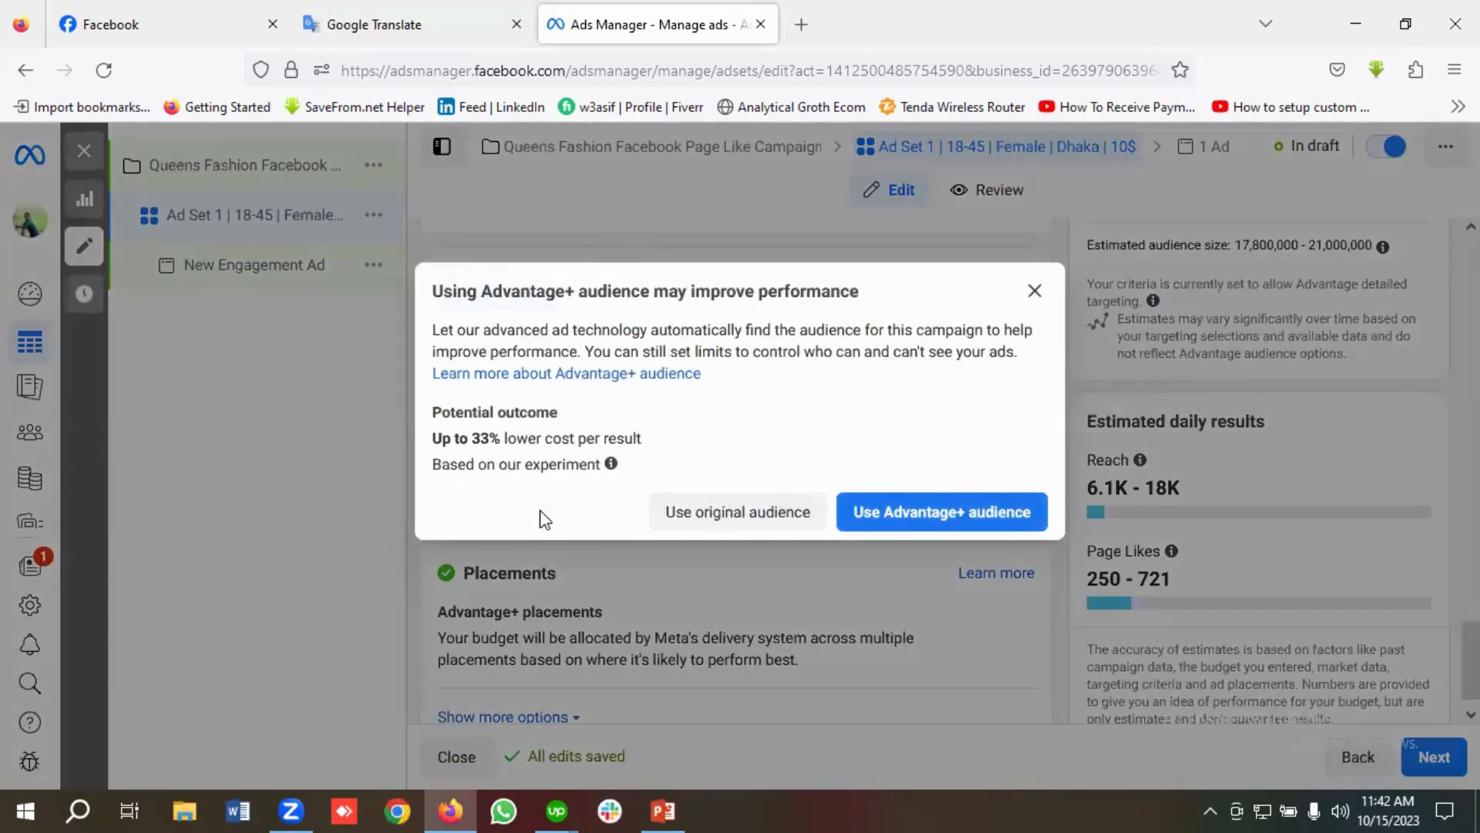
click(731, 526)
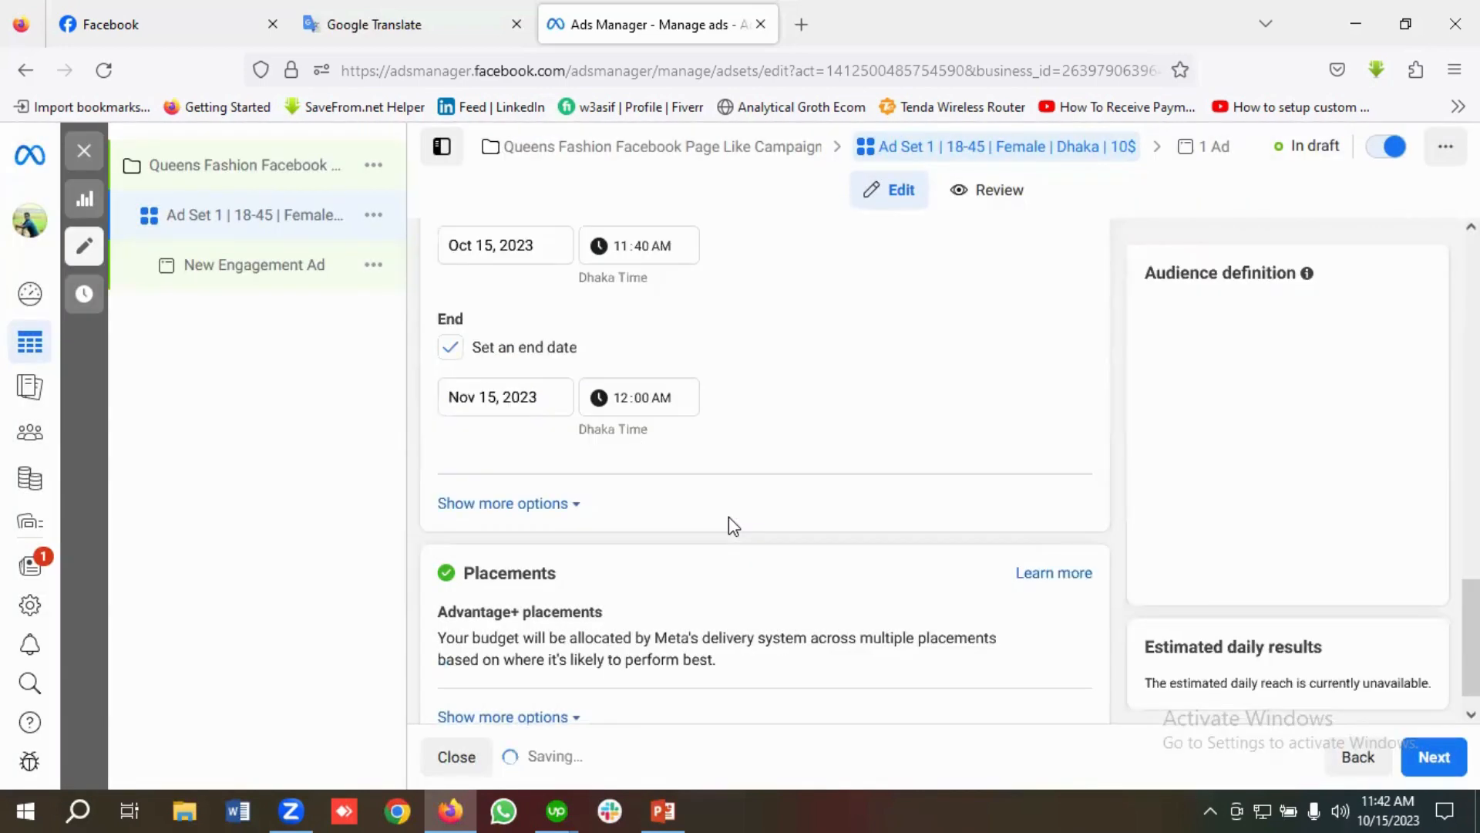
Step: Check the age range in the ad set 1 brief and set the audience's maximum age to 45
scroll(729, 517, down, 4)
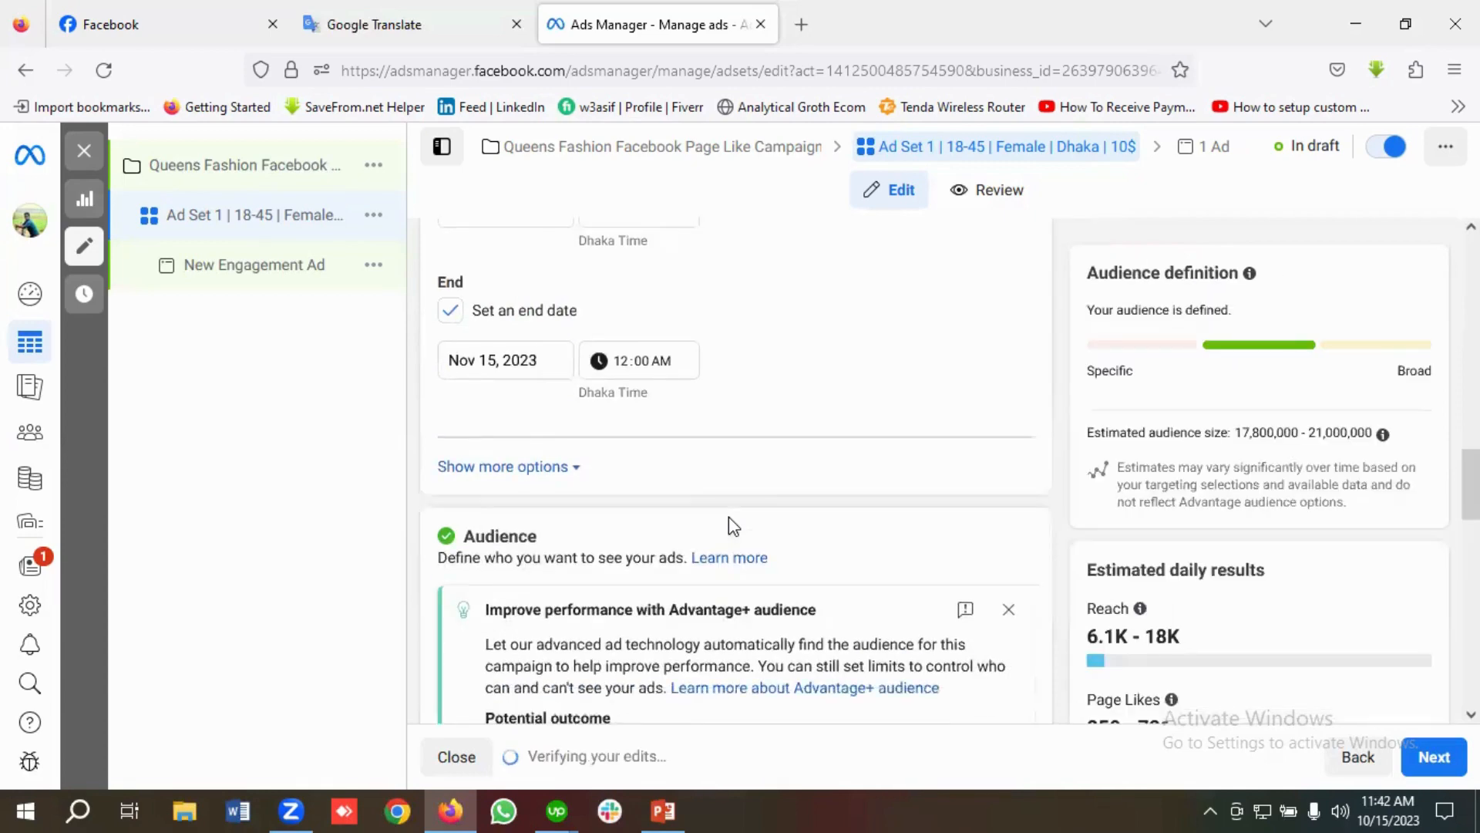
scroll(729, 517, down, 4)
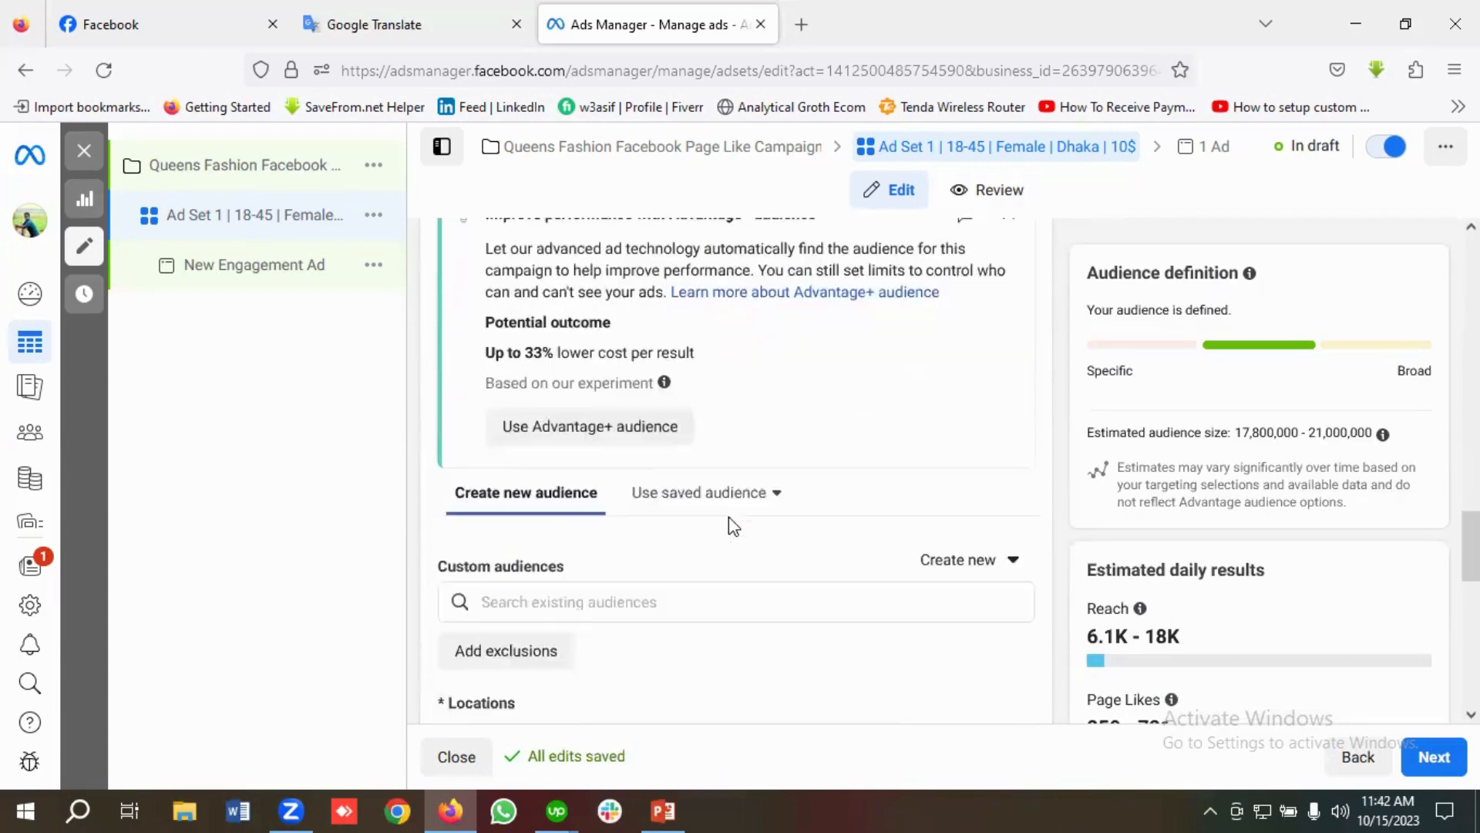
scroll(618, 494, down, 1)
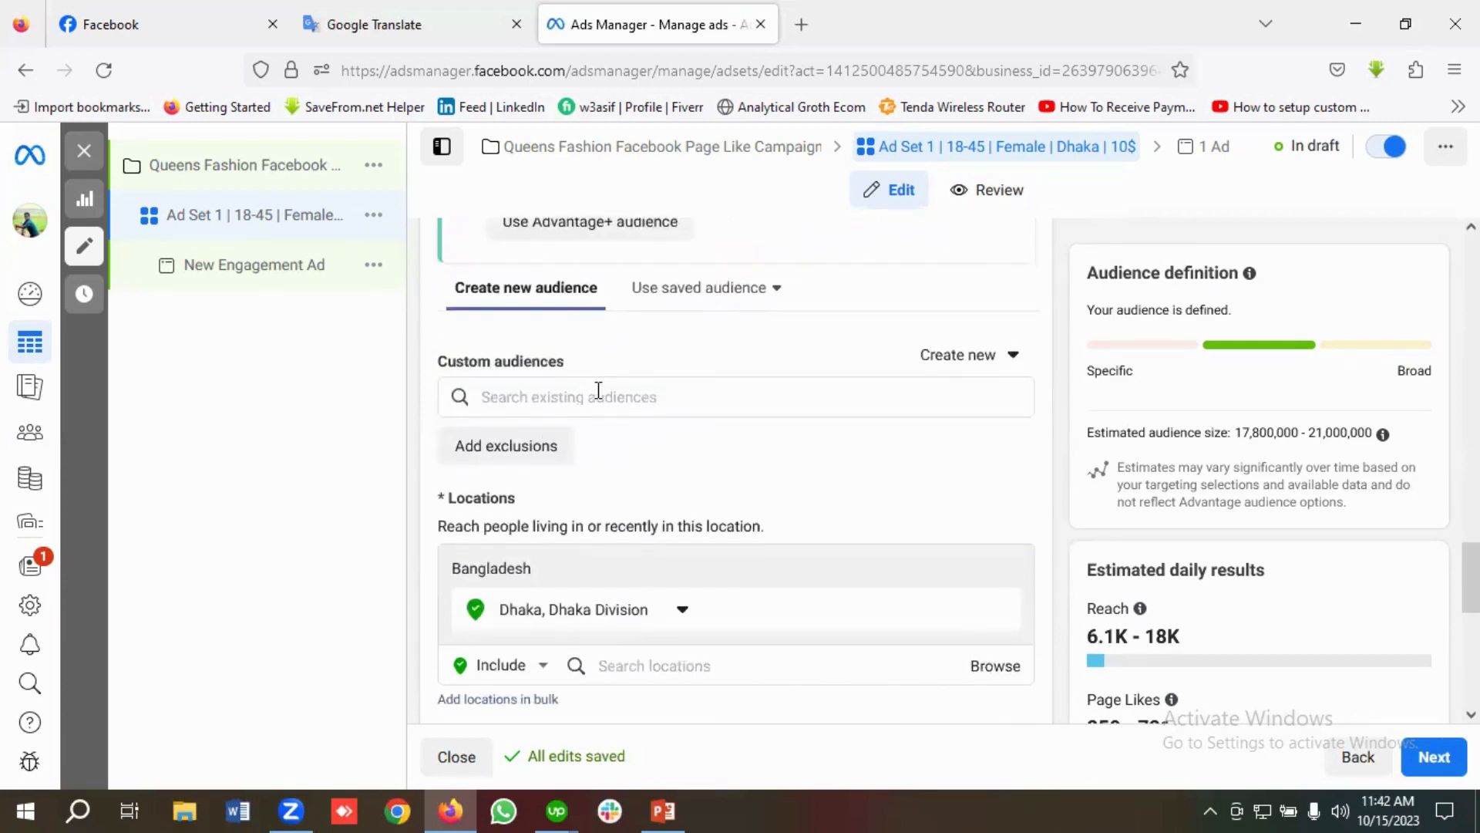
scroll(598, 390, down, 2)
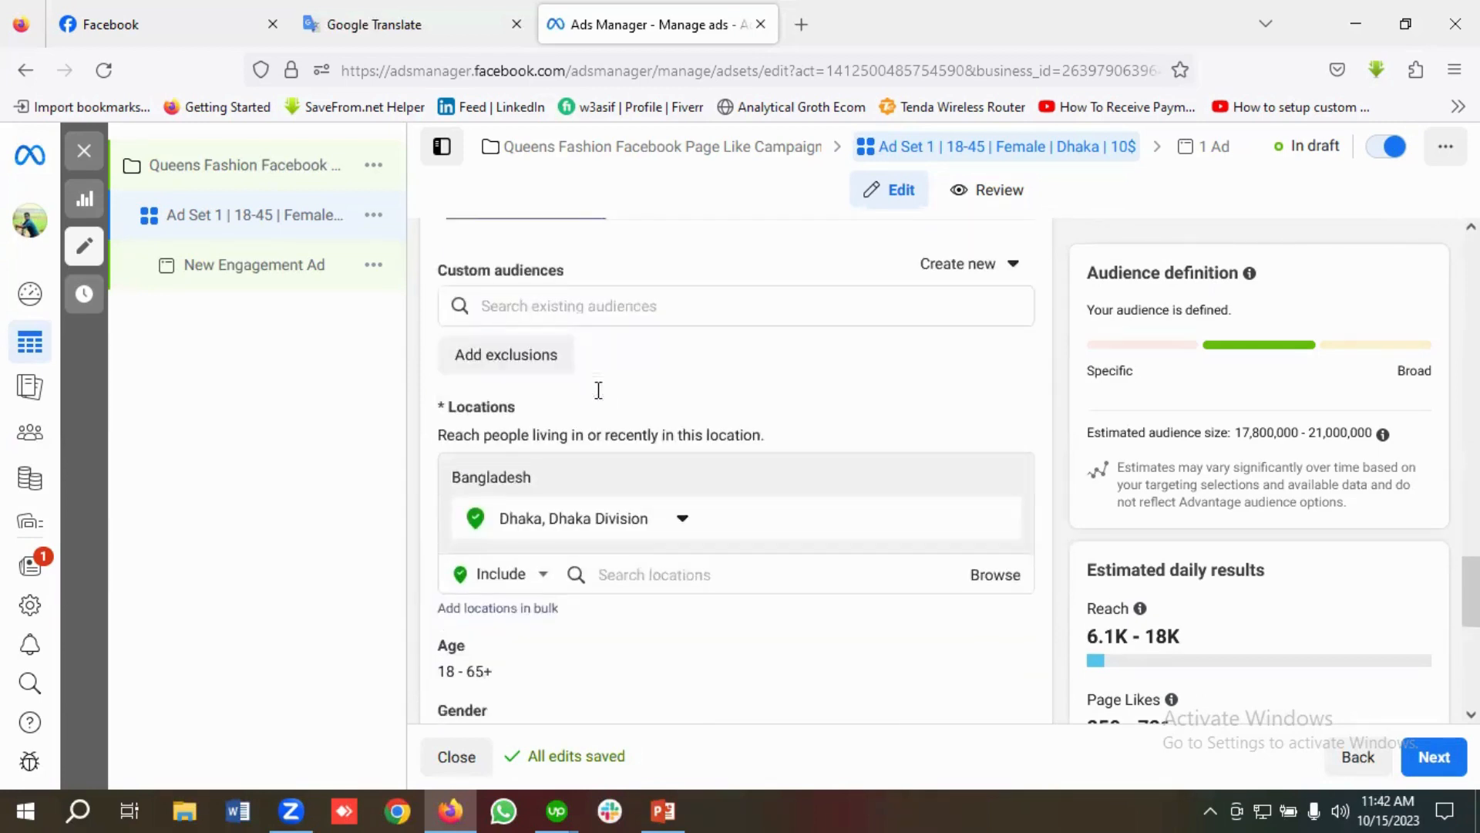
scroll(695, 458, down, 2)
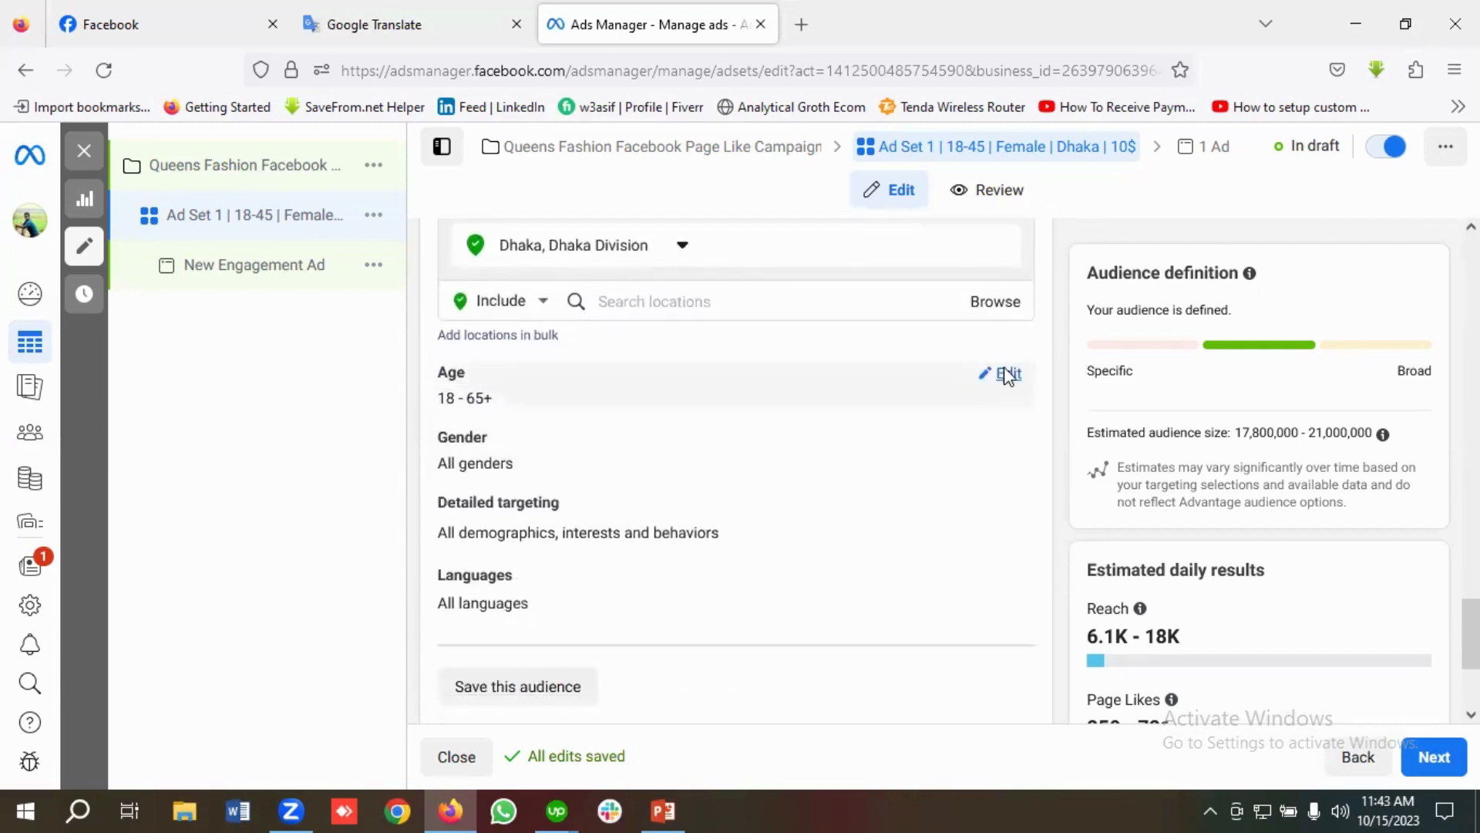
click(1006, 375)
key(ctrl+shift+Tab)
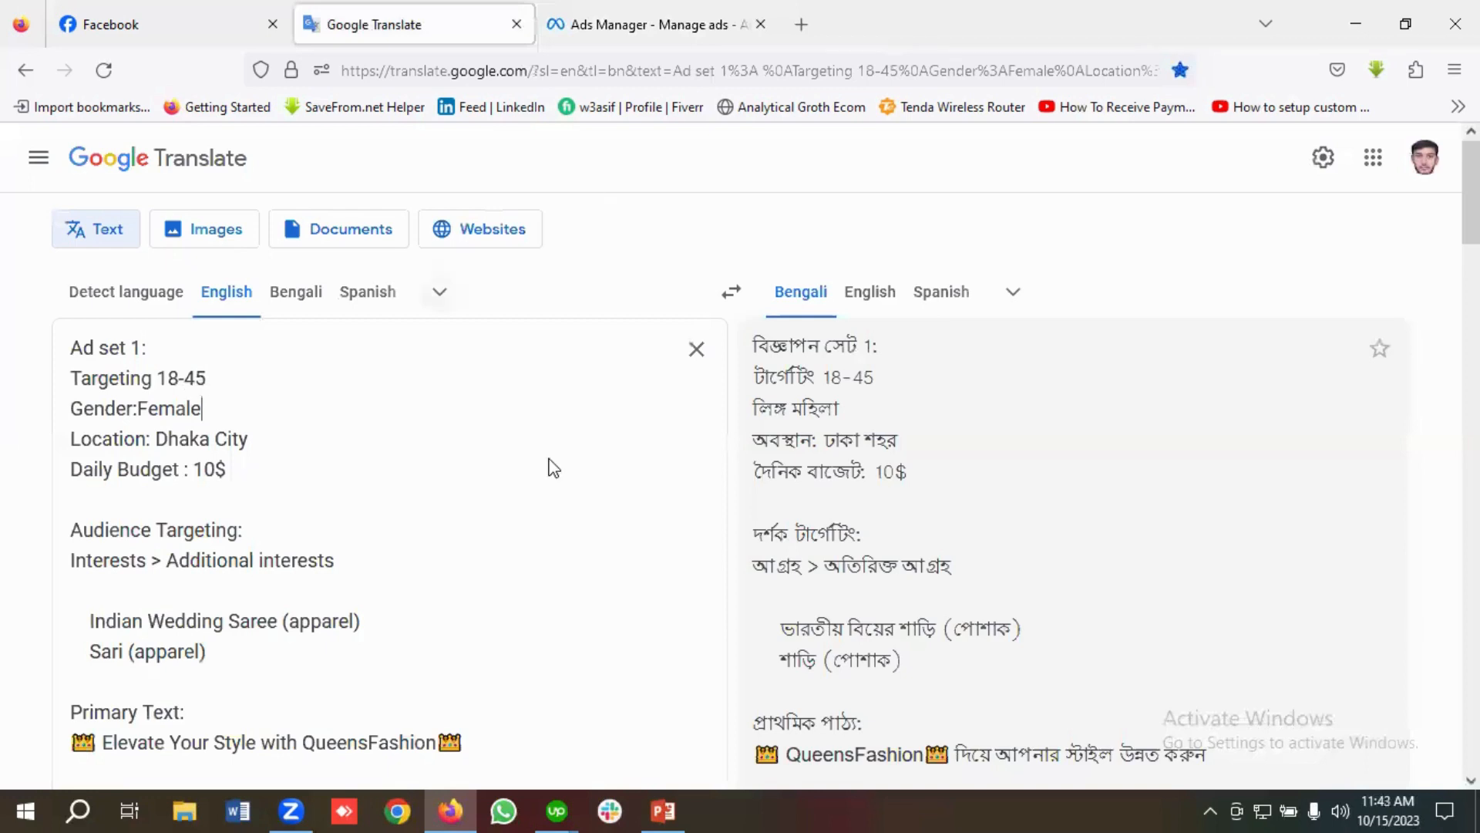
key(ctrl+Tab)
click(611, 409)
scroll(614, 548, up, 3)
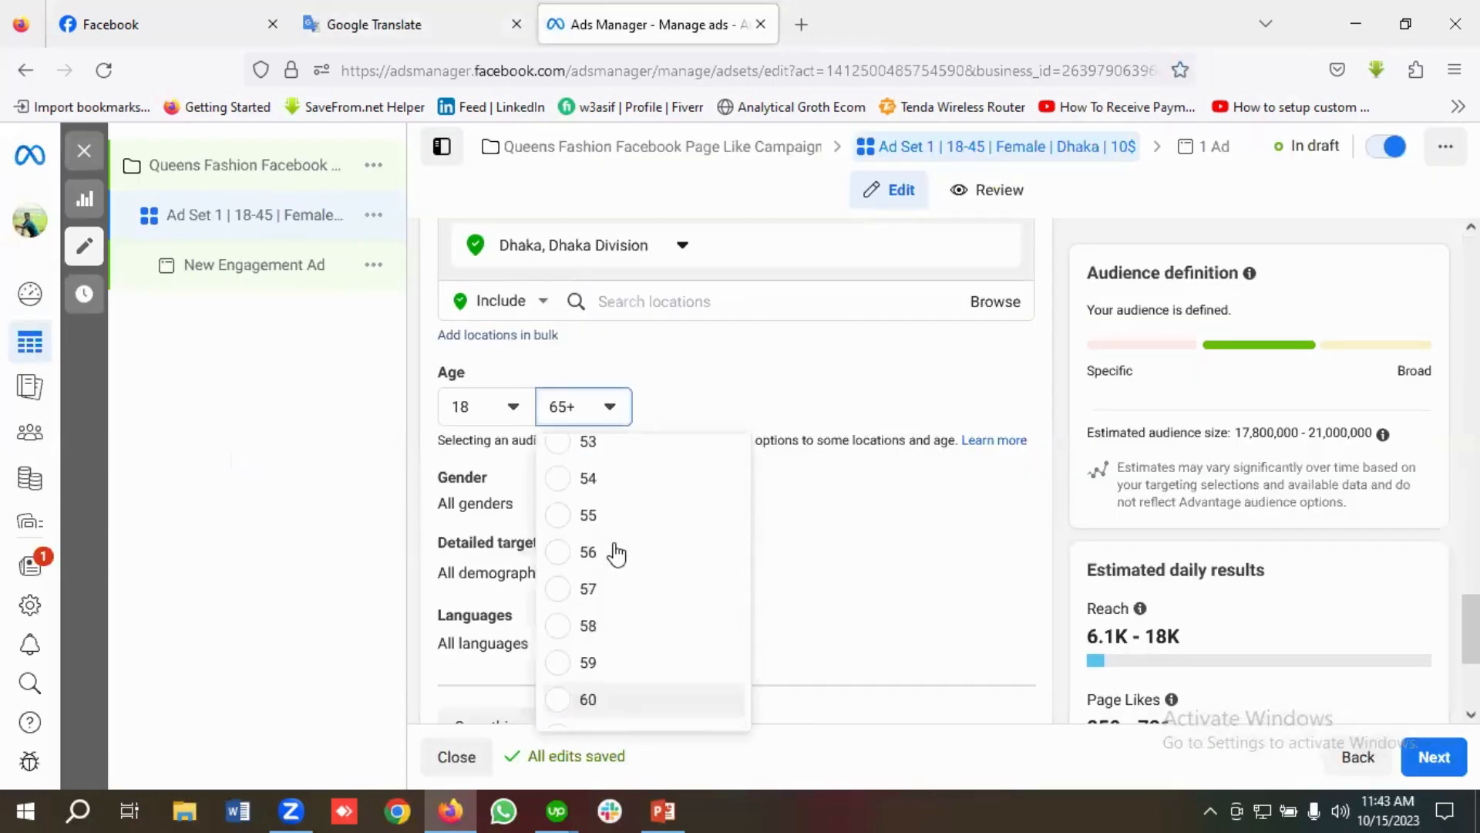
scroll(613, 543, up, 4)
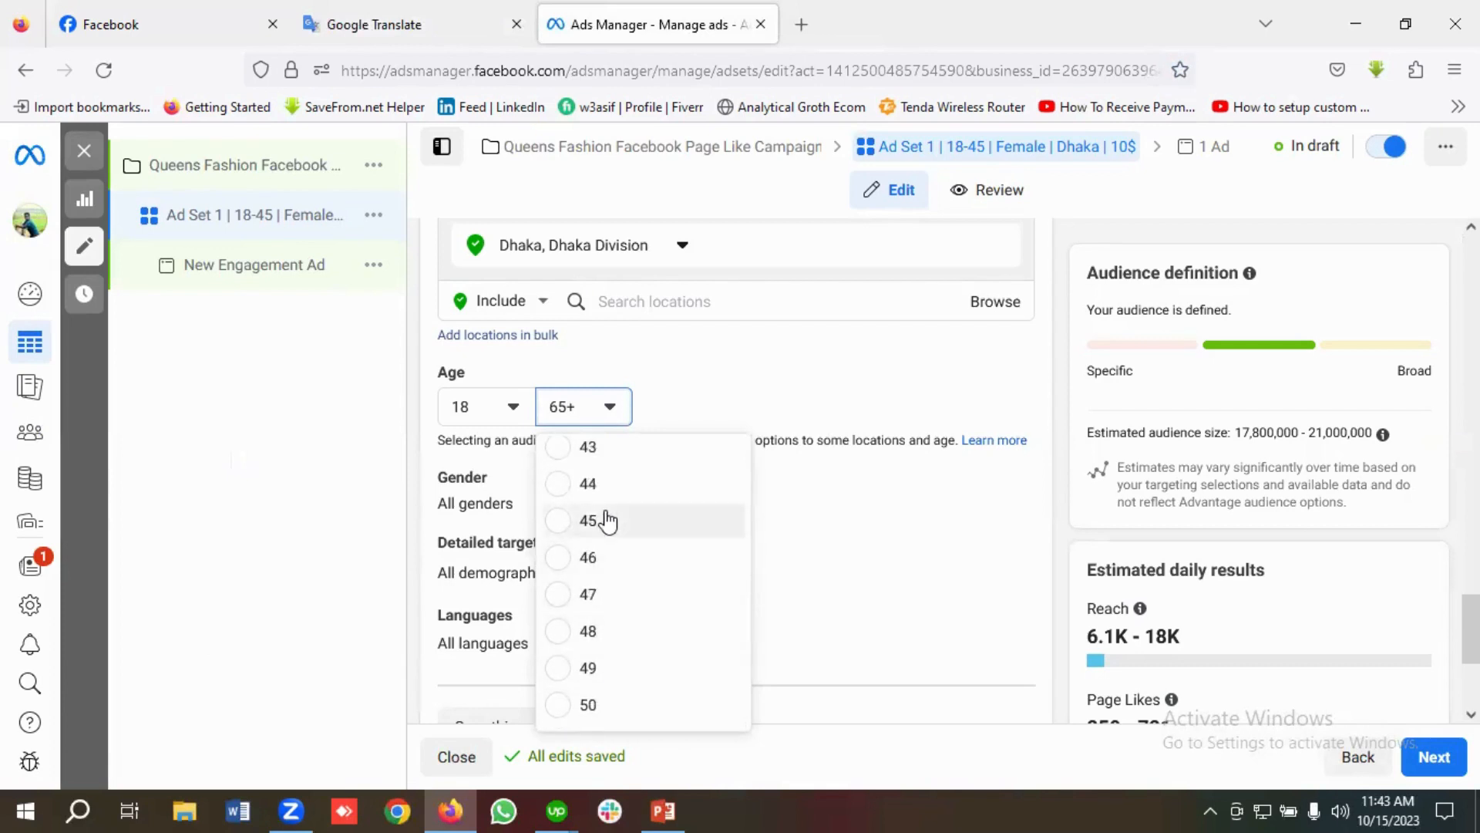
click(606, 521)
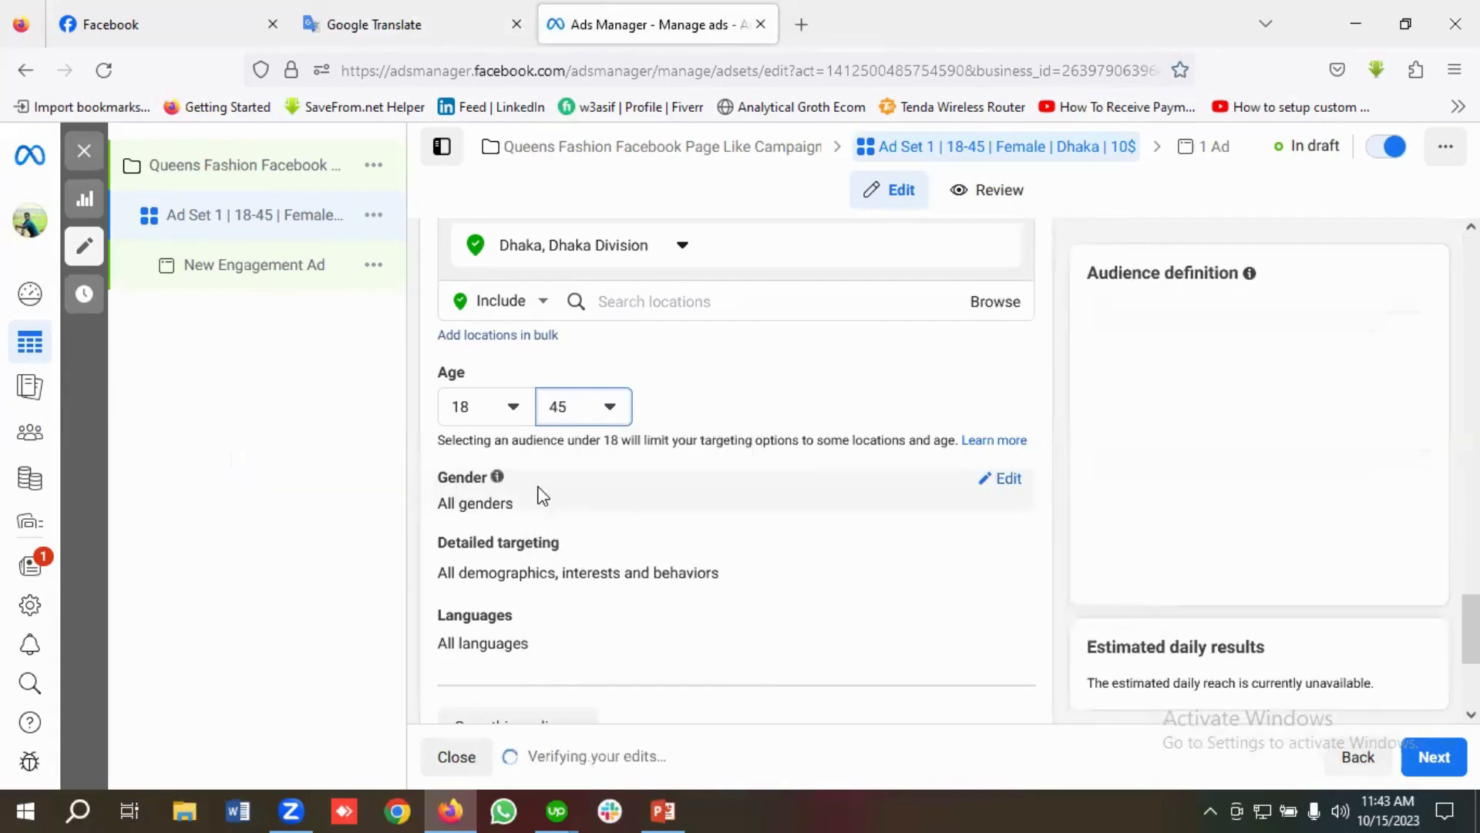
Step: Check the gender in the ad set 1 brief and set the audience gender to Women
click(1002, 479)
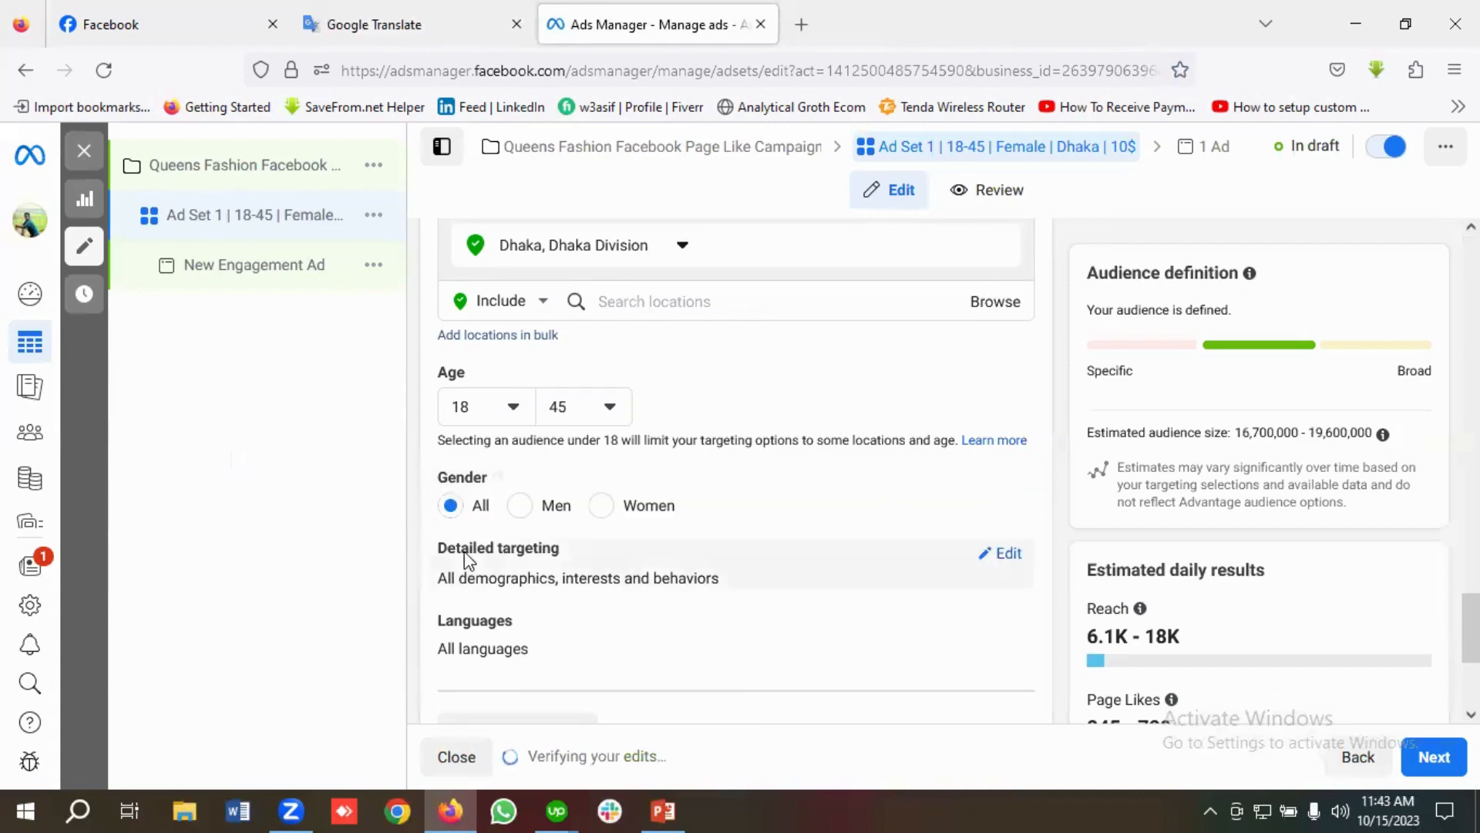
click(432, 9)
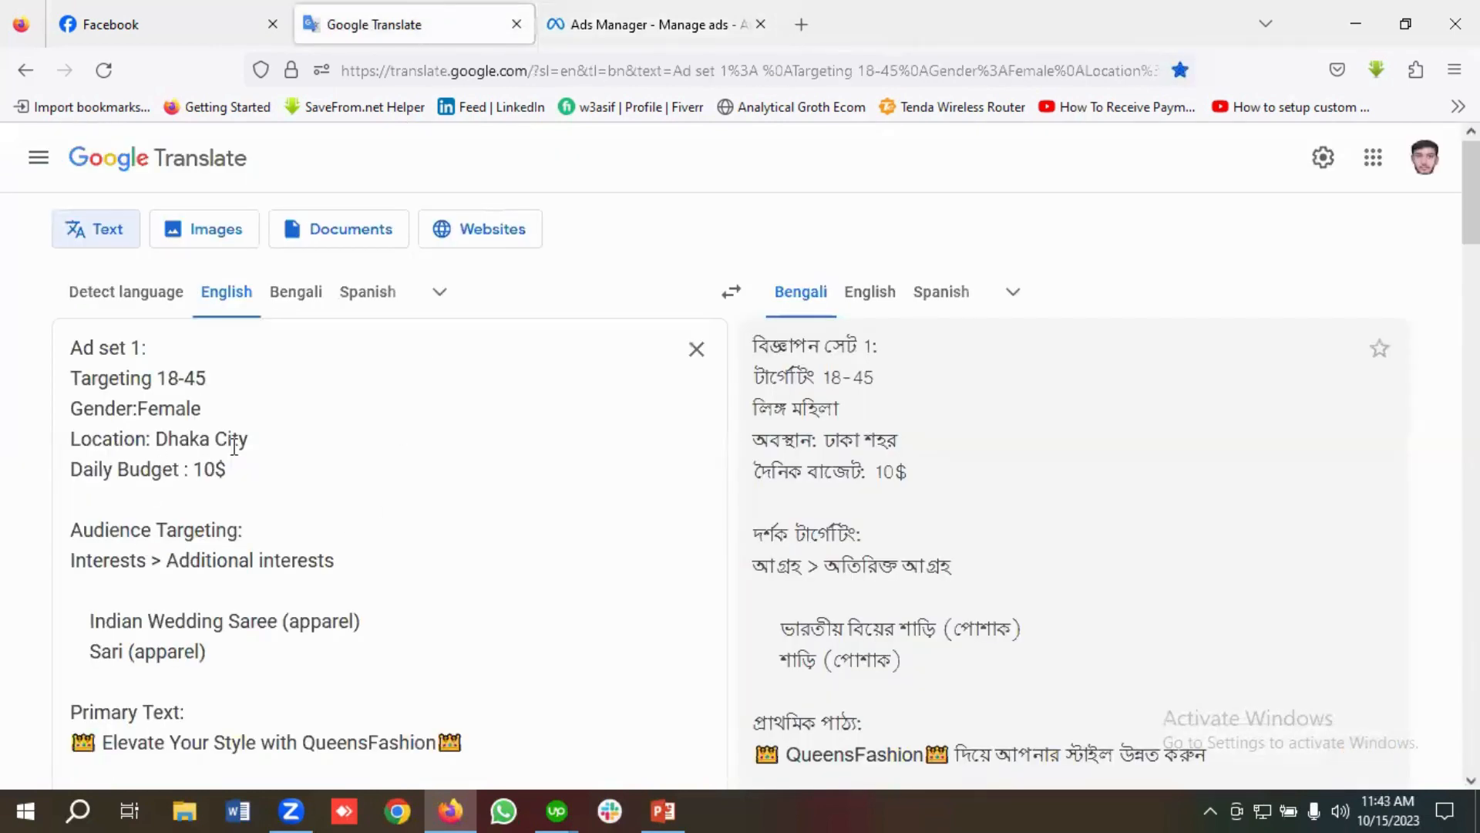
click(681, 10)
click(602, 506)
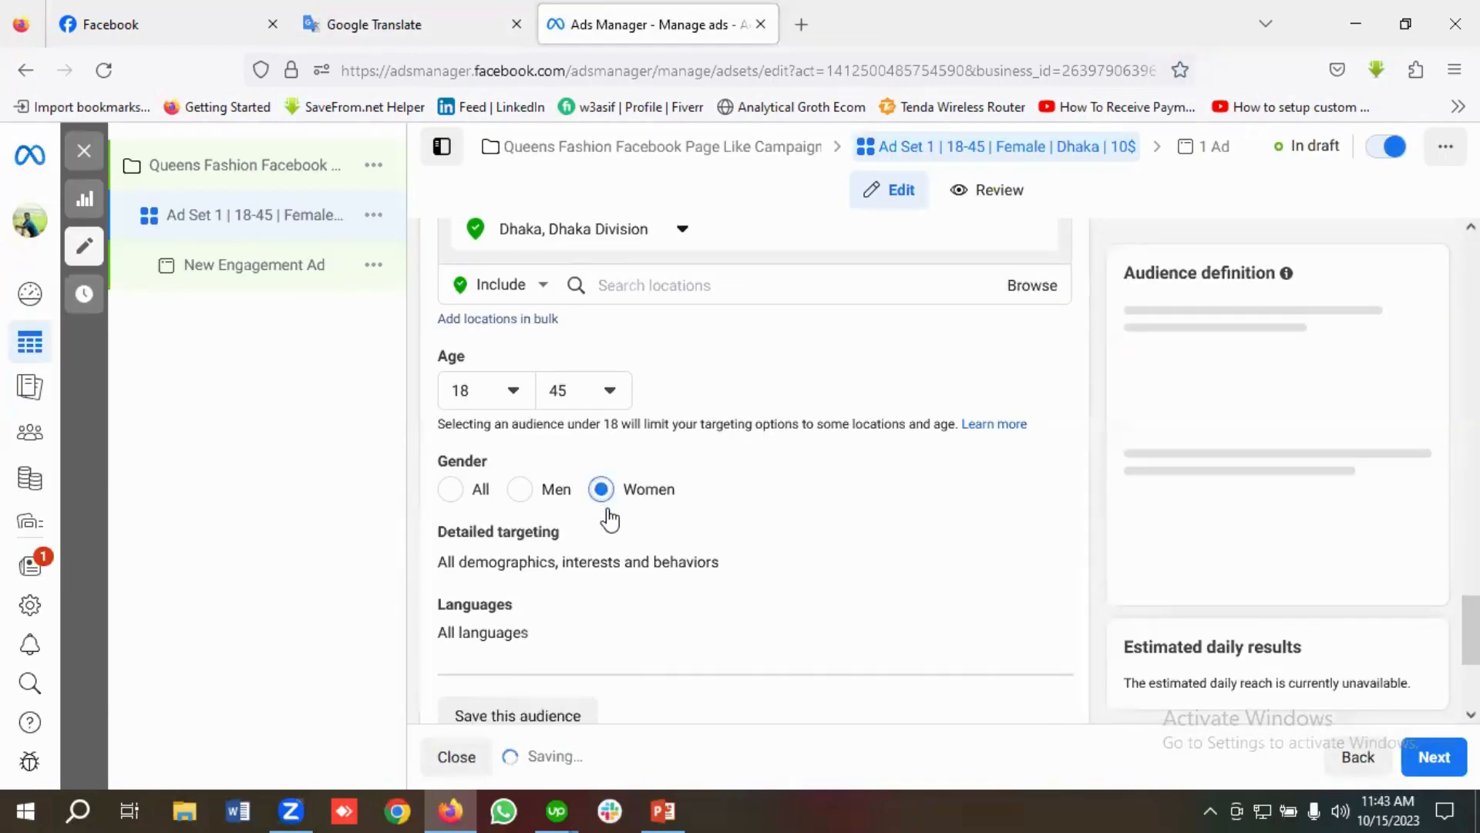
Step: Open the ad set's detailed targeting for editing and copy the interest name Indian Wedding Saree from the translated brief
scroll(540, 501, down, 1)
mouse_move(822, 465)
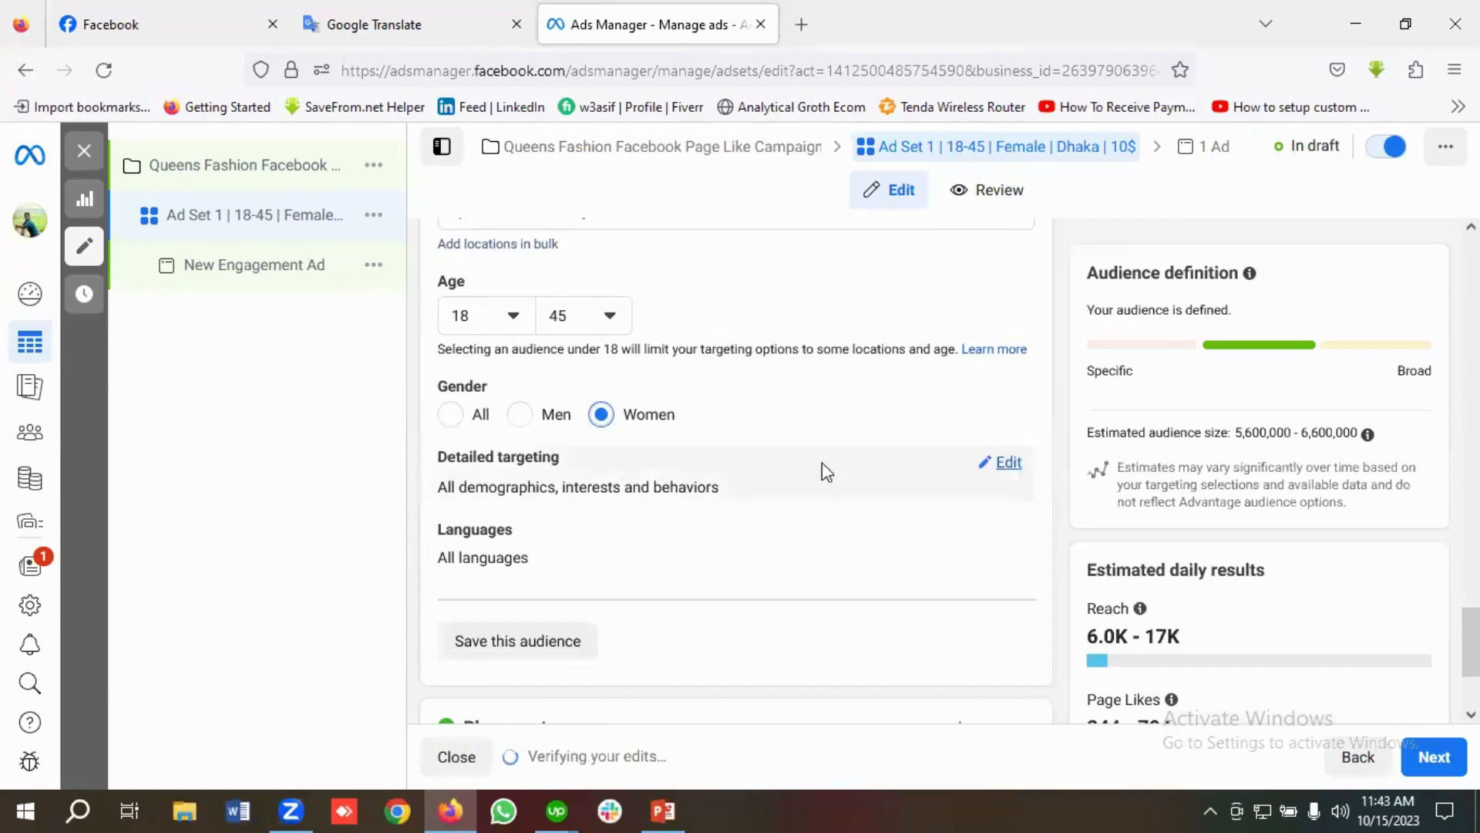
click(1008, 463)
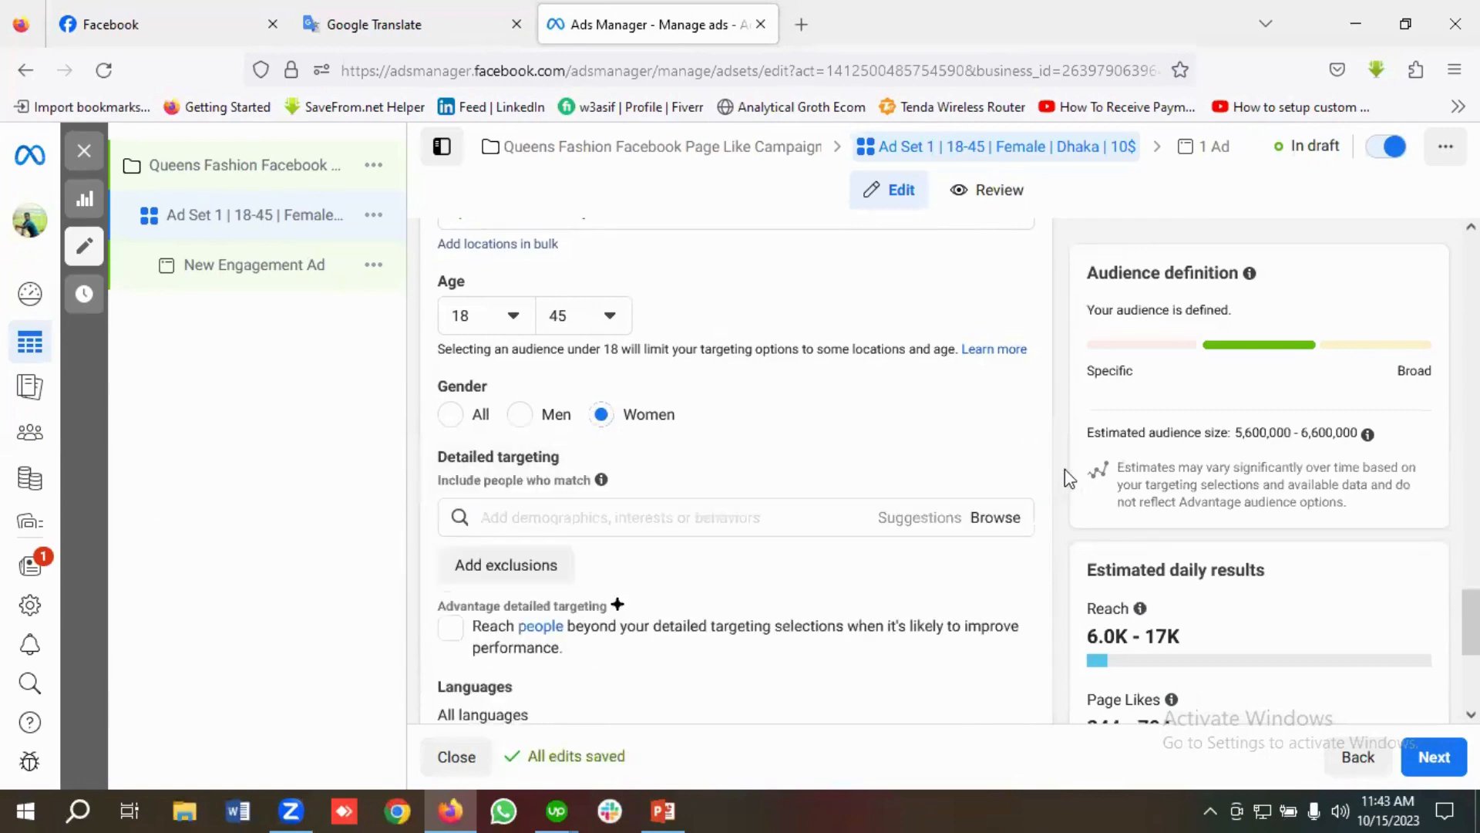
click(449, 10)
scroll(224, 447, down, 3)
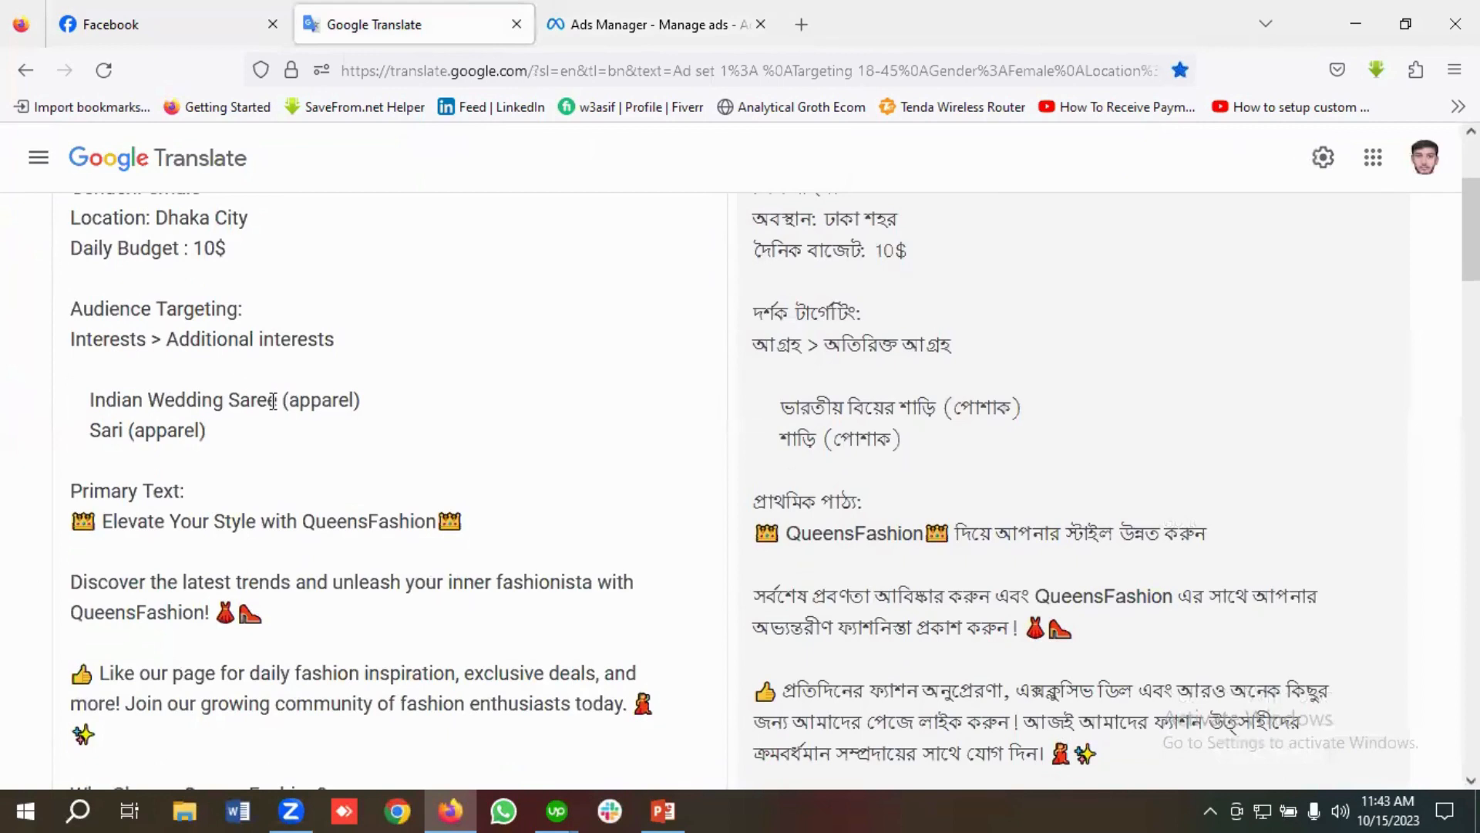
drag(273, 401, 63, 406)
click(217, 404)
drag(278, 398, 79, 400)
right_click(145, 404)
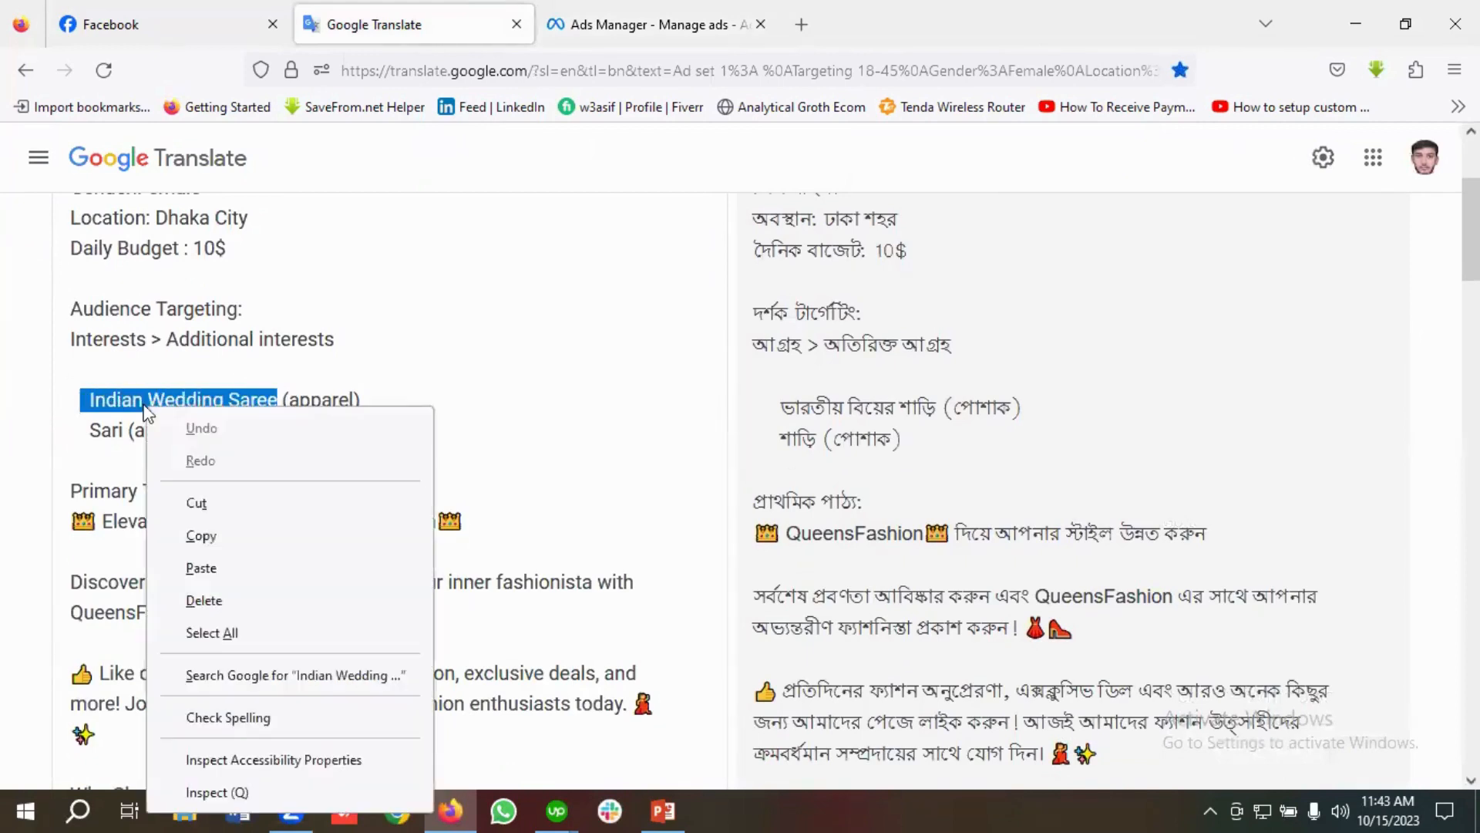
click(217, 540)
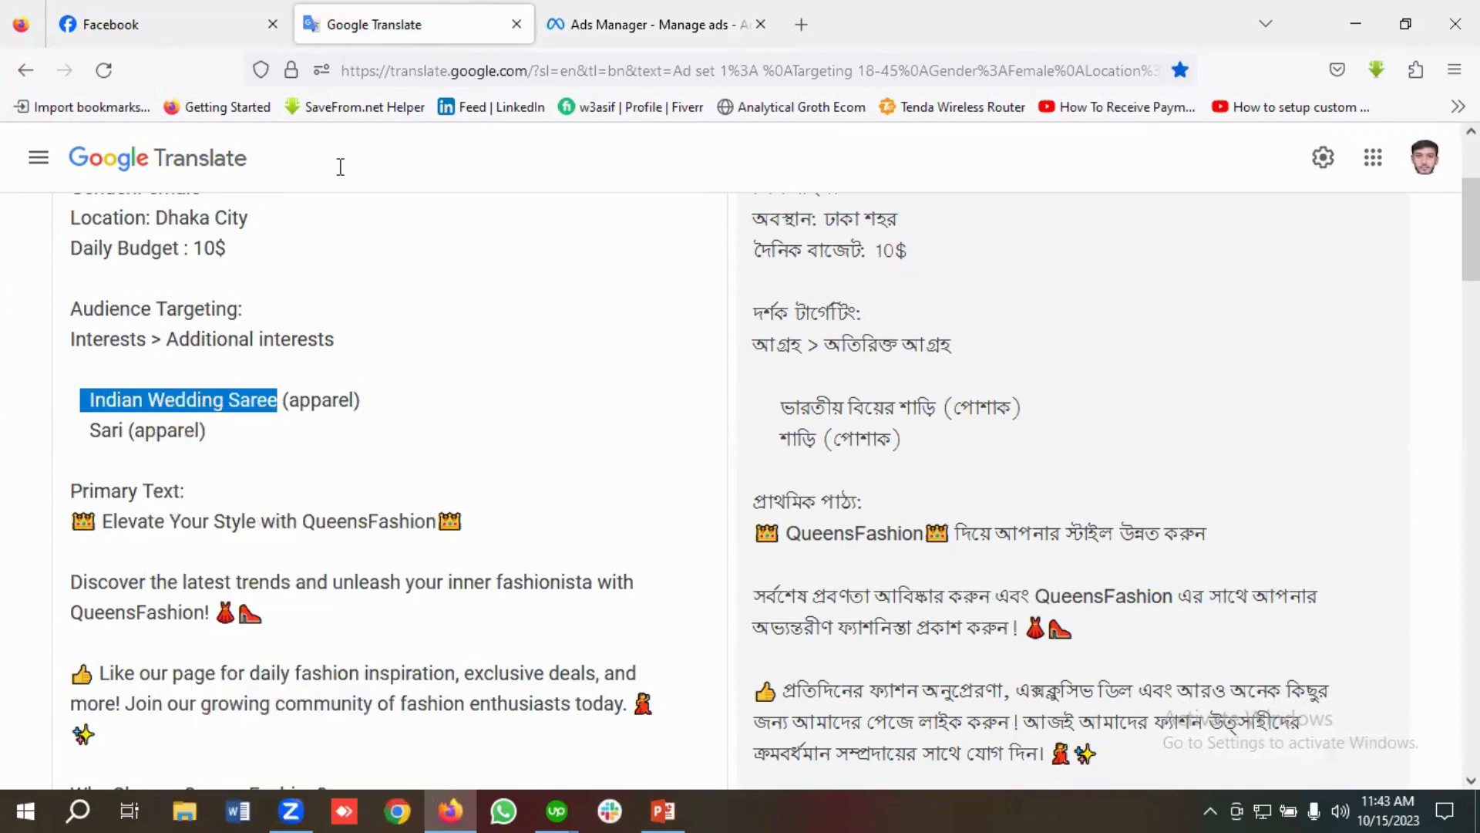
Step: Search the detailed targeting for the copied name and add the interest Indian Wedding Saree (apparel)
click(600, 14)
click(511, 521)
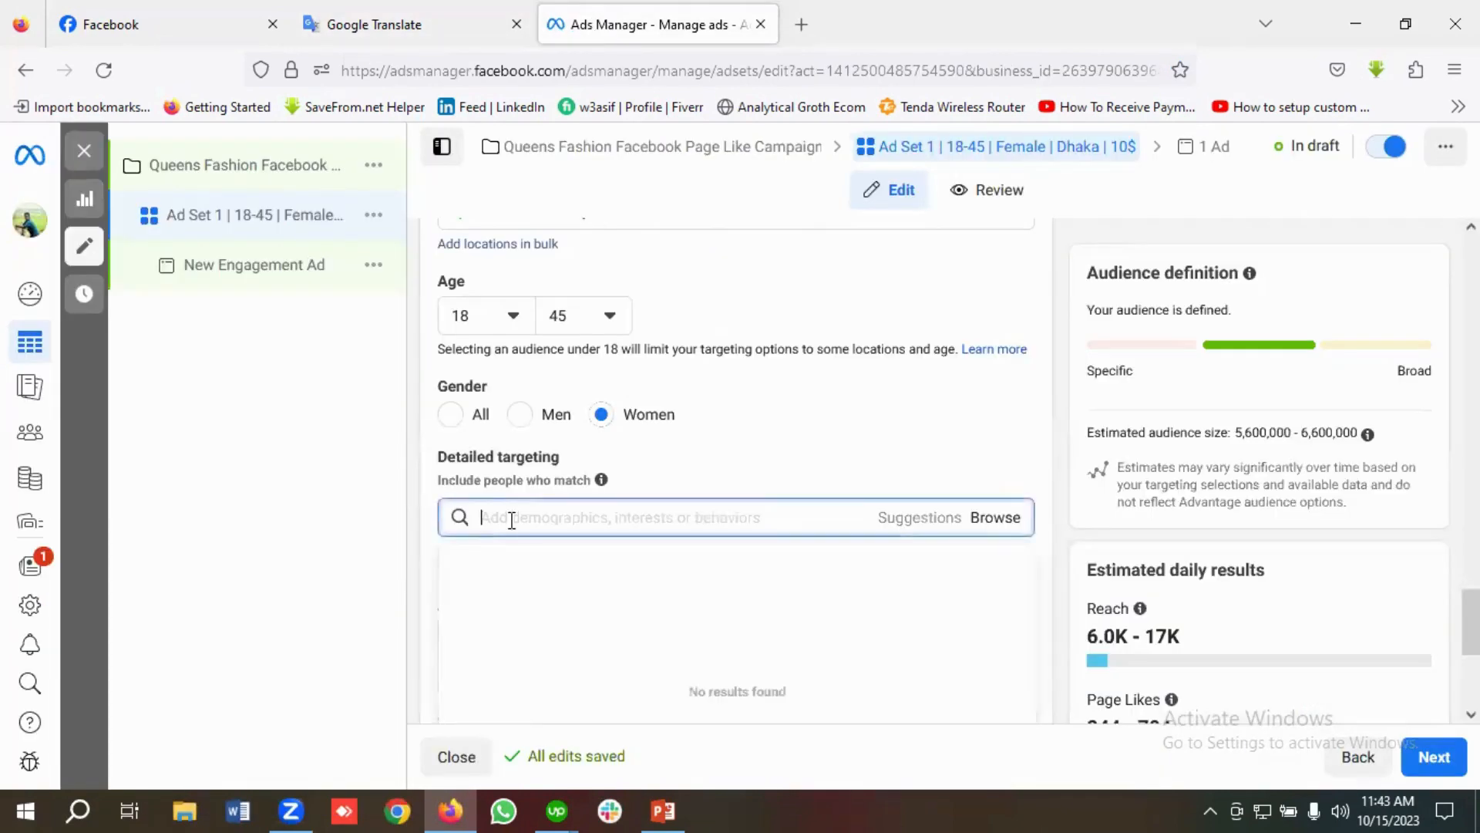
key(ctrl+v)
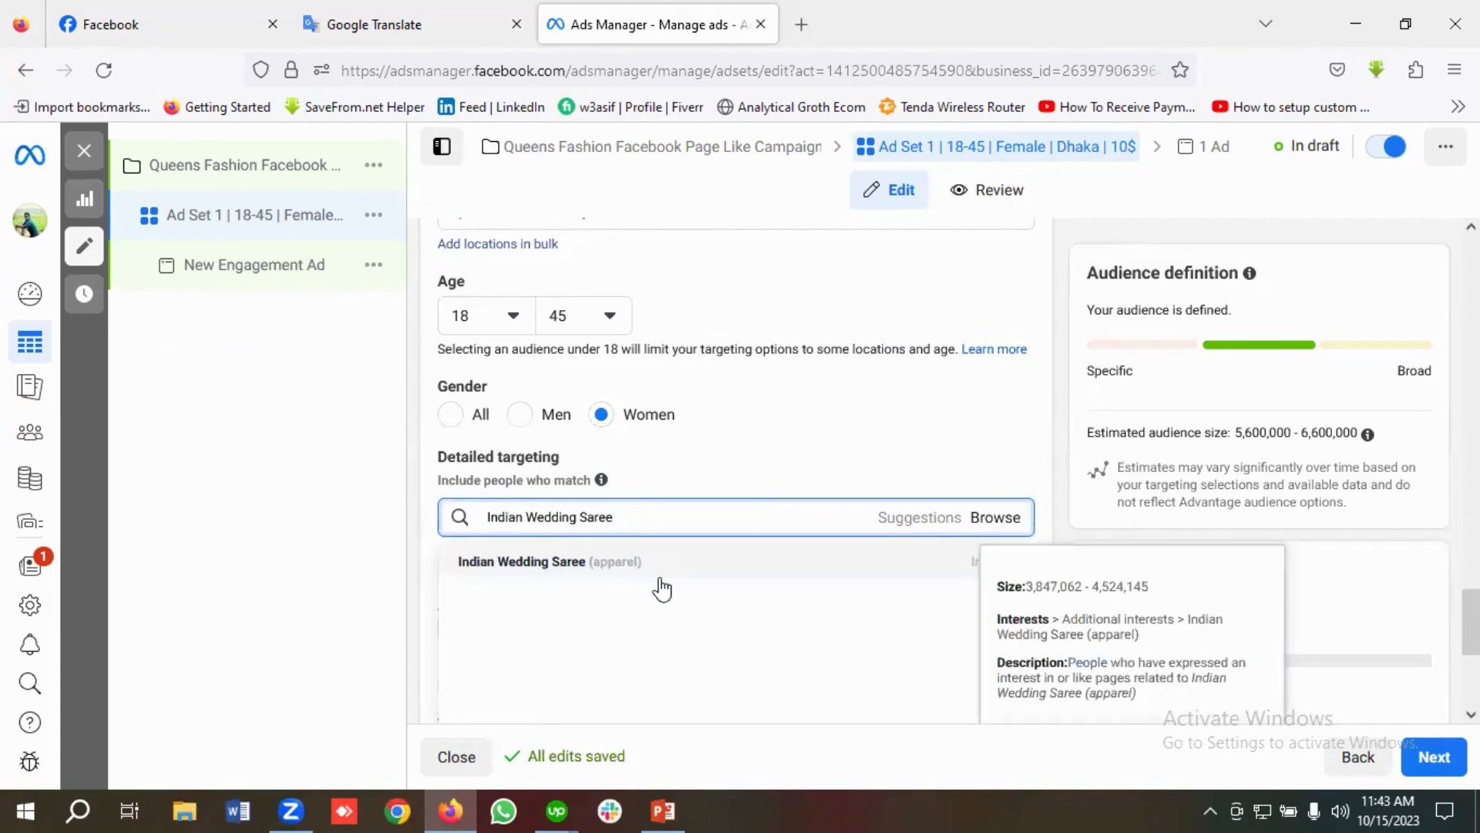
click(493, 567)
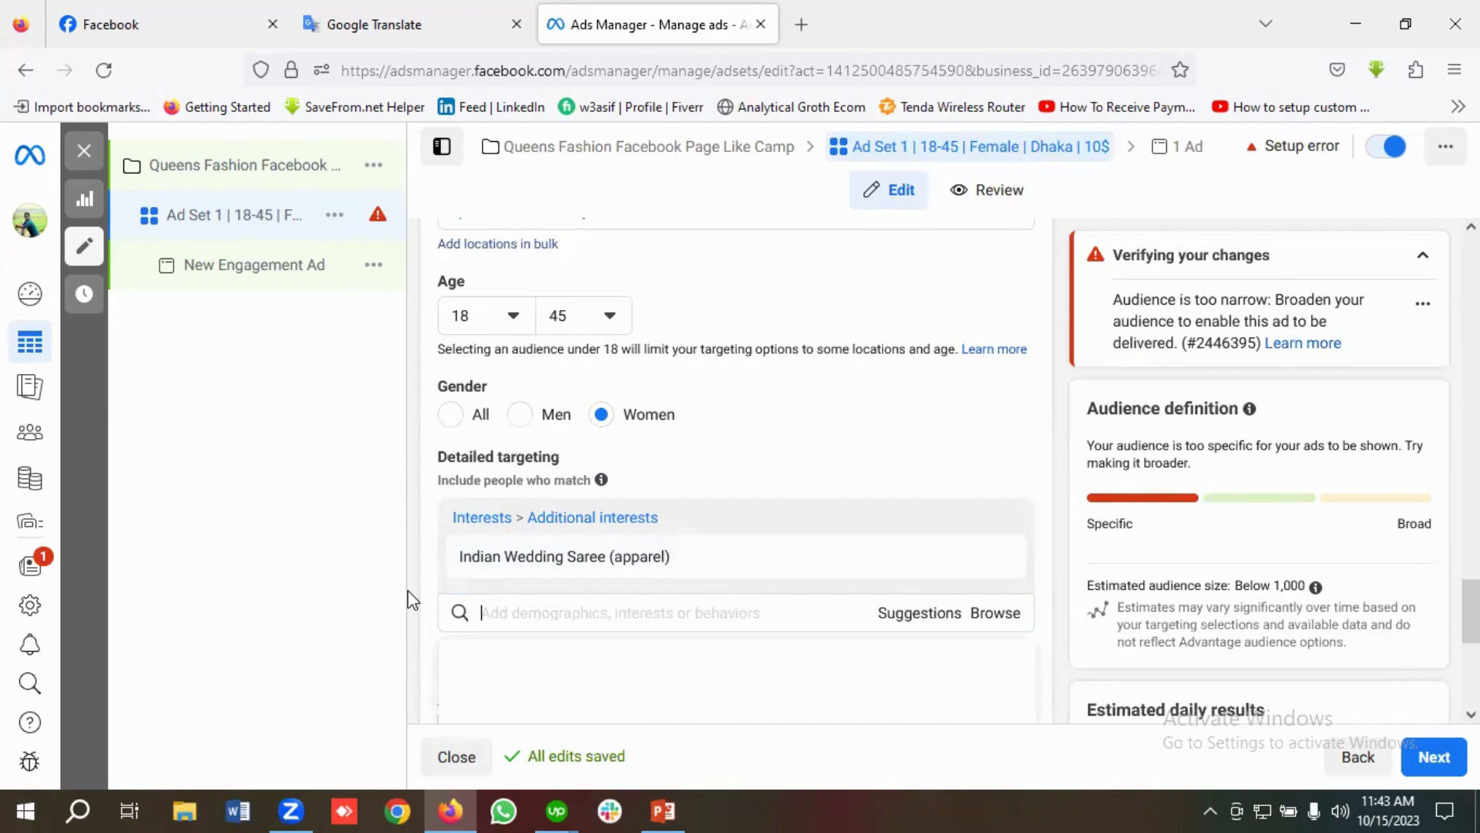
Step: Copy Sari from the brief and add Sari (apparel) as a second interest in the detailed targeting
click(414, 20)
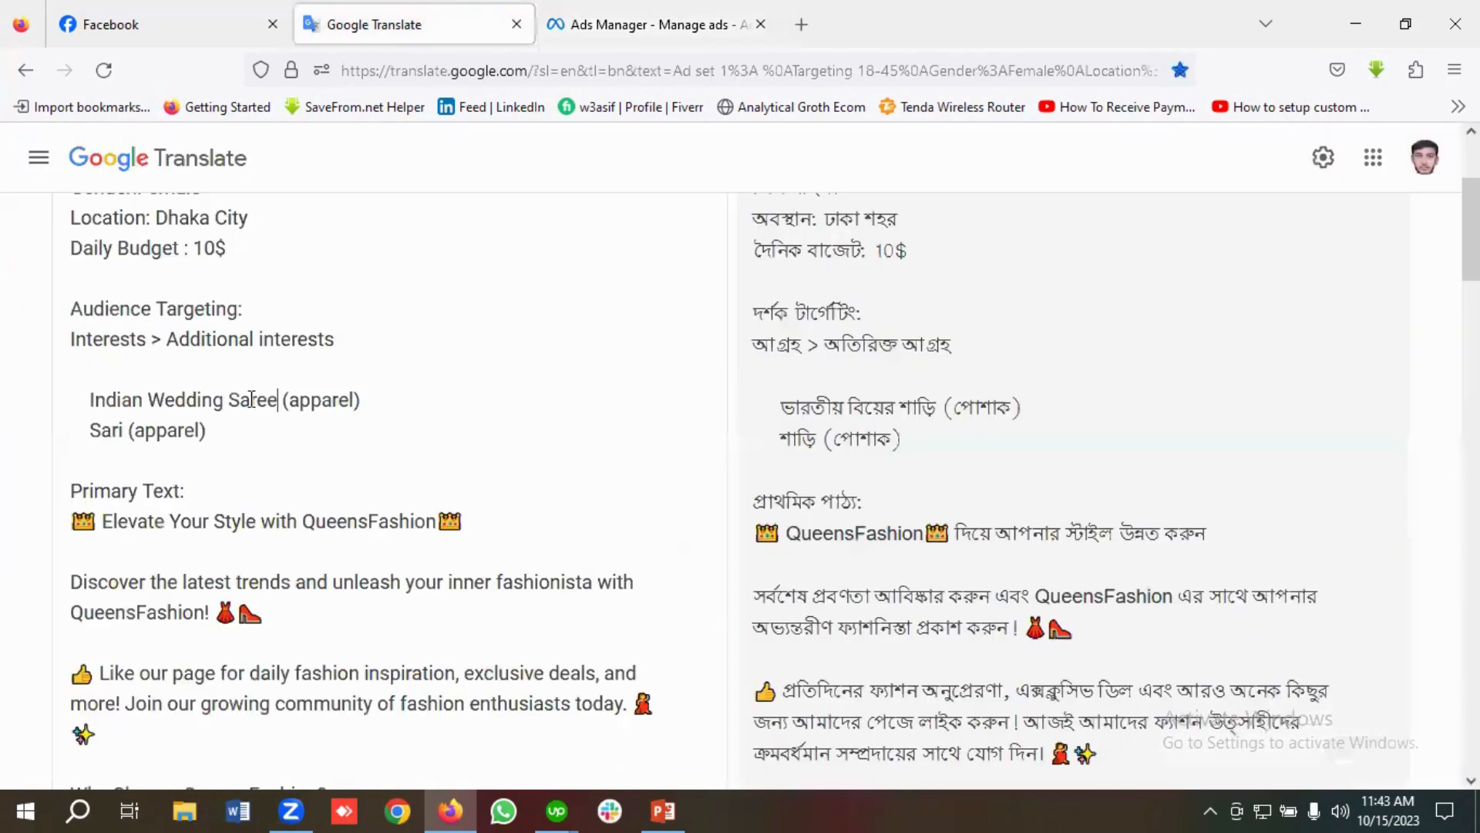
double_click(111, 432)
right_click(111, 430)
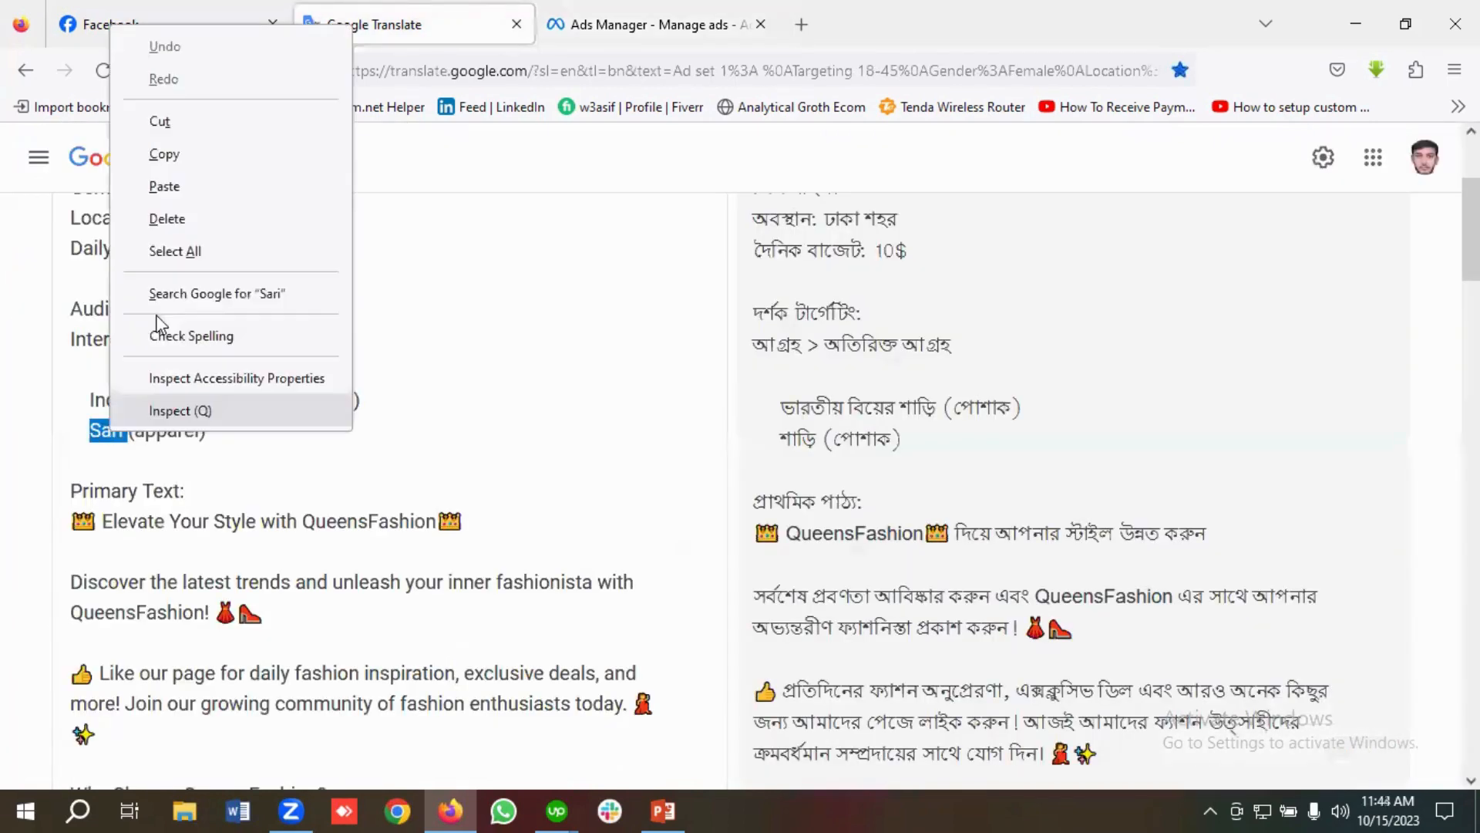
click(169, 154)
click(595, 17)
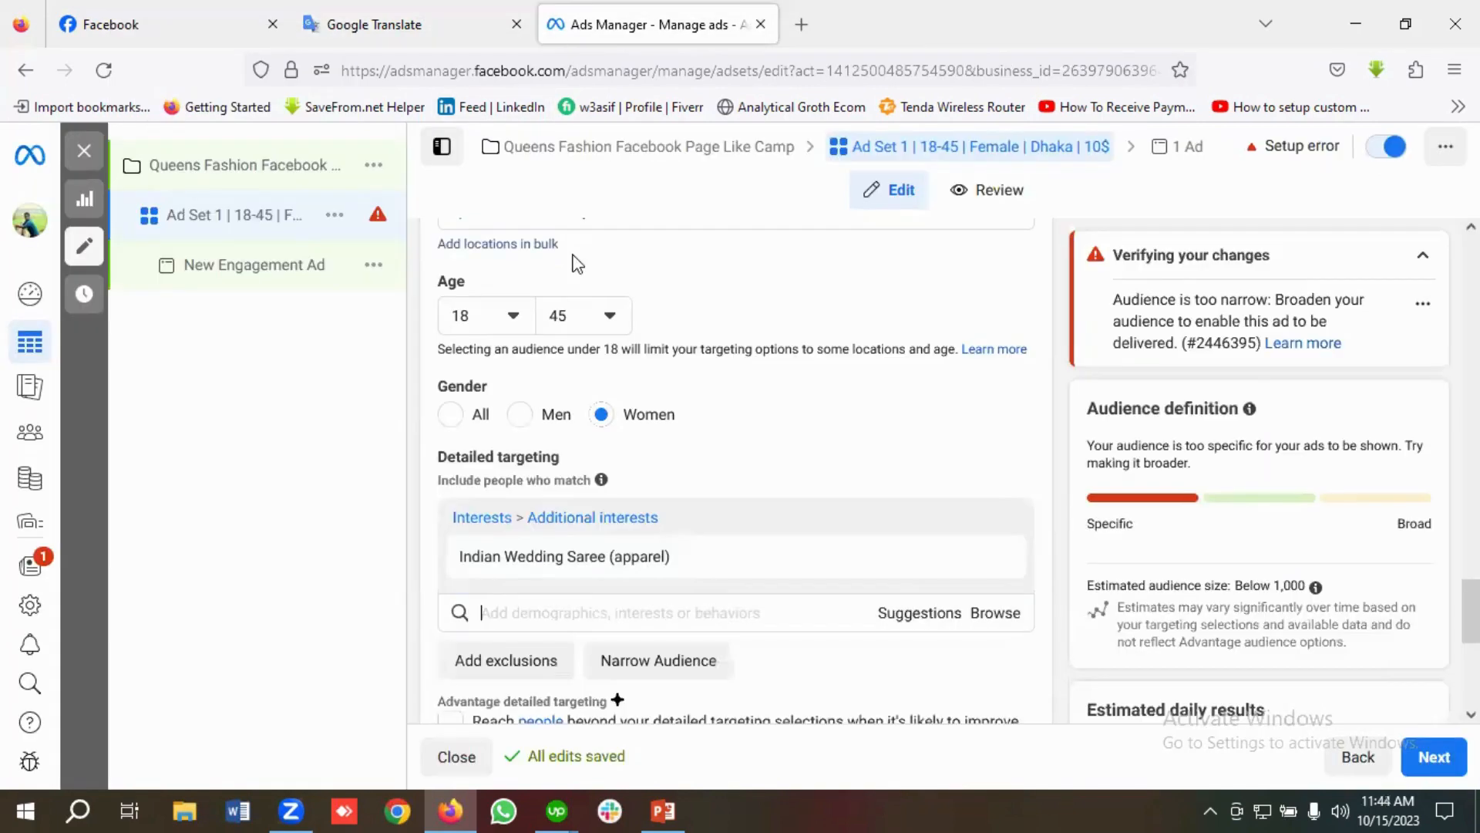
click(519, 610)
key(ctrl+v)
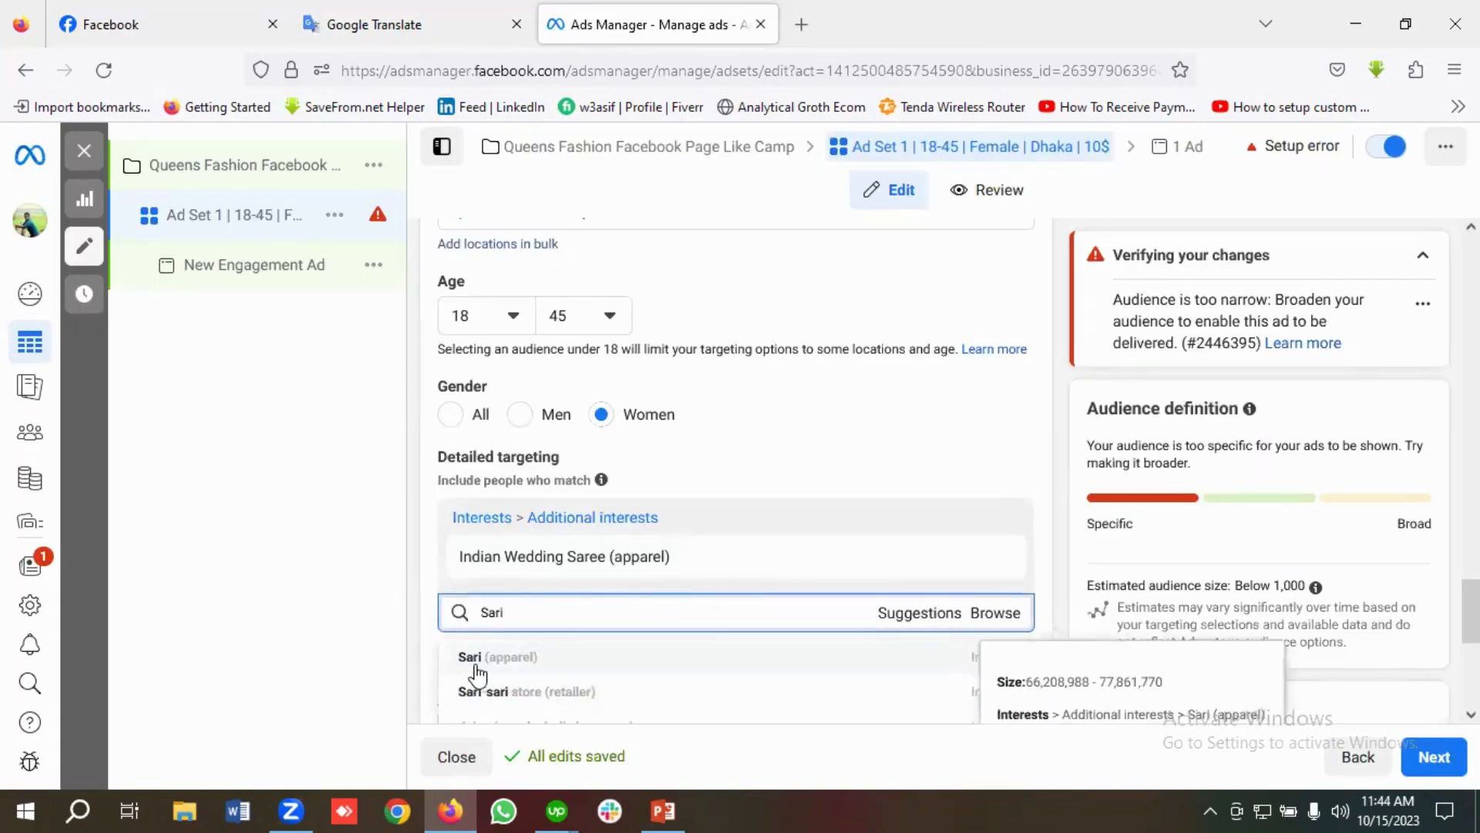
click(475, 660)
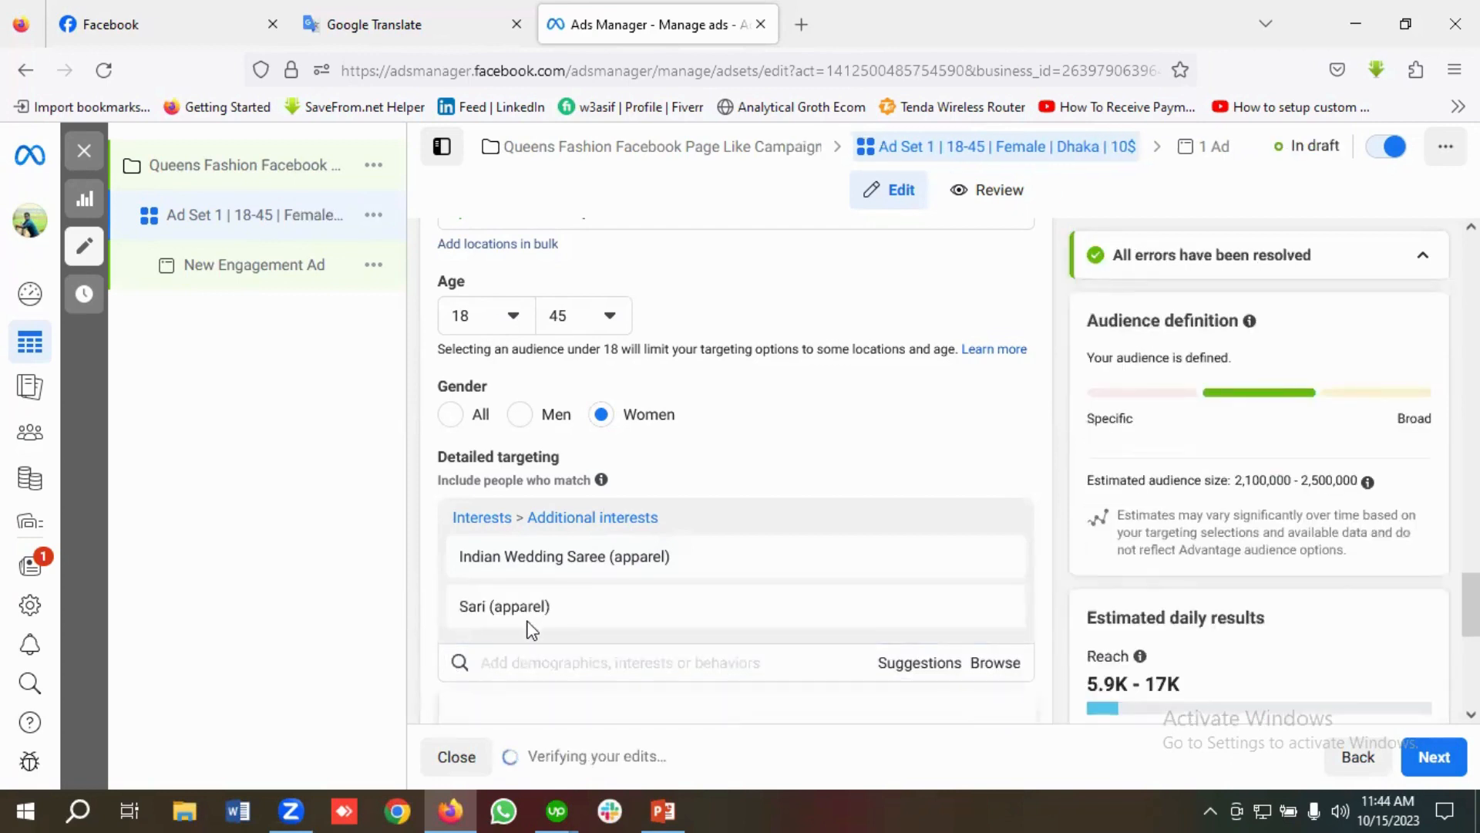
mouse_move(534, 622)
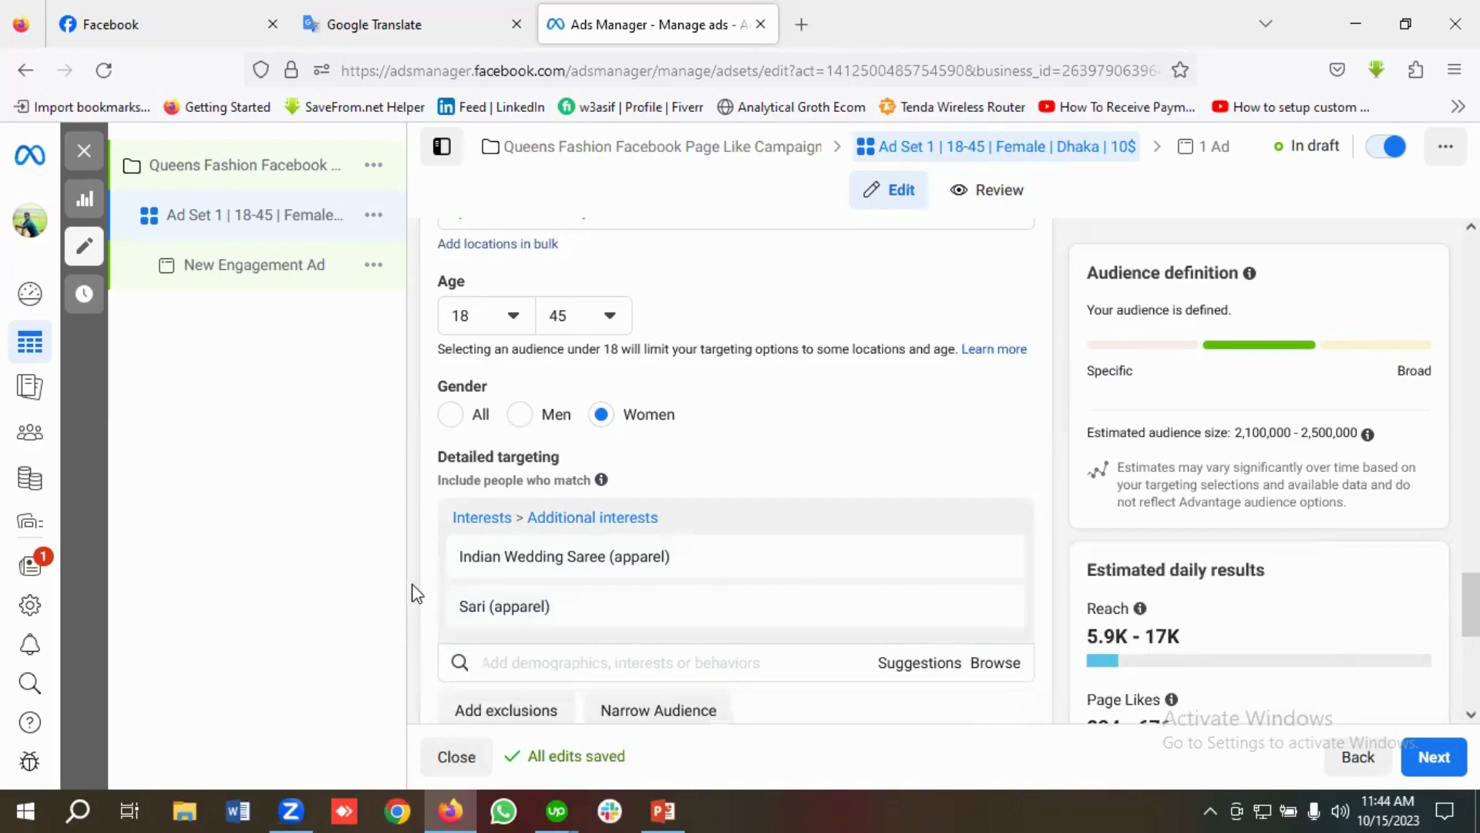
Step: Switch the ad set from Advantage+ placements to manual placements
scroll(550, 631, down, 2)
scroll(556, 636, down, 2)
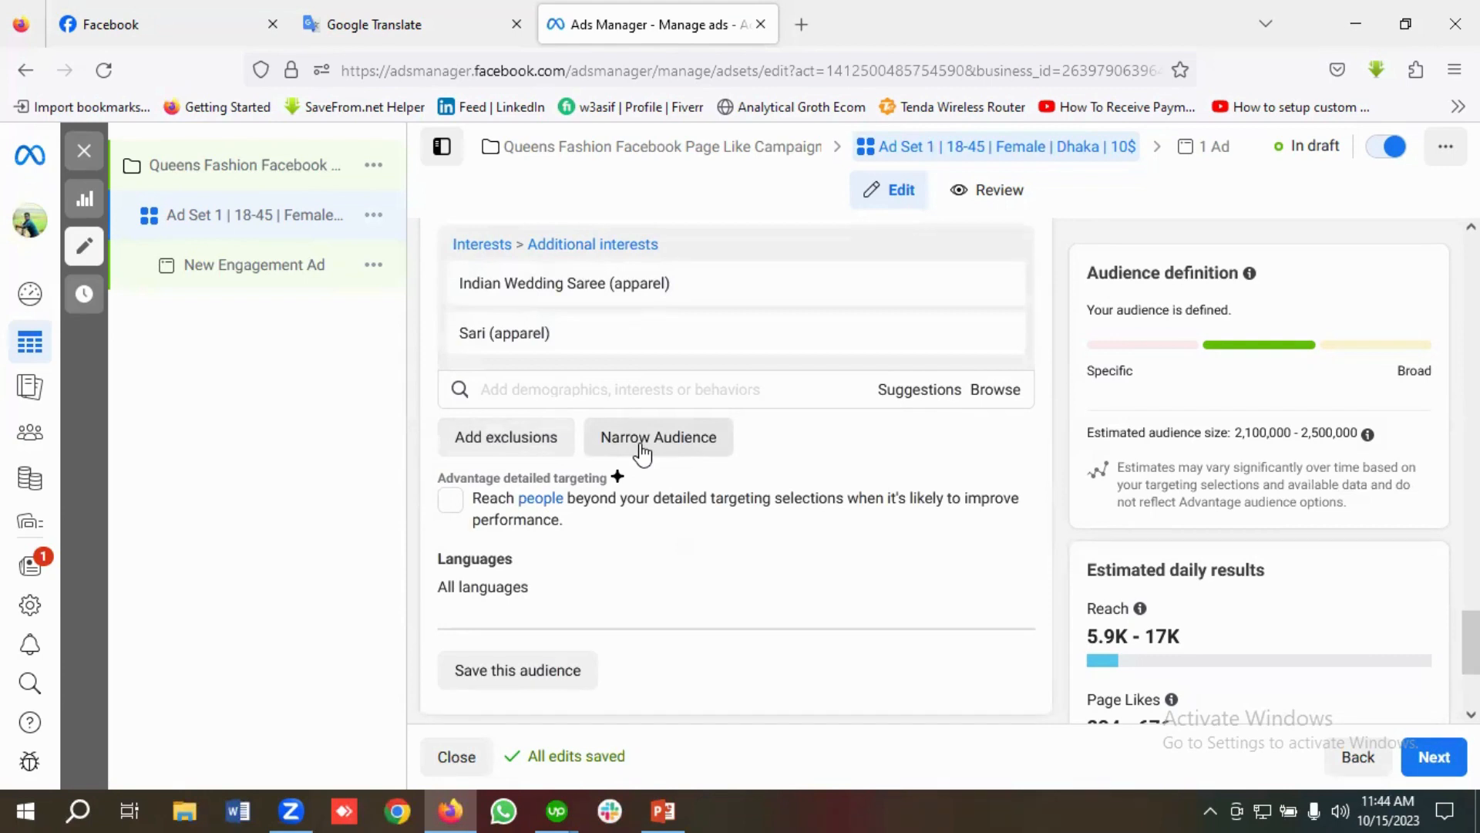
scroll(661, 489, down, 2)
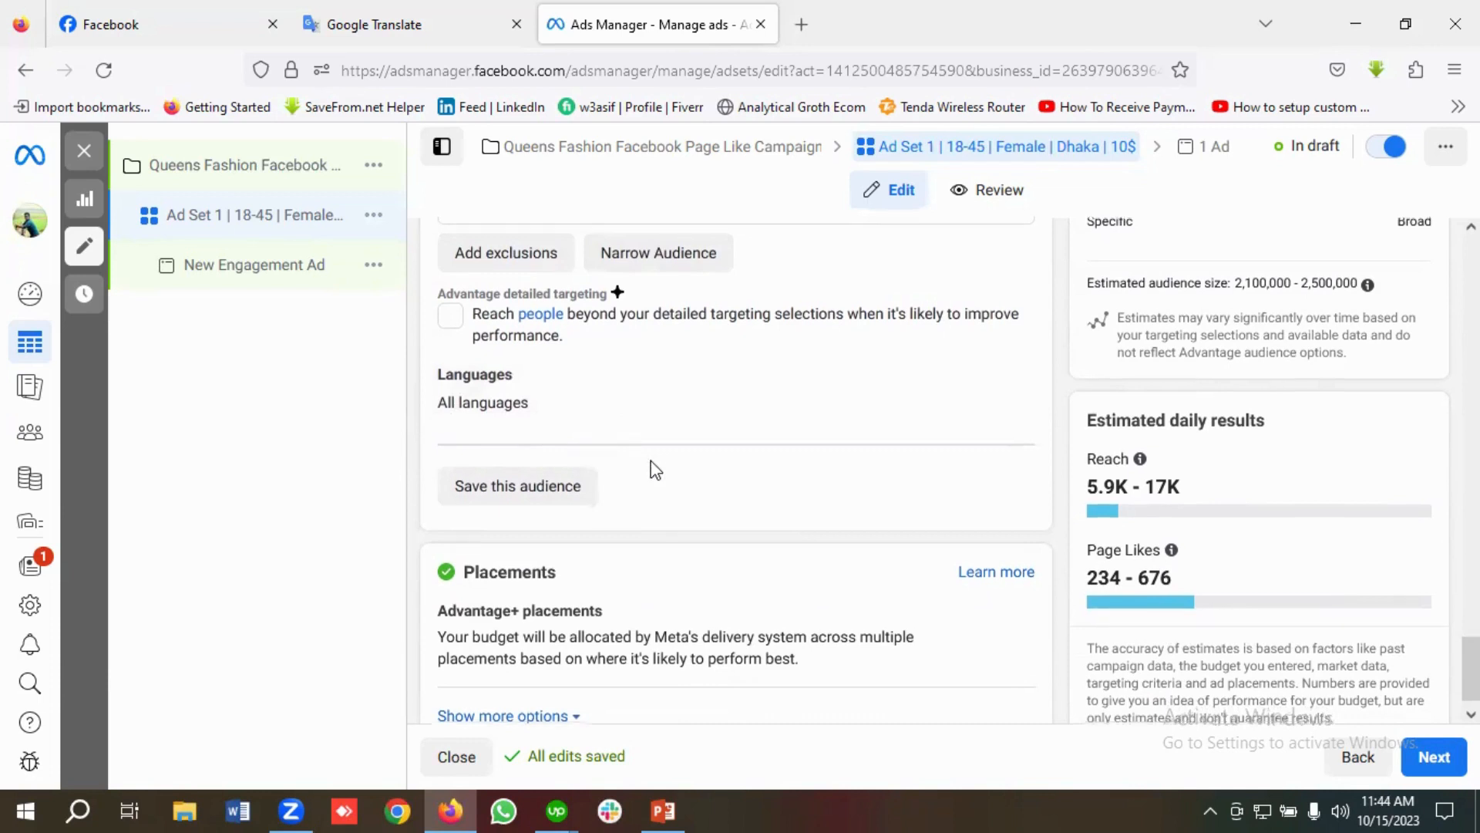
scroll(652, 469, down, 1)
scroll(656, 471, up, 1)
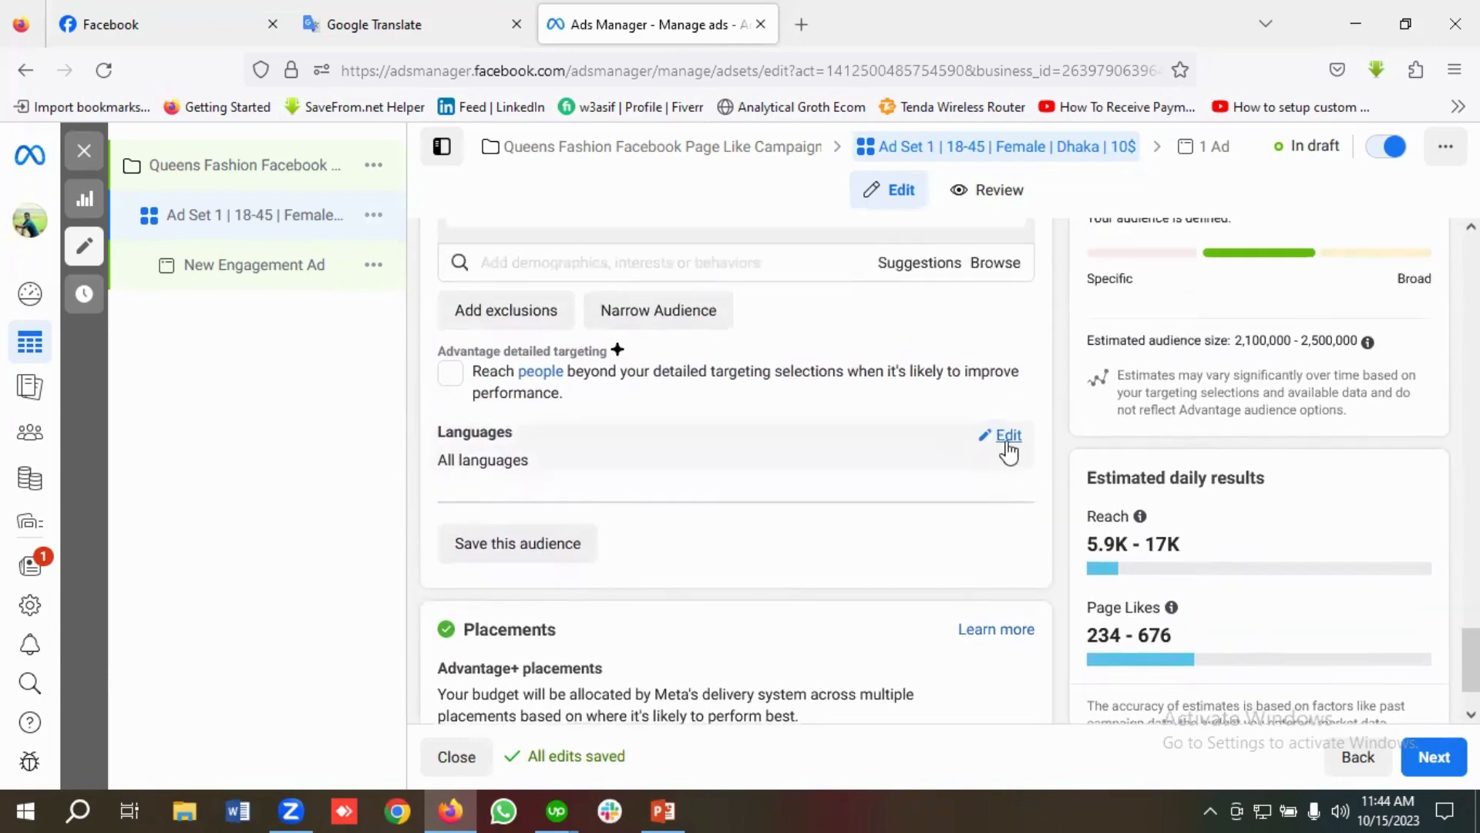
scroll(742, 544, down, 1)
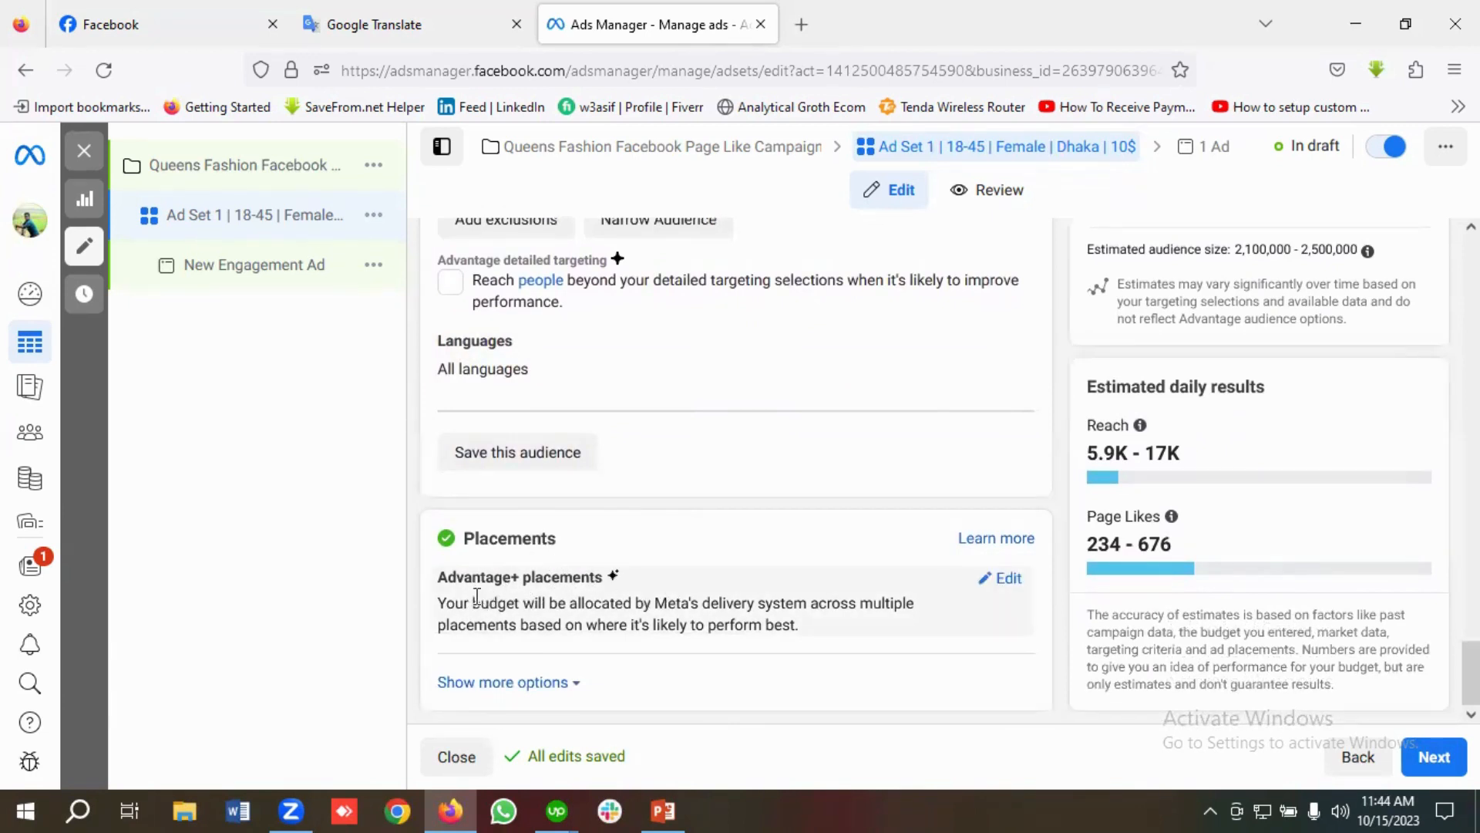
click(1008, 579)
scroll(540, 609, down, 1)
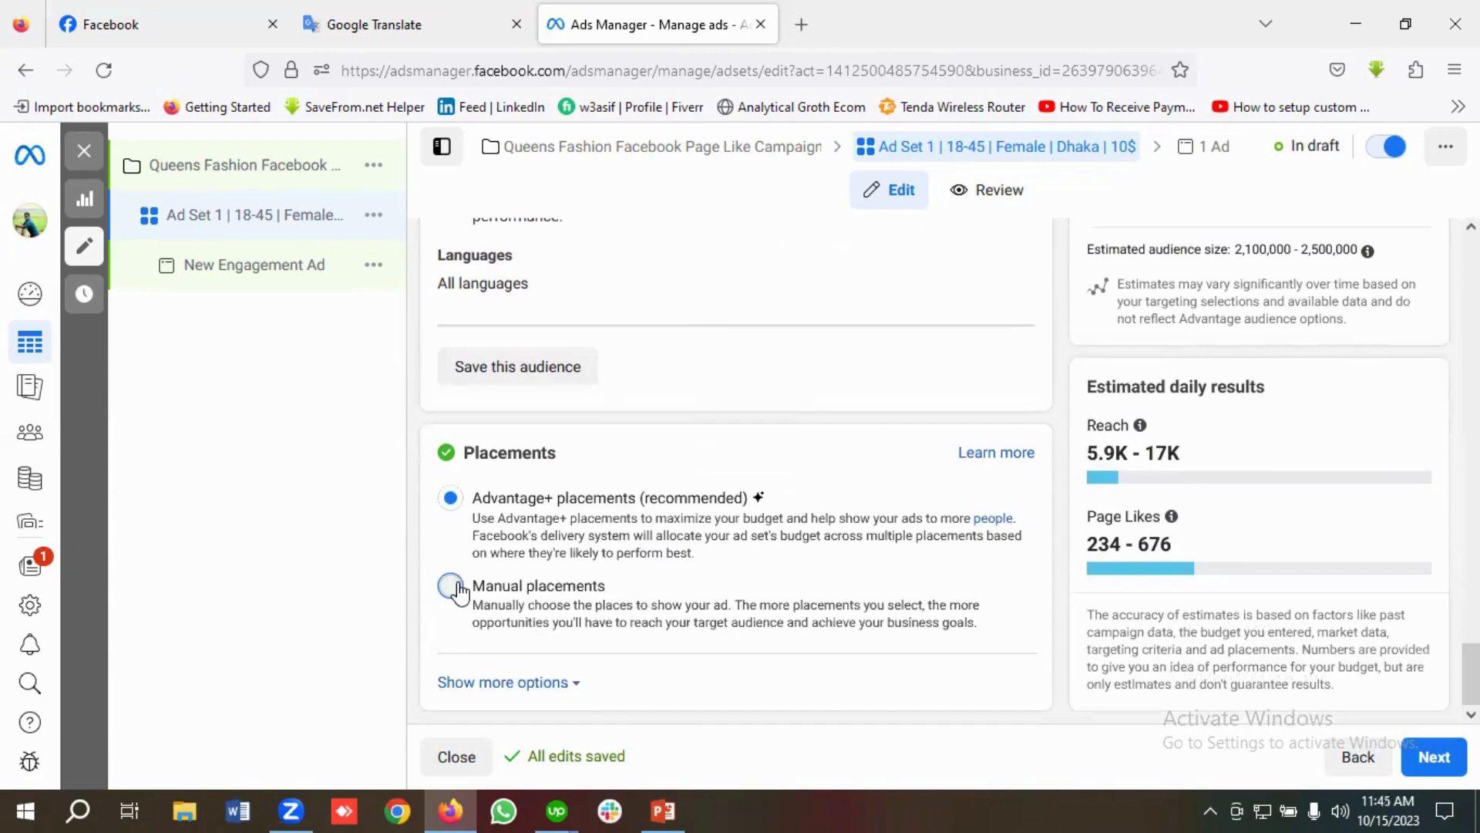
click(562, 593)
Step: Review the manual placement platforms and placement types, along with the audience definition and estimated daily results
scroll(563, 592, down, 2)
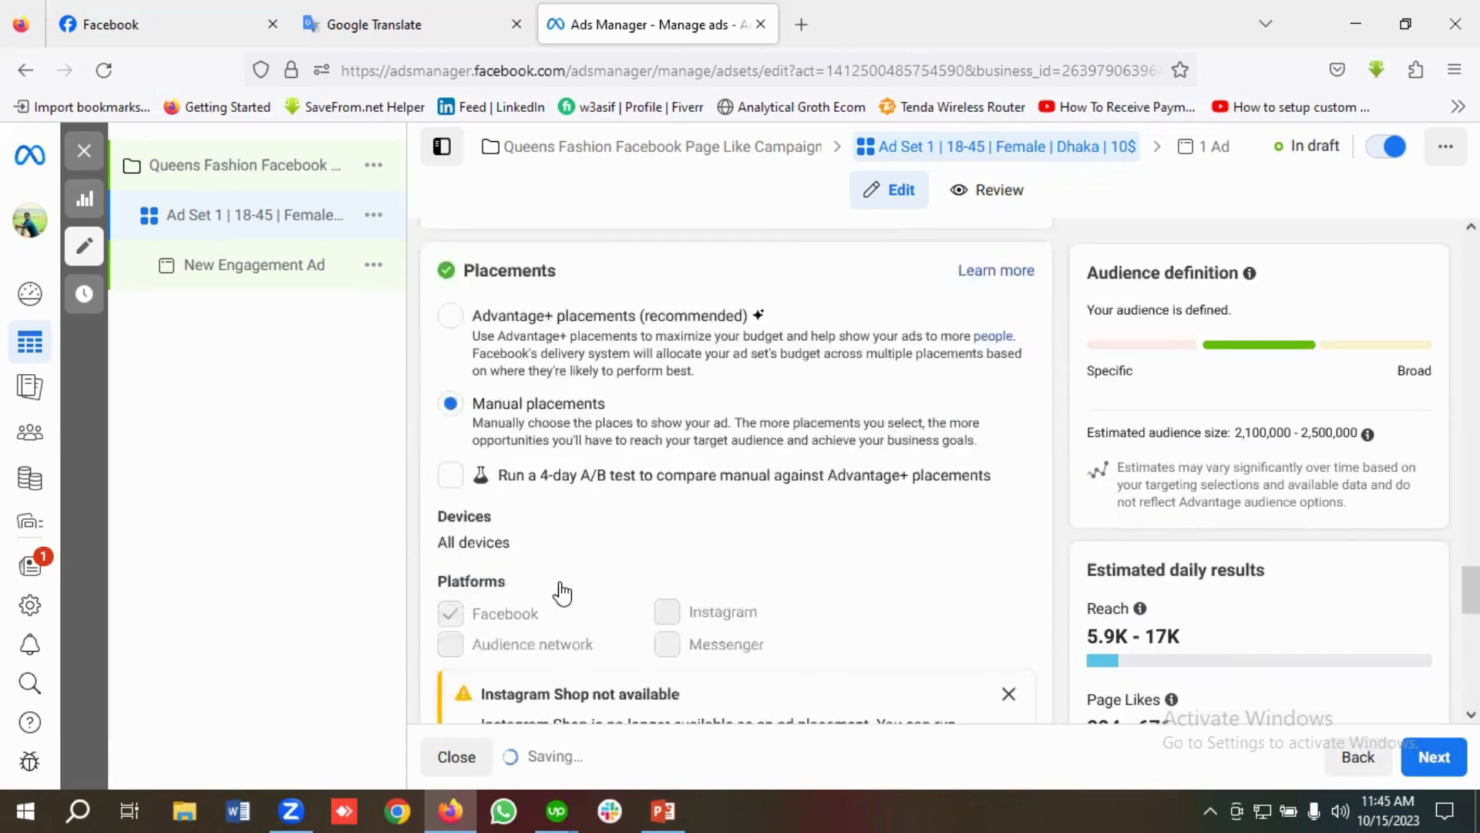
scroll(562, 593, down, 1)
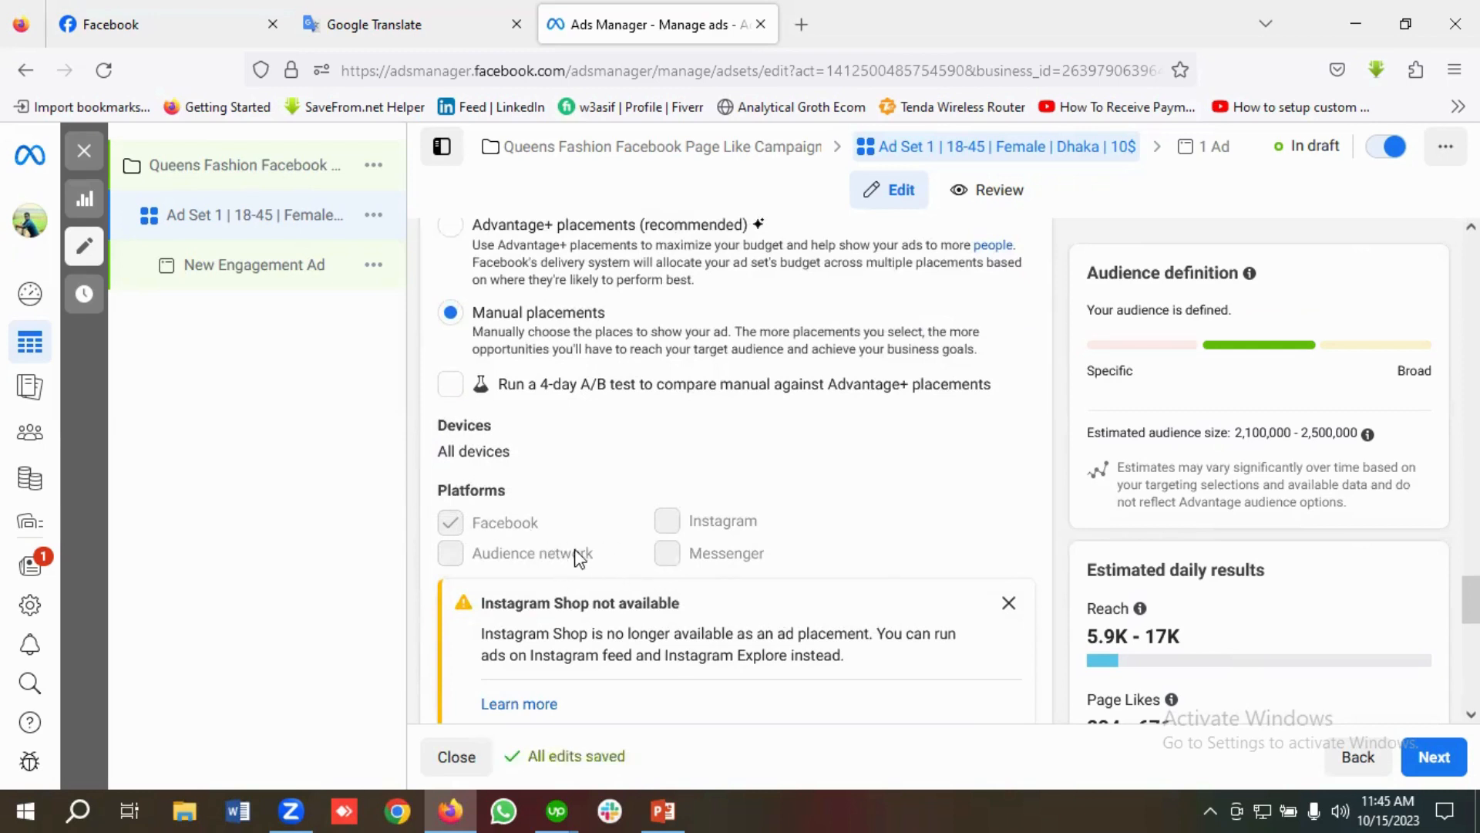
scroll(580, 556, down, 1)
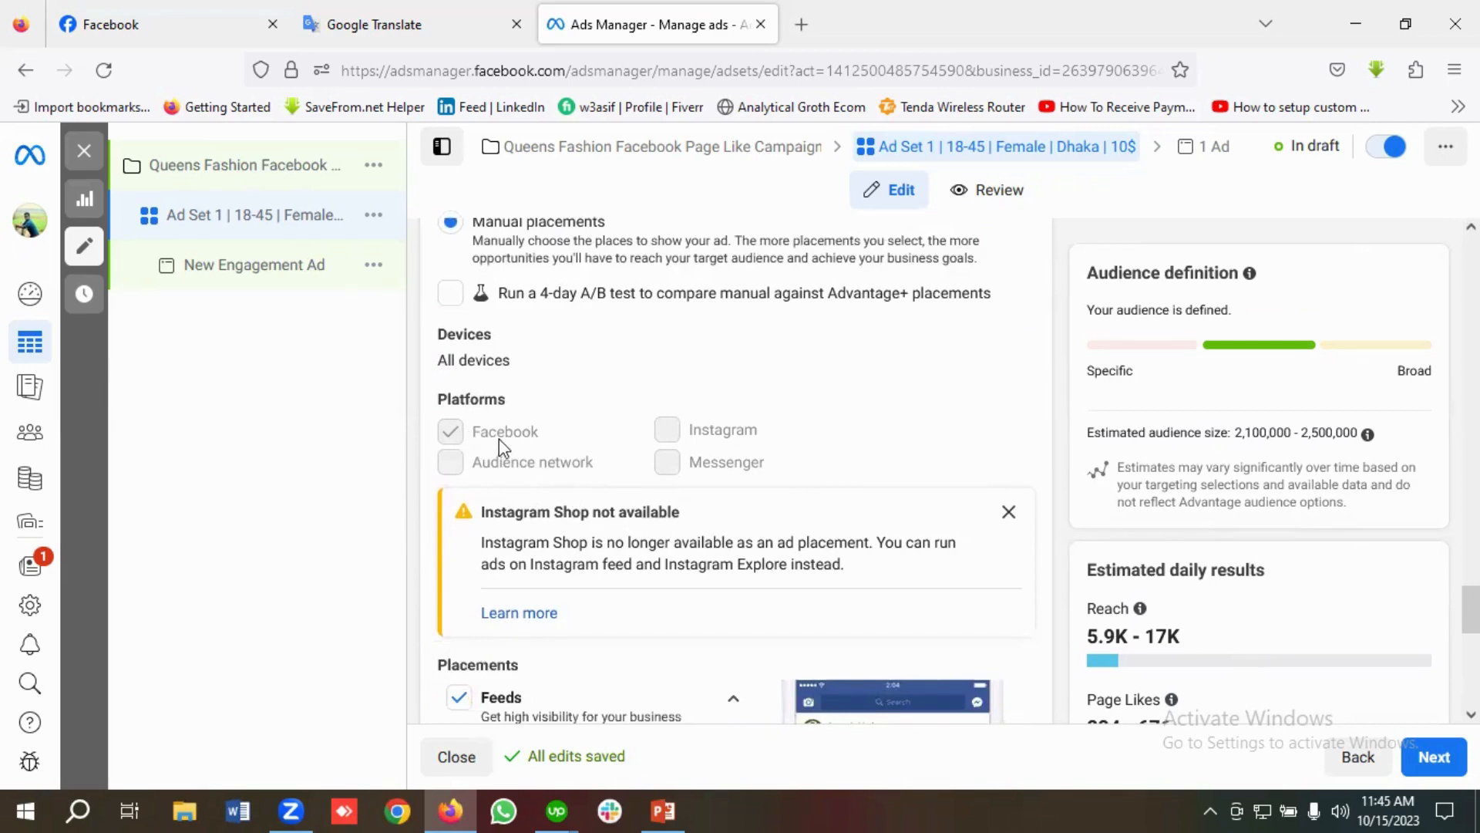
scroll(580, 444, down, 3)
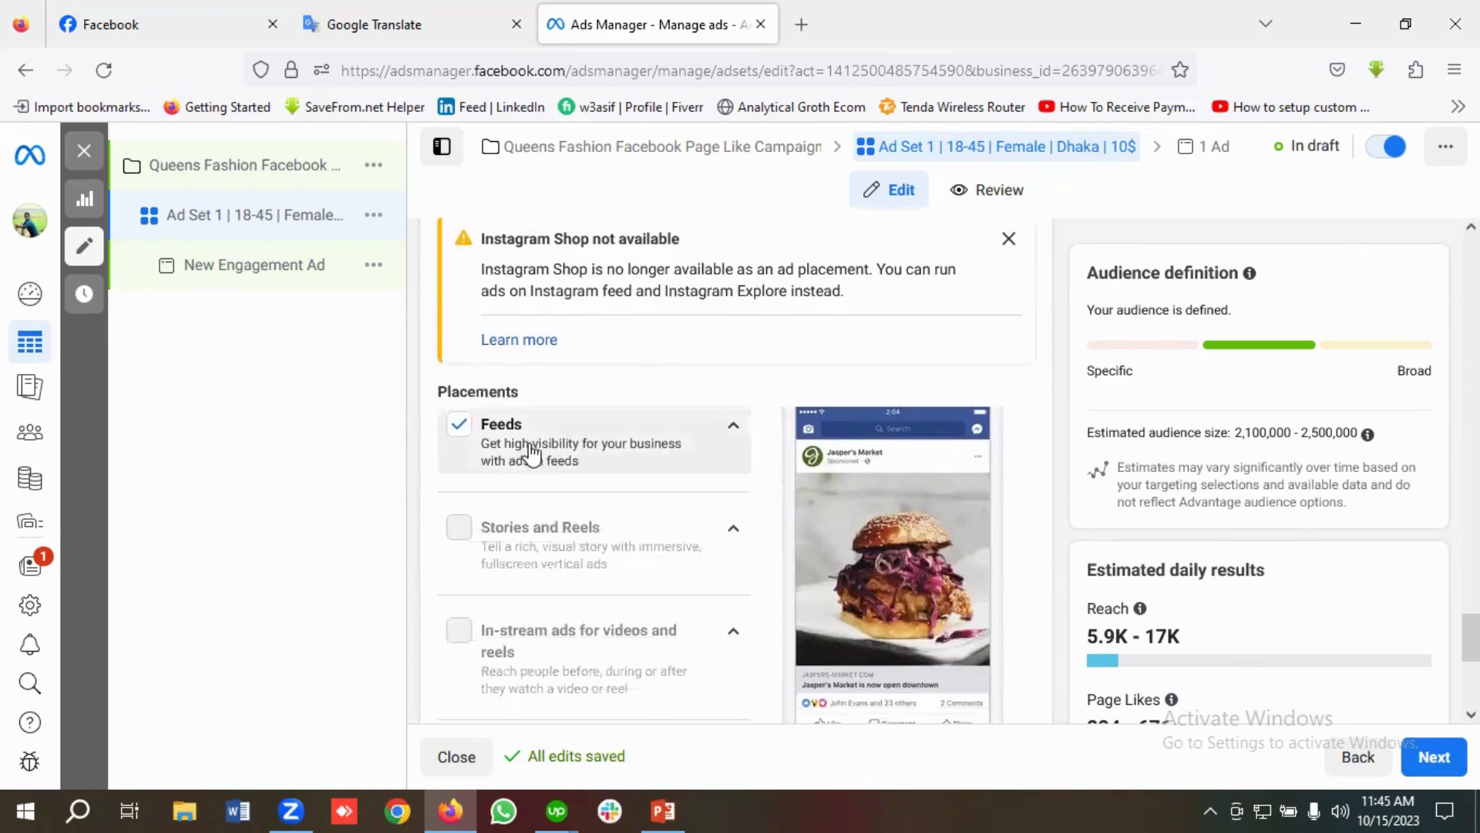
scroll(586, 448, down, 1)
scroll(605, 386, down, 3)
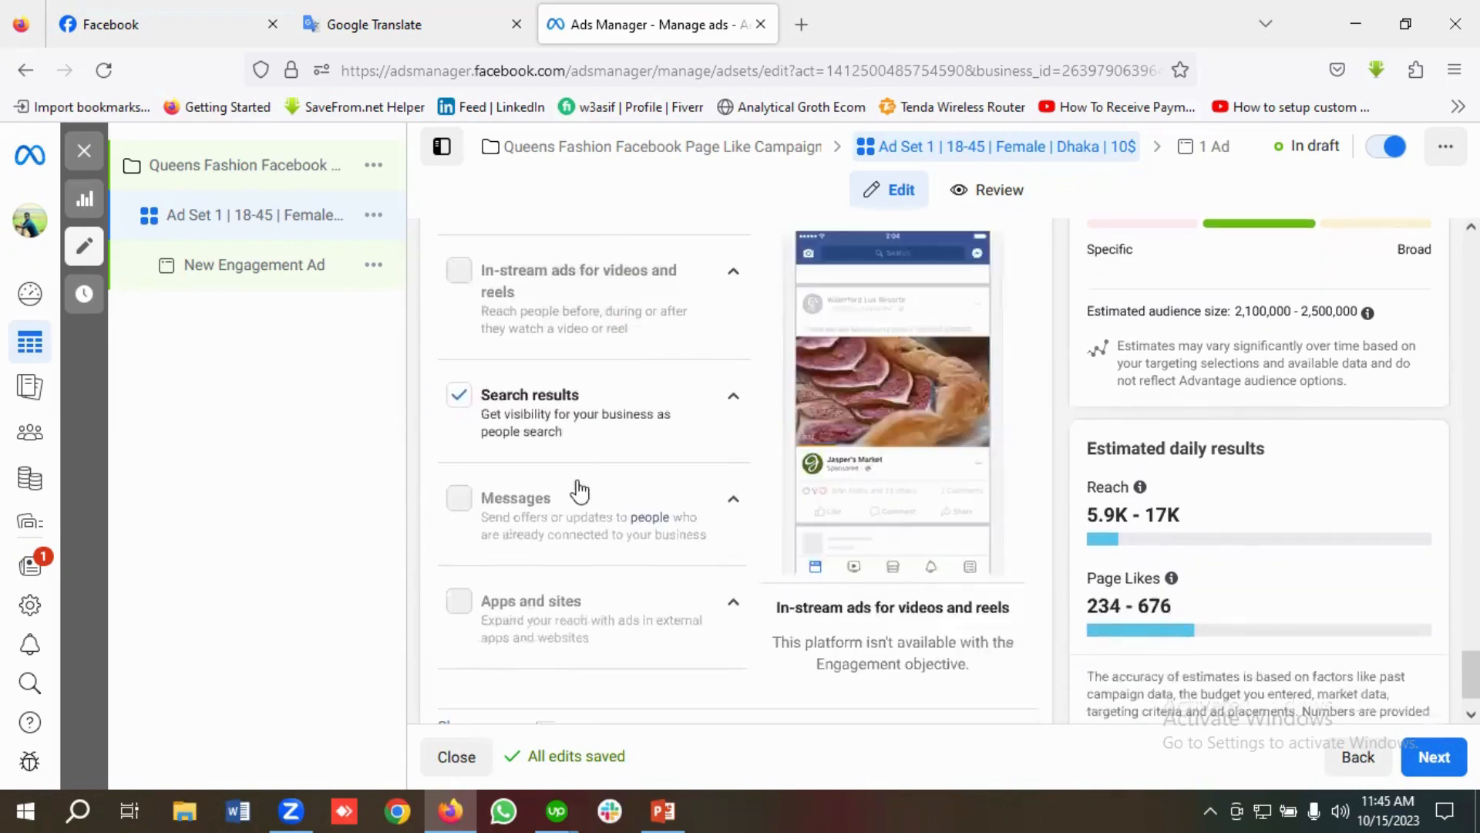
scroll(635, 449, down, 1)
scroll(646, 503, up, 2)
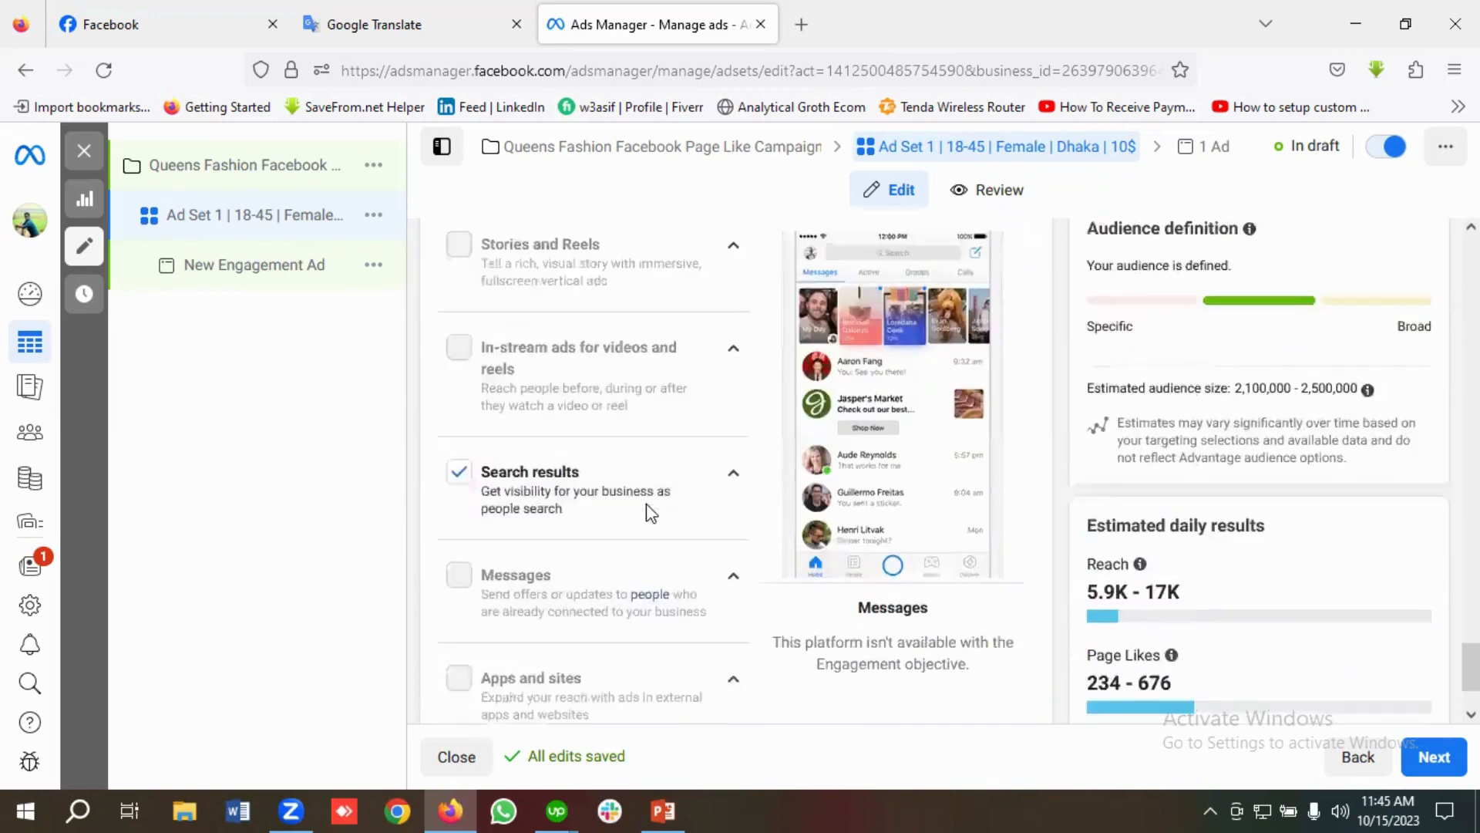
scroll(647, 504, down, 2)
scroll(651, 513, up, 7)
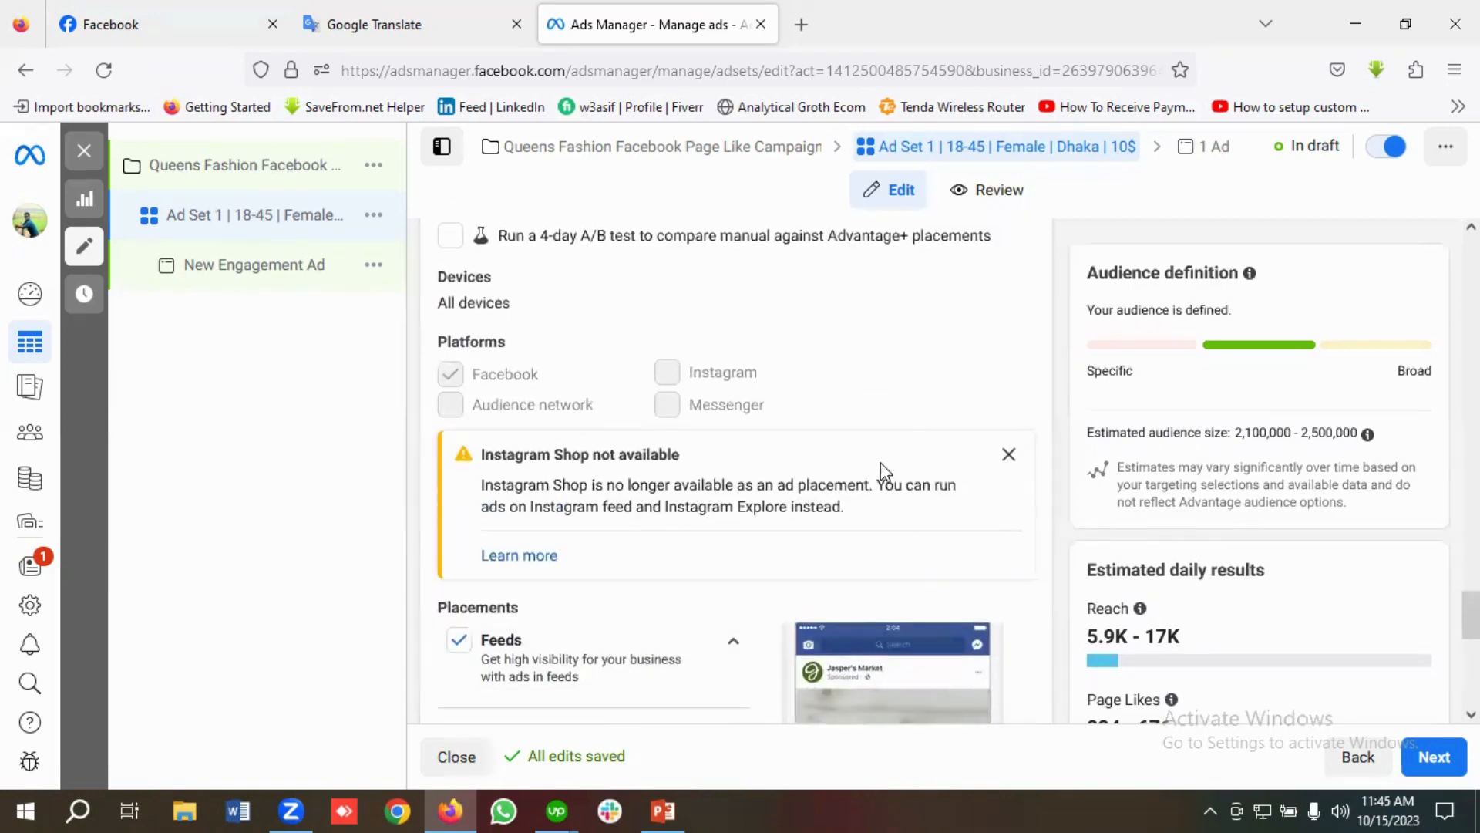
scroll(1188, 524, down, 1)
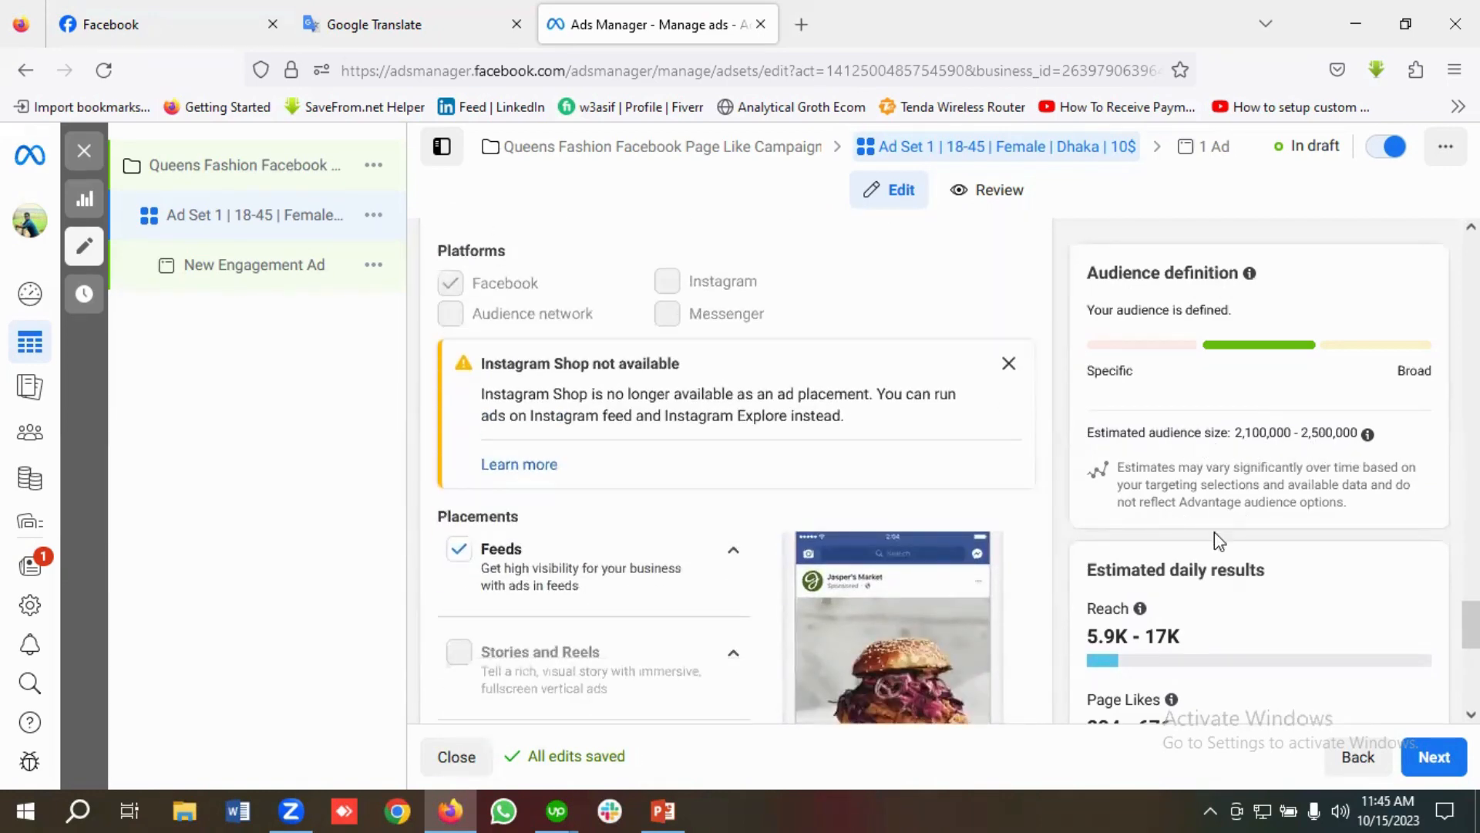
scroll(1188, 563, down, 2)
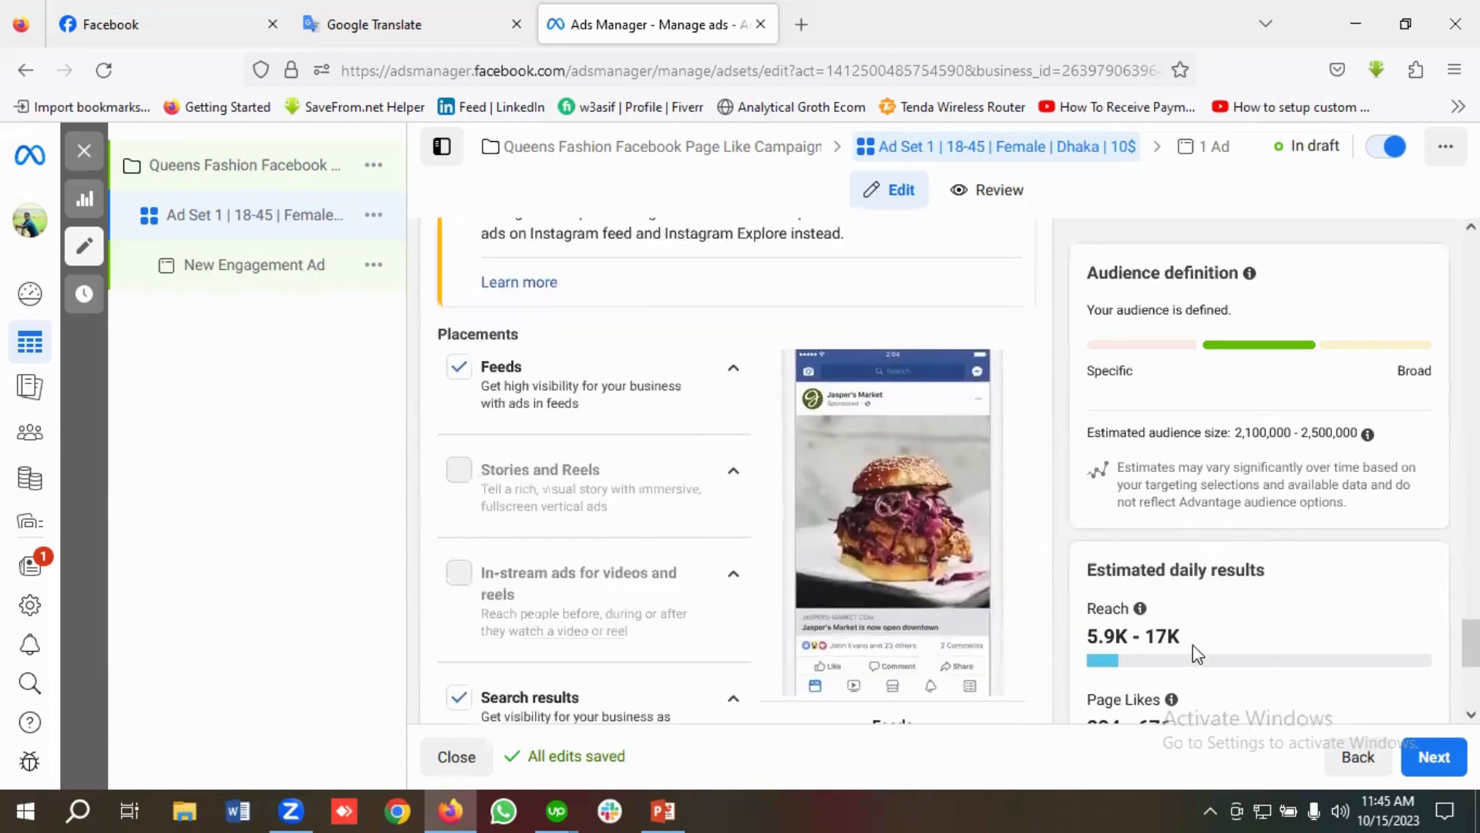
scroll(1192, 654, down, 3)
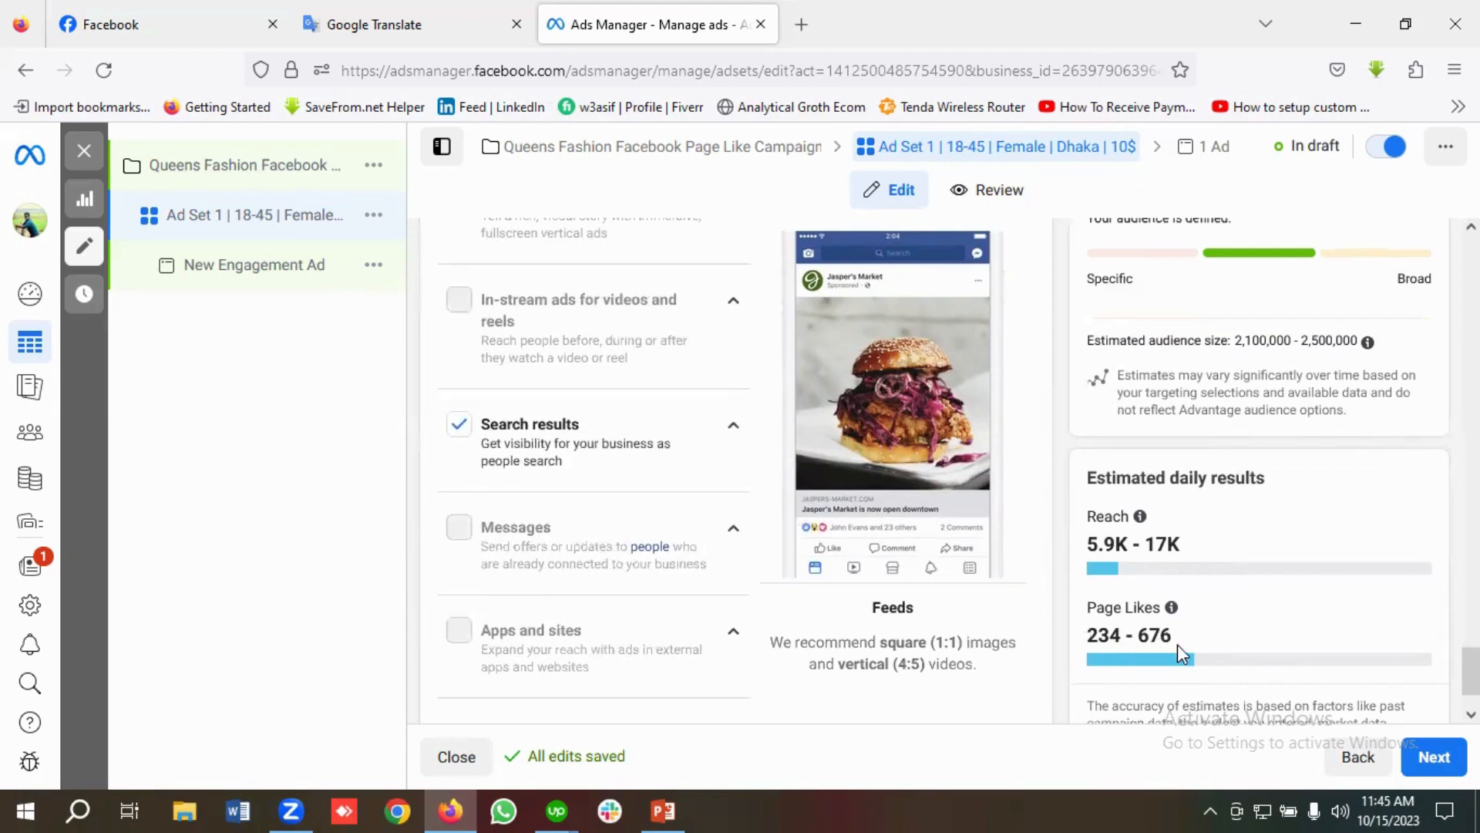
scroll(701, 603, down, 2)
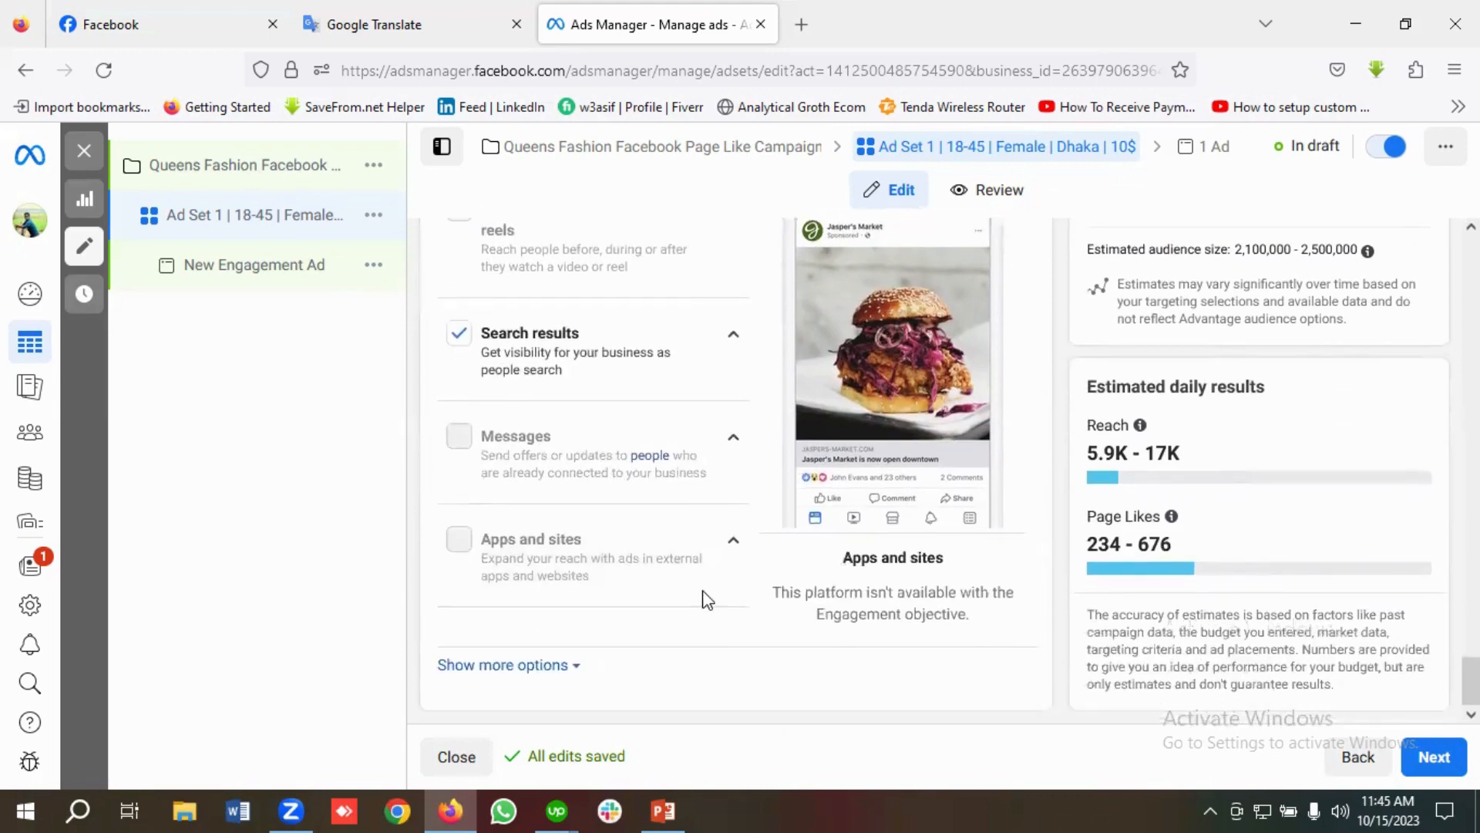
Step: Proceed to the ad level and rename the ad as Single Image Page Like Ads
click(1430, 763)
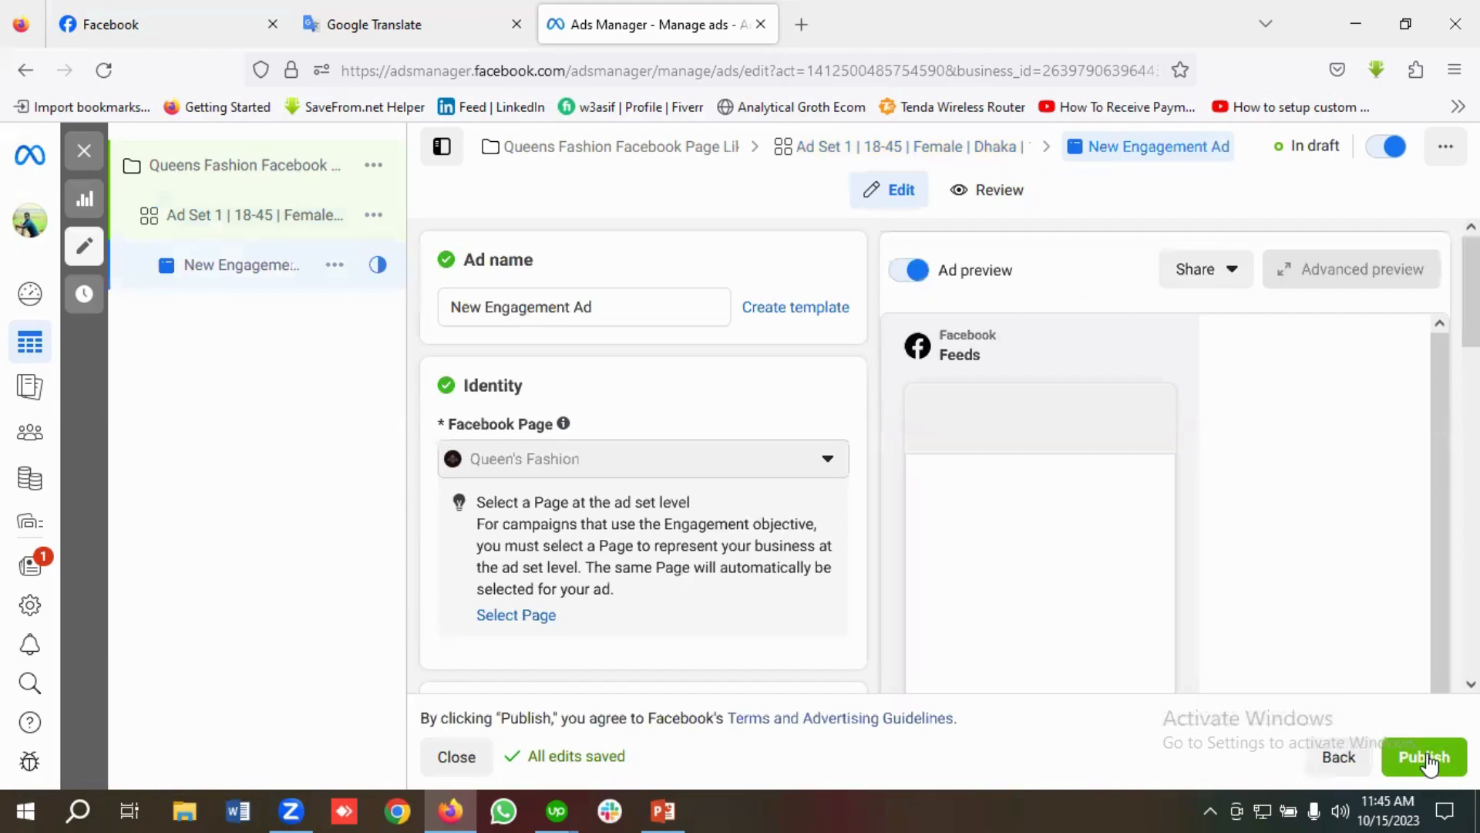
triple_click(600, 307)
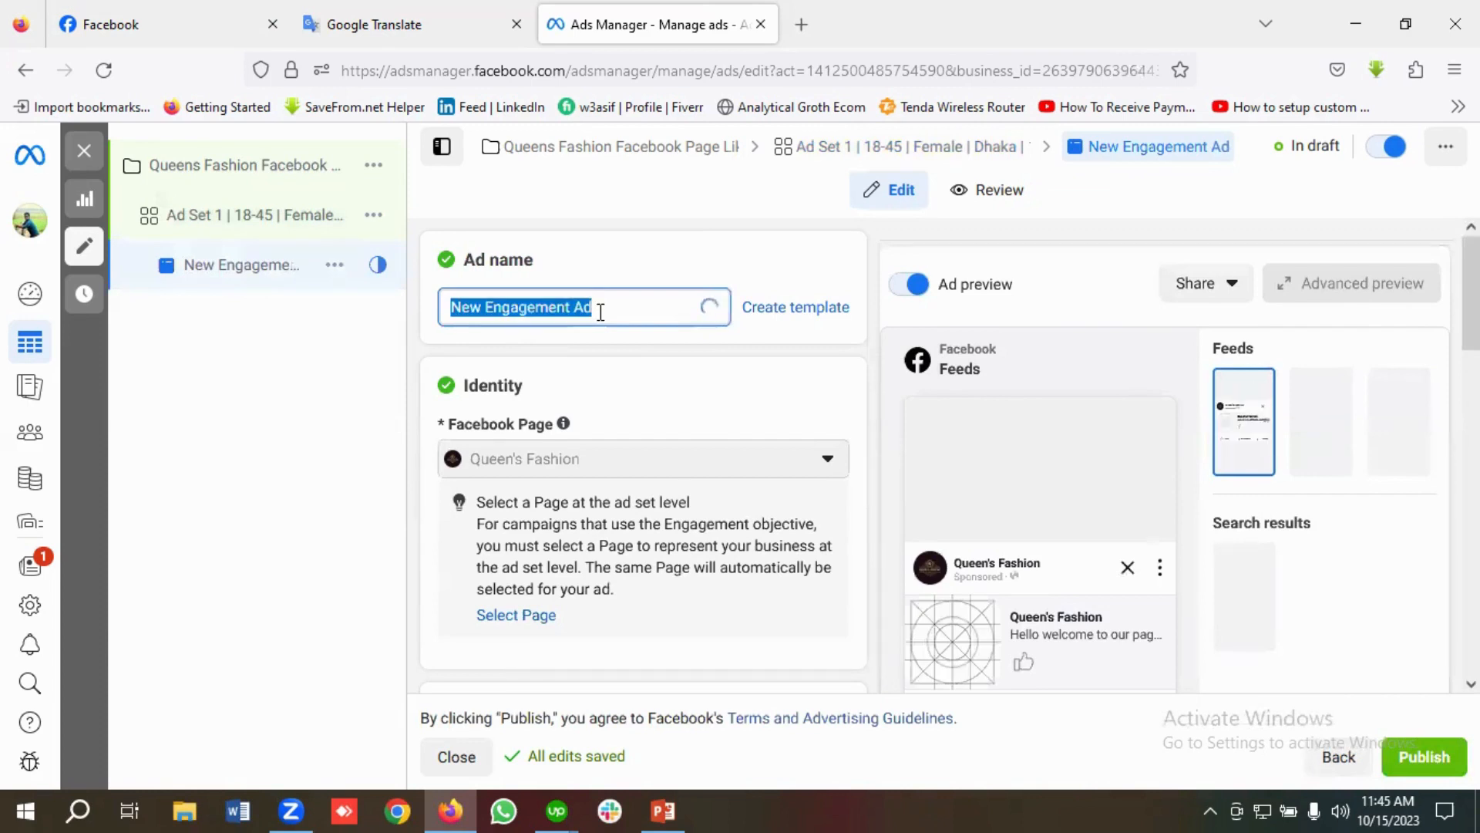
key(BackSpace)
text(Single Image)
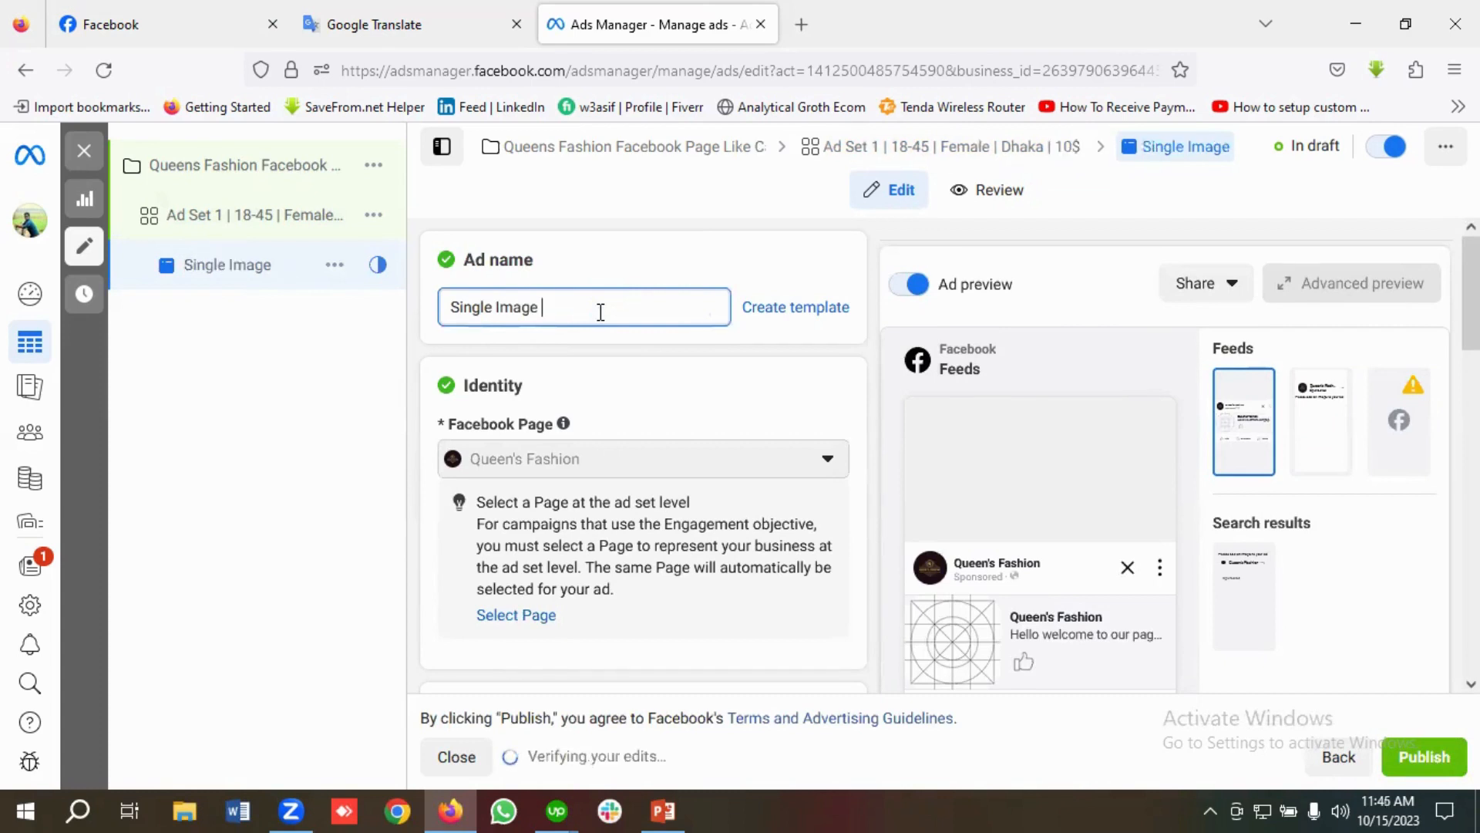
text(Like Ads)
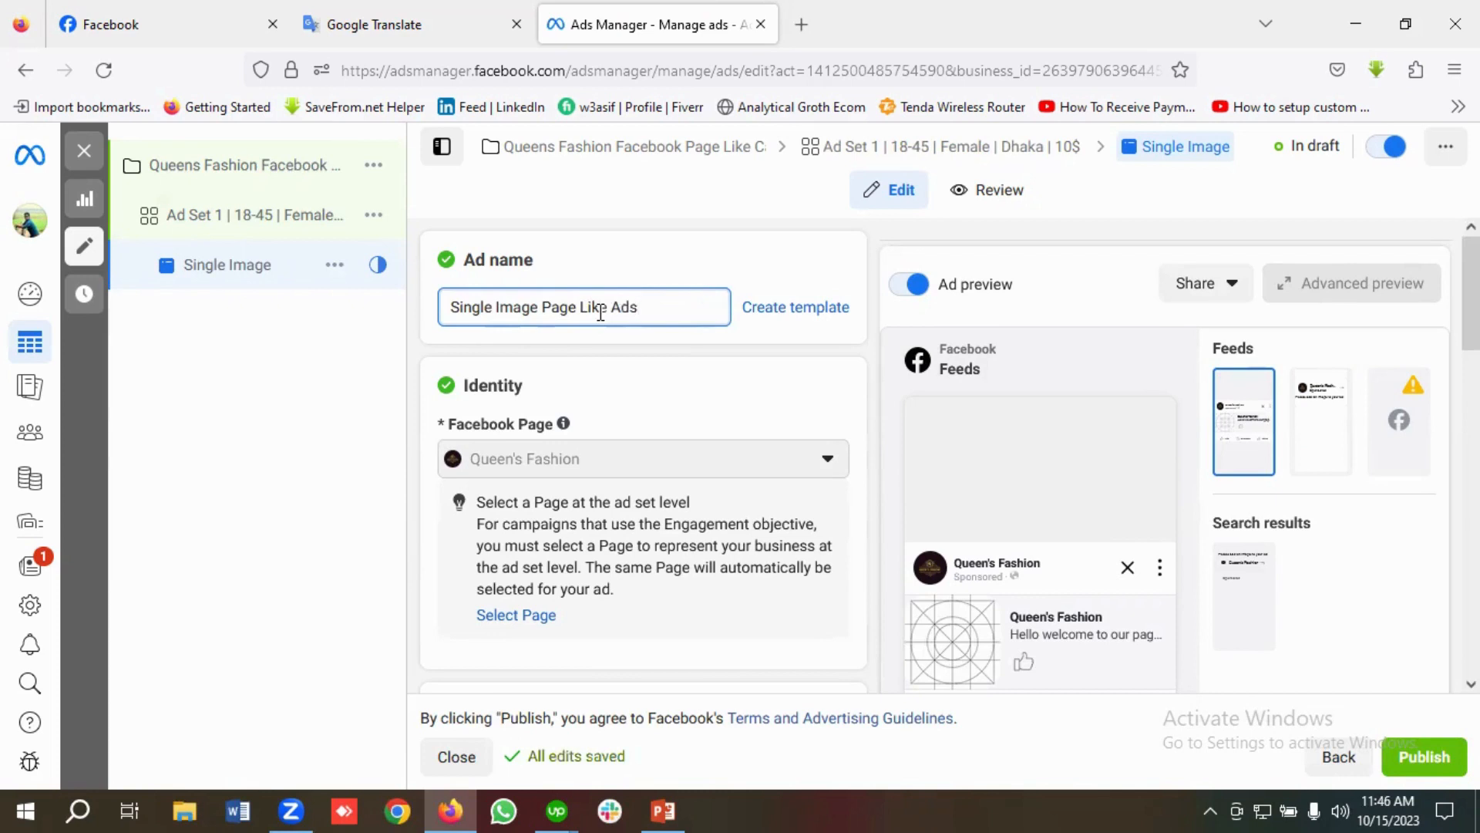
scroll(679, 423, down, 1)
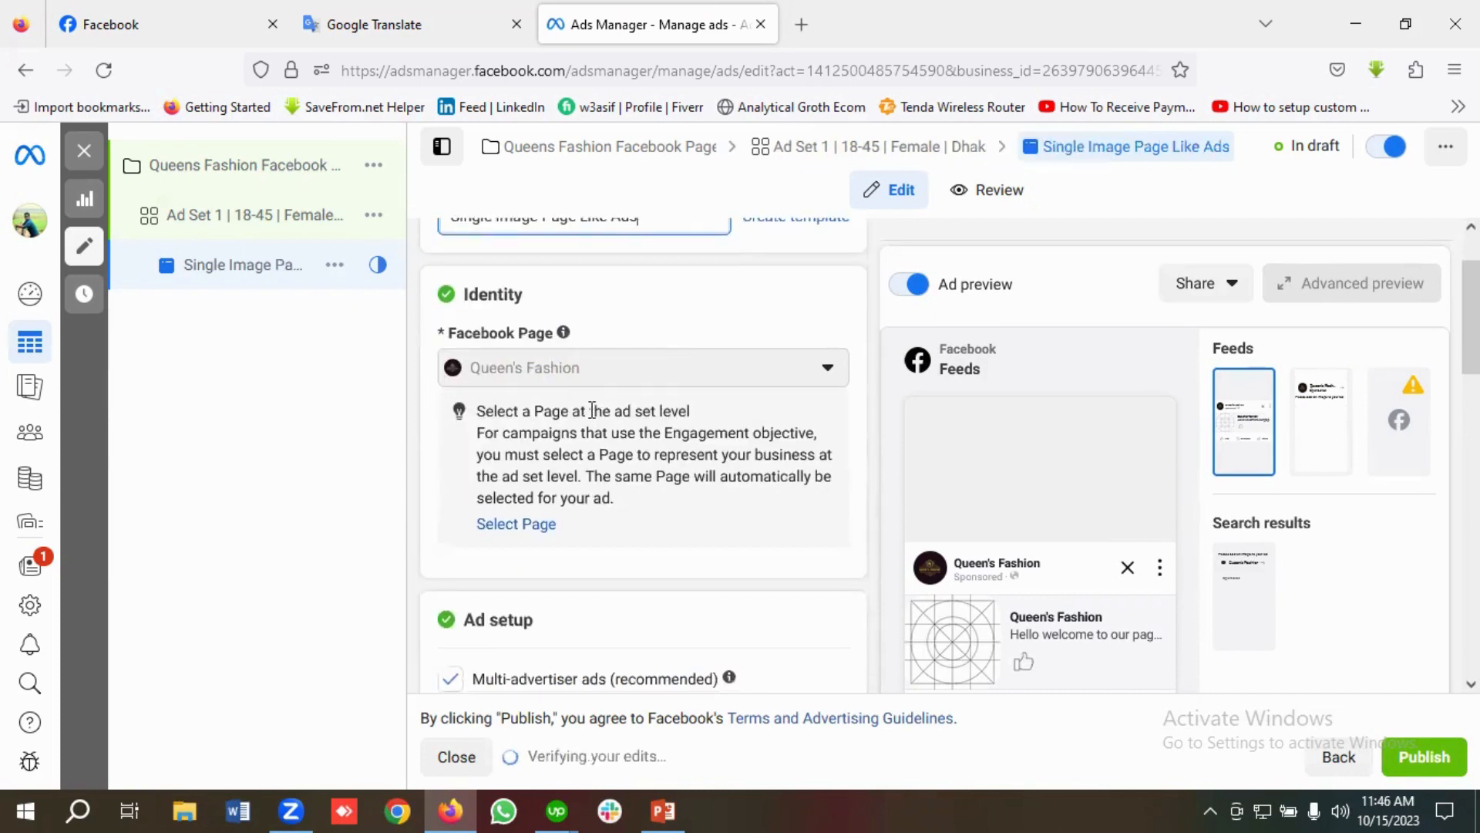
Step: Add the 1142 × 1280 account image of the folded yellow sari as the ad's media
scroll(686, 416, down, 2)
scroll(690, 418, down, 2)
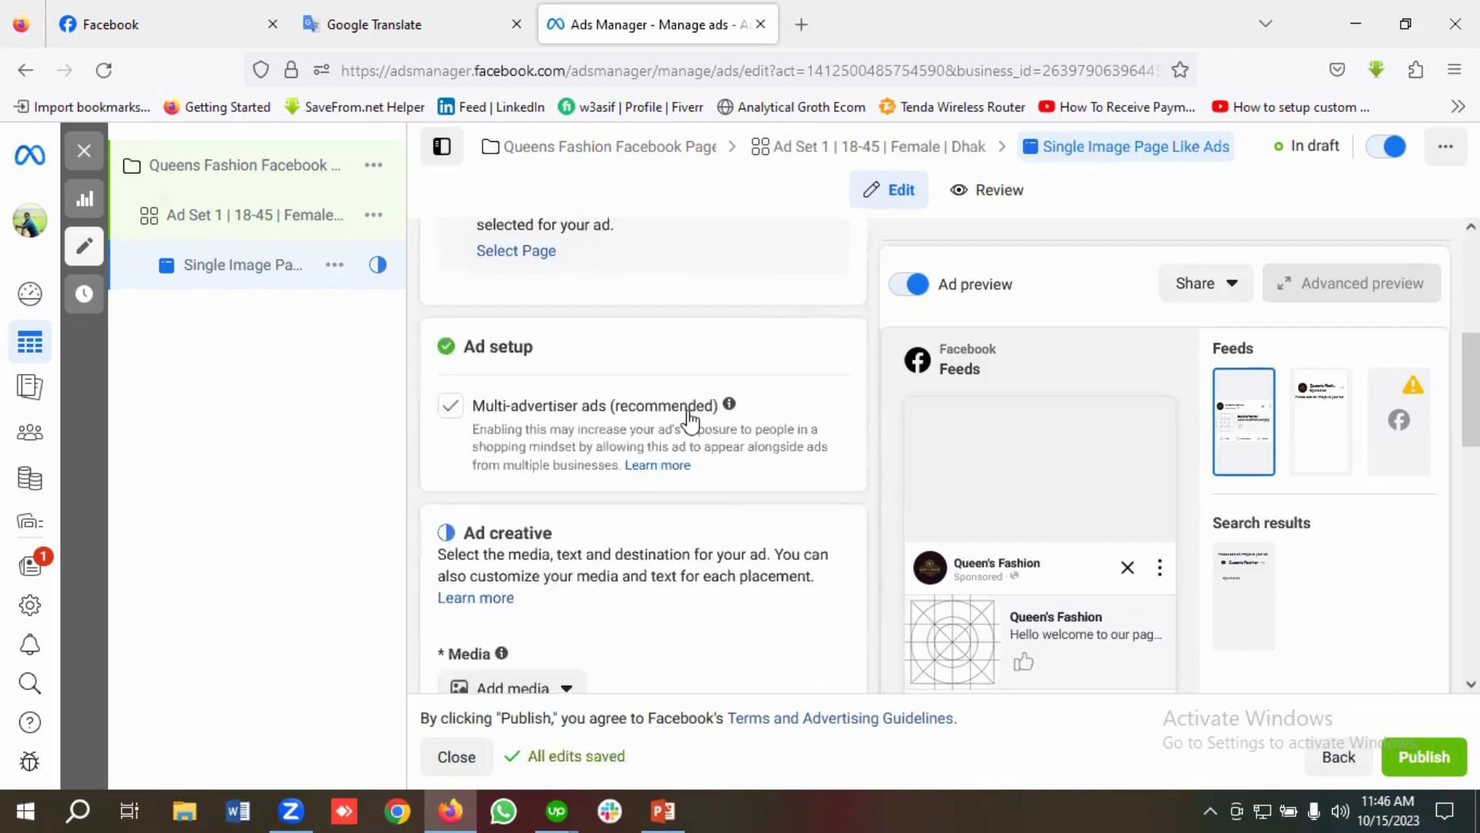
scroll(646, 405, down, 2)
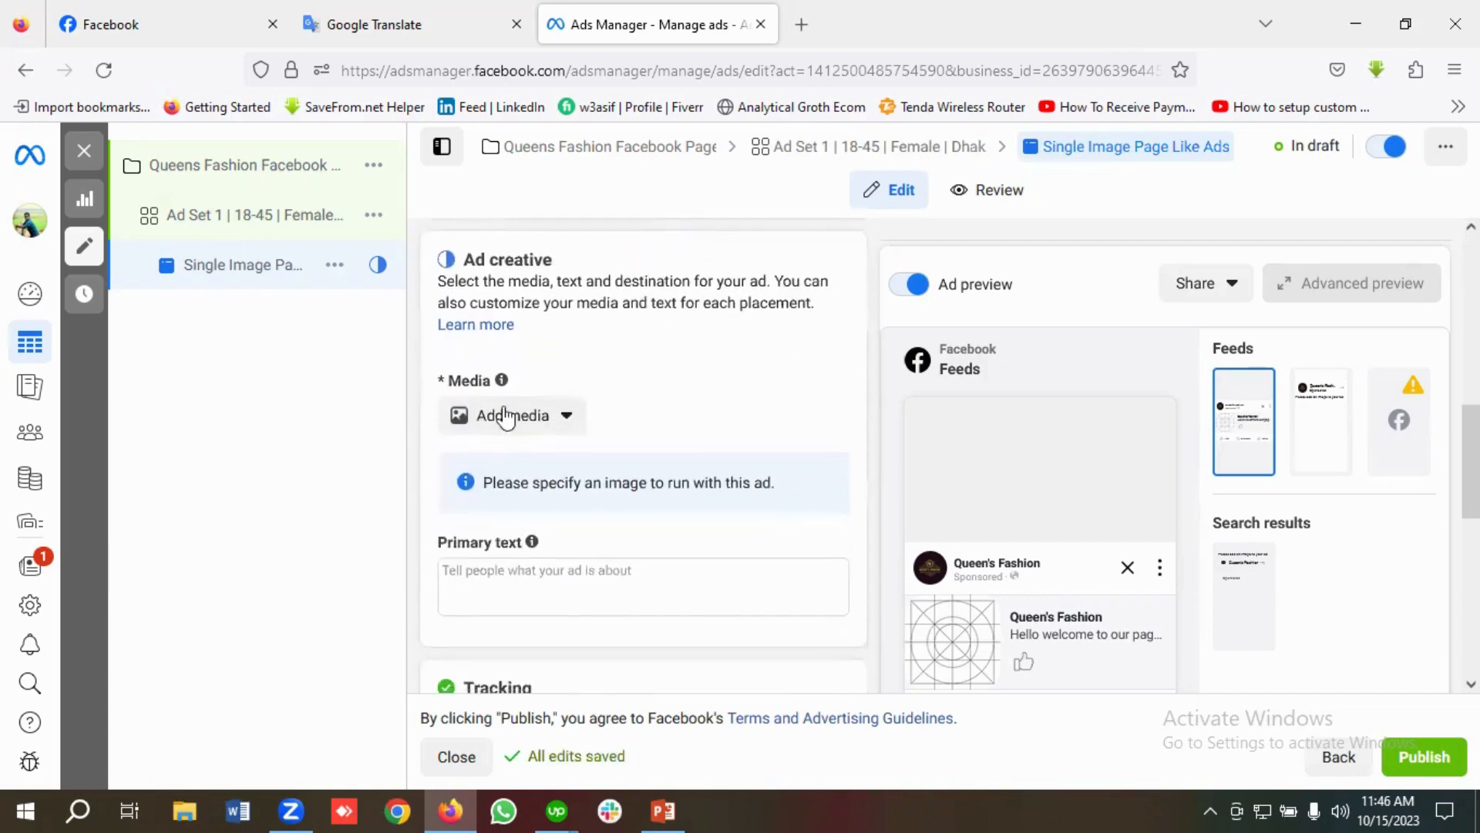
click(507, 424)
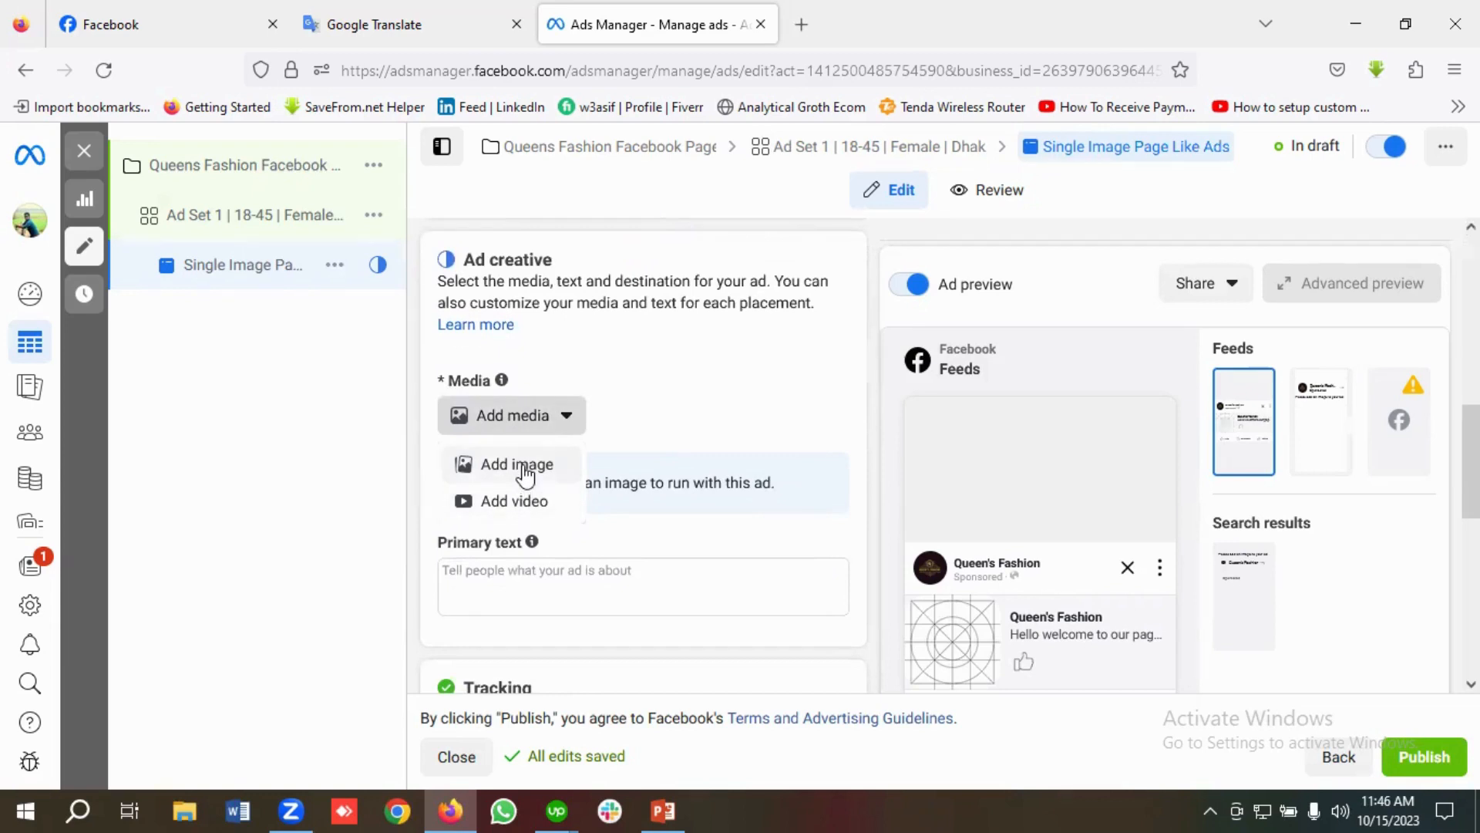
click(525, 472)
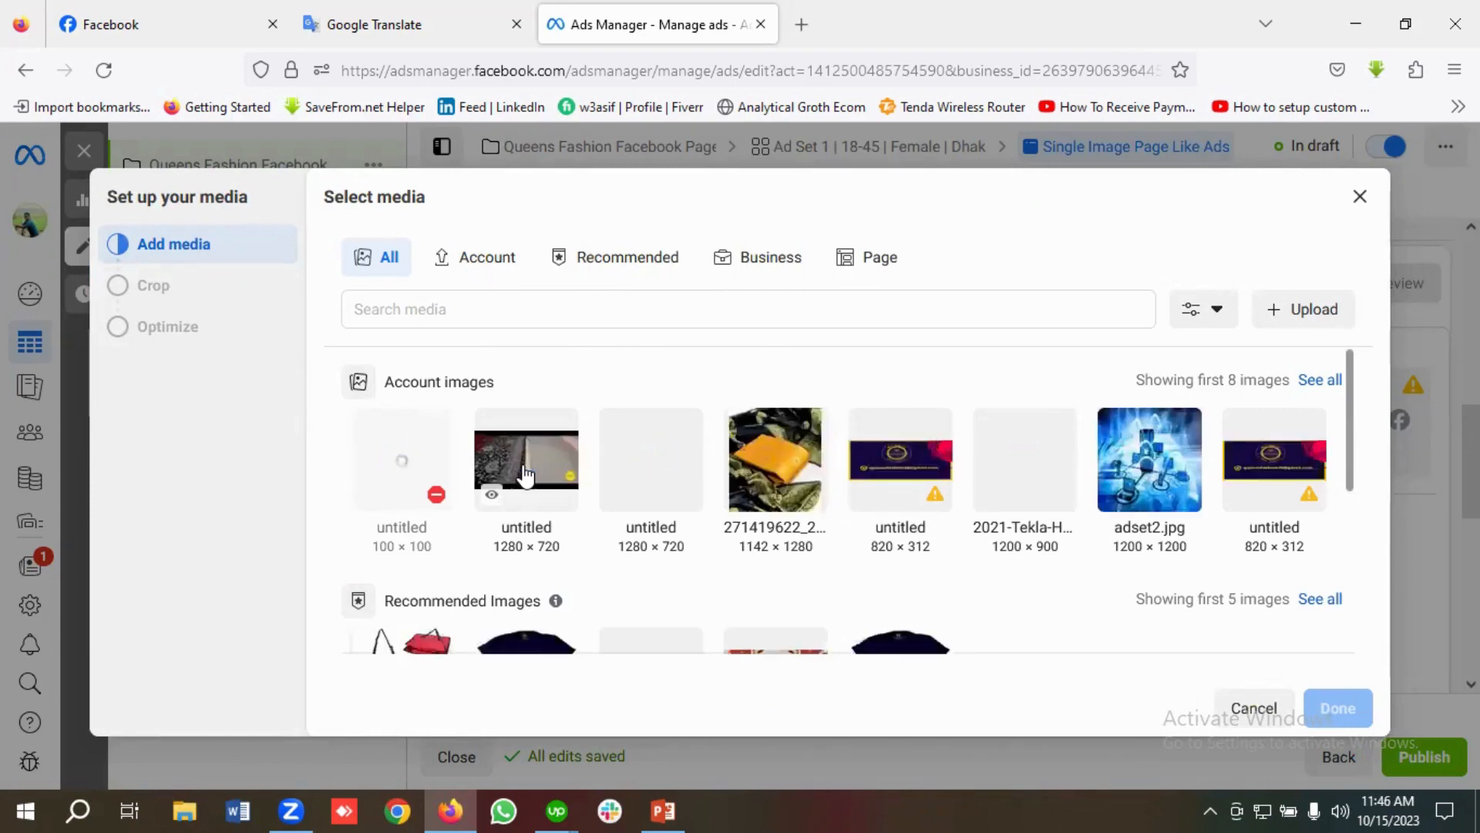
click(778, 472)
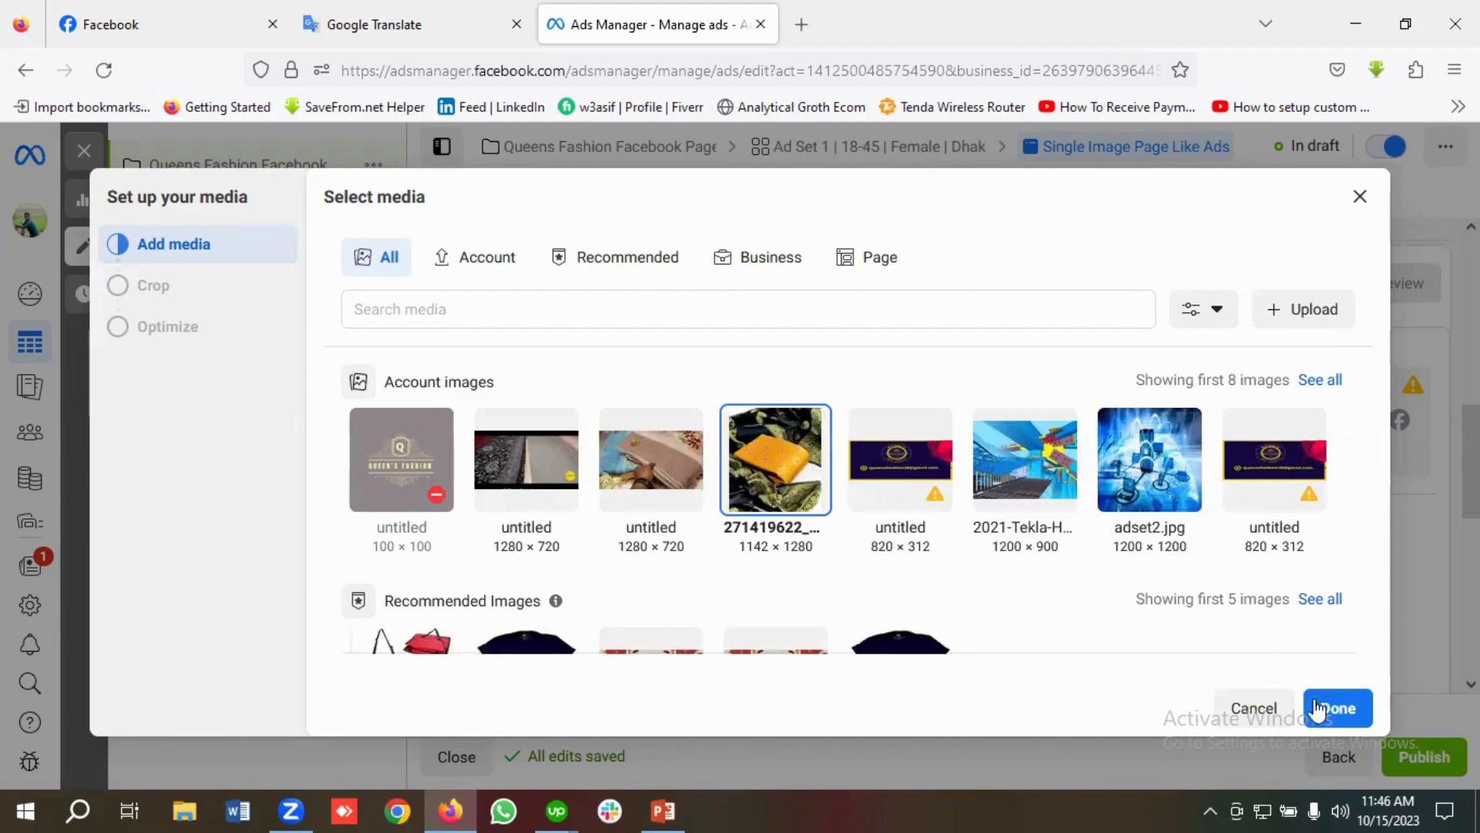
click(1342, 709)
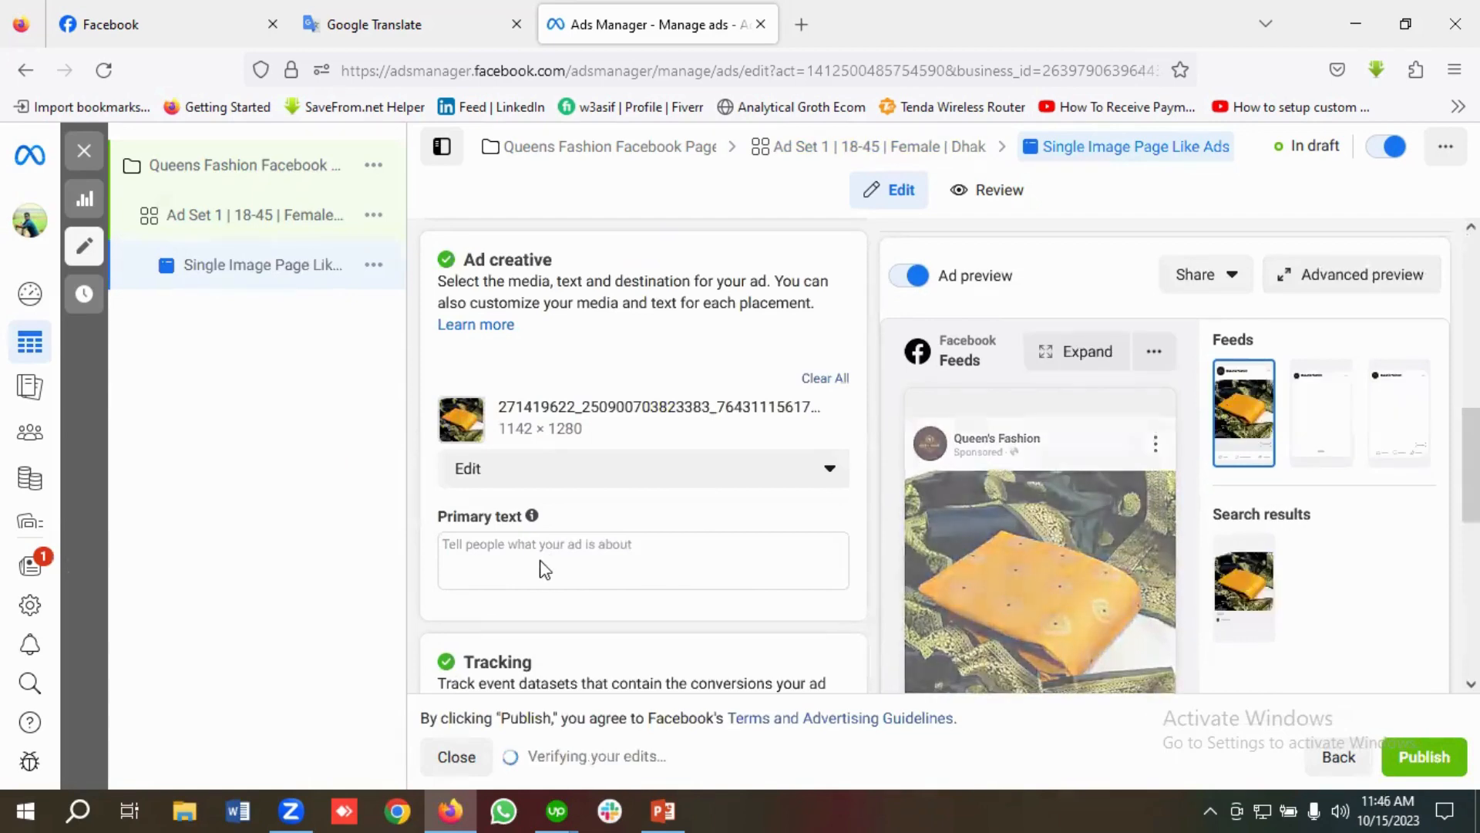
Step: Copy the full ad set 1 primary text from the brief in Google Translate, from "Elevate Your Style with QueensFashion" to the closing "Hit Like" line
scroll(549, 557, down, 1)
click(501, 460)
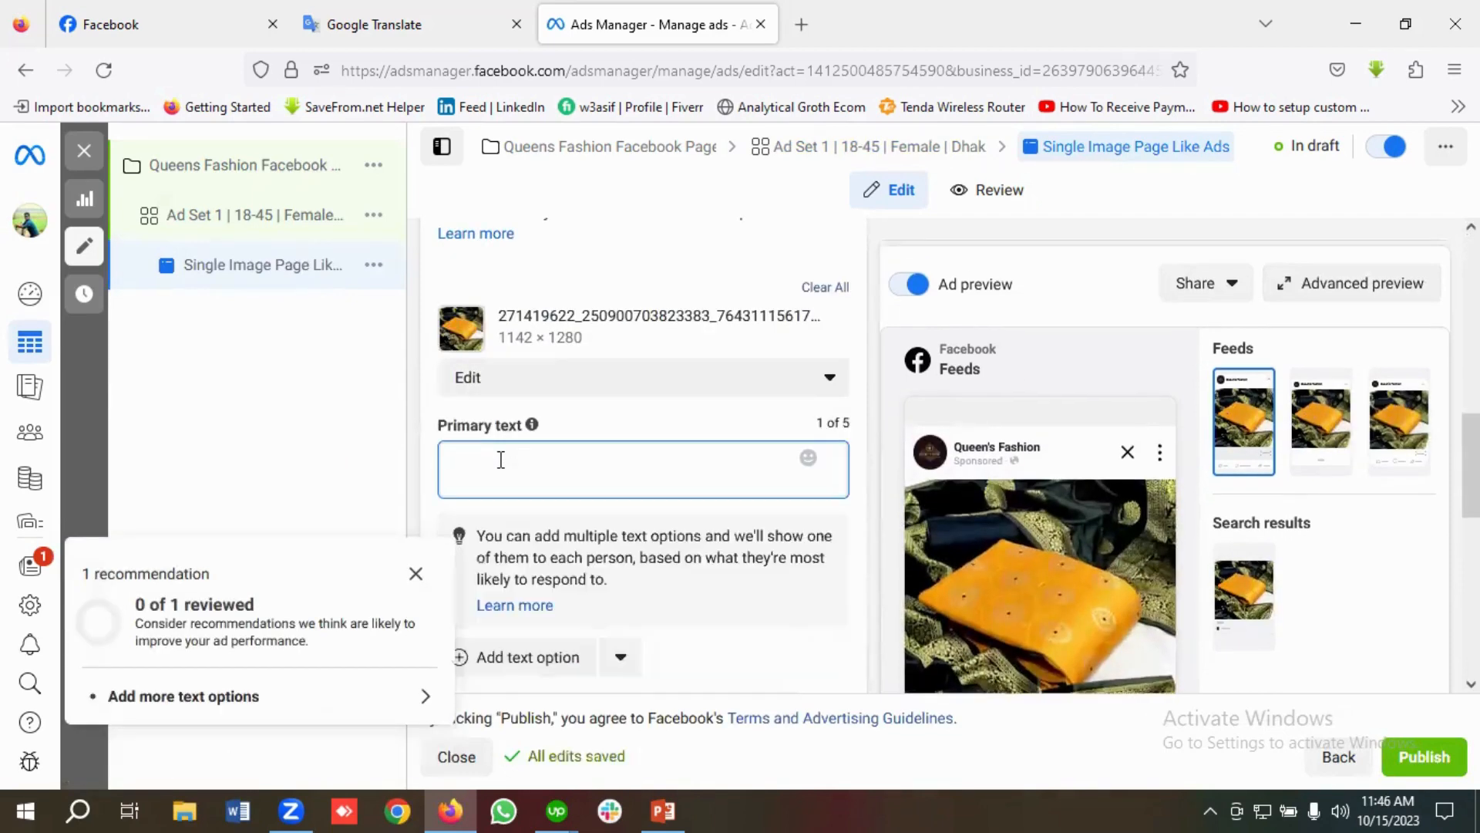
click(347, 17)
scroll(262, 412, up, 3)
scroll(266, 410, up, 3)
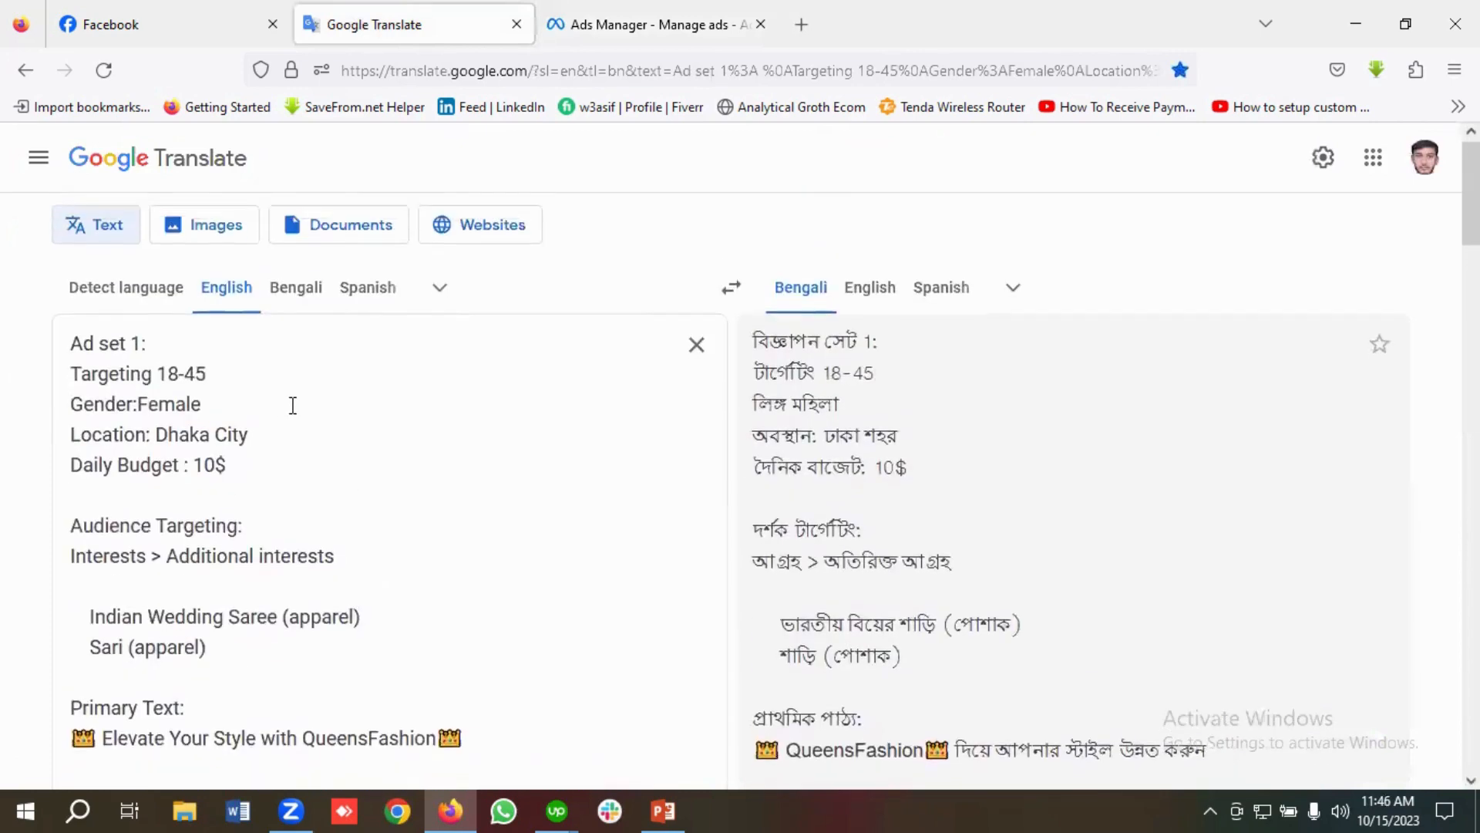
scroll(293, 407, down, 6)
drag(71, 299, 542, 626)
scroll(386, 470, down, 3)
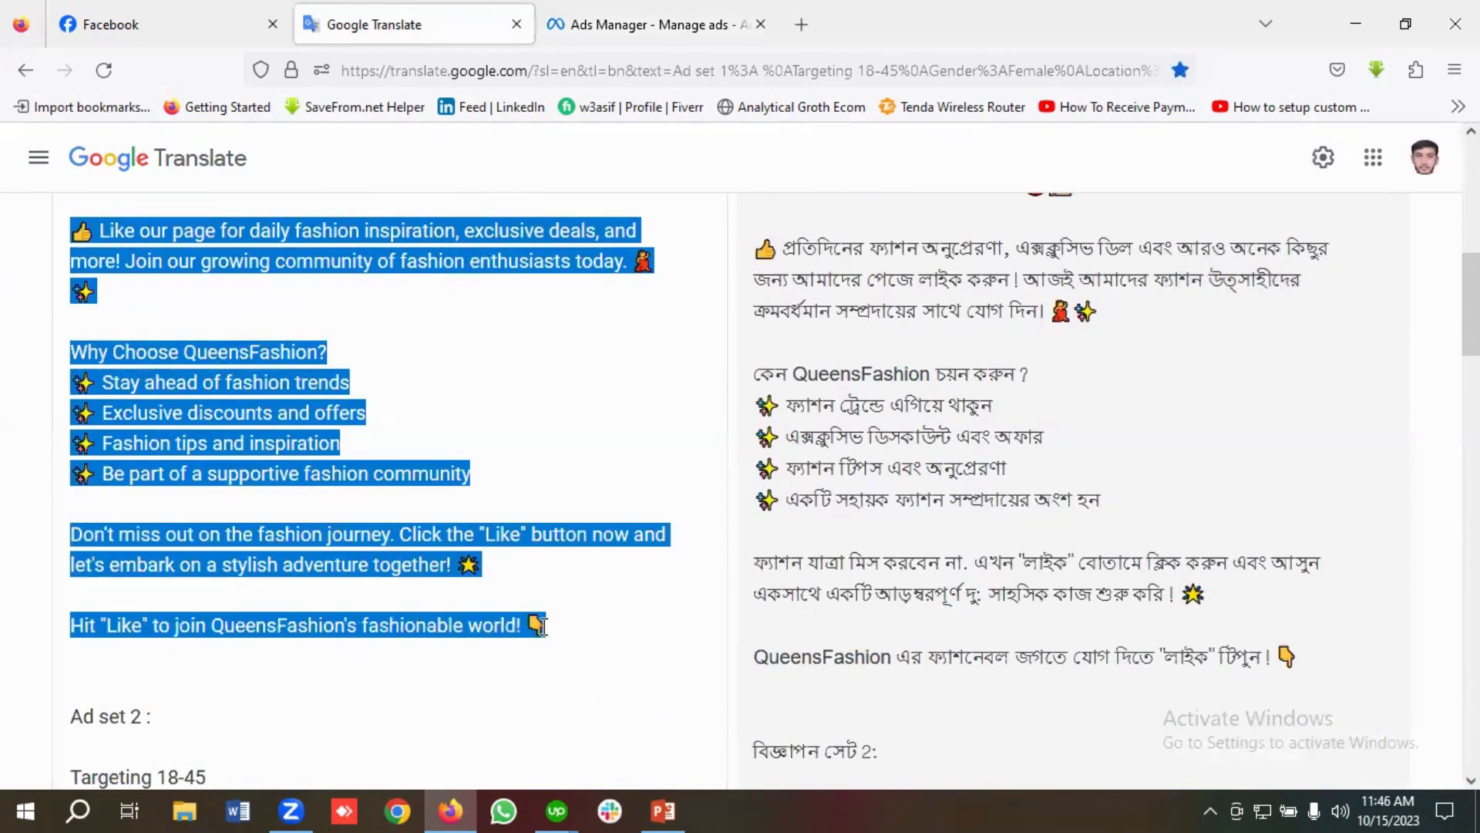
right_click(262, 465)
click(317, 183)
Step: Paste the copied QueensFashion text into the ad's primary text in Ads Manager and dismiss the text options recommendation
click(632, 32)
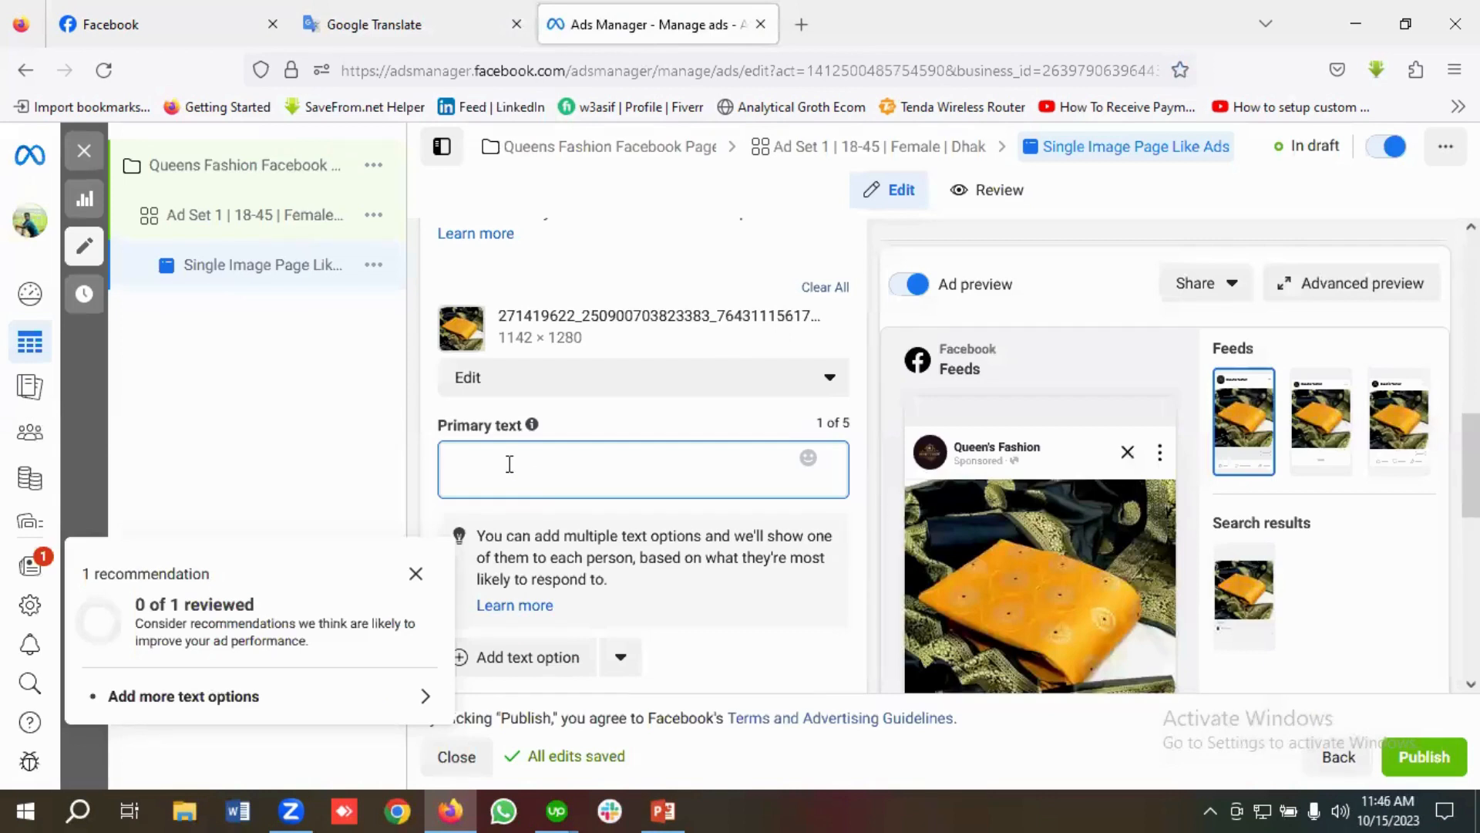
key(ctrl+v)
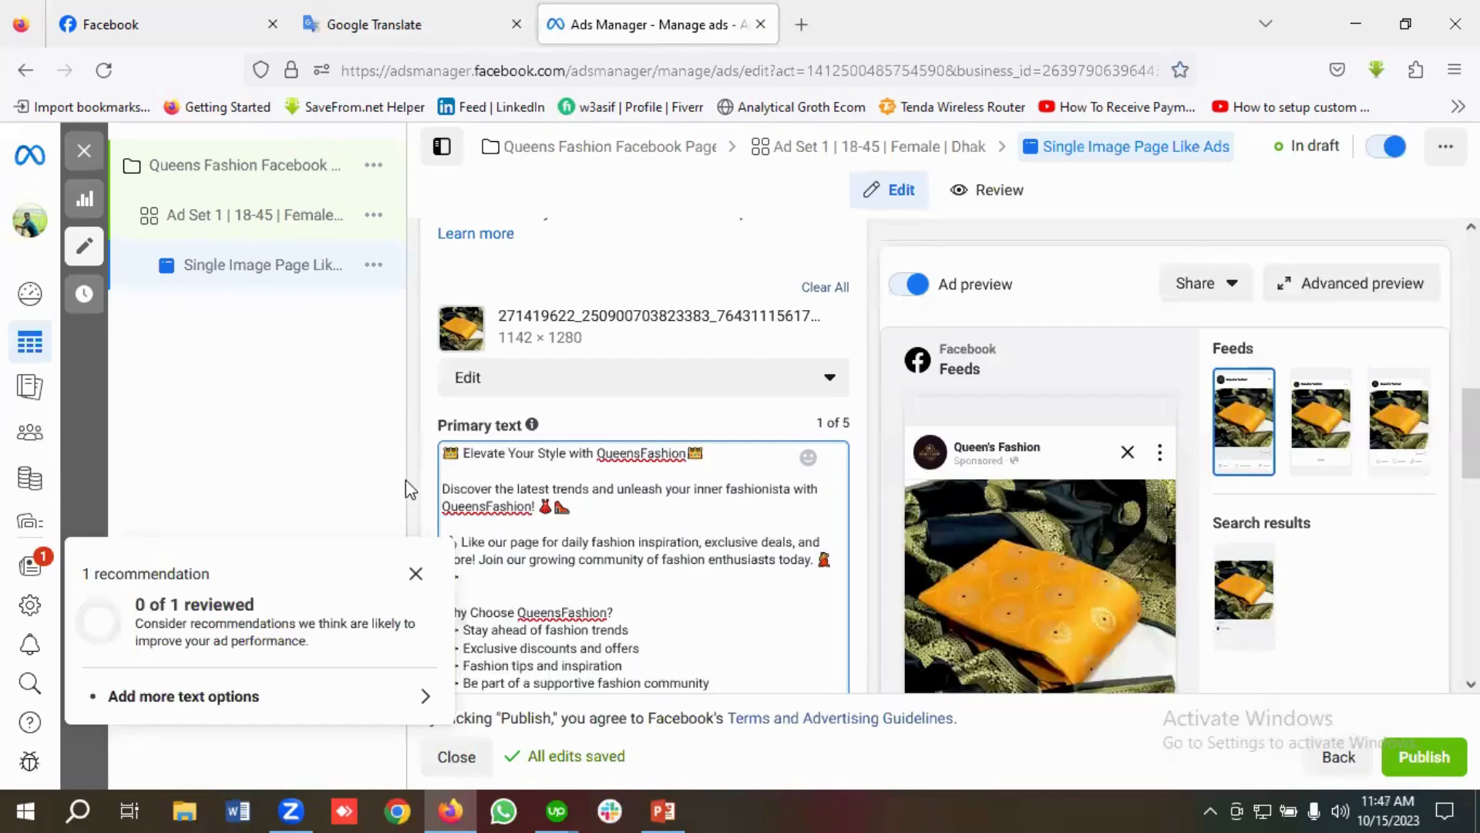
click(416, 574)
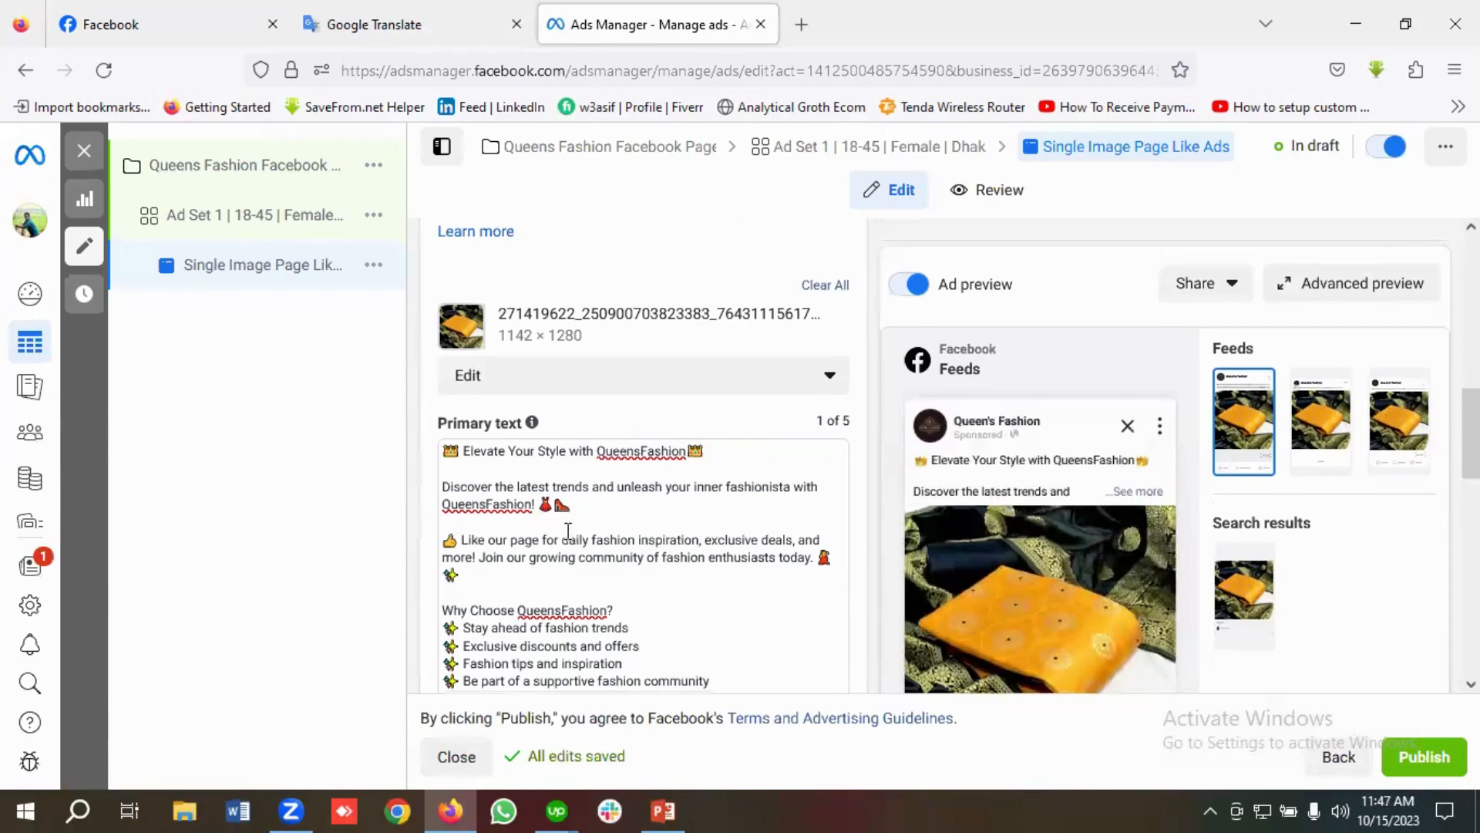
Step: Review the ad's primary text and tracking settings, and examine the advanced preview across the Facebook feed and search placements
scroll(569, 532, down, 2)
scroll(571, 538, up, 1)
scroll(571, 538, down, 2)
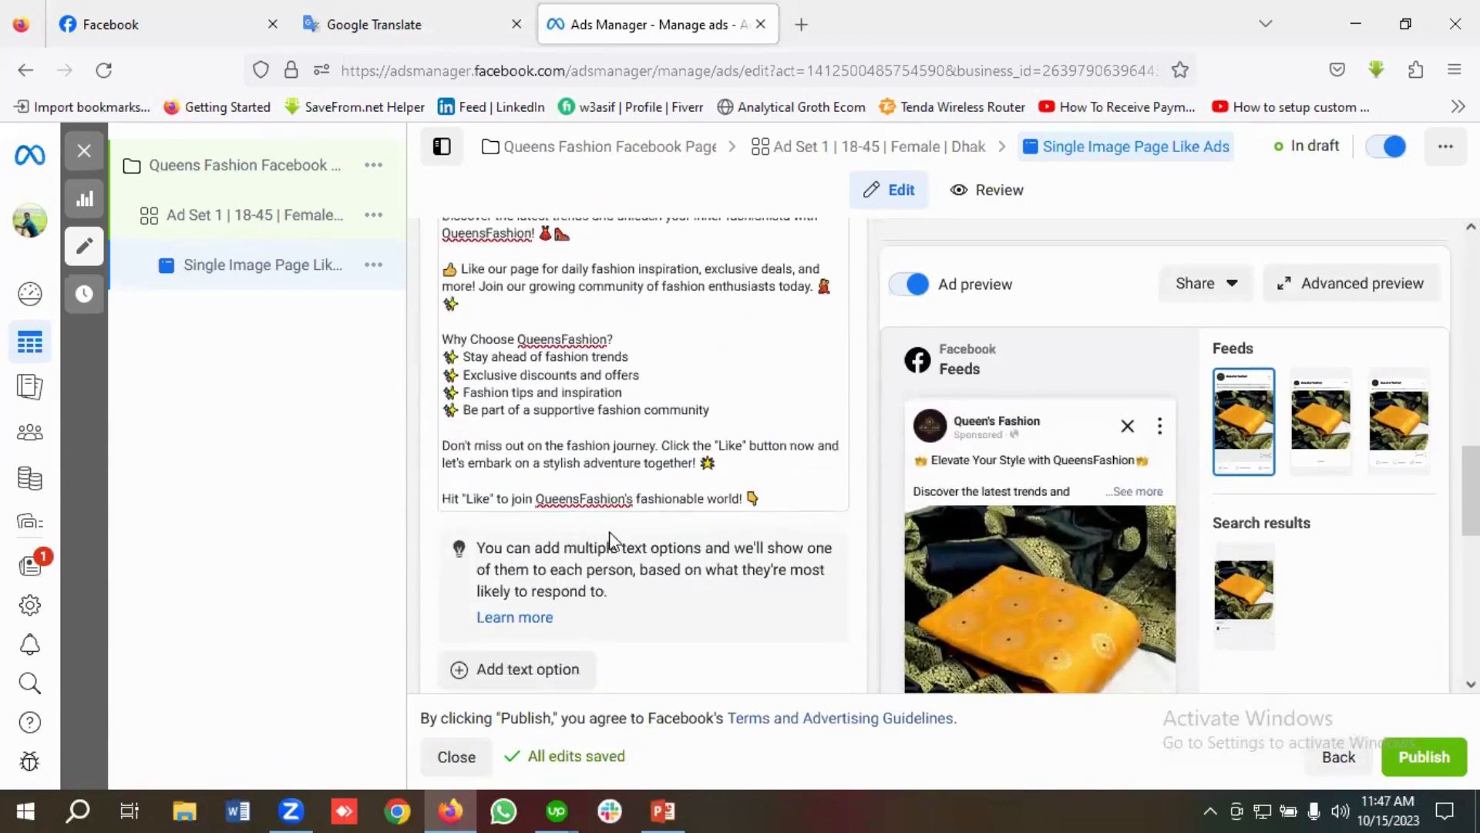
scroll(677, 524, down, 1)
scroll(677, 524, down, 7)
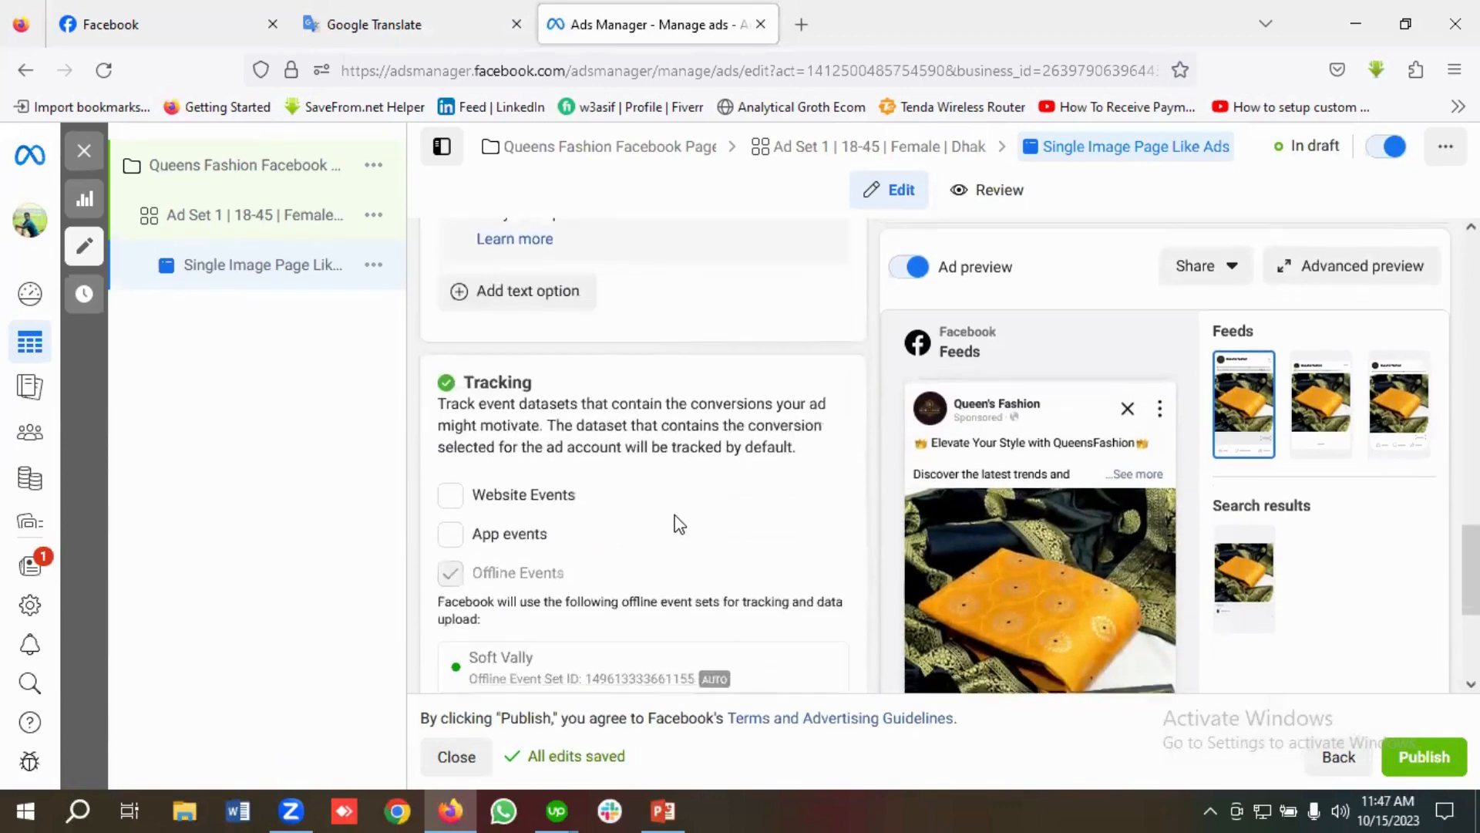
scroll(687, 539, up, 7)
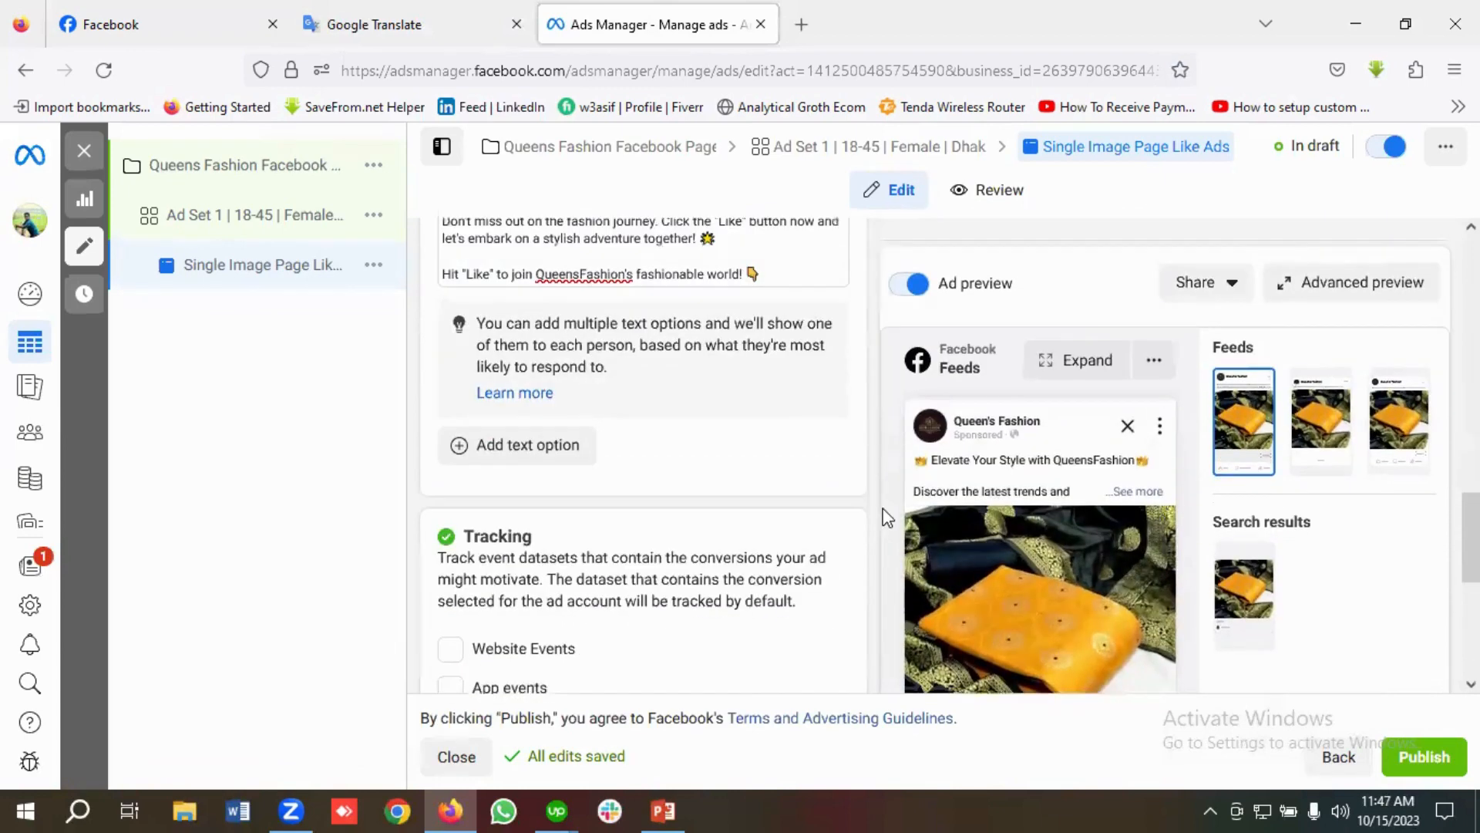
click(1346, 297)
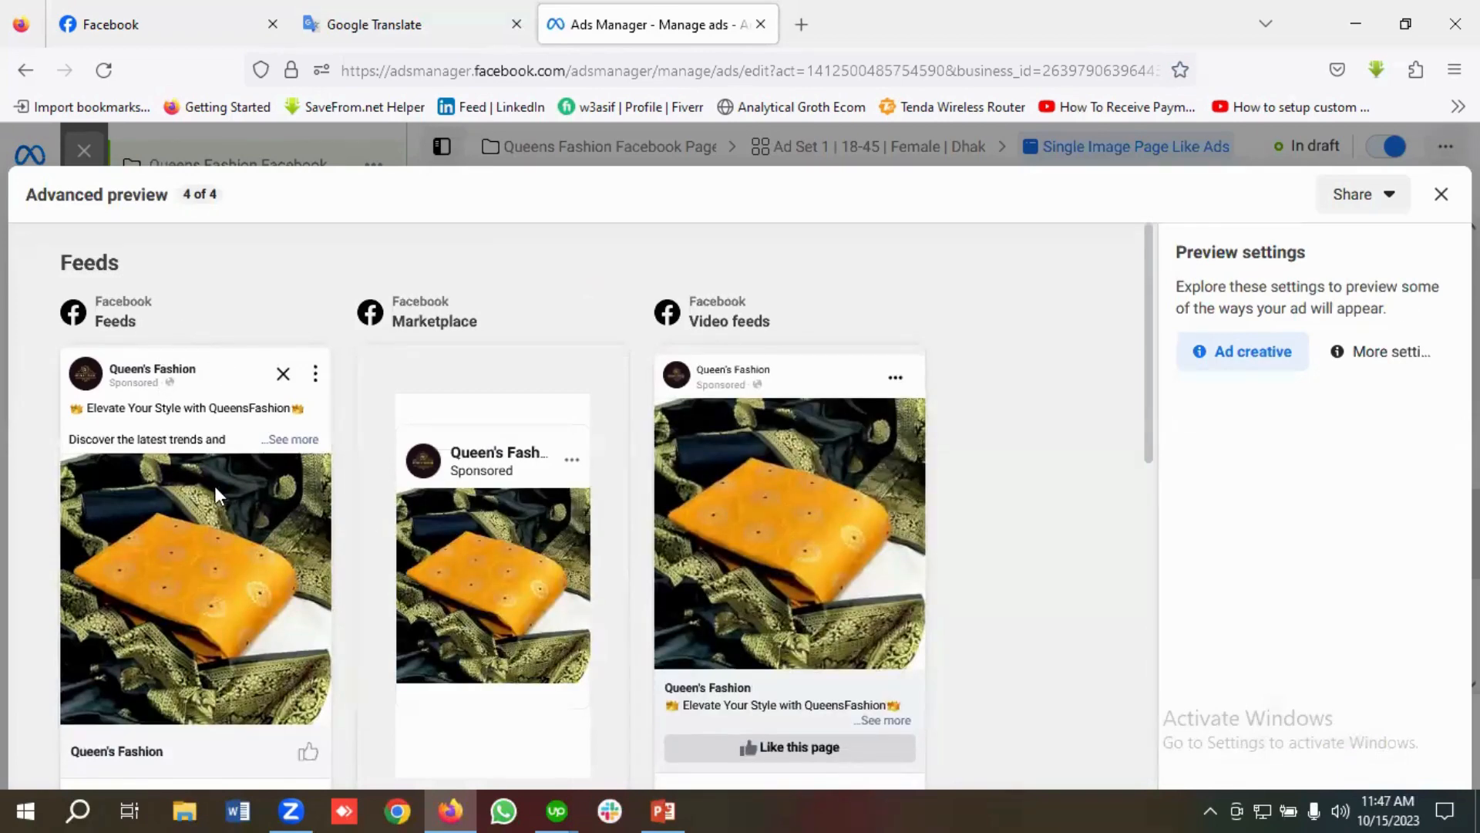
scroll(219, 511, down, 2)
scroll(225, 542, up, 2)
scroll(193, 594, down, 1)
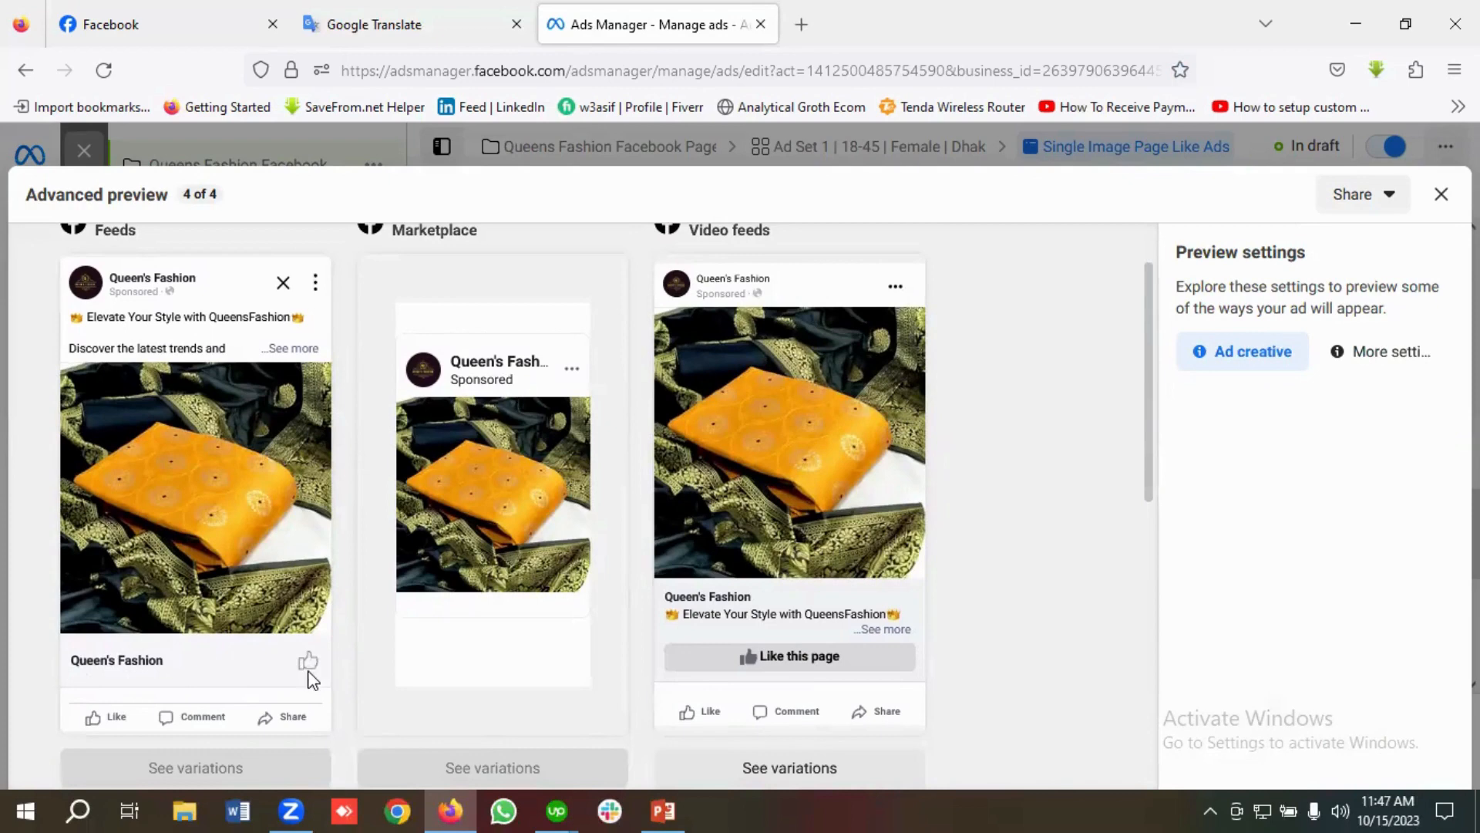
scroll(273, 604, up, 2)
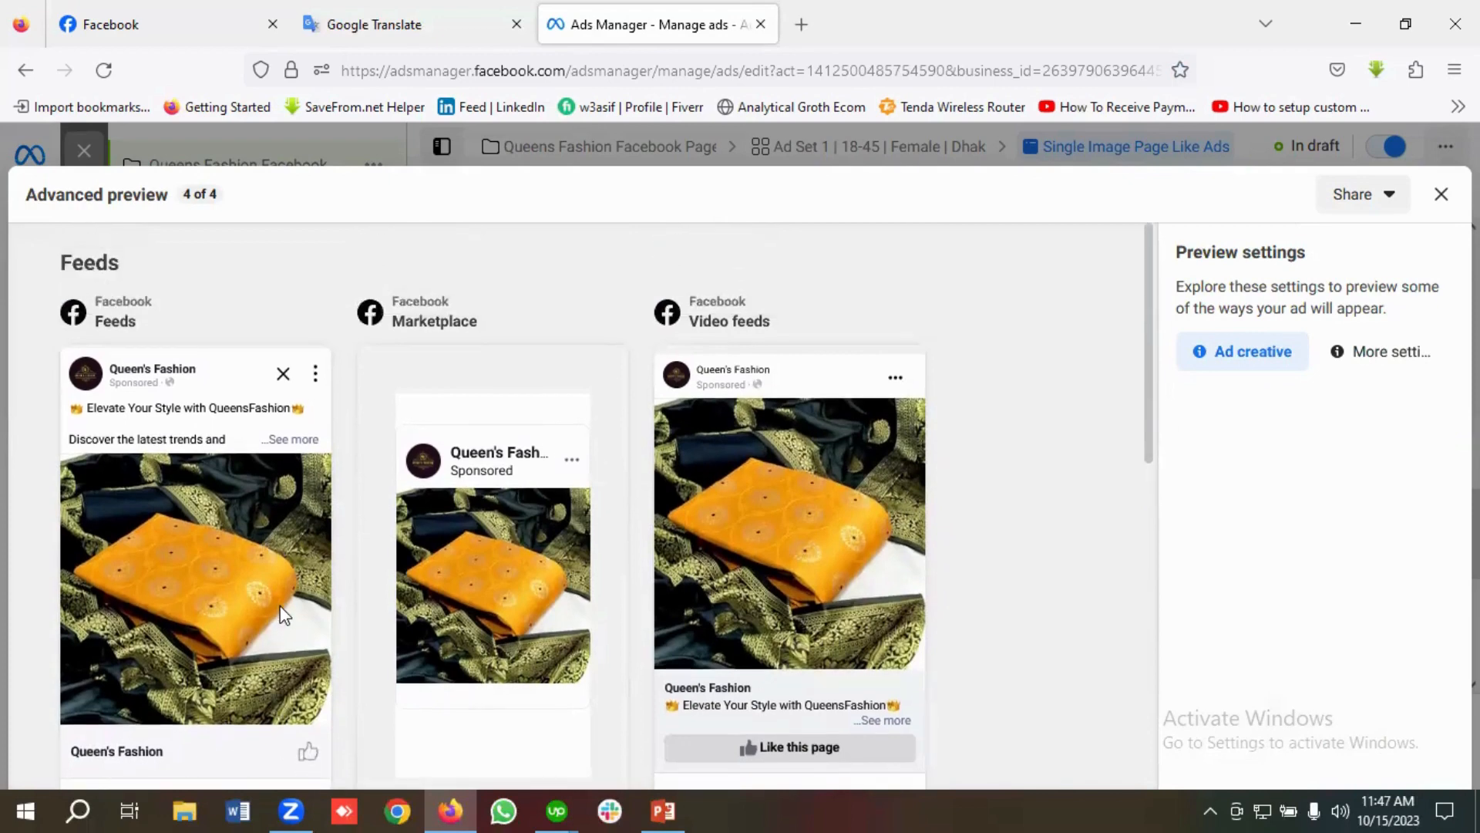
scroll(280, 605, down, 2)
scroll(279, 605, up, 2)
scroll(576, 464, down, 2)
scroll(580, 470, up, 2)
scroll(826, 391, down, 6)
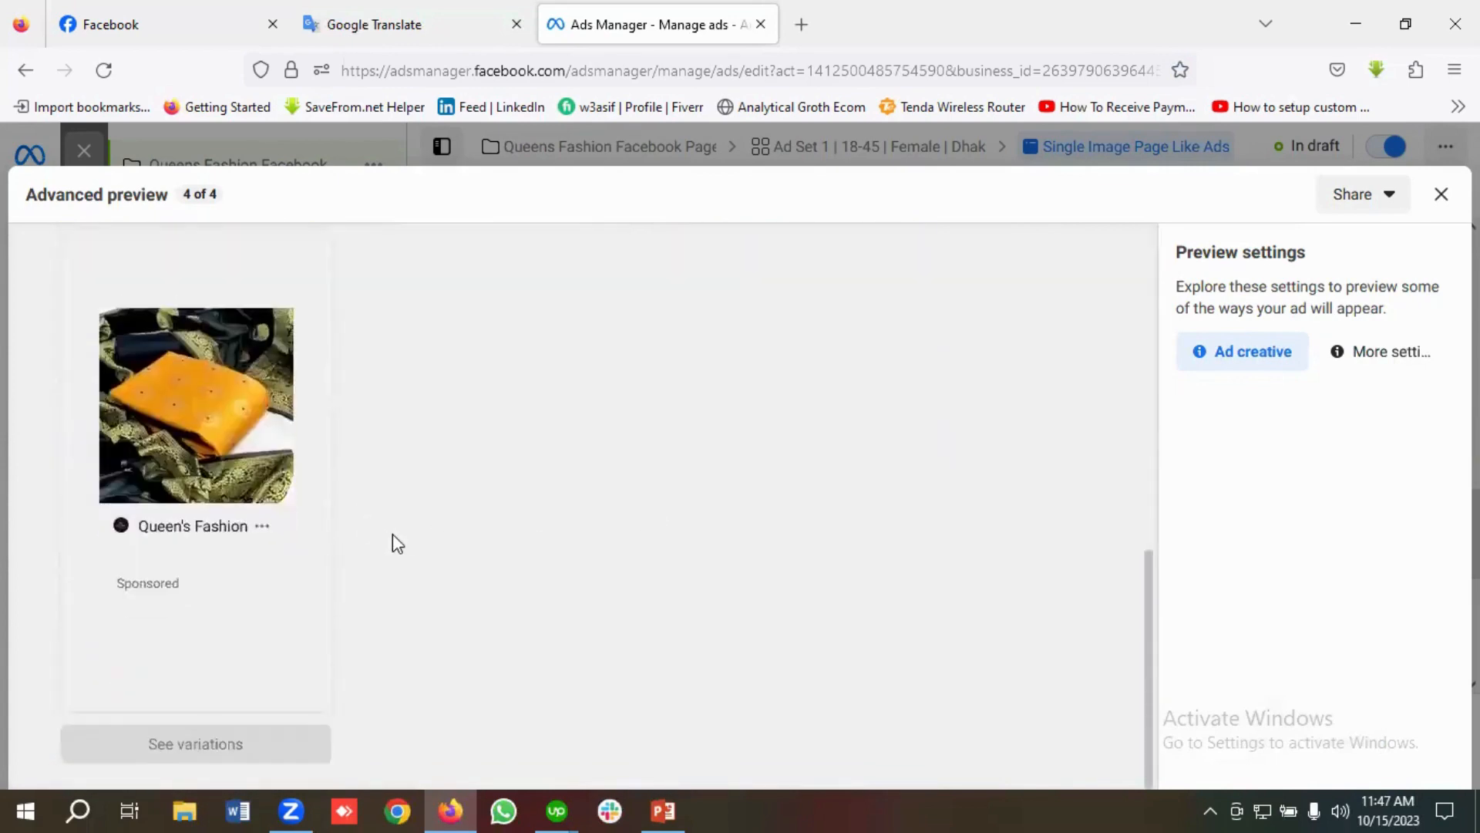
scroll(417, 549, up, 6)
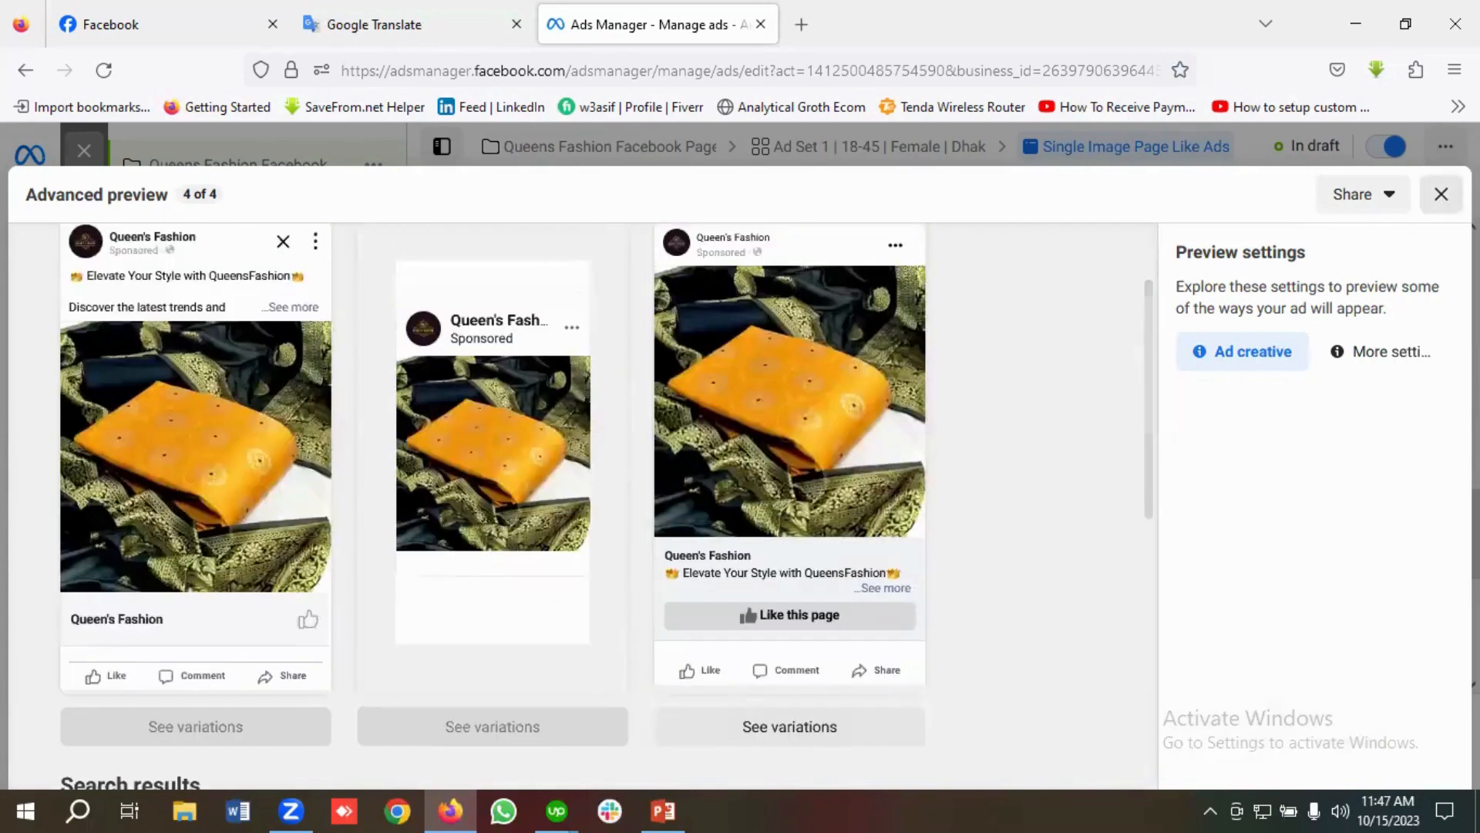
click(1442, 198)
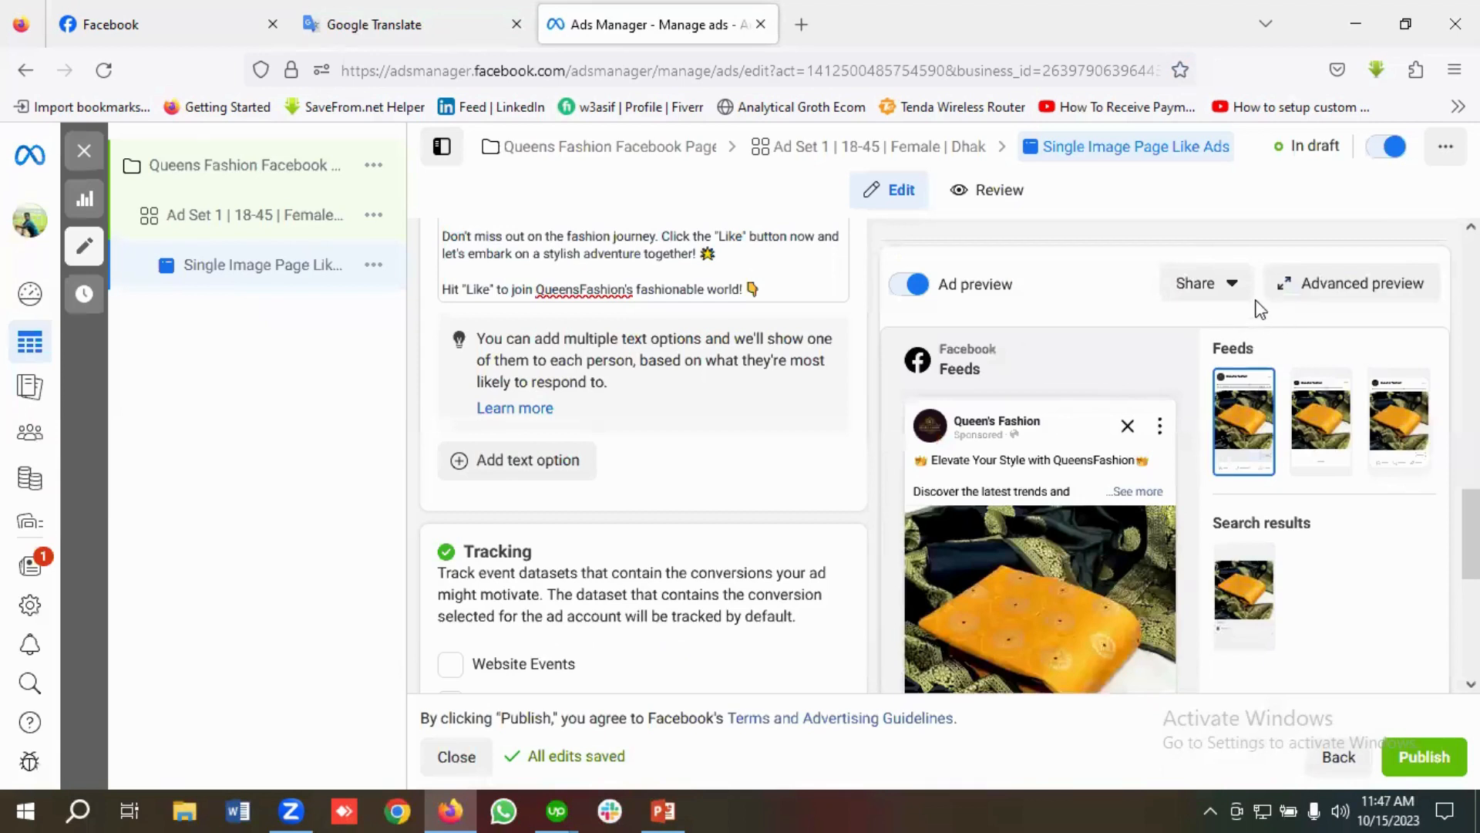
Step: Turn on link sharing for the ad preview with 30 days active and copy the generated link
click(1207, 286)
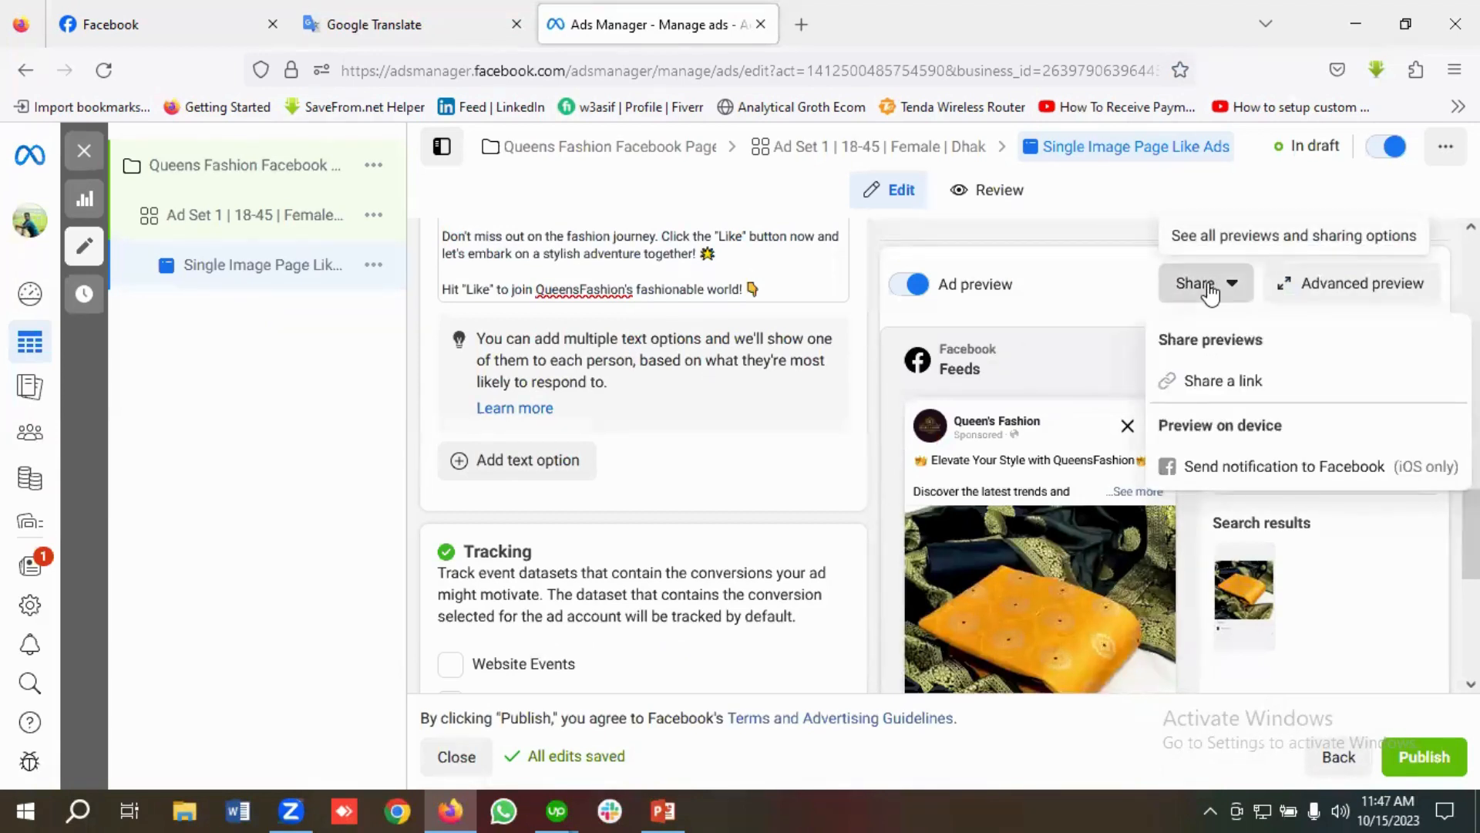
click(1222, 382)
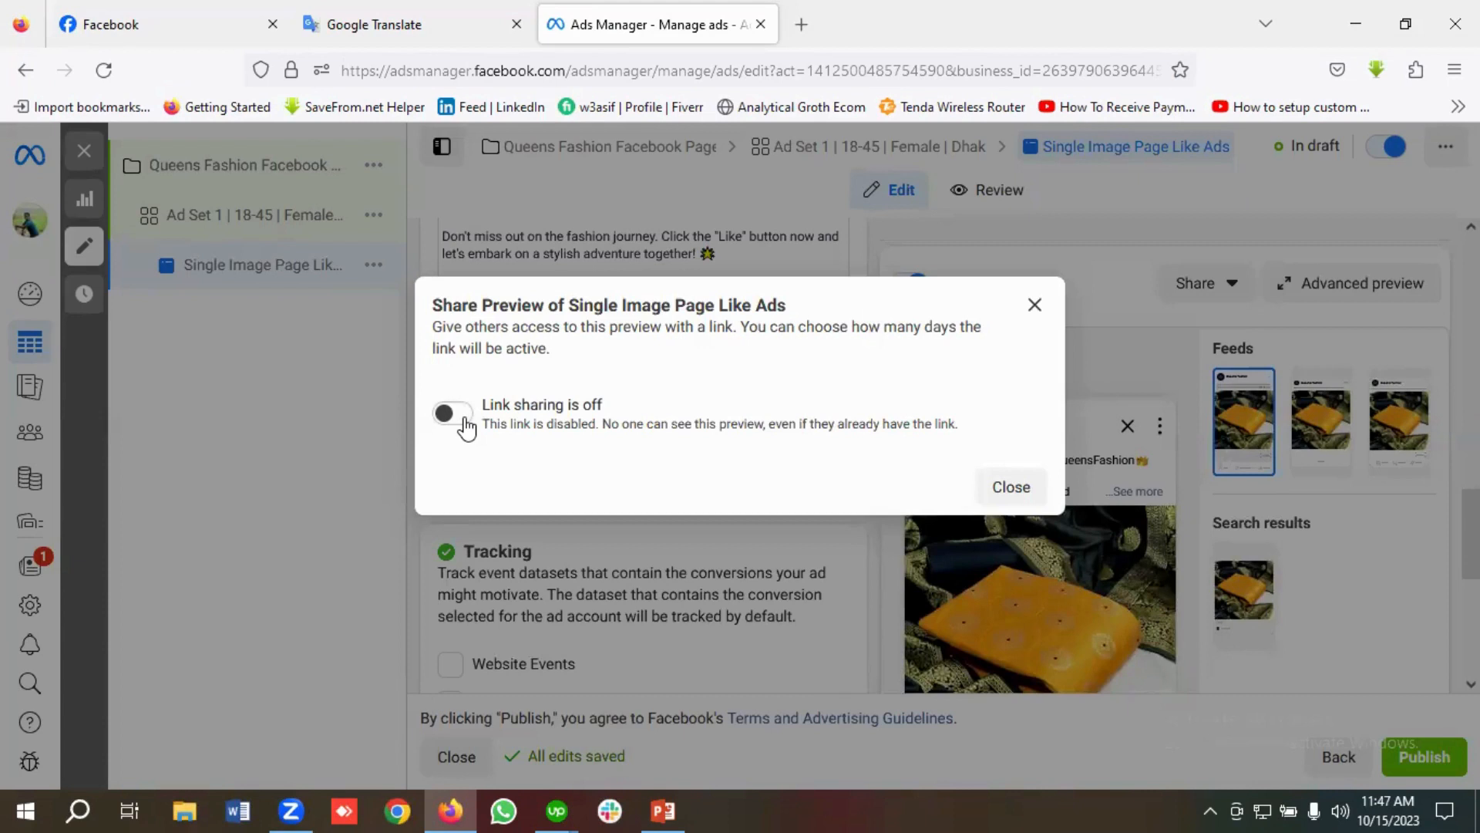
click(452, 413)
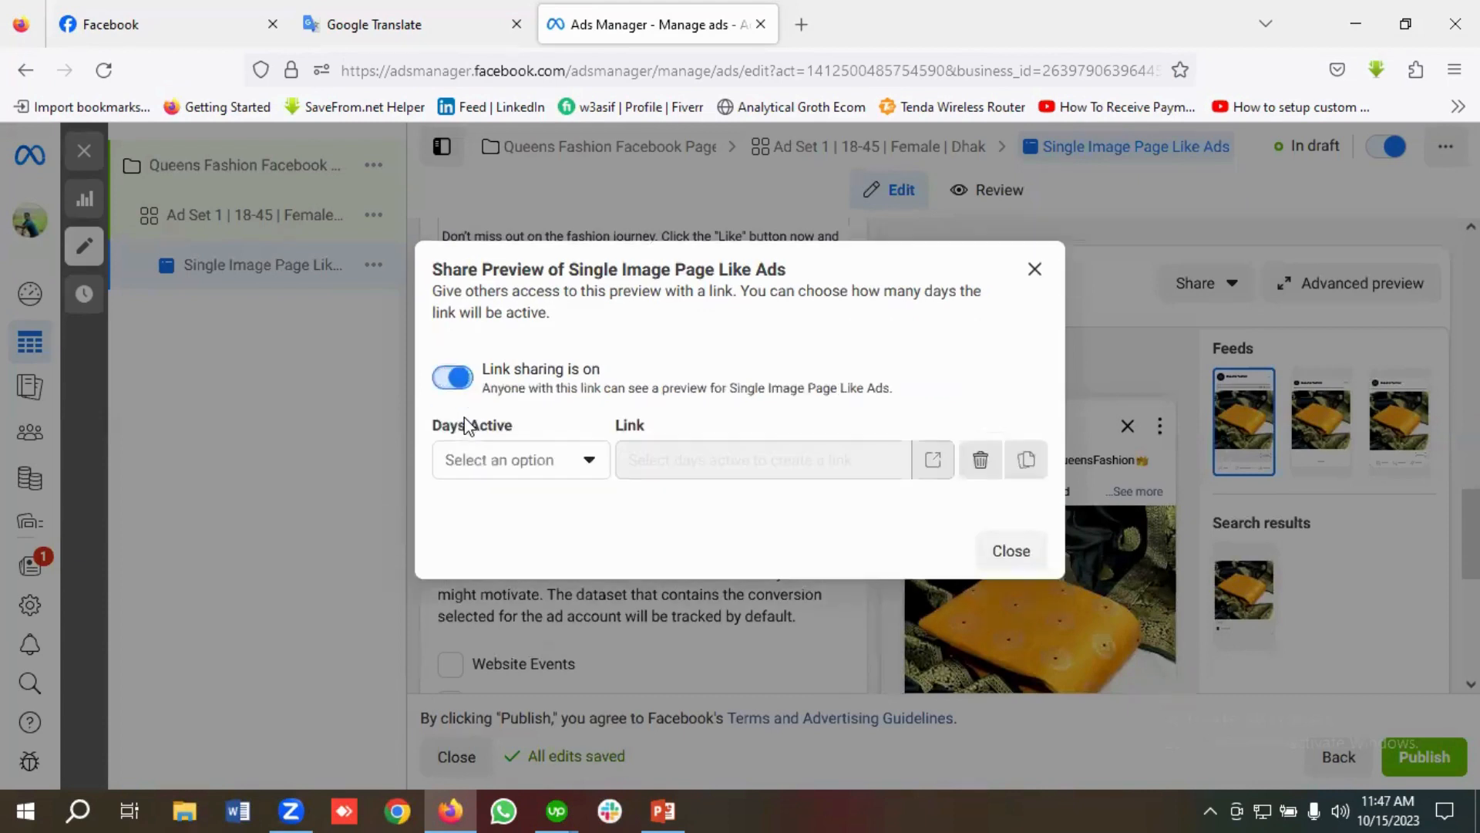
click(550, 462)
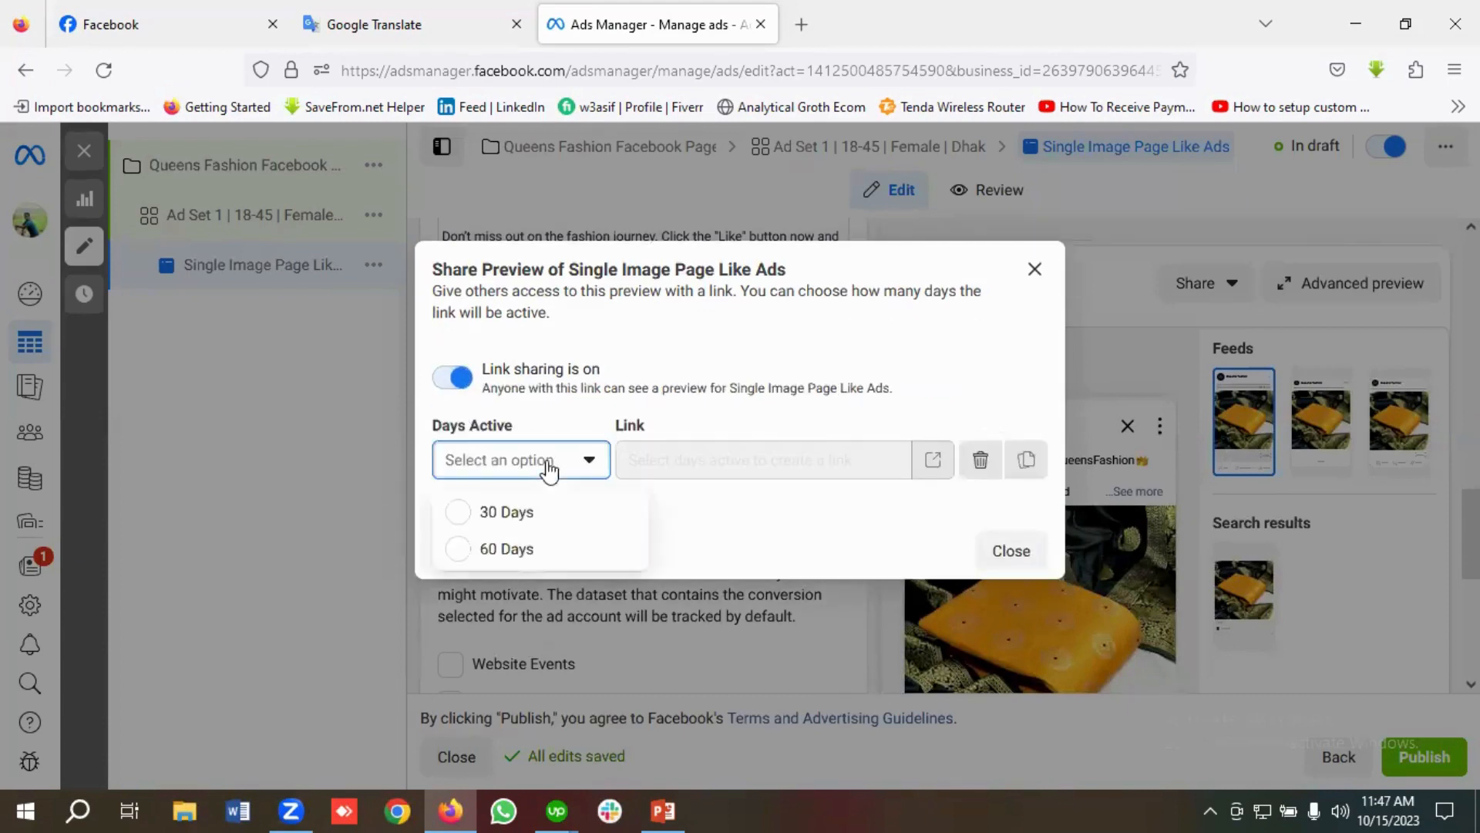
click(515, 517)
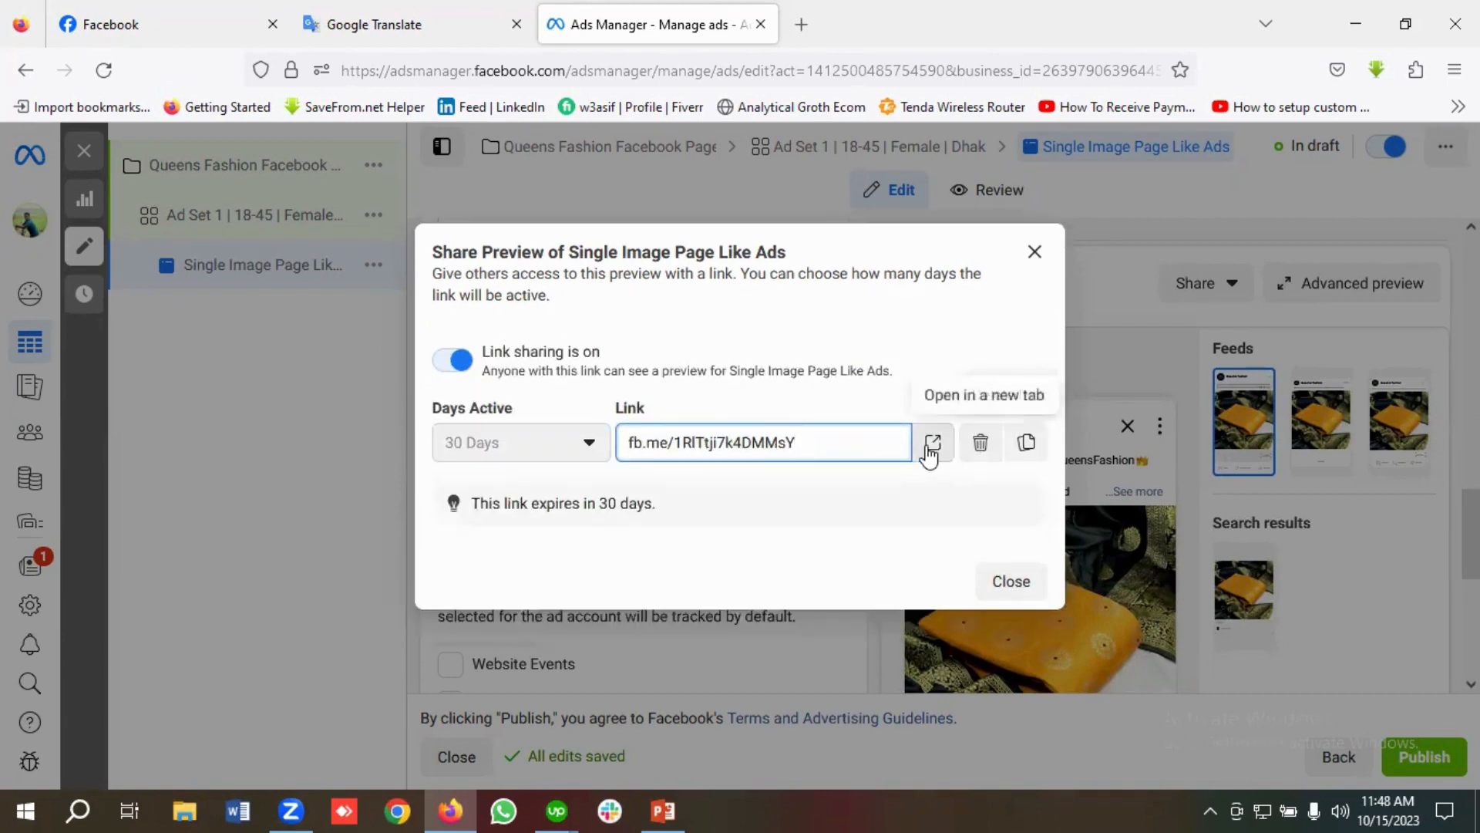
click(1020, 454)
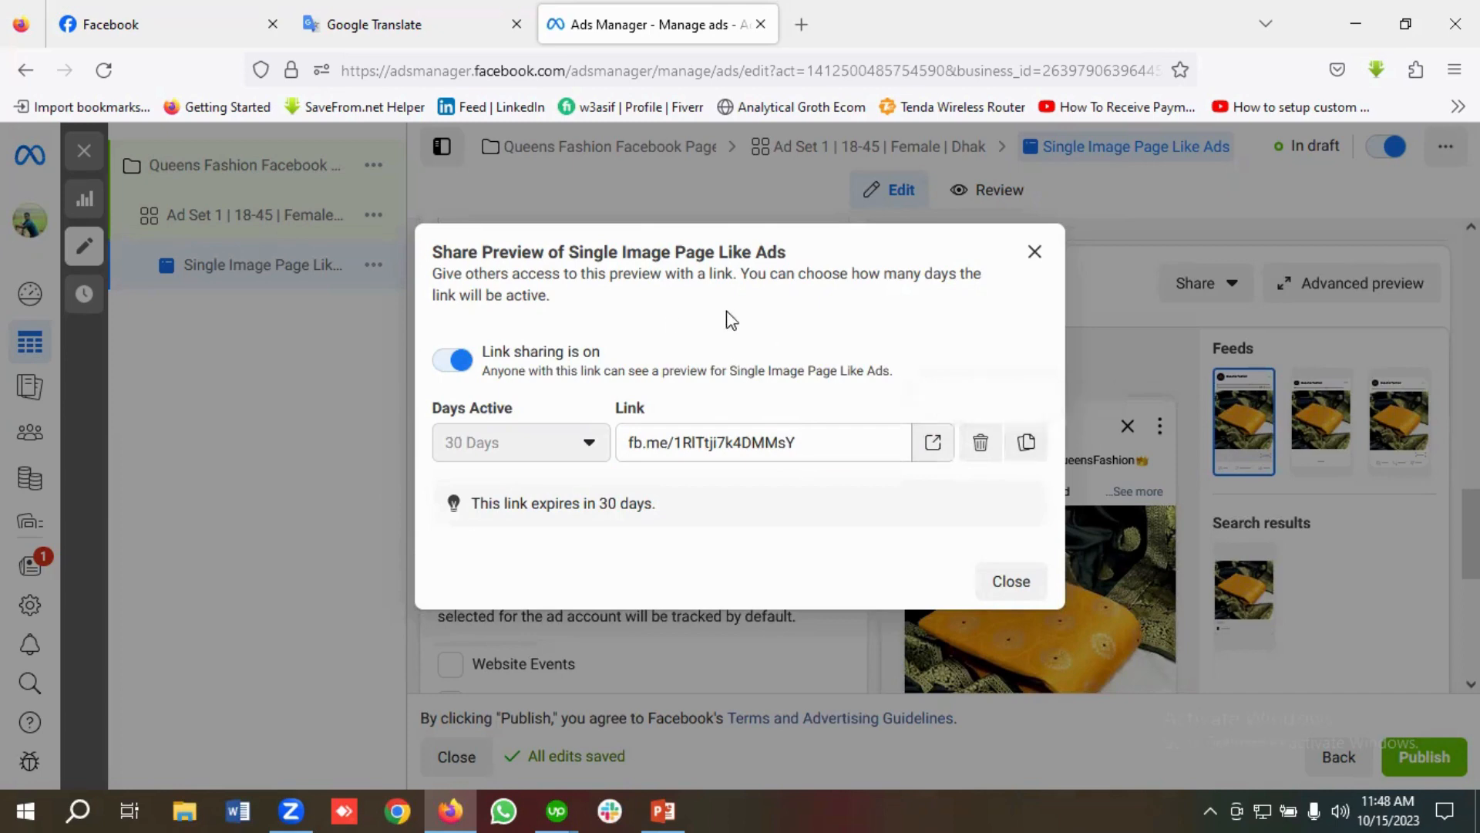
click(1036, 252)
Step: Quickly duplicate ad set 1 and its copy so the campaign holds three ad sets, each with its single-image ad
scroll(729, 478, down, 5)
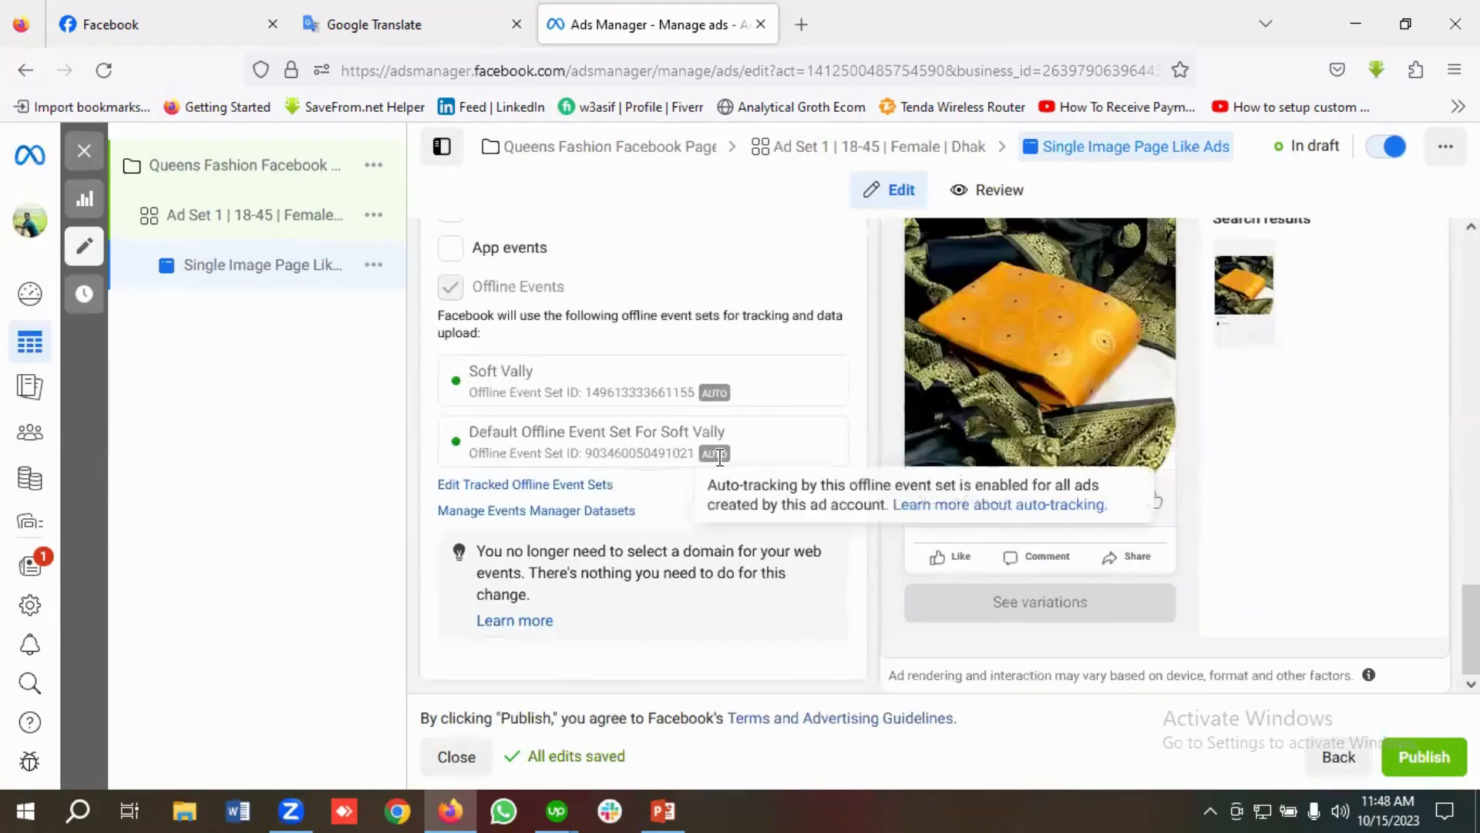
scroll(718, 465, up, 4)
scroll(718, 455, up, 15)
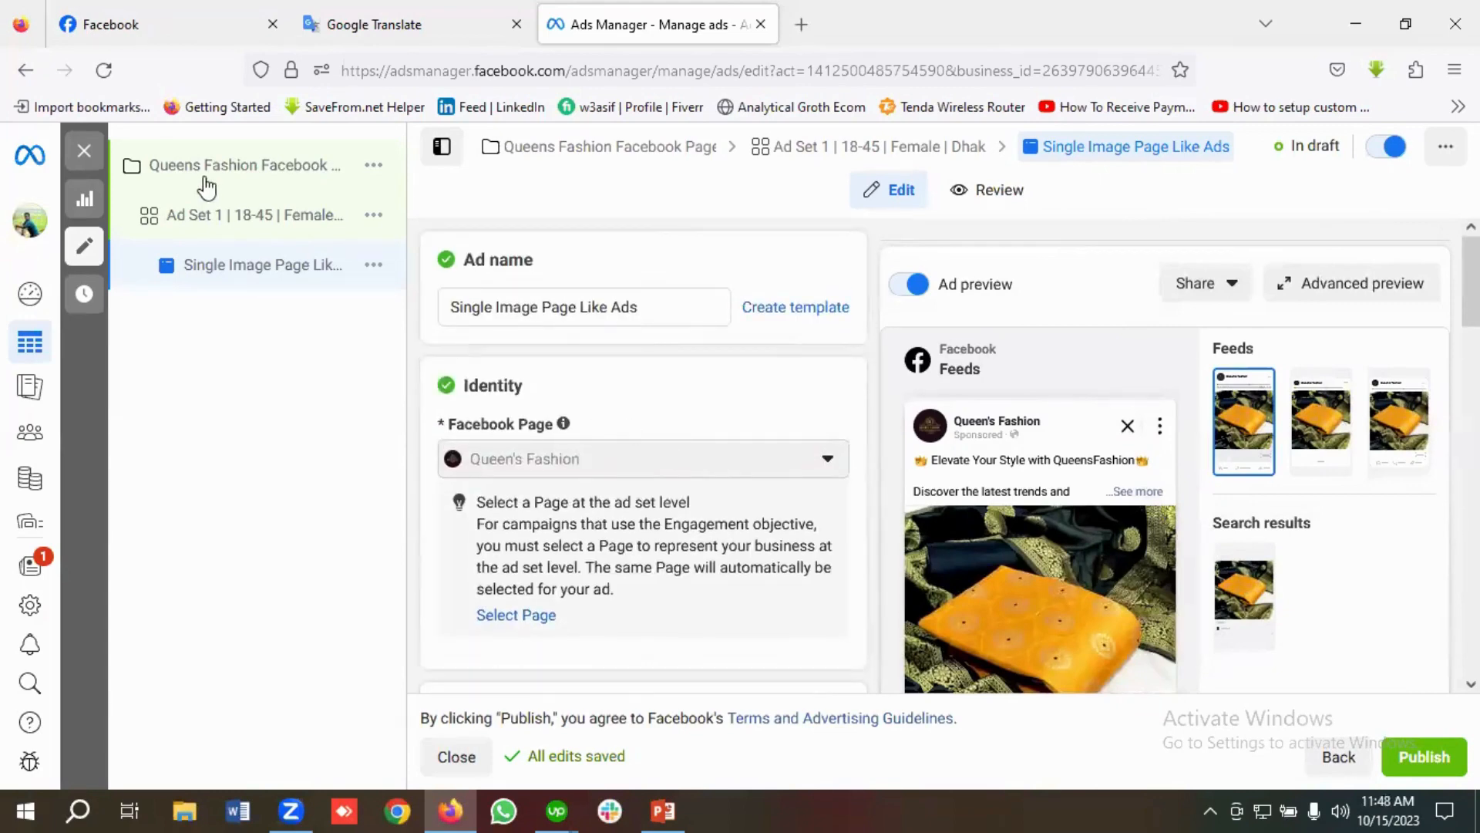
click(299, 223)
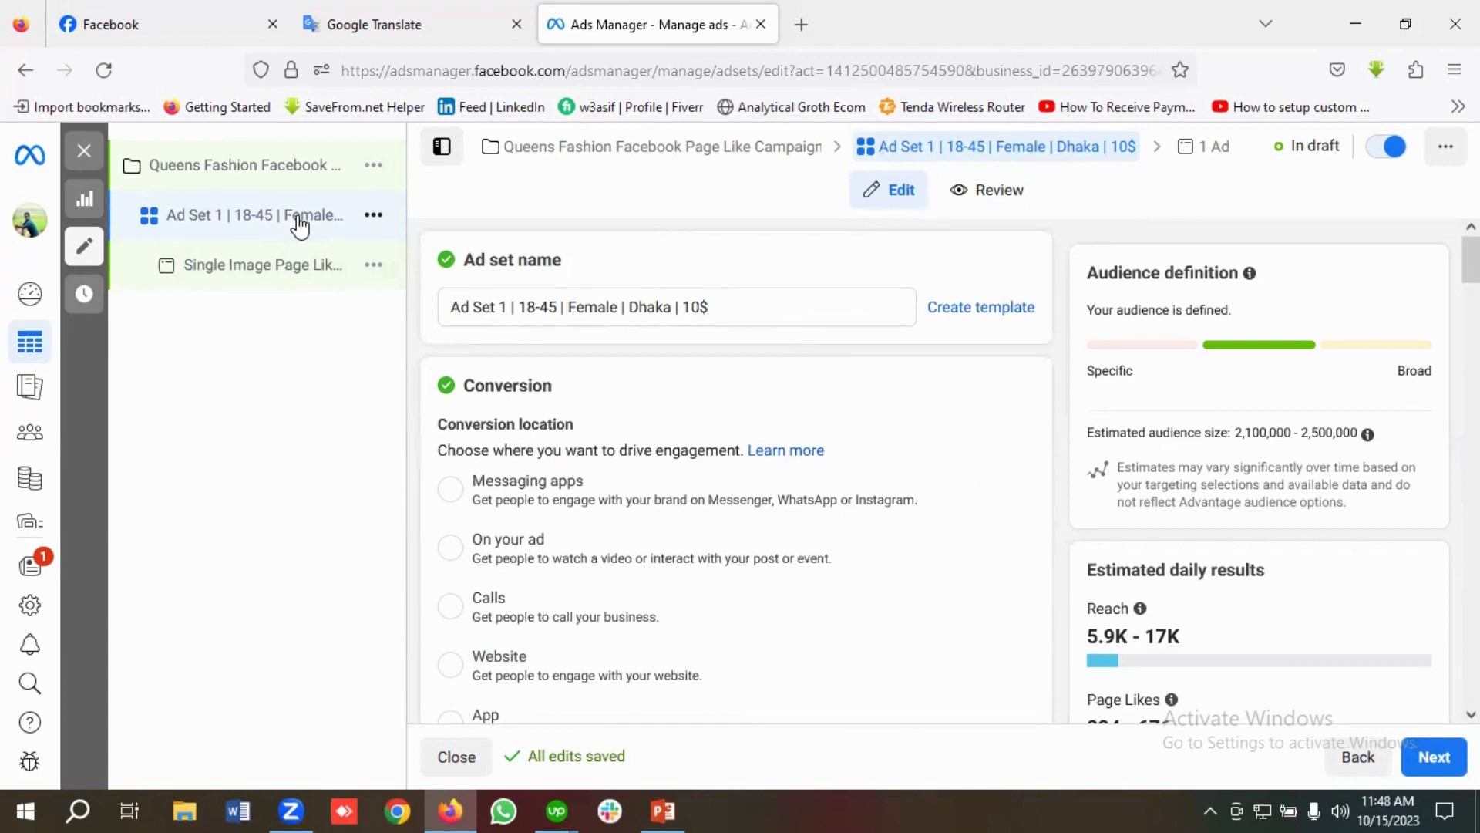
click(374, 220)
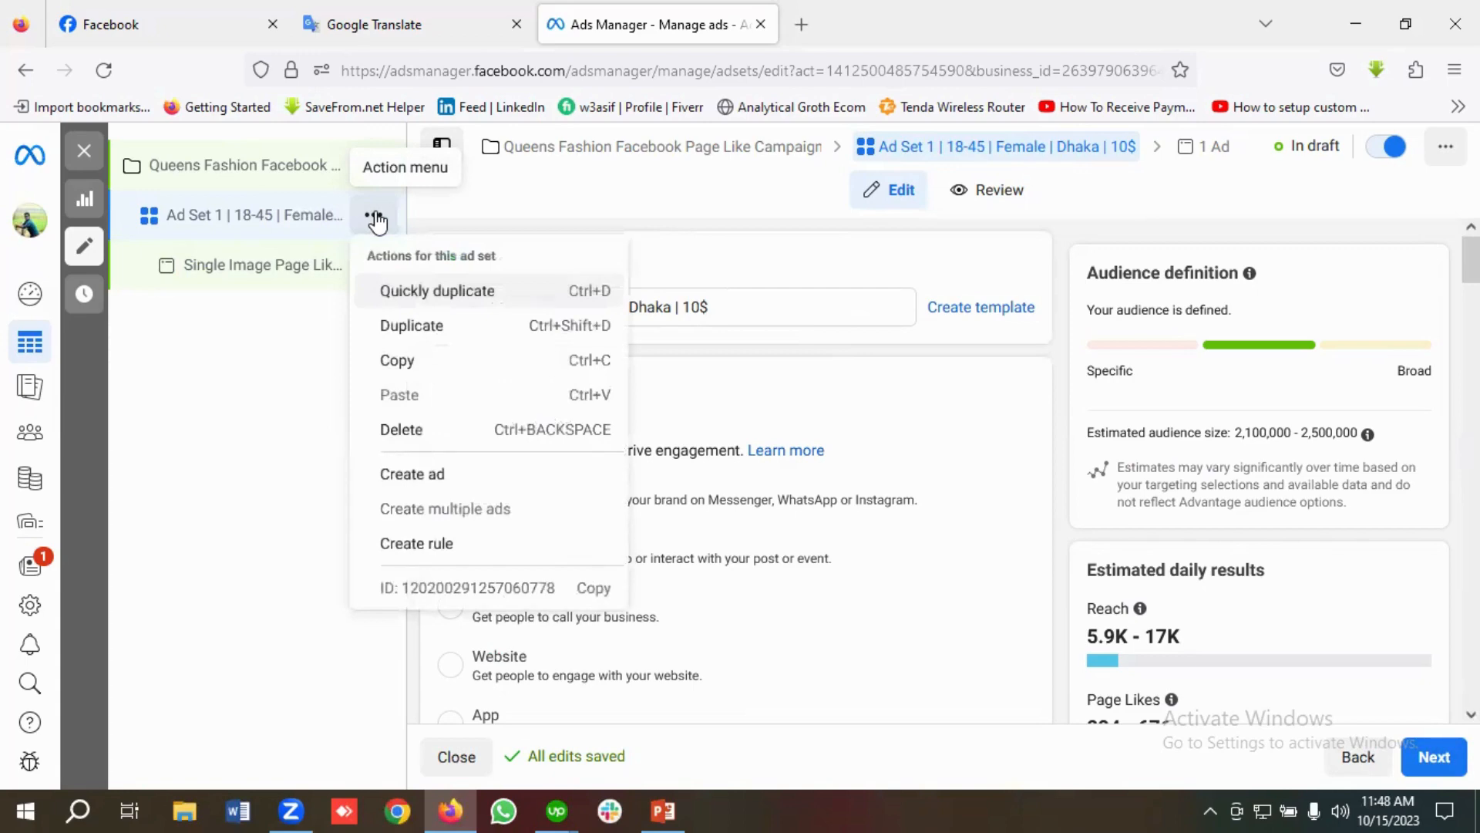
click(407, 293)
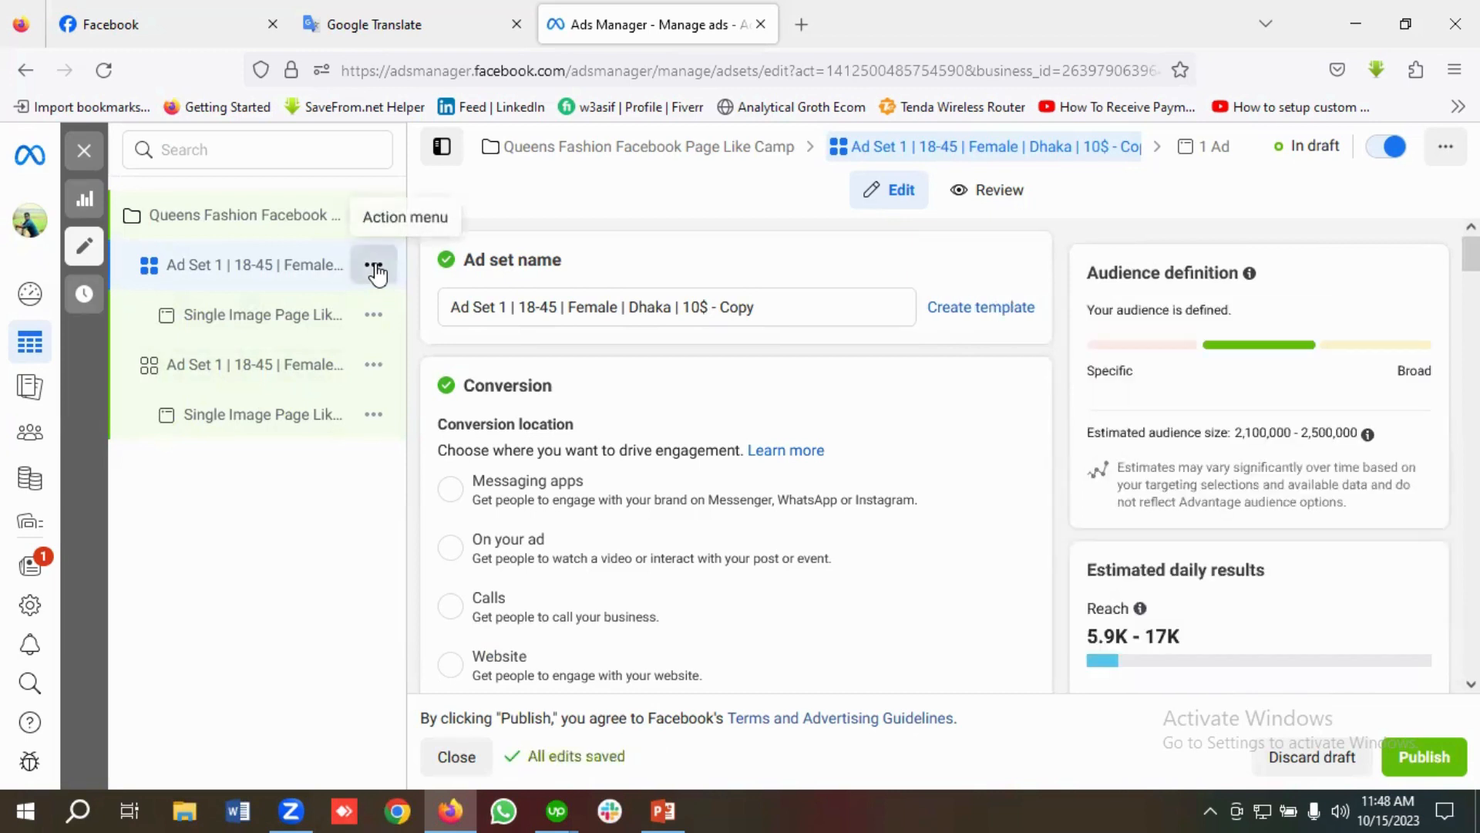
click(374, 266)
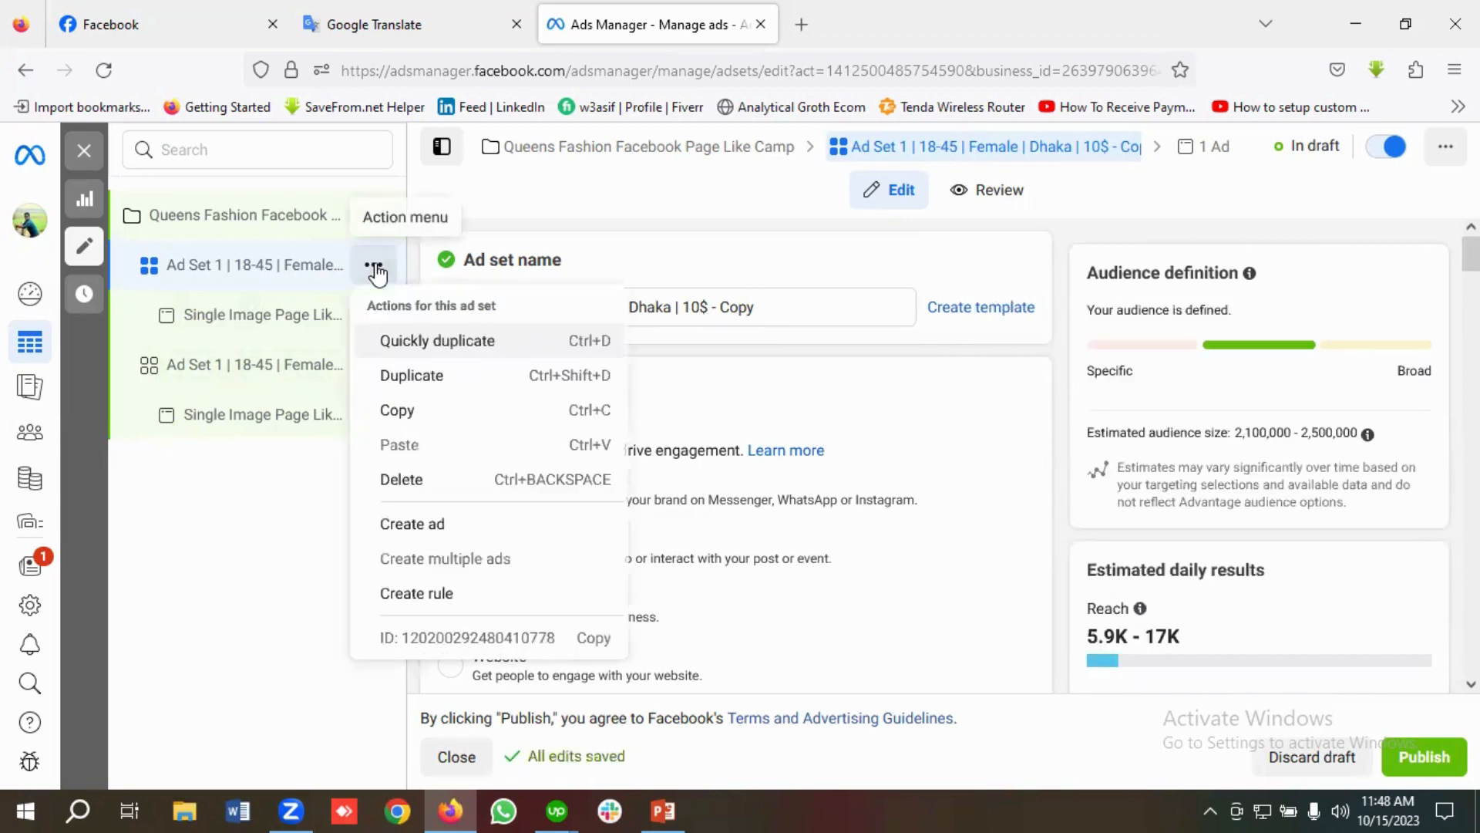
click(417, 343)
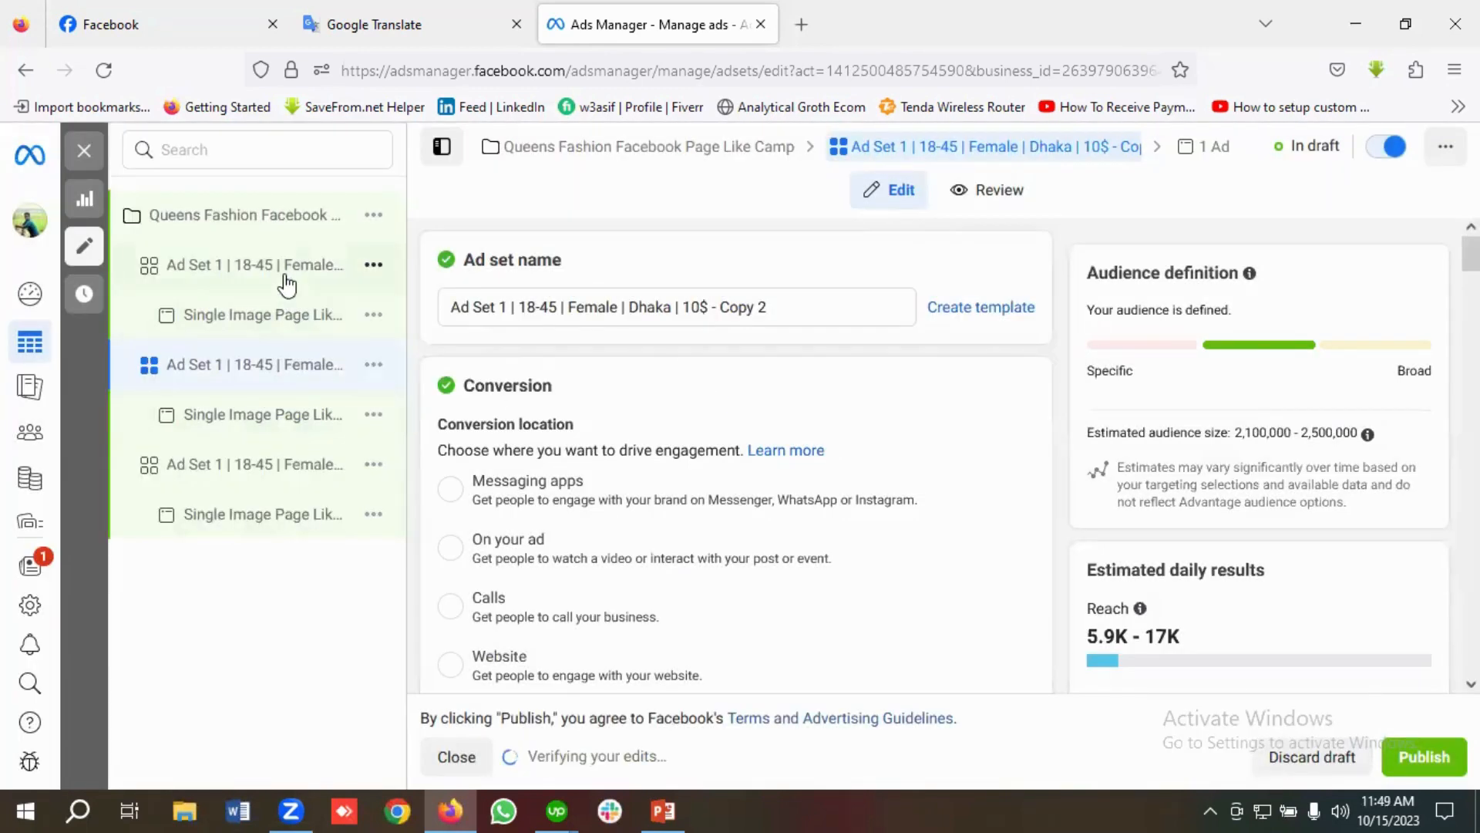
click(286, 284)
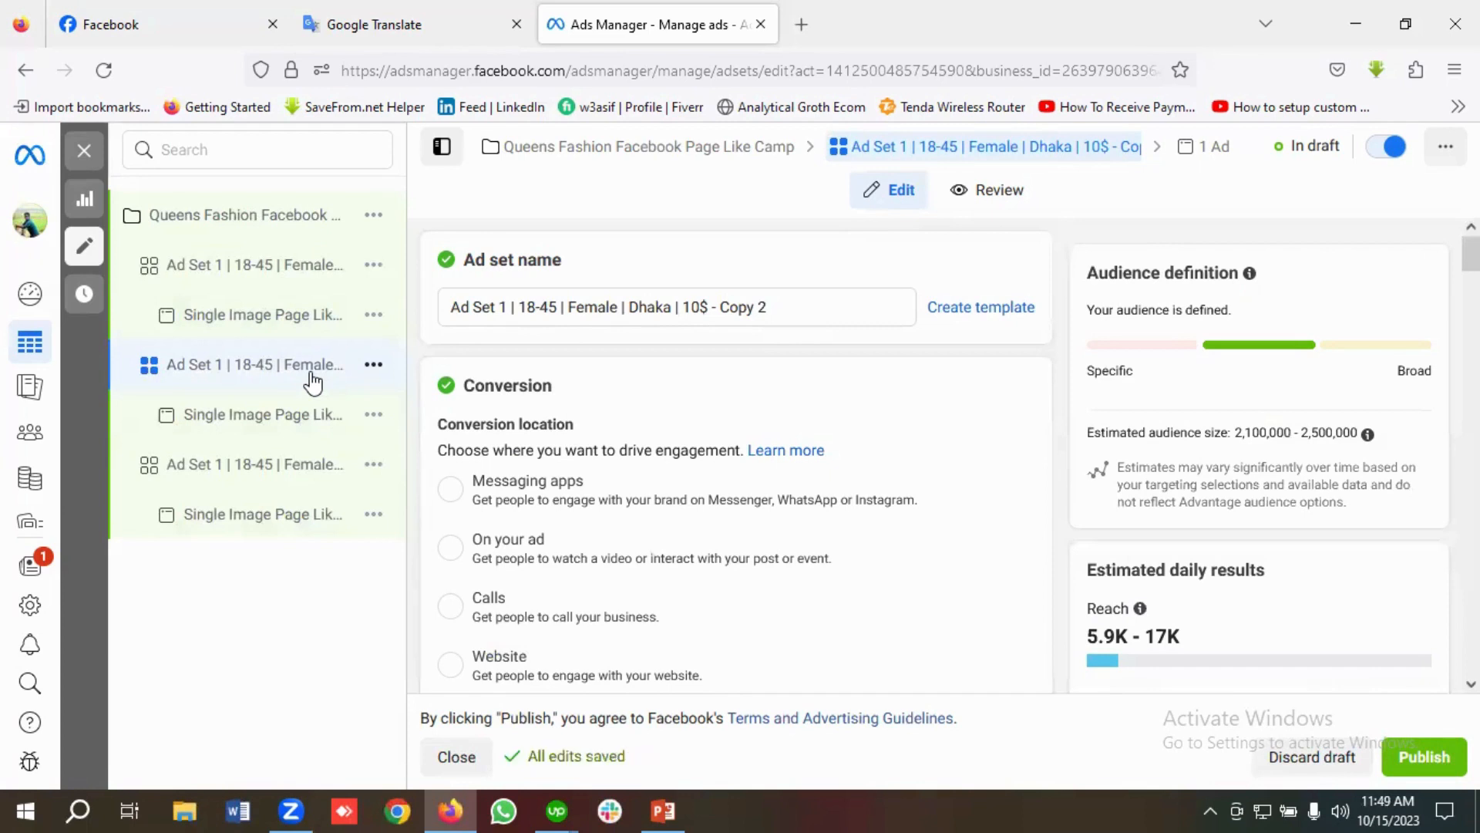
Step: Open the first duplicated ad set and change the number in its name from Ad Set 1 to Ad Set 2
click(268, 468)
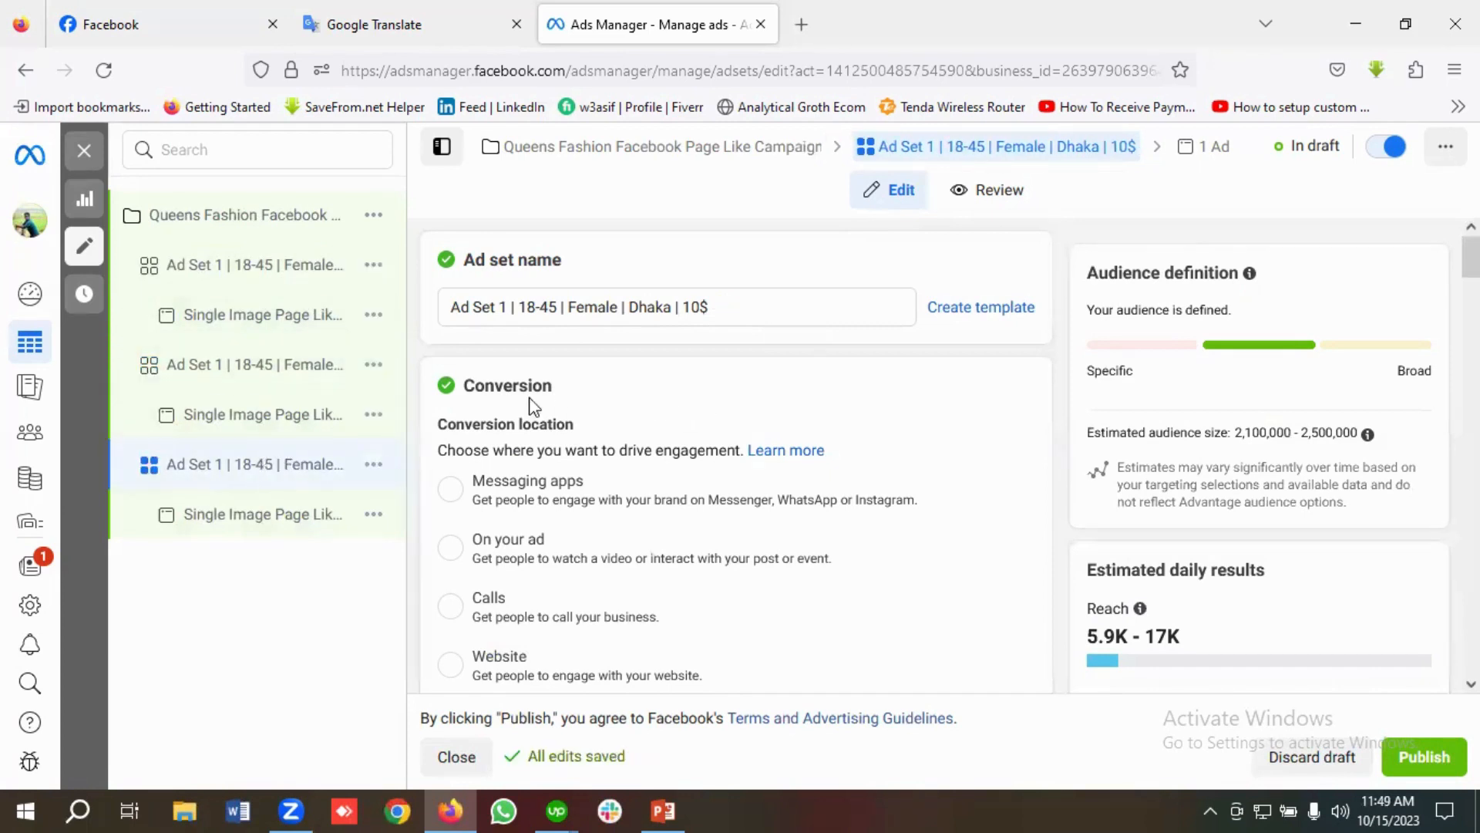
click(263, 272)
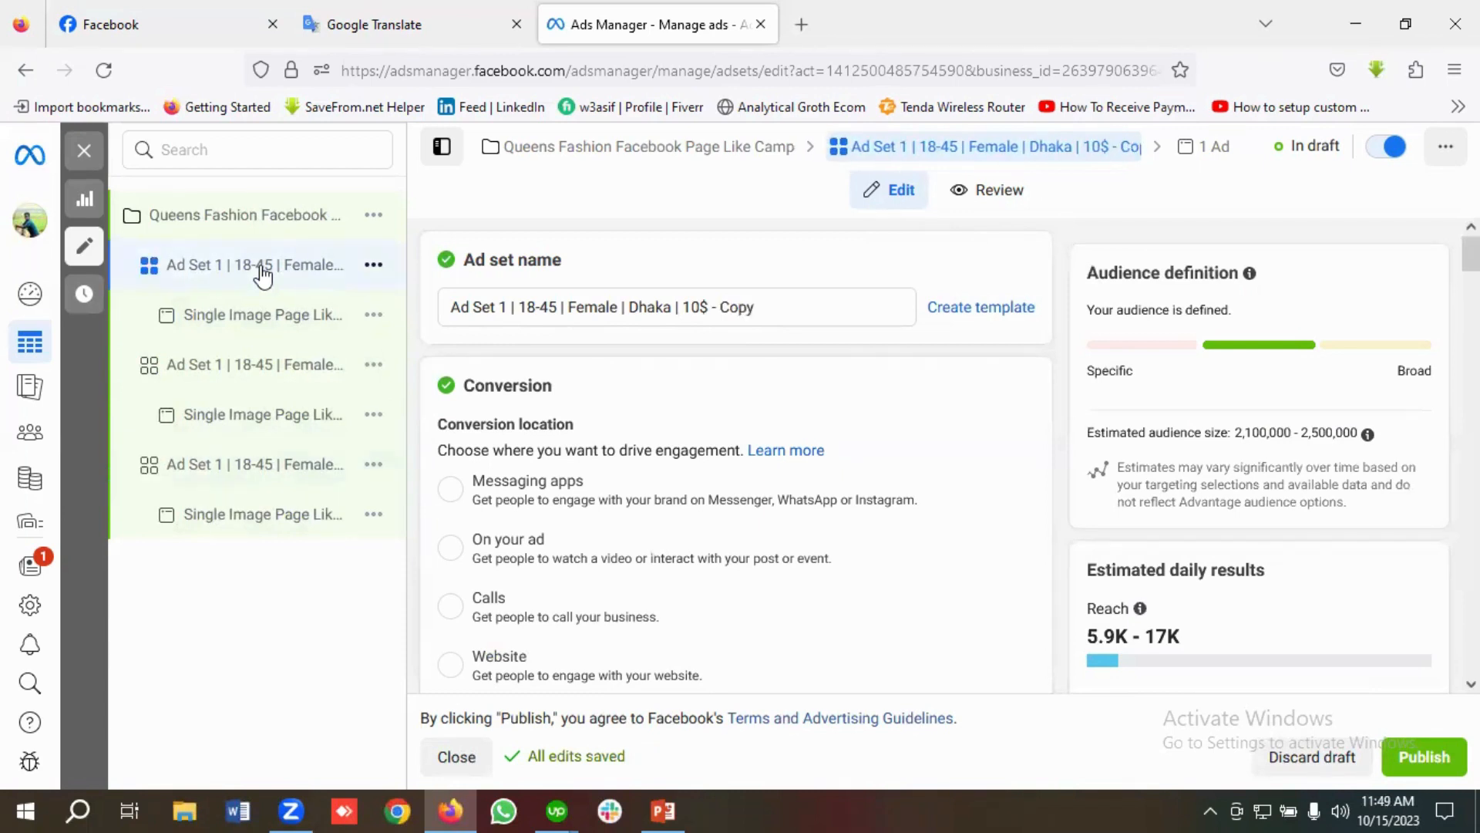
click(508, 306)
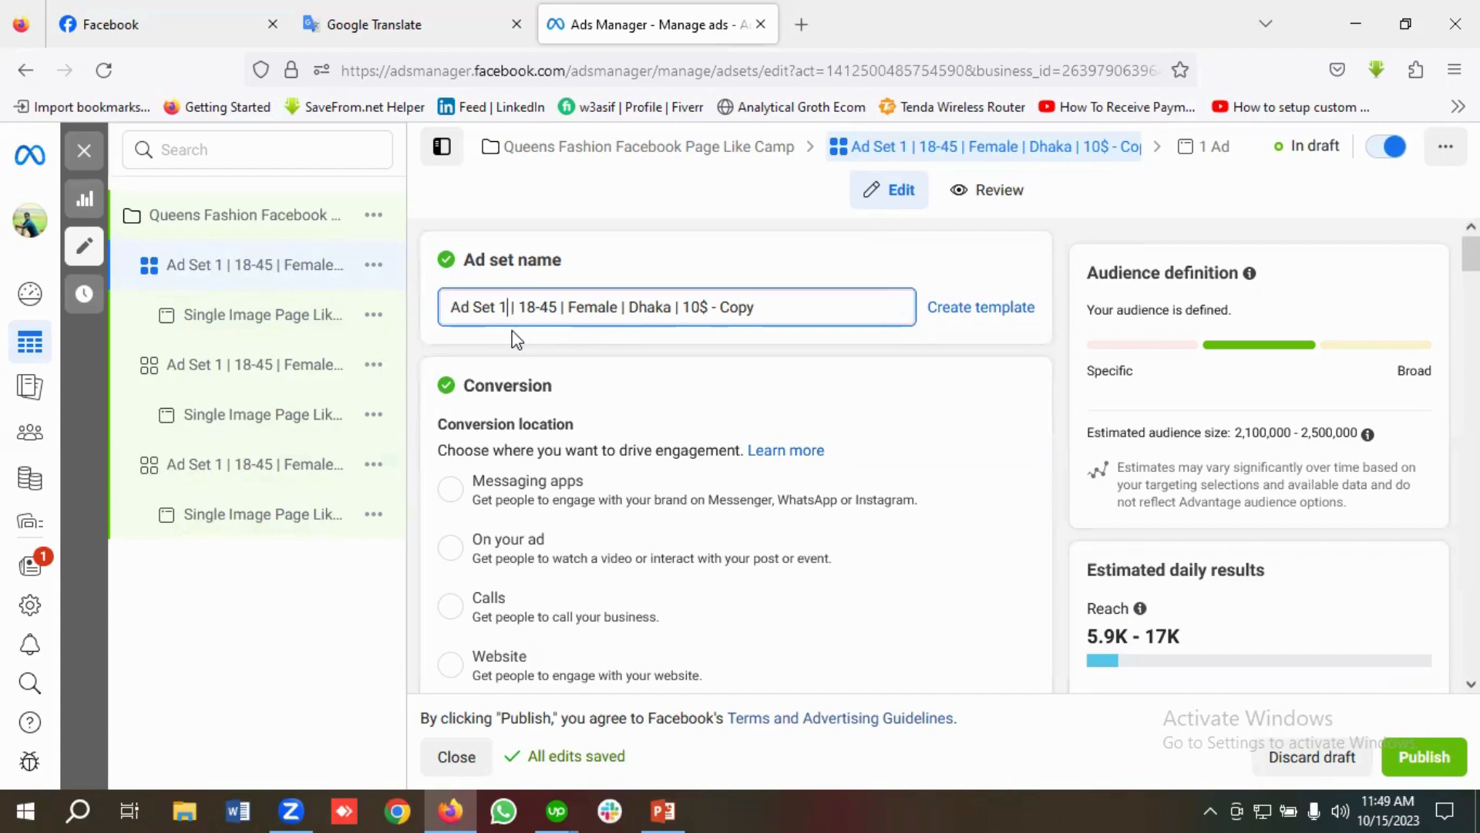
key(BackSpace)
text(2)
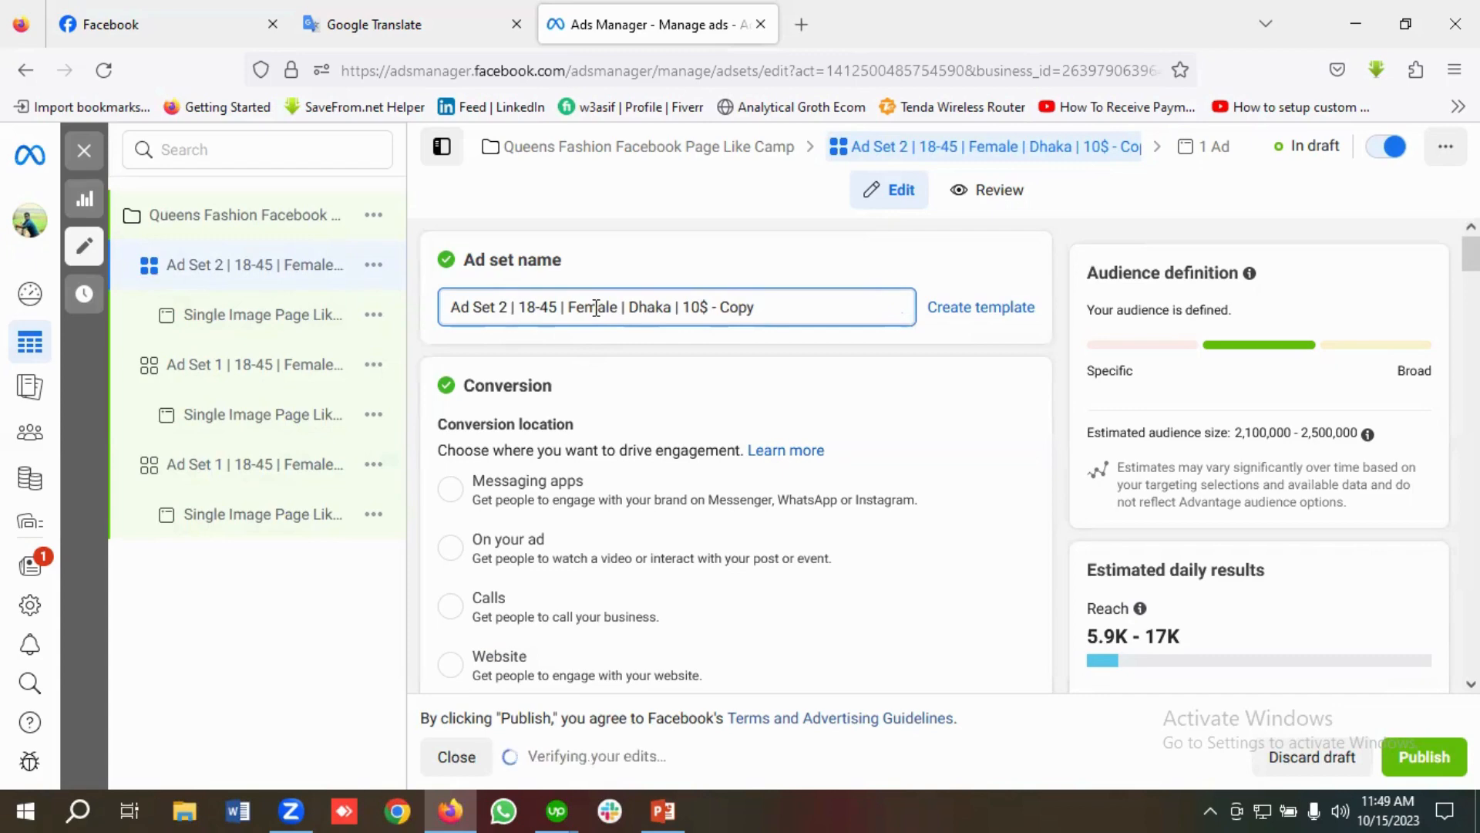
Step: Copy the gender text "Female & Male" from the Ad set 2 brief in Google Translate
double_click(596, 308)
click(596, 308)
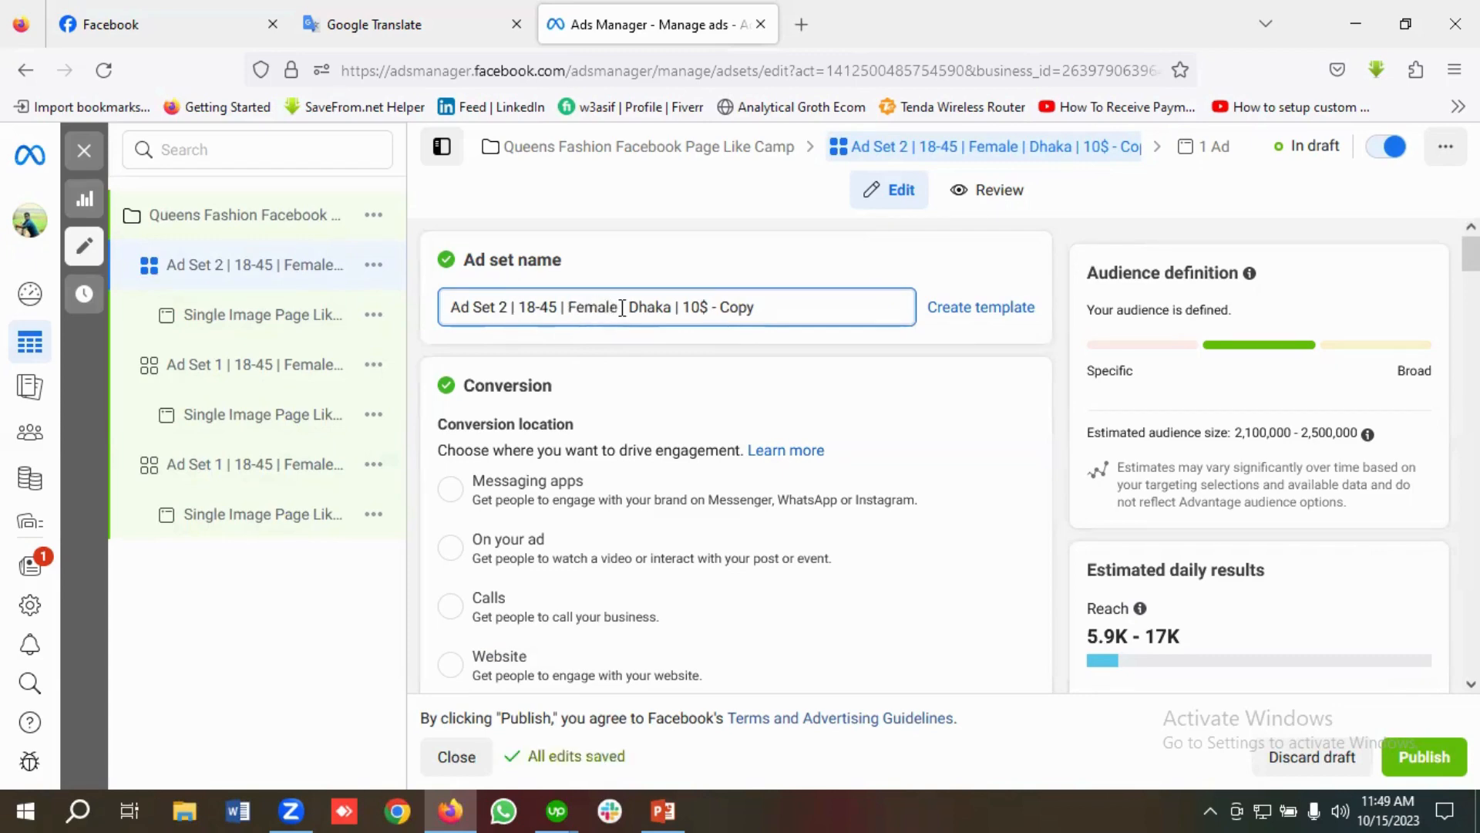
click(430, 11)
scroll(340, 408, down, 4)
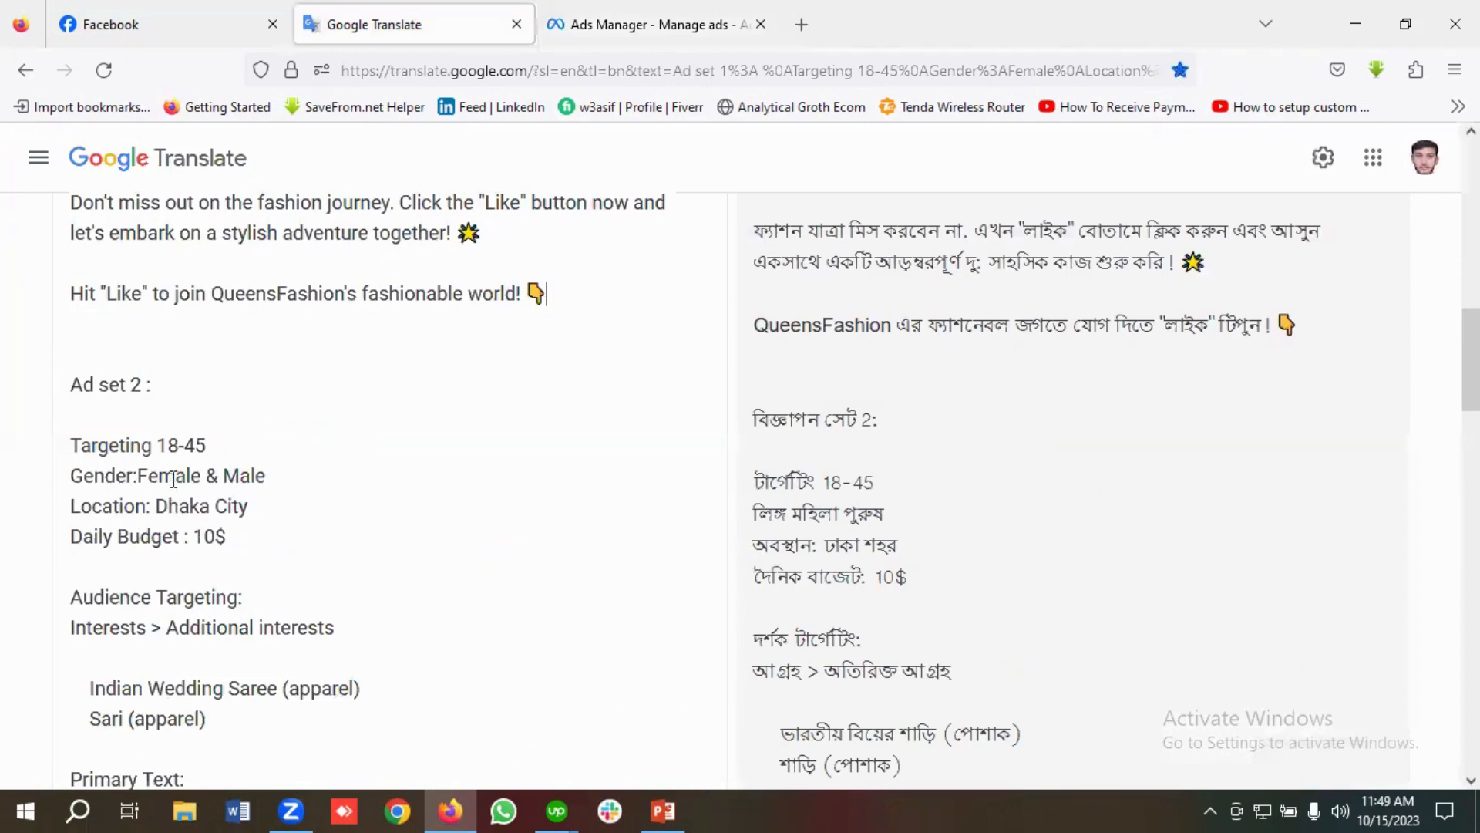
triple_click(174, 479)
click(266, 476)
drag(267, 476, 150, 476)
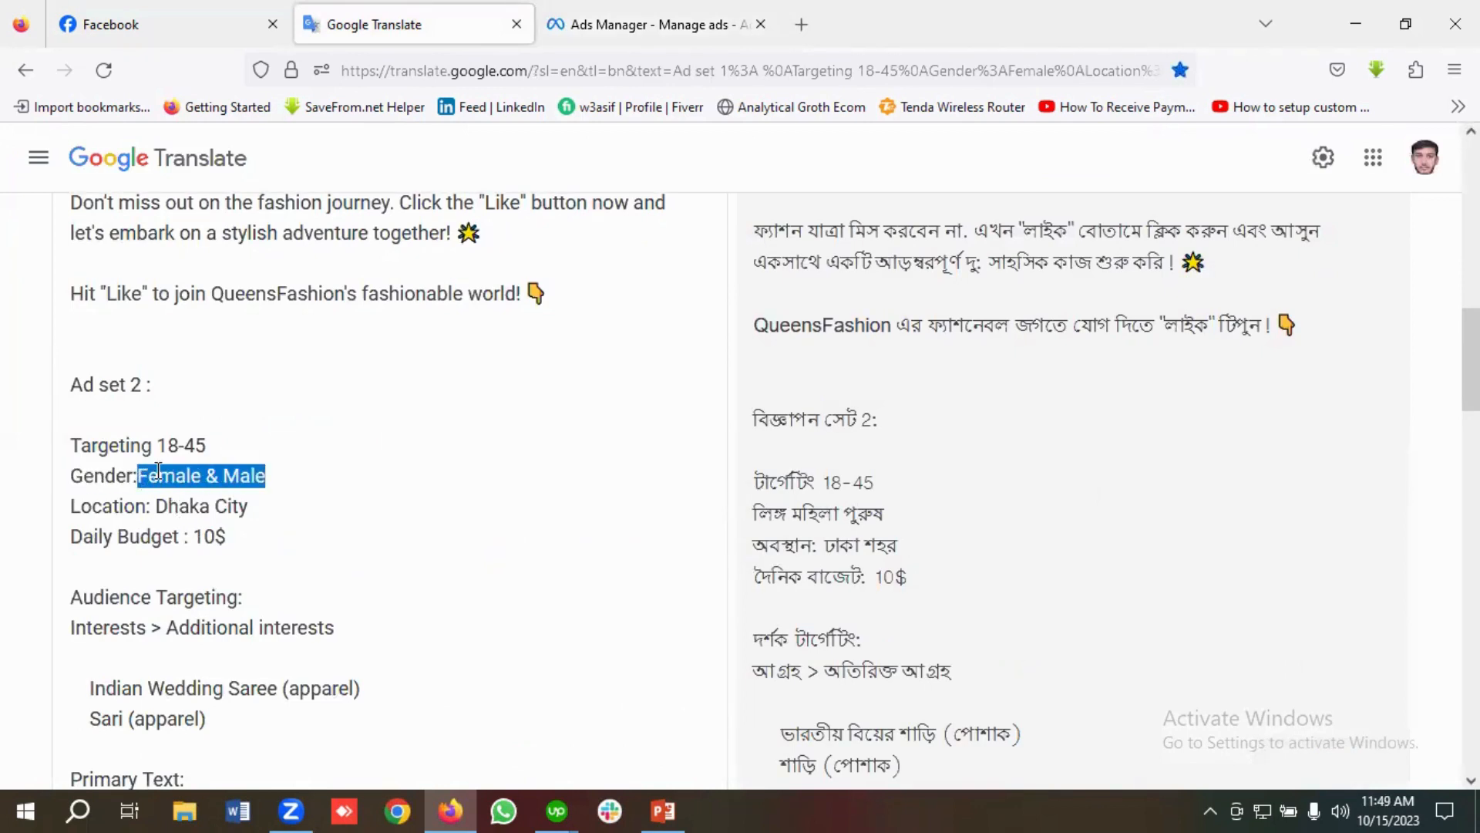
right_click(157, 470)
click(230, 195)
scroll(230, 196, down, 1)
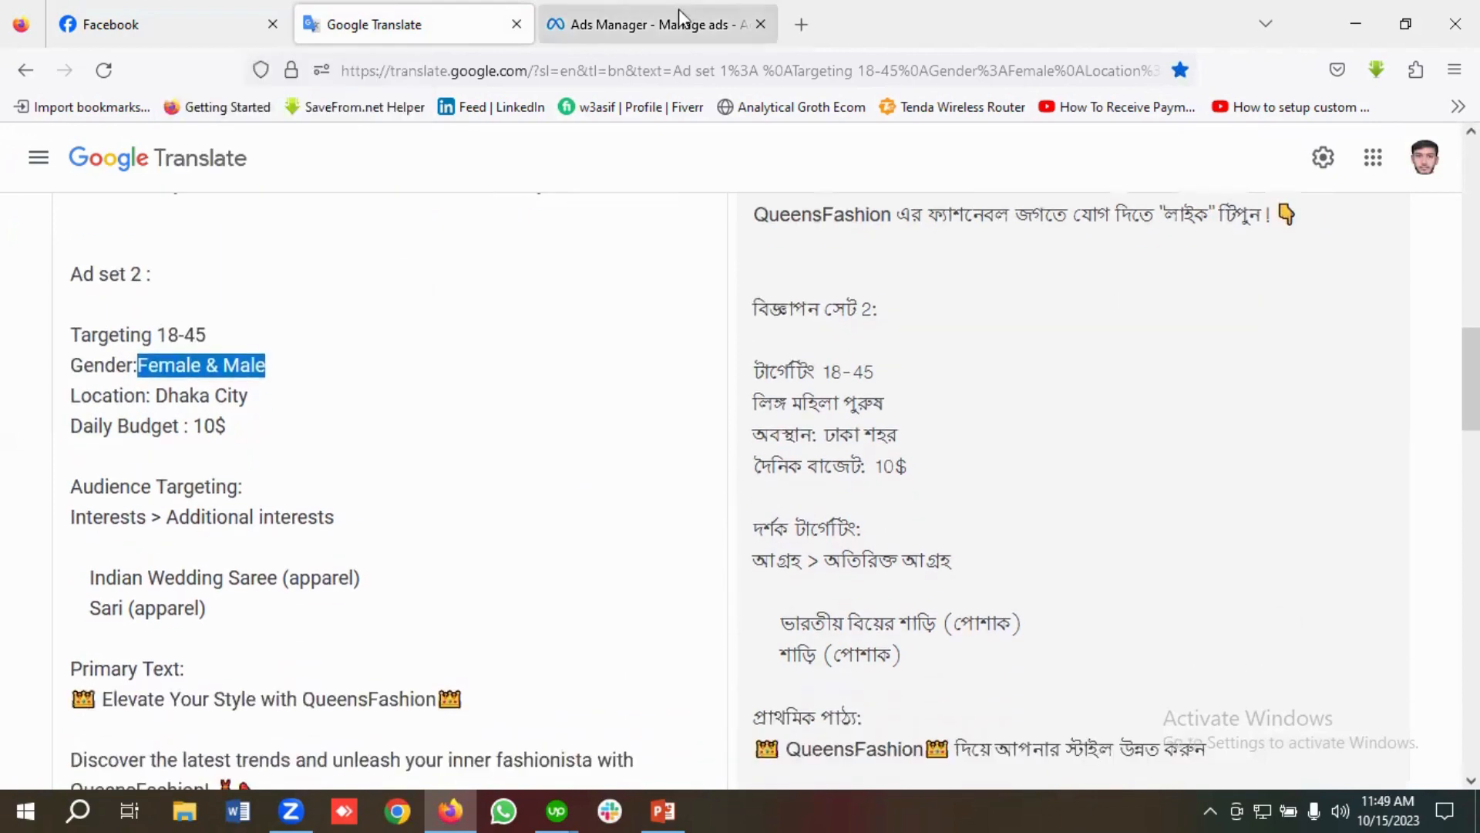
Step: Back in Ads Manager, replace "Female" with "Female & Male" in the Ad Set 2 name and remove the "- Copy" suffix
click(679, 9)
double_click(603, 306)
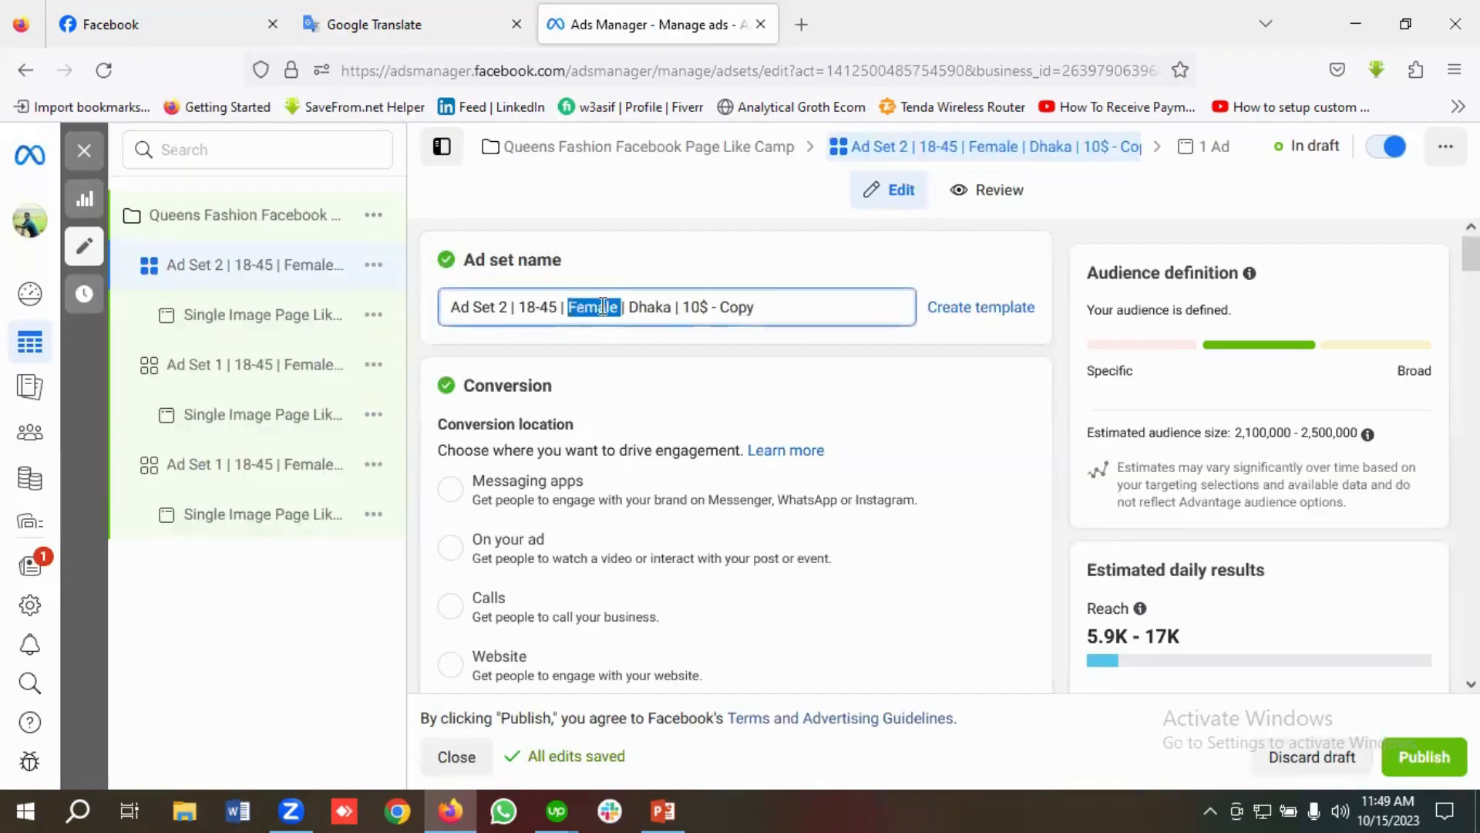
key(ctrl+v)
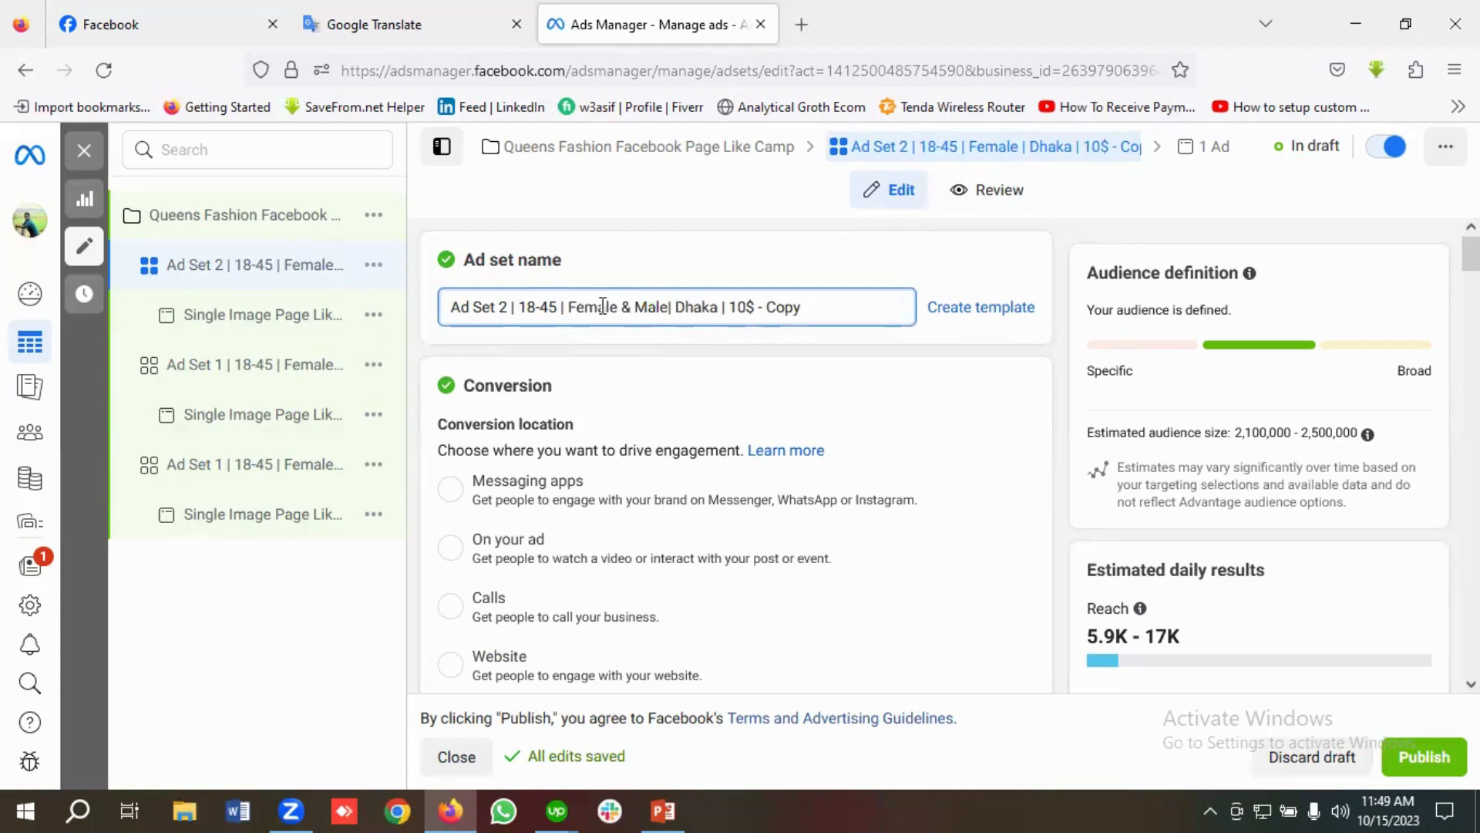
click(667, 309)
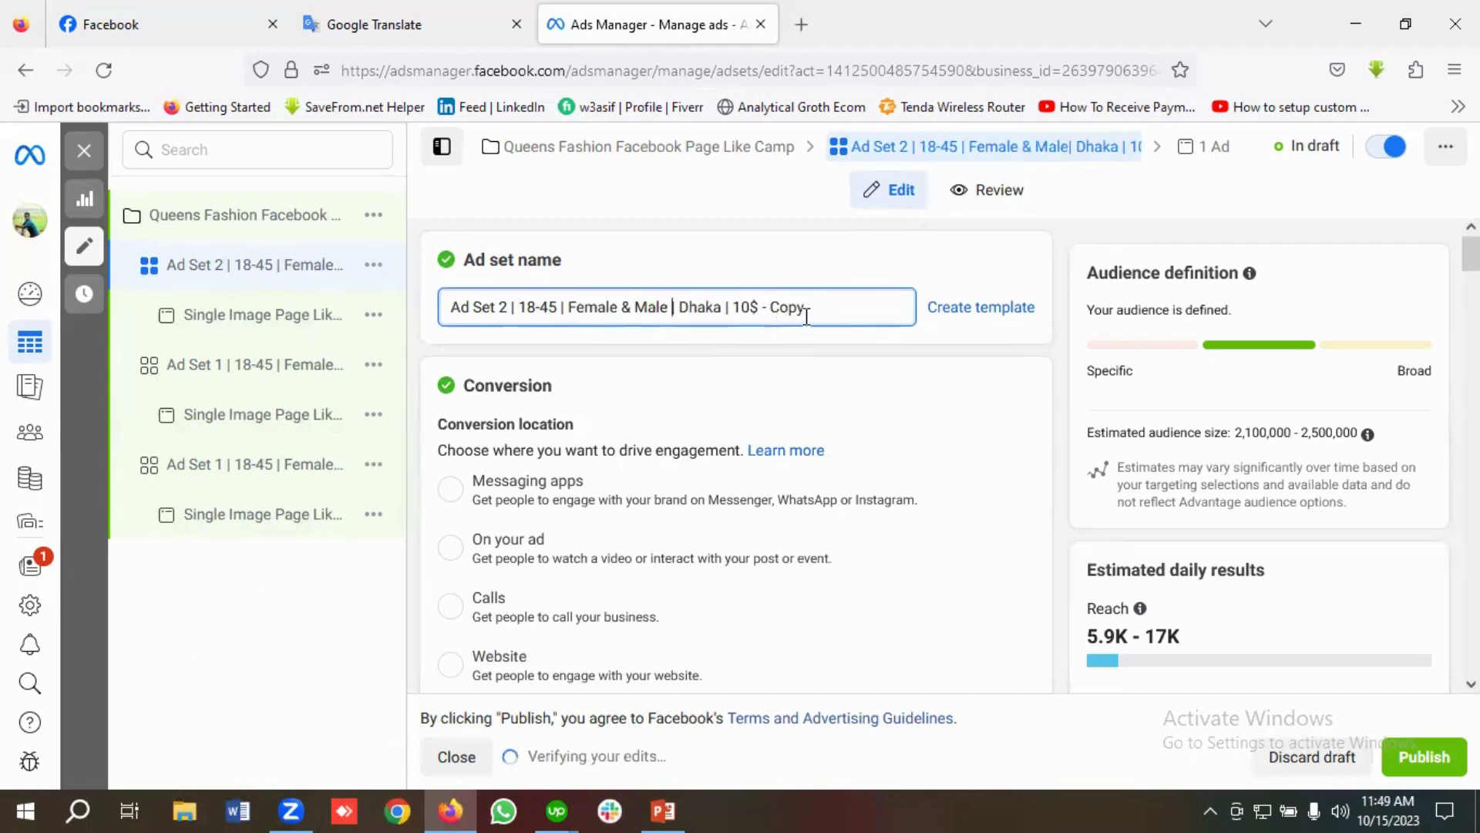
key(BackSpace)
key(BackSpace)
key(BackSpace)
key(BackSpace)
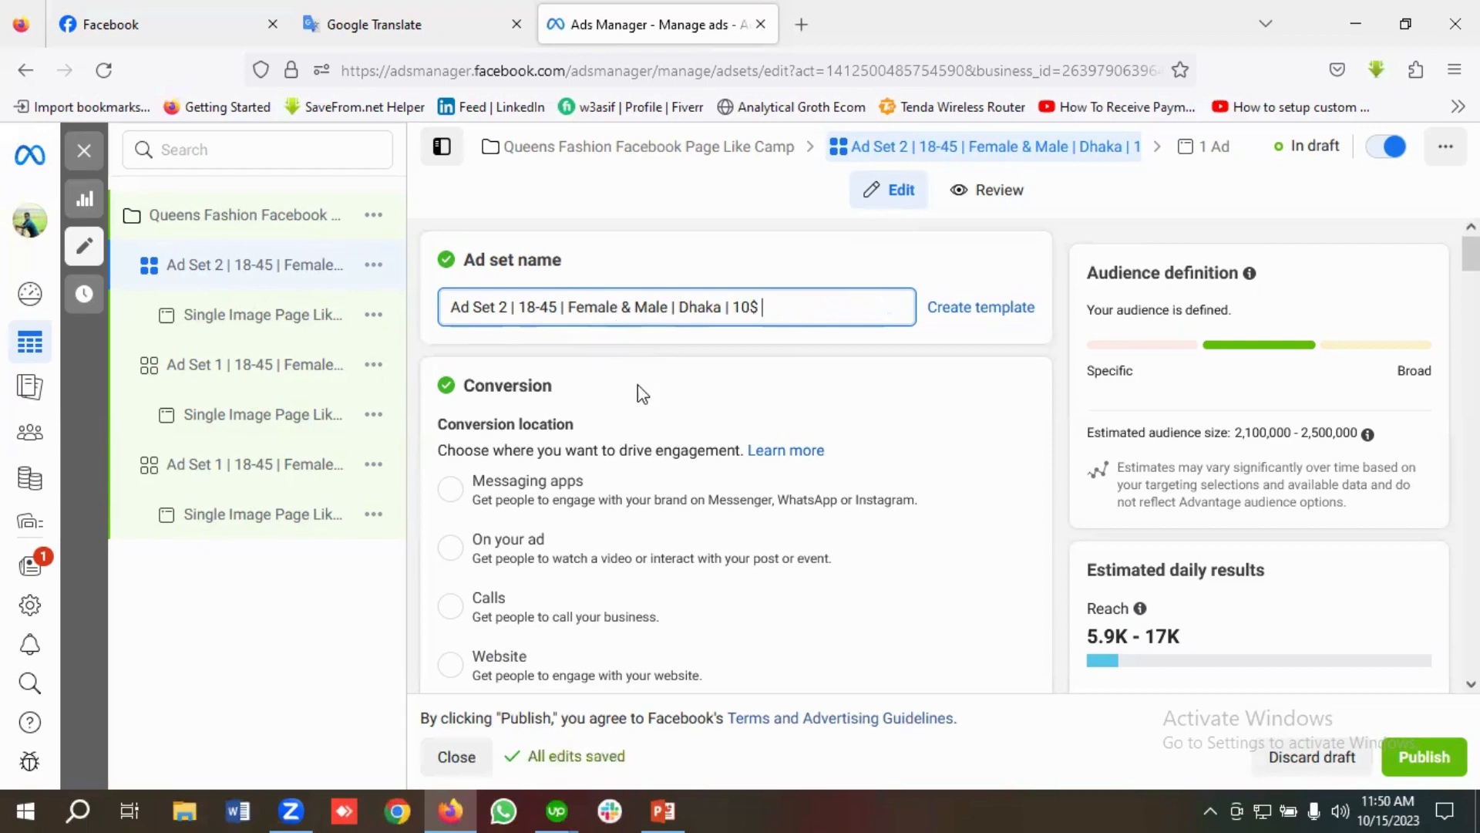
Step: Check ad set 2's conversion and daily budget settings and reset its start date to today
scroll(637, 399, down, 5)
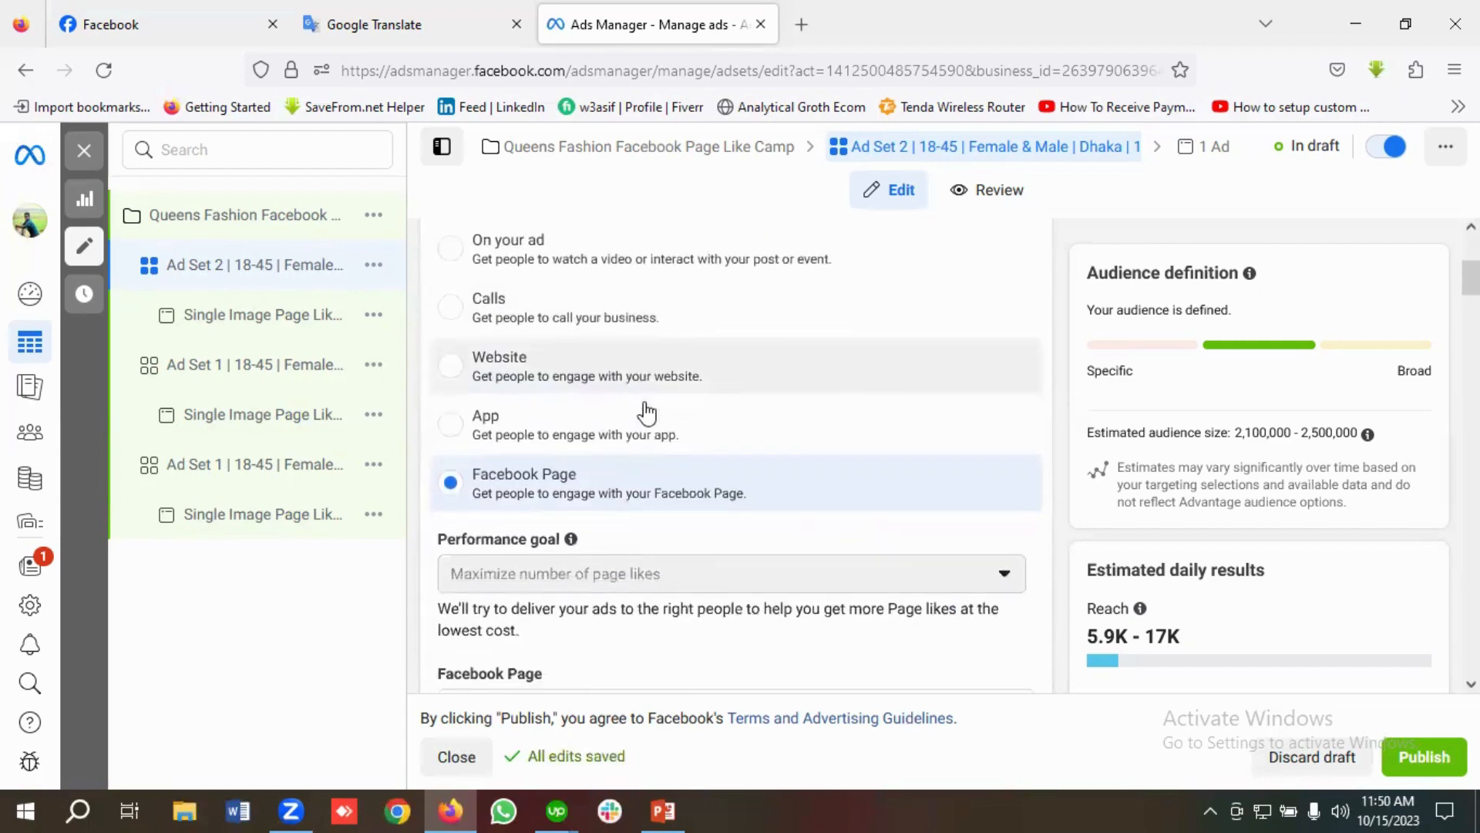
scroll(656, 443, down, 1)
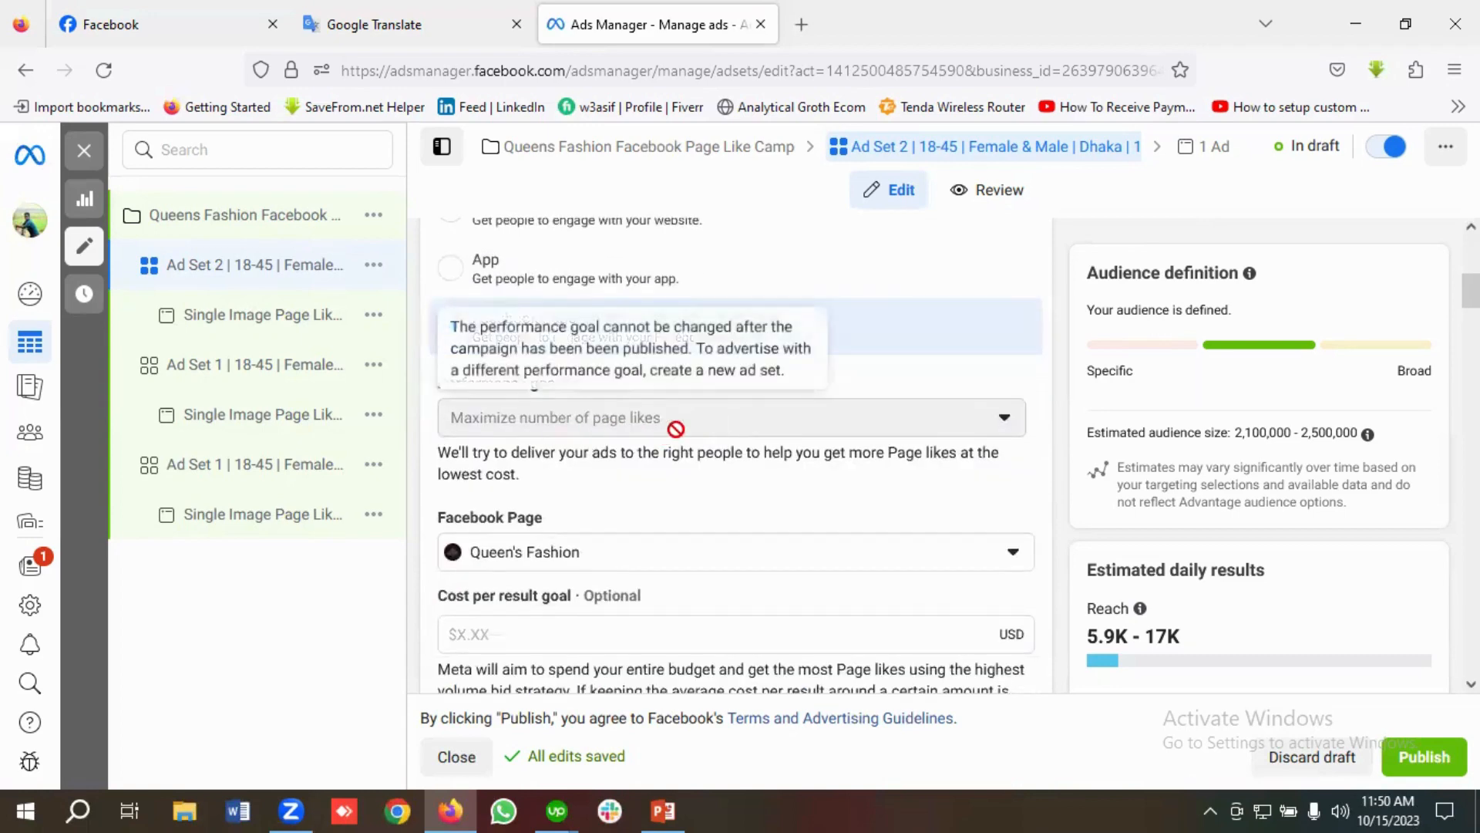
scroll(694, 471, down, 1)
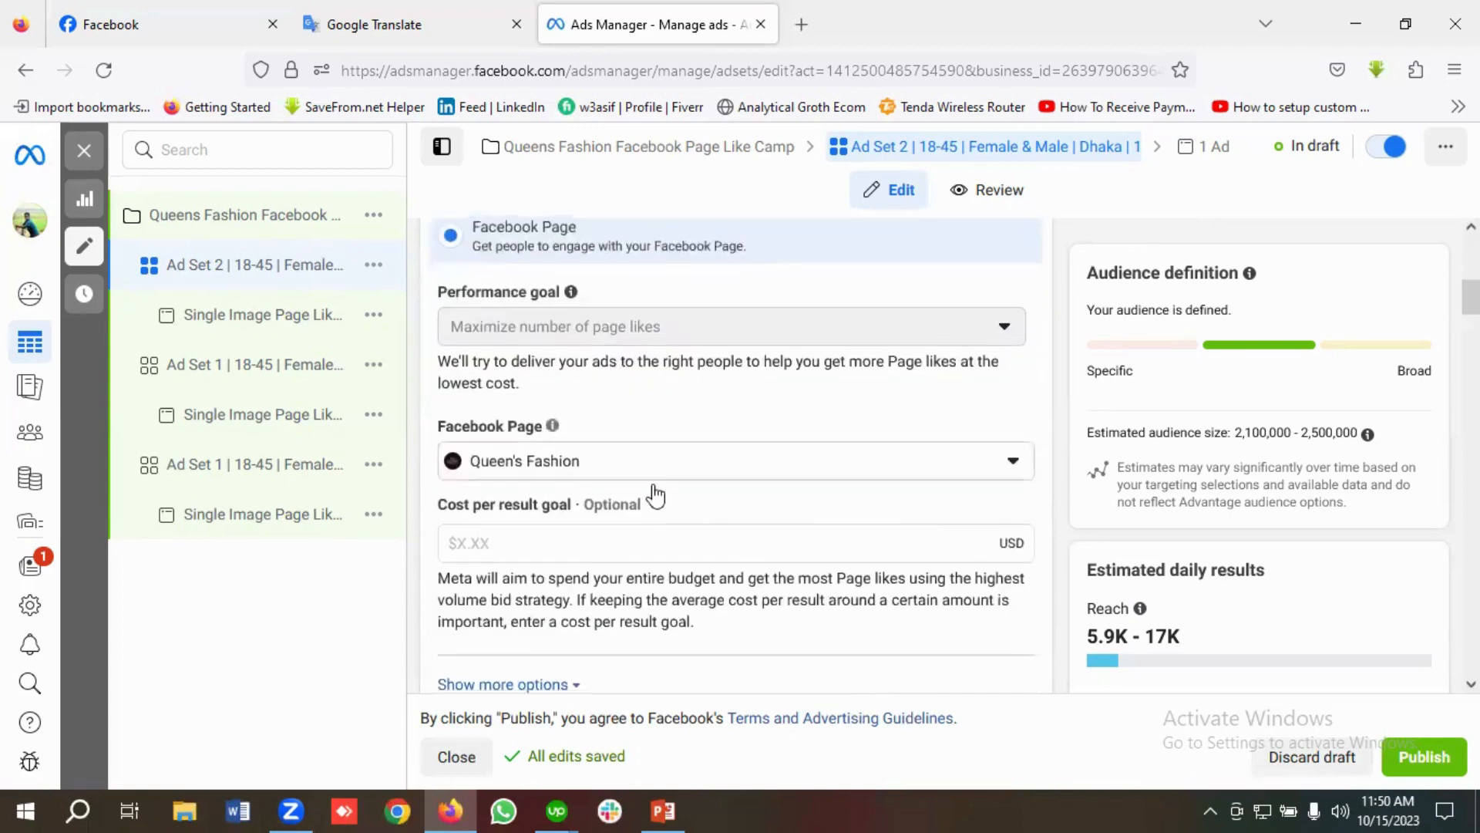
scroll(724, 470, down, 1)
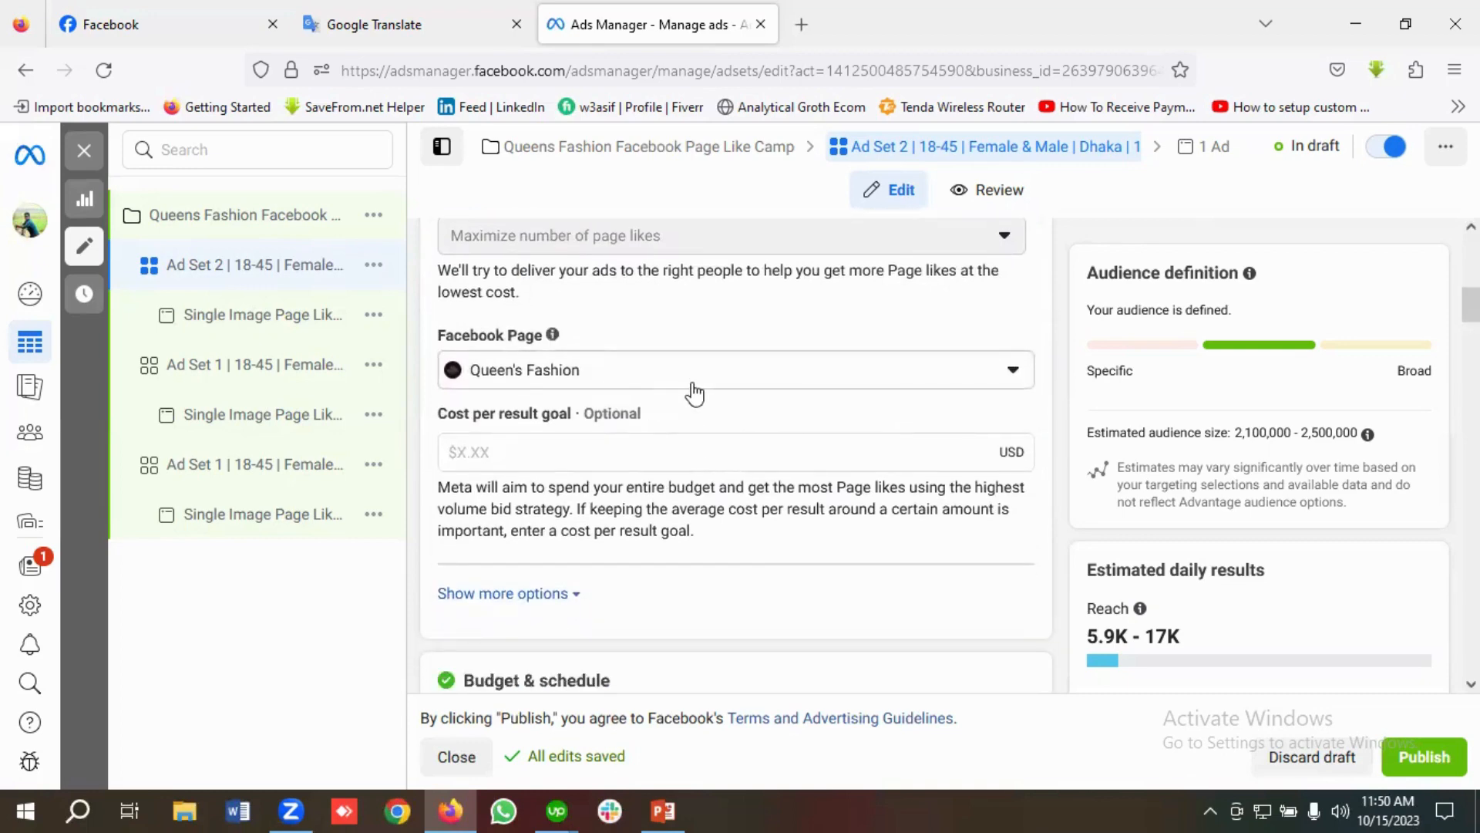
scroll(753, 399, down, 5)
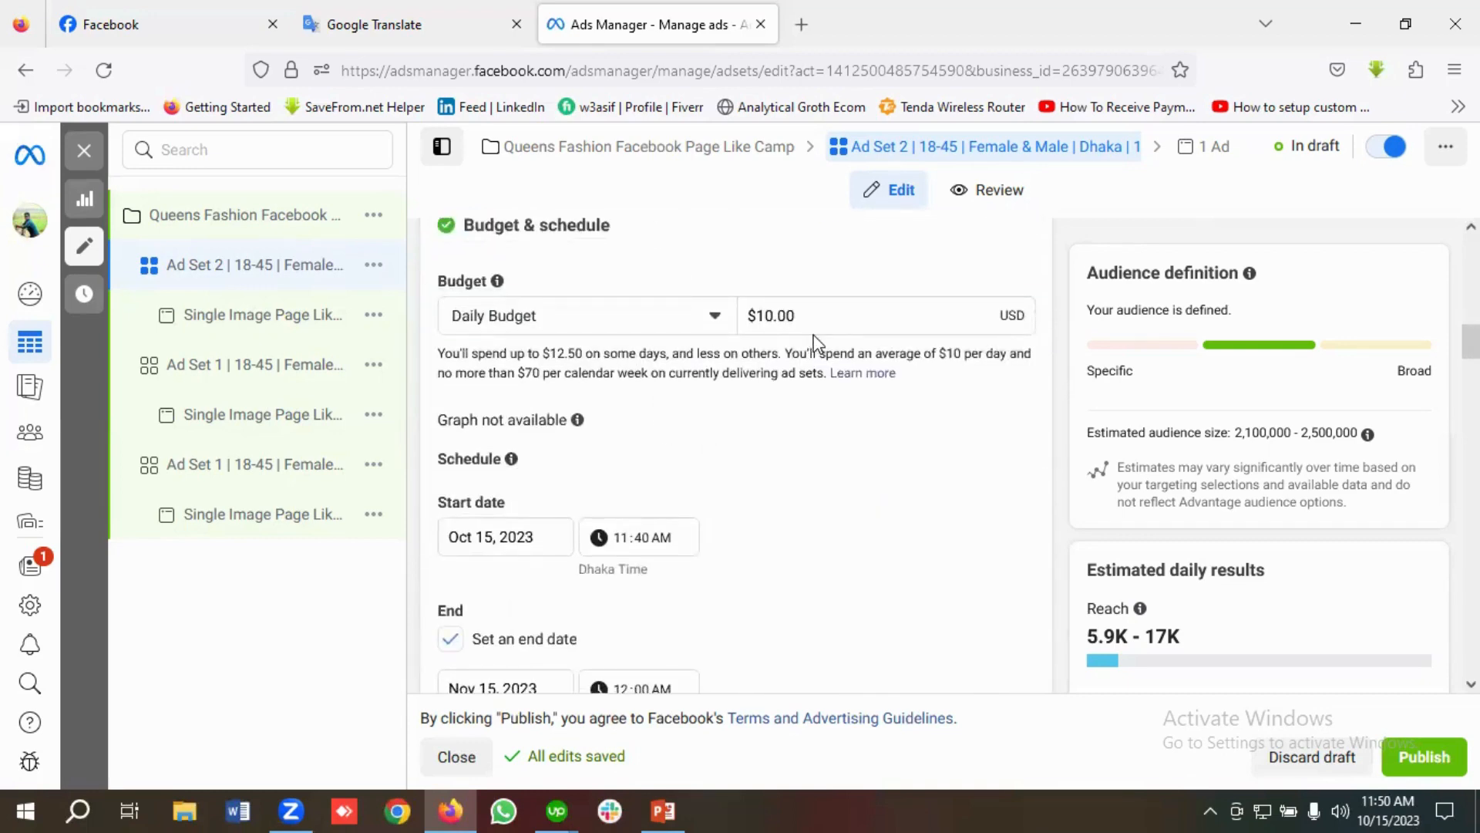
scroll(815, 343, down, 1)
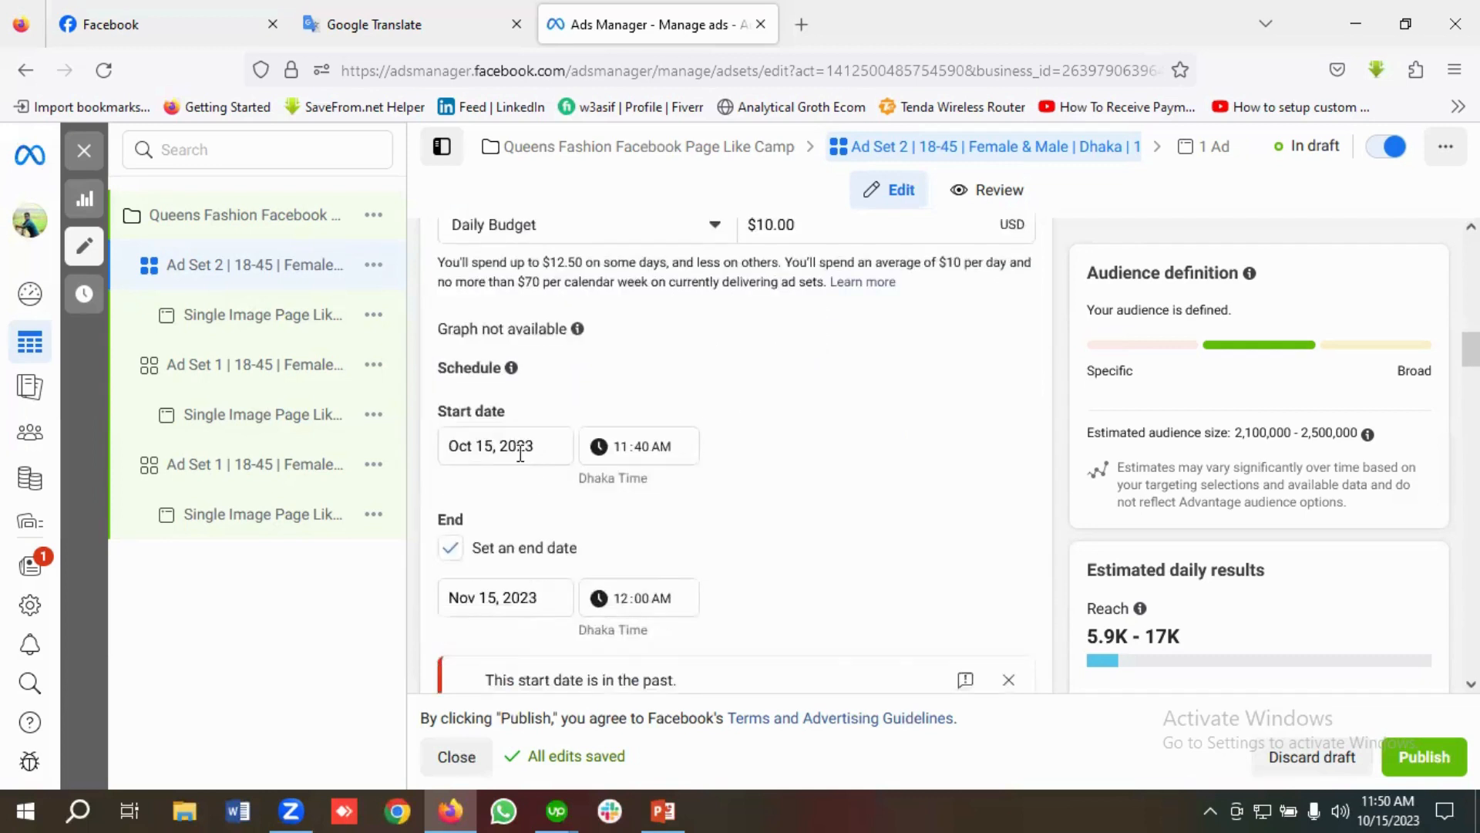
scroll(520, 453, down, 1)
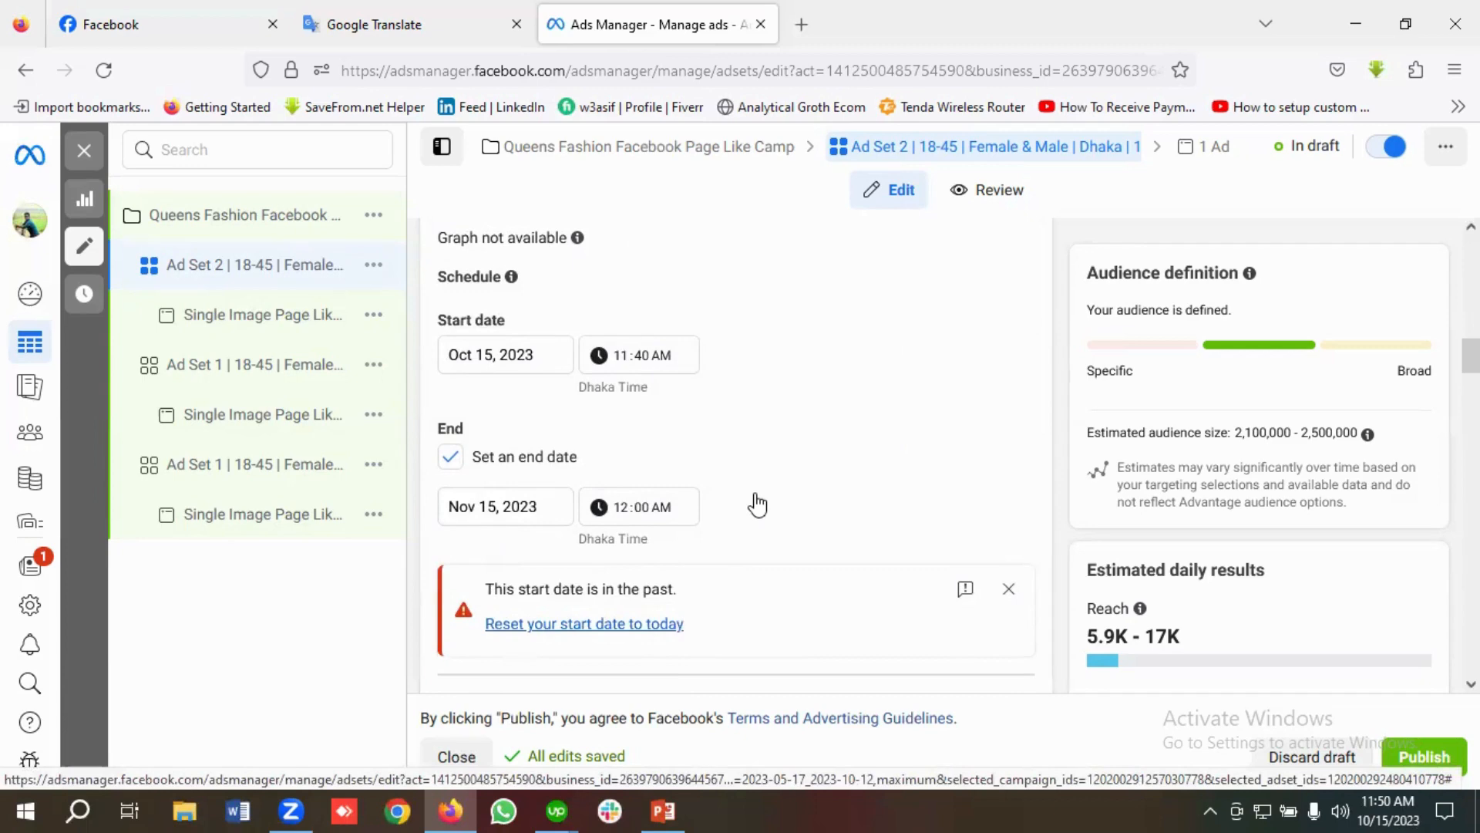
scroll(760, 502, down, 6)
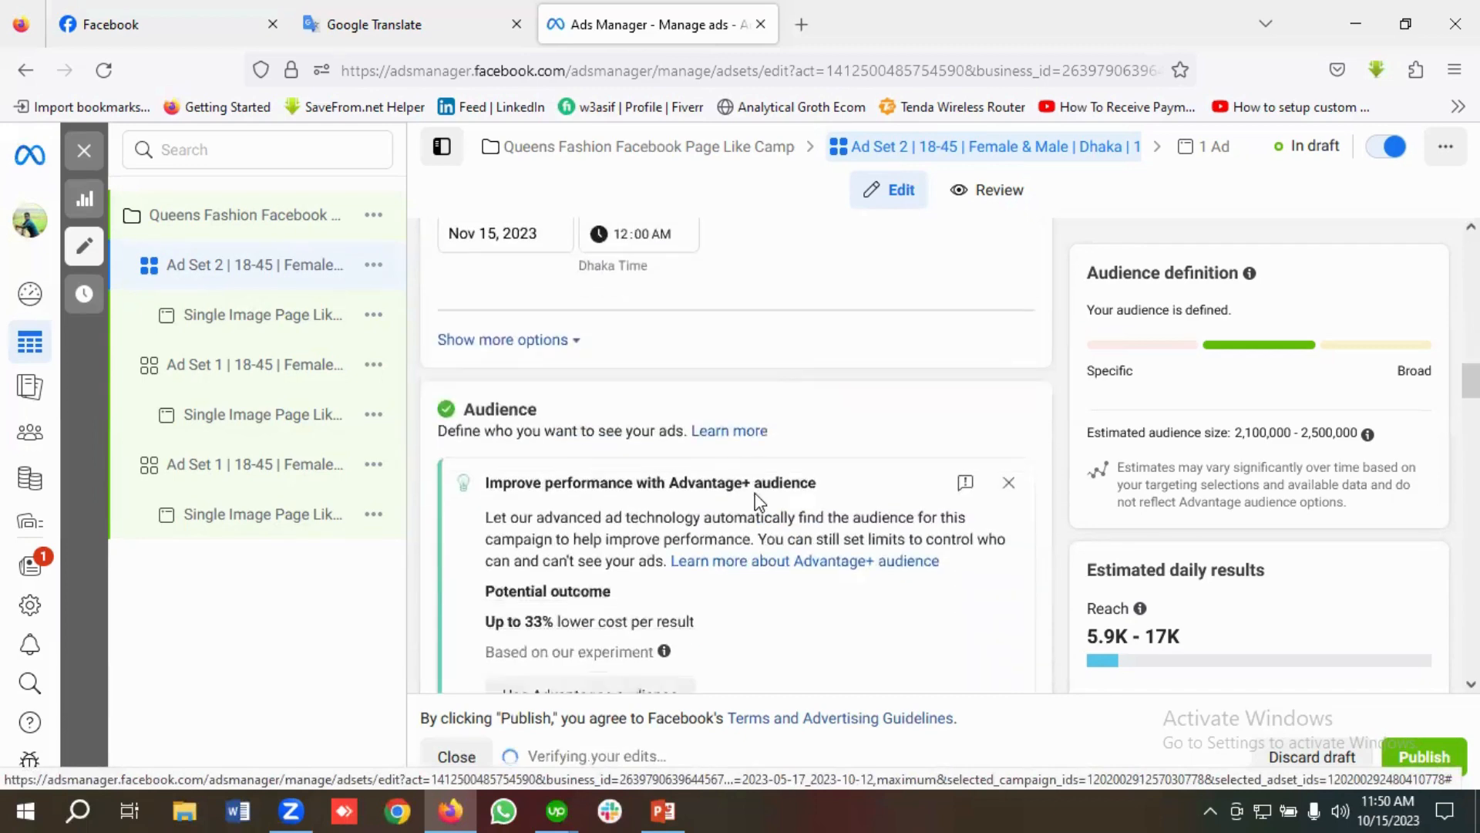
Step: Set the gender targeting of ad set 2's audience to All
scroll(759, 502, down, 5)
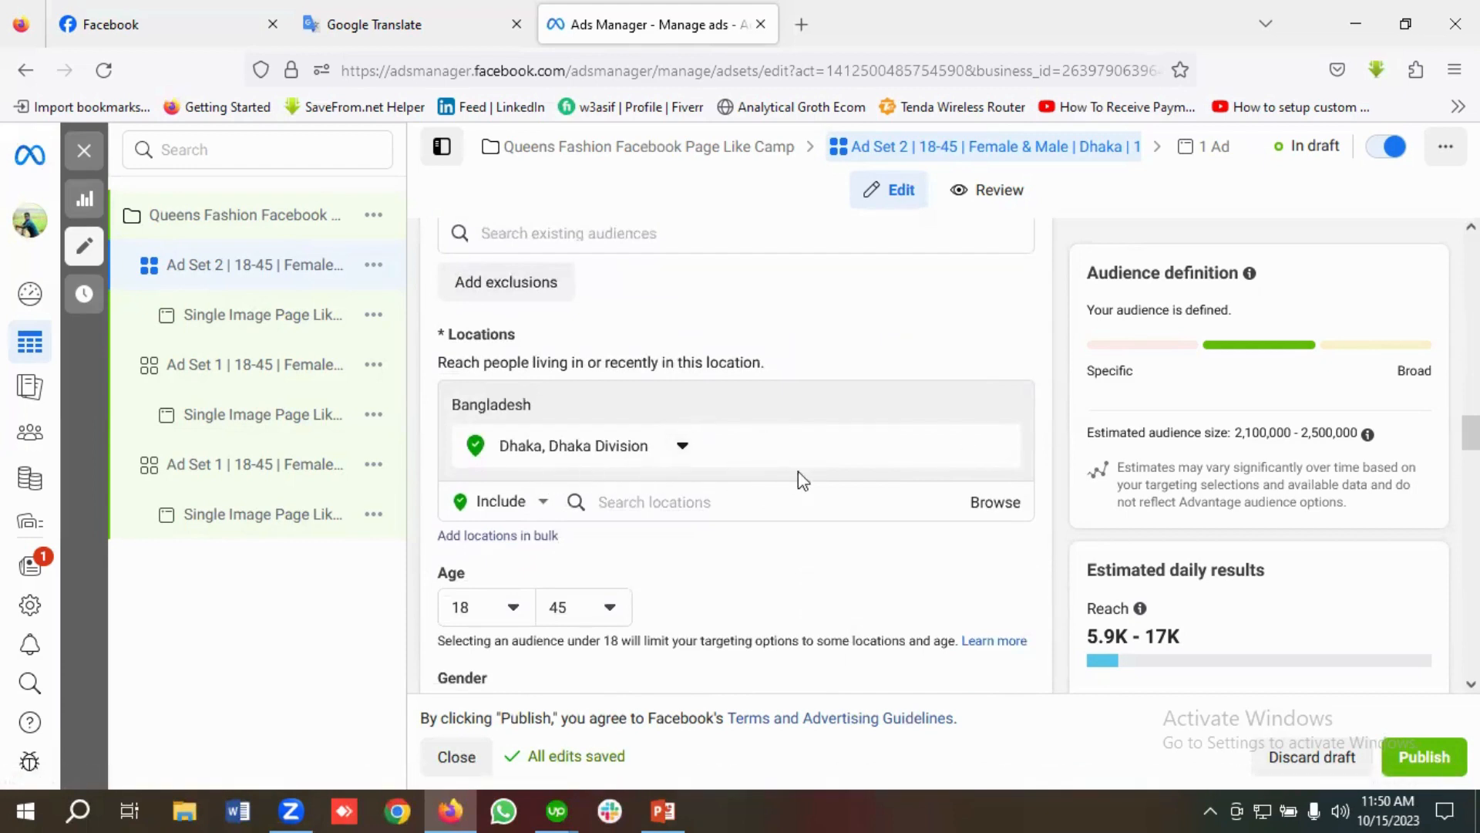
scroll(678, 486, down, 2)
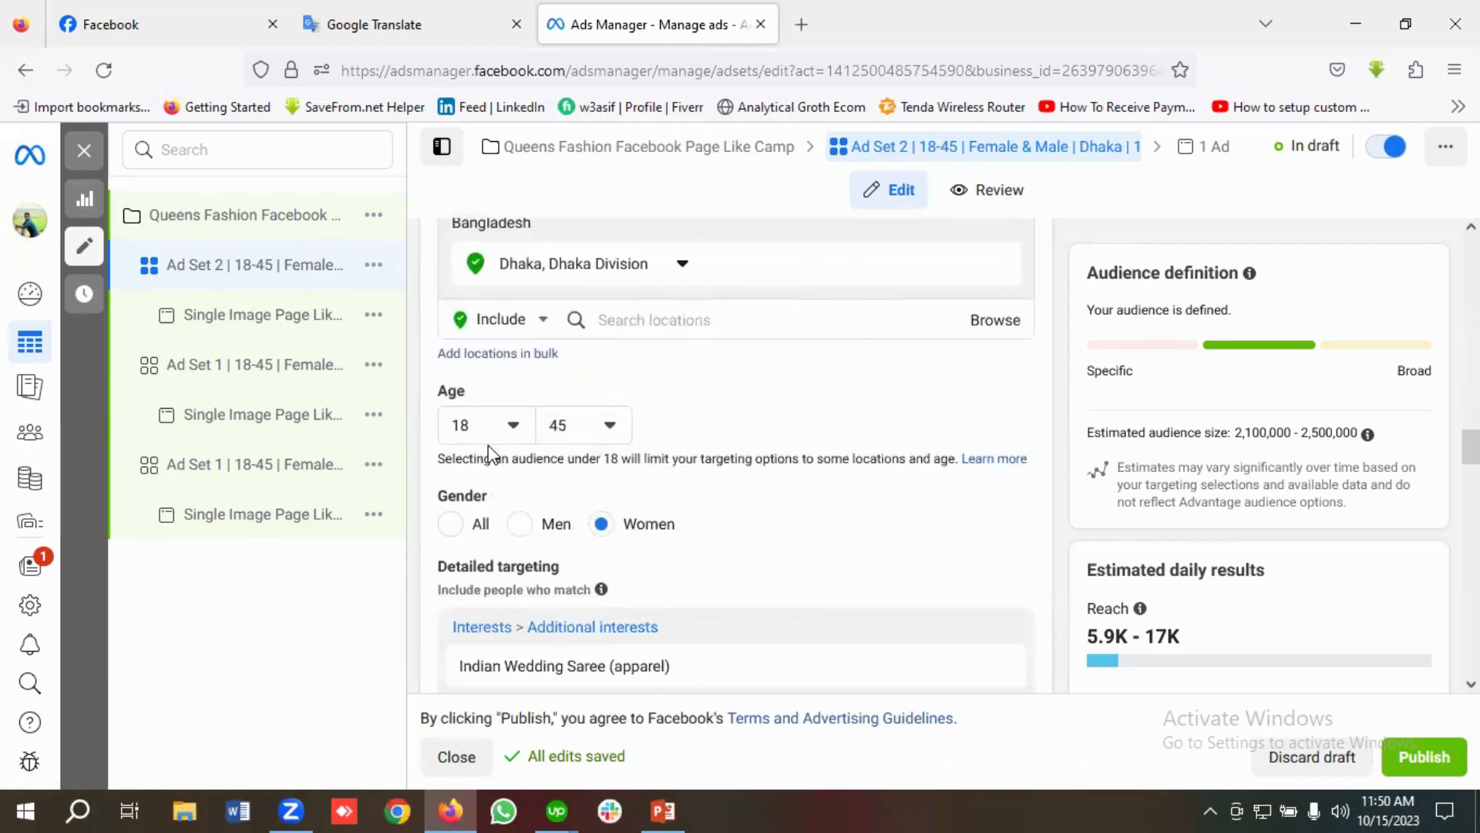
scroll(609, 471, down, 1)
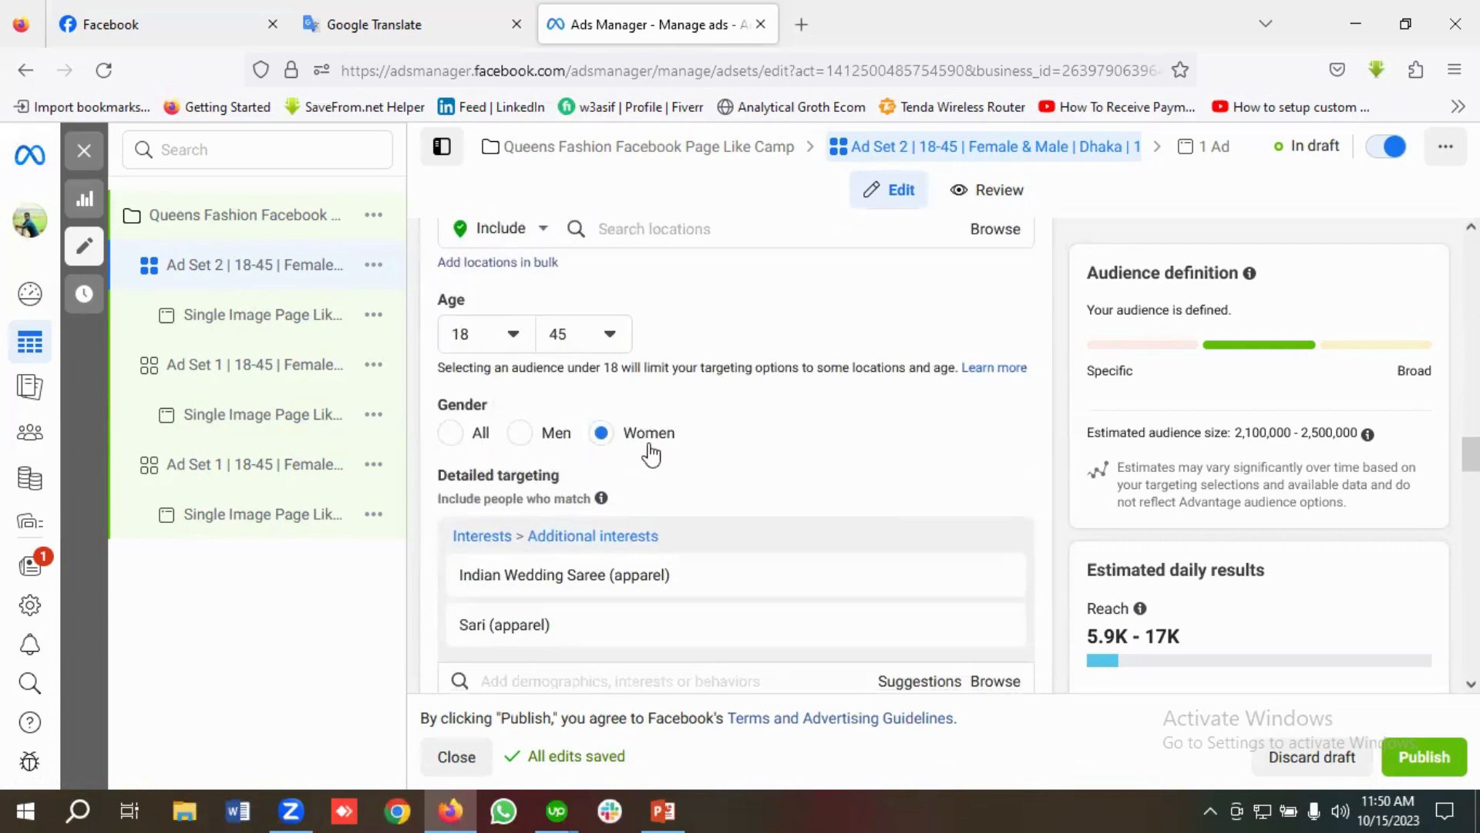
click(448, 435)
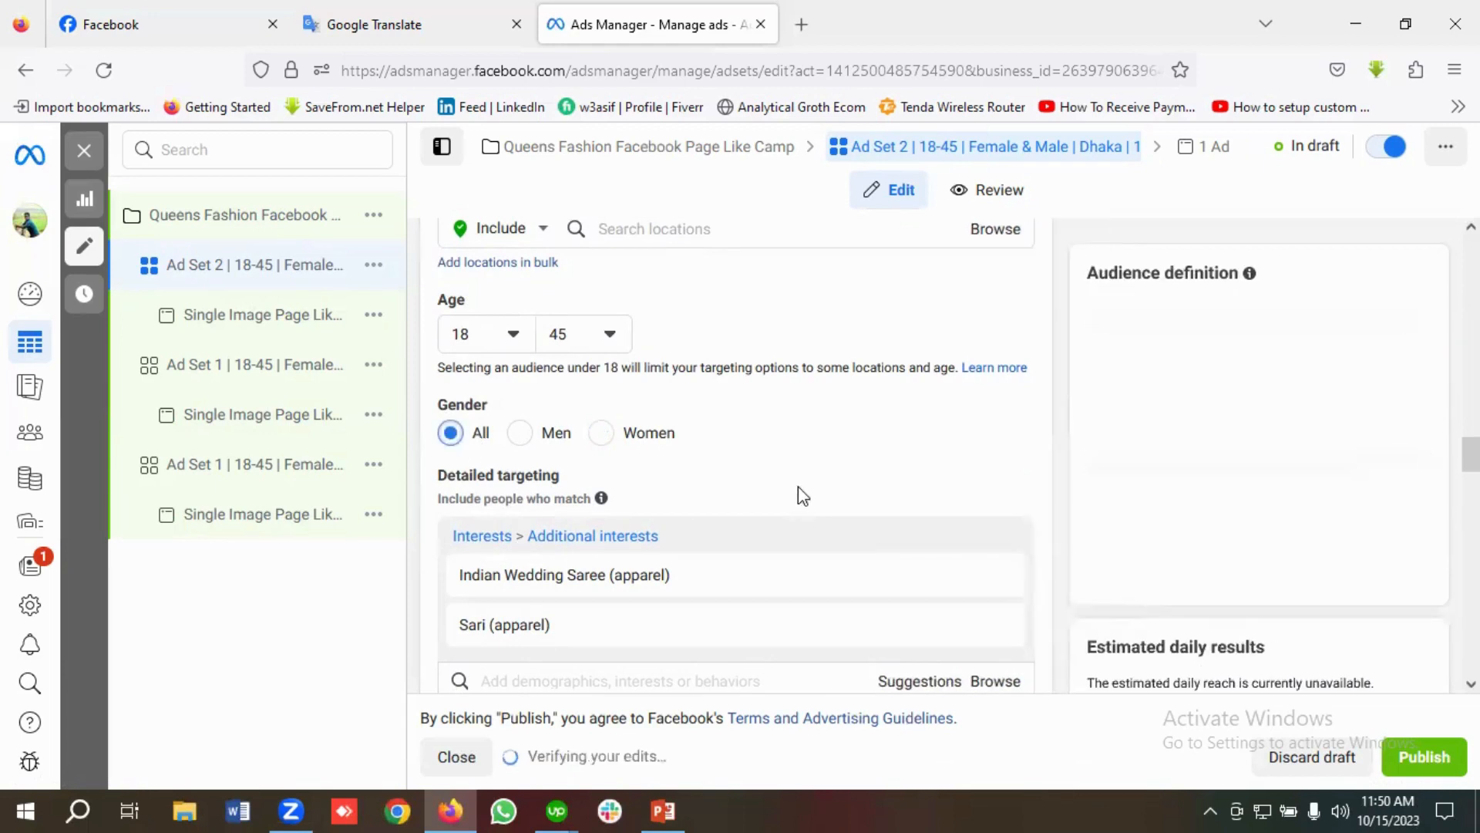
Step: Review ad set 2's detailed targeting interests, manual placement settings, and selected feed and search placements
scroll(798, 487, down, 2)
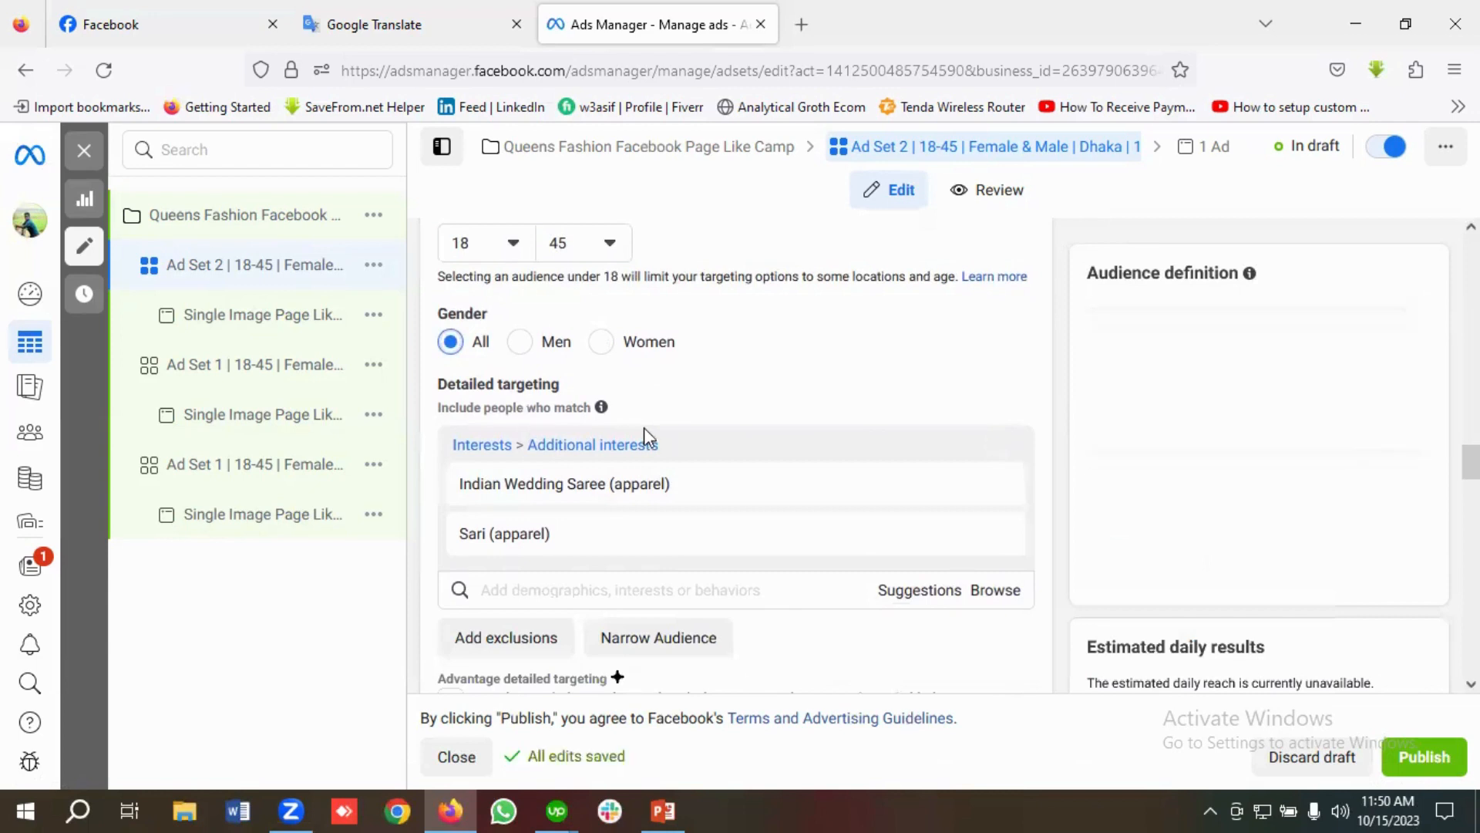
scroll(646, 431, down, 2)
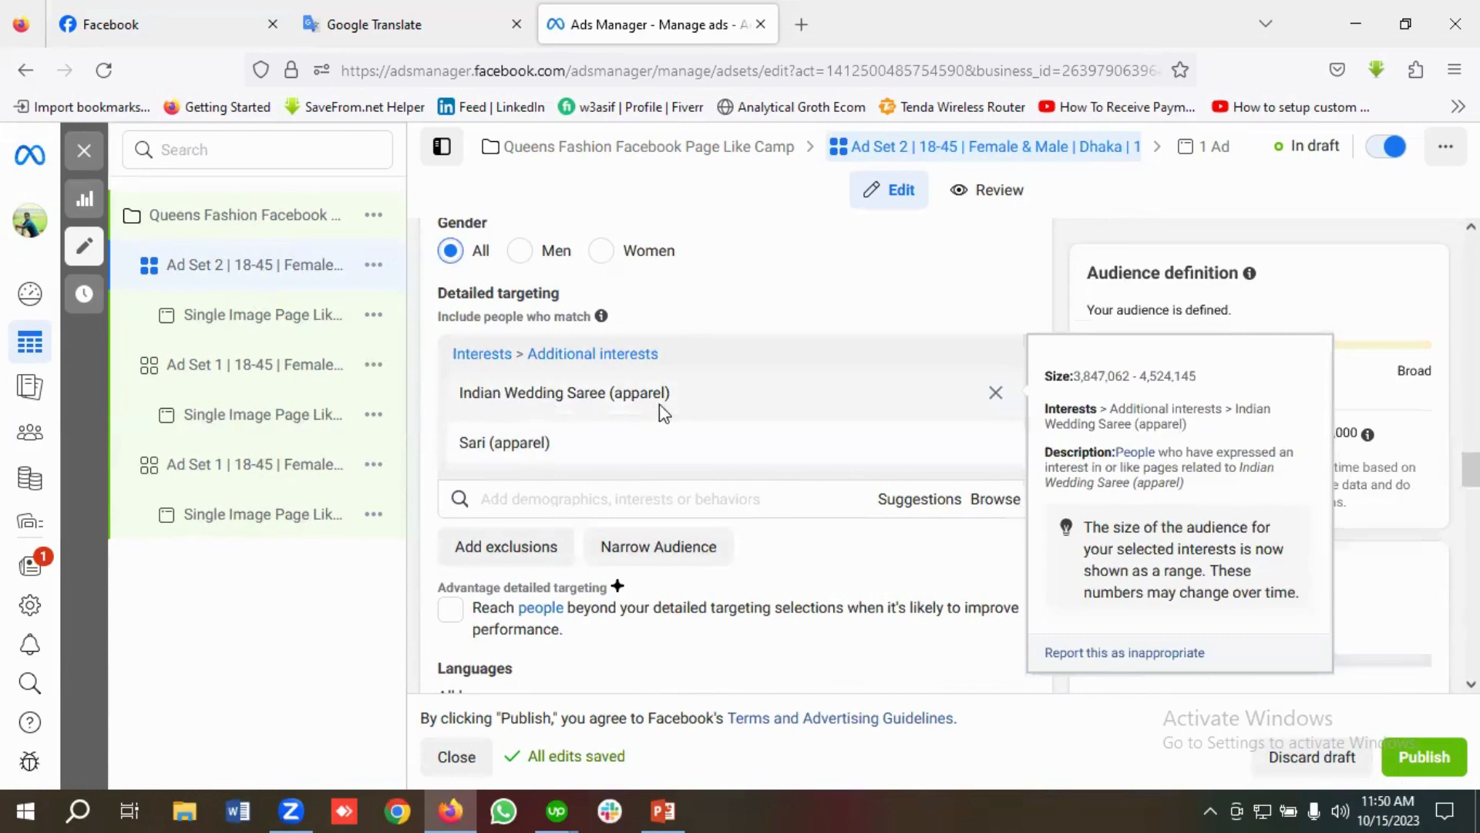
scroll(591, 450, down, 5)
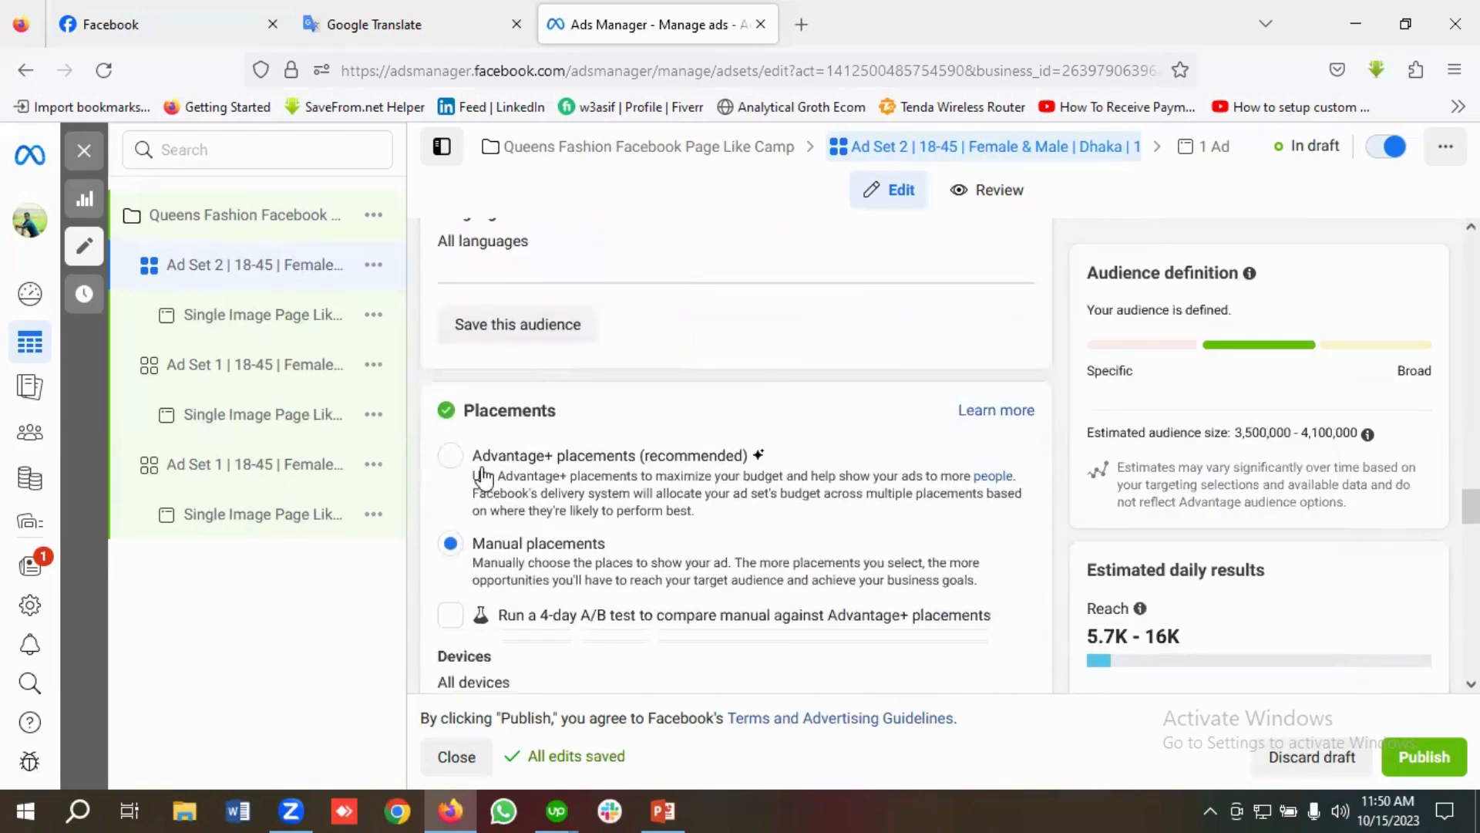
scroll(640, 466, down, 1)
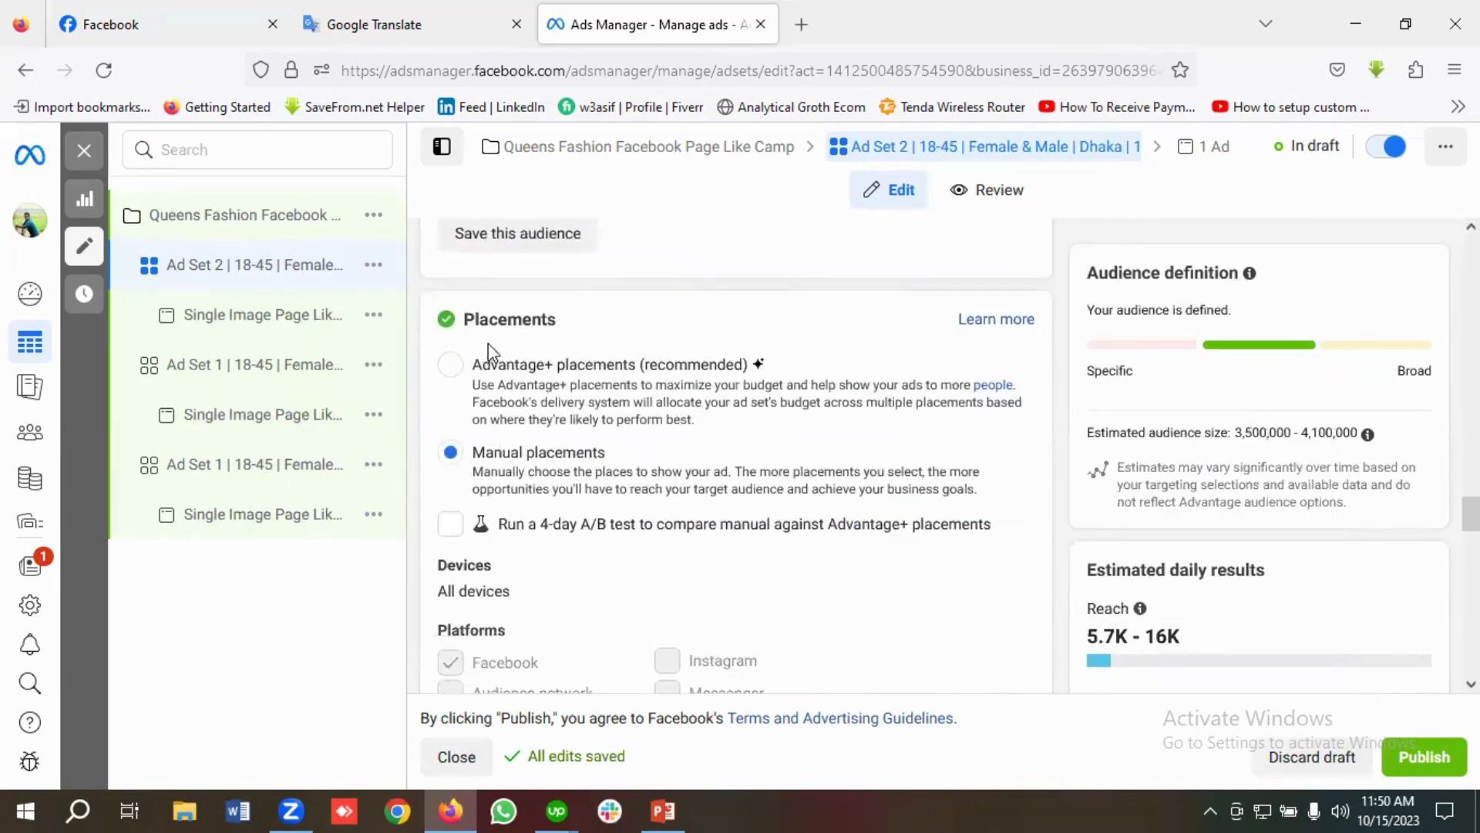
scroll(545, 466, down, 2)
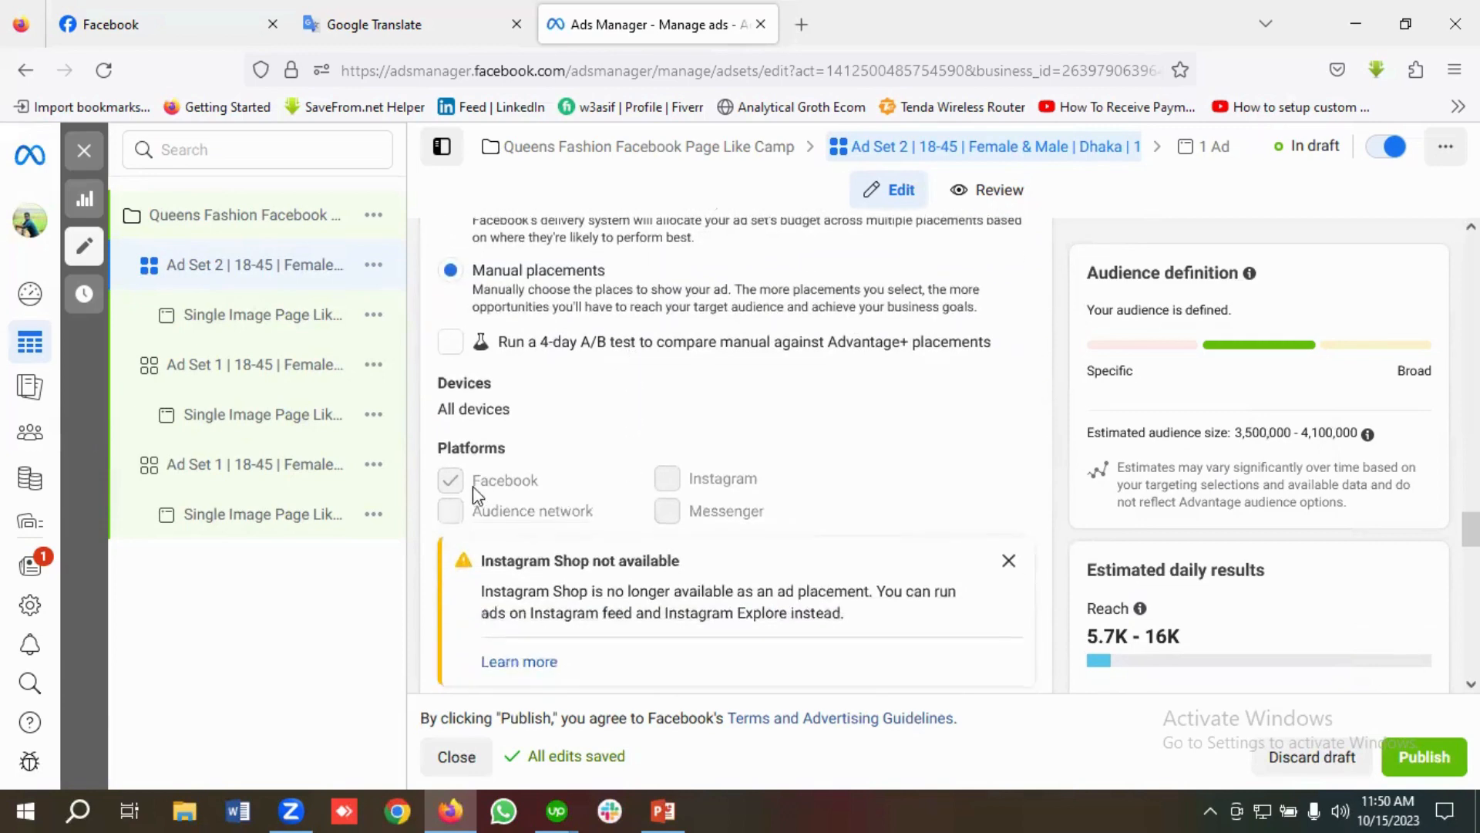
scroll(664, 465, down, 10)
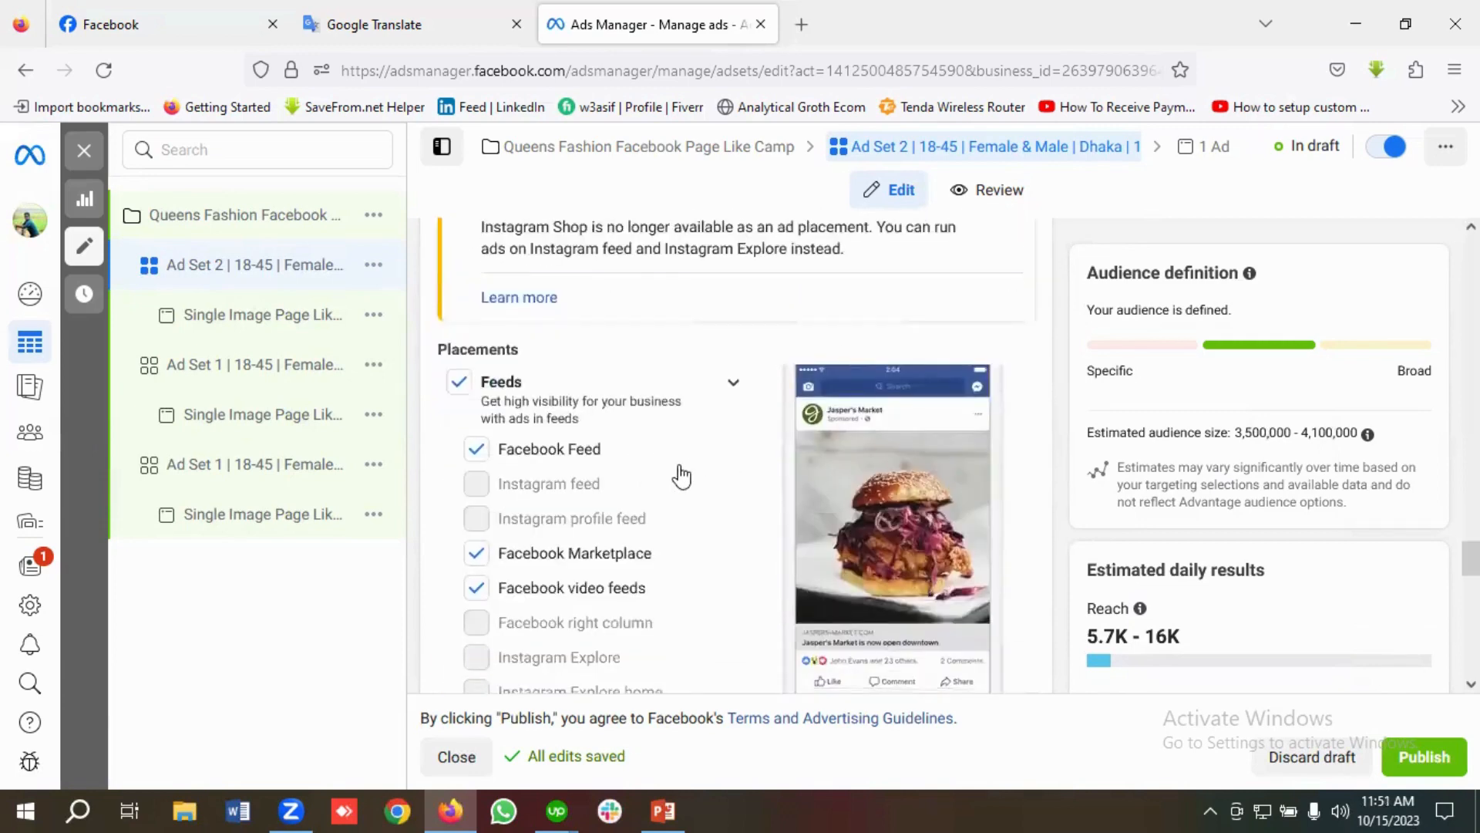
scroll(690, 475, down, 2)
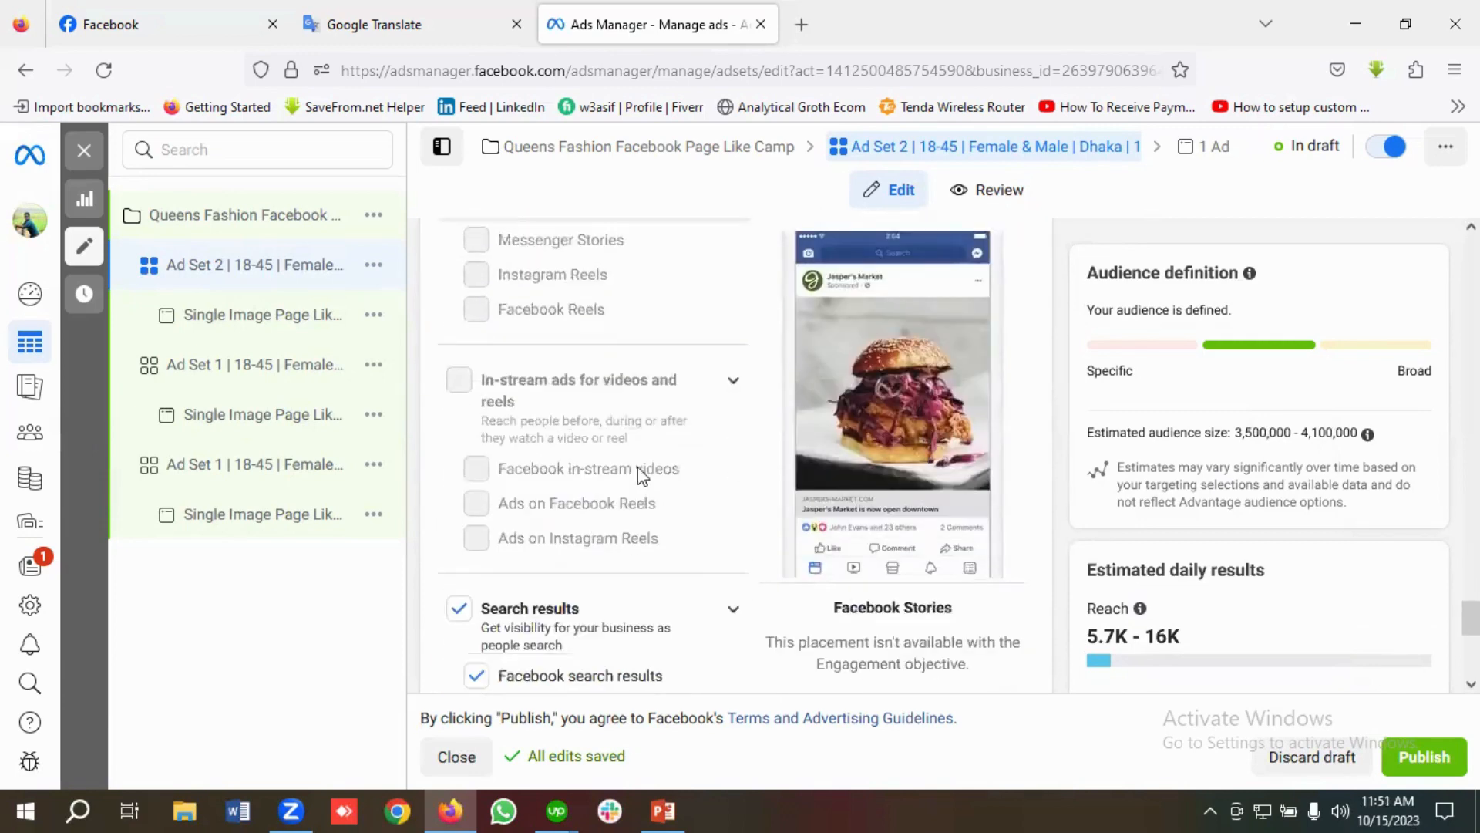
Step: Review the name, identity, creative, and tracking settings of the single-image ad under Ad Set 2
click(272, 325)
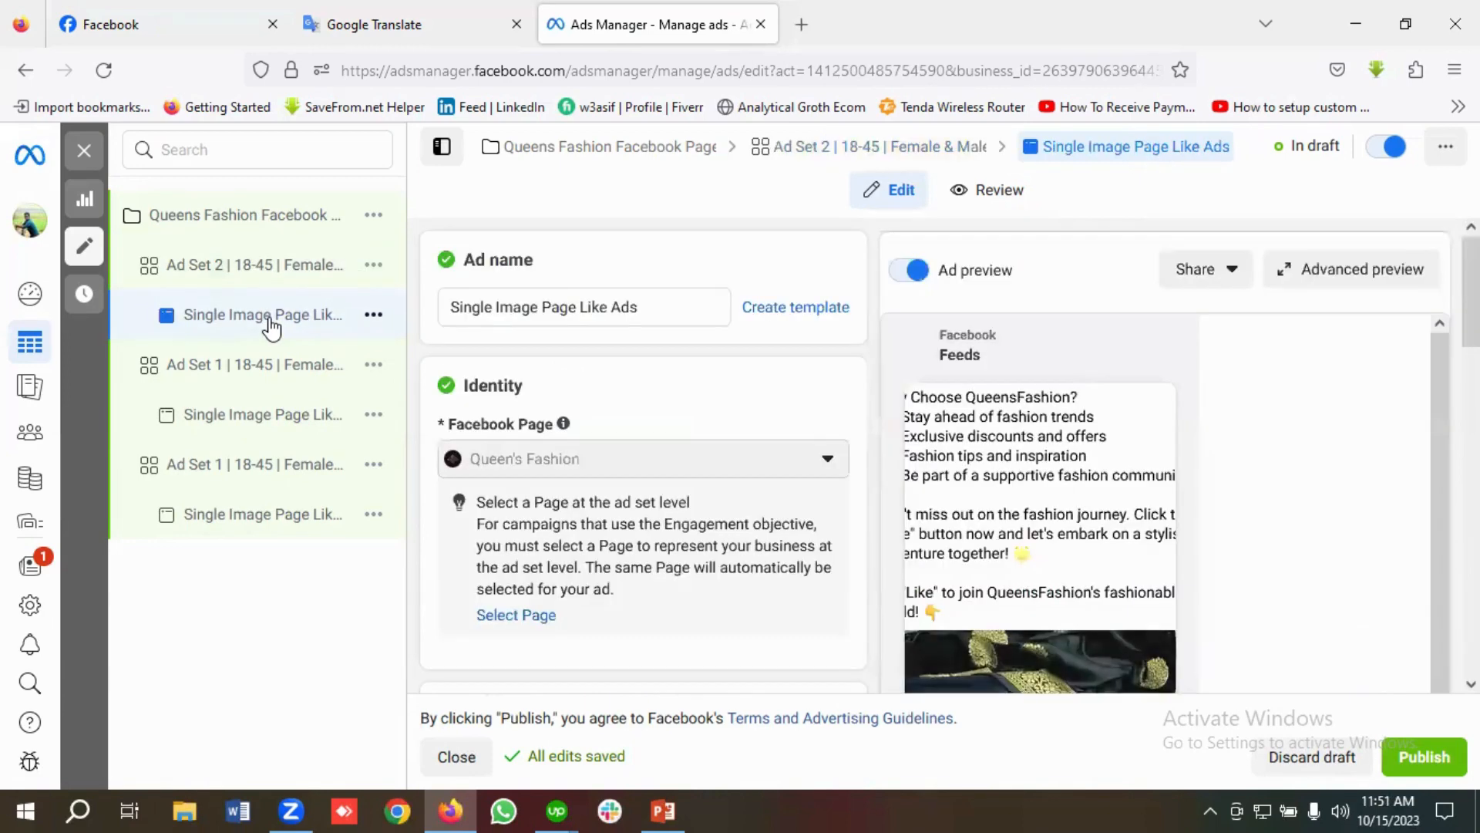
scroll(629, 416, down, 2)
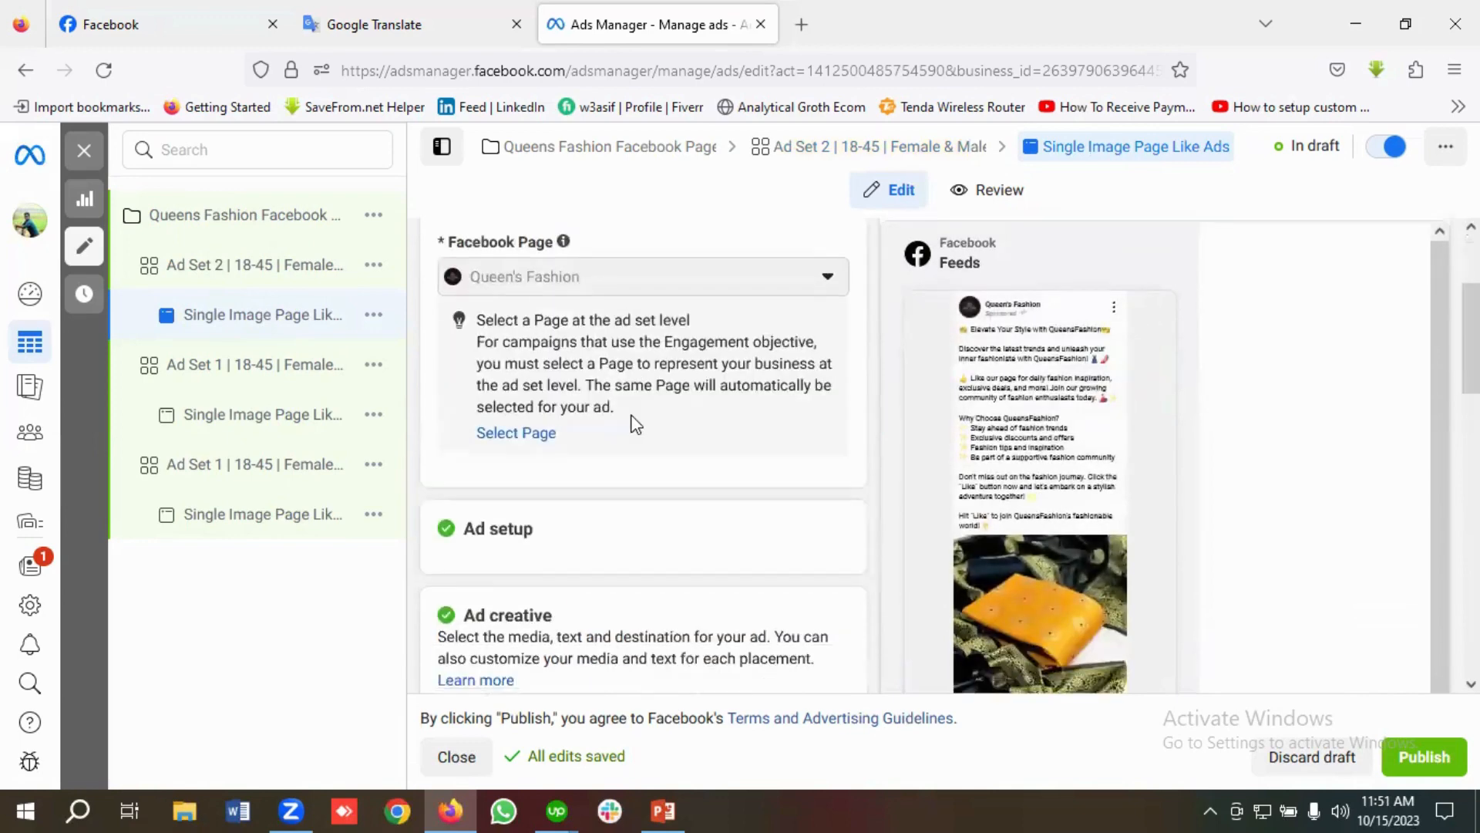
scroll(632, 416, up, 2)
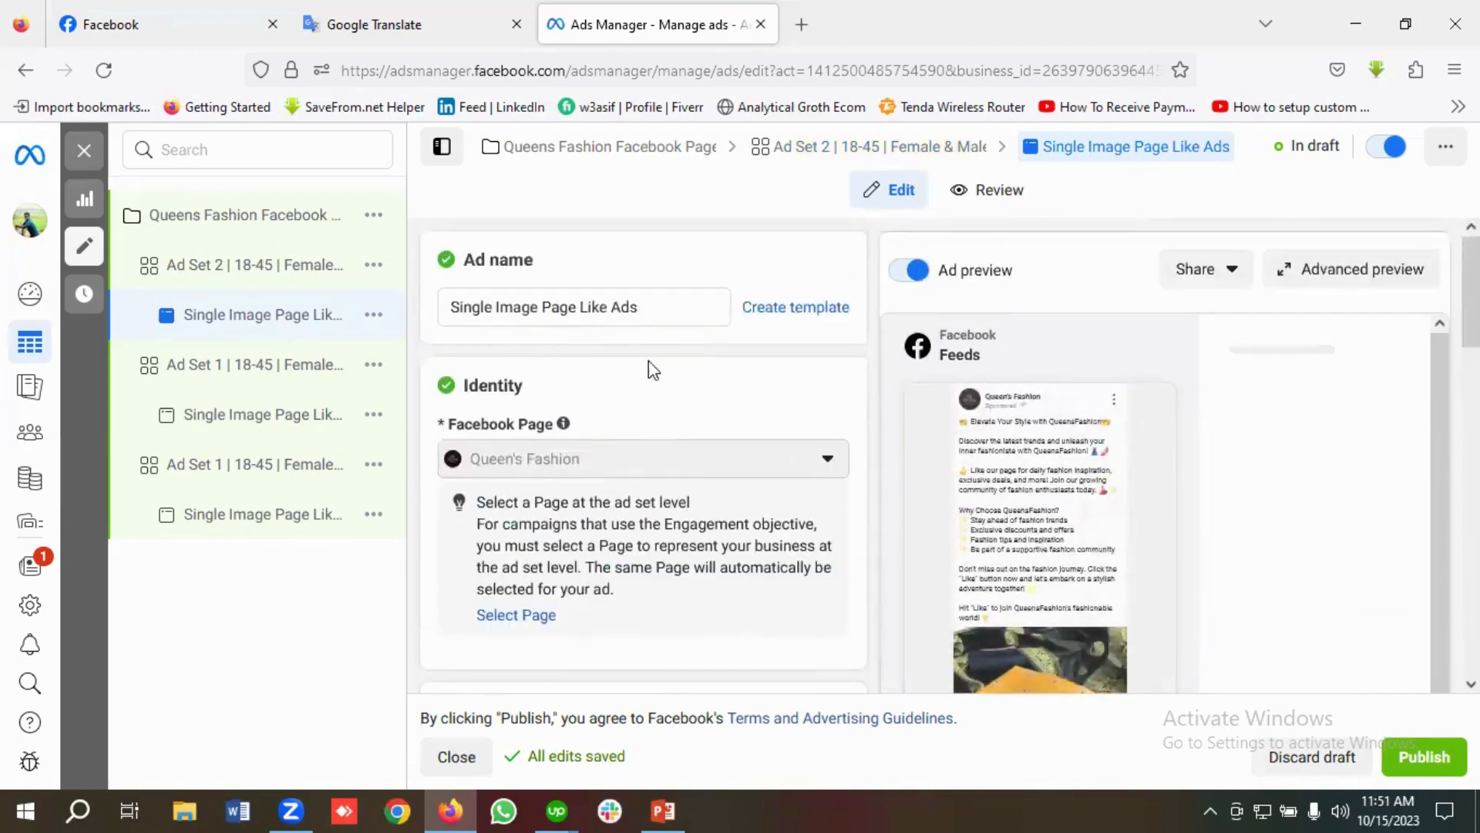
scroll(672, 442, down, 5)
scroll(672, 442, down, 4)
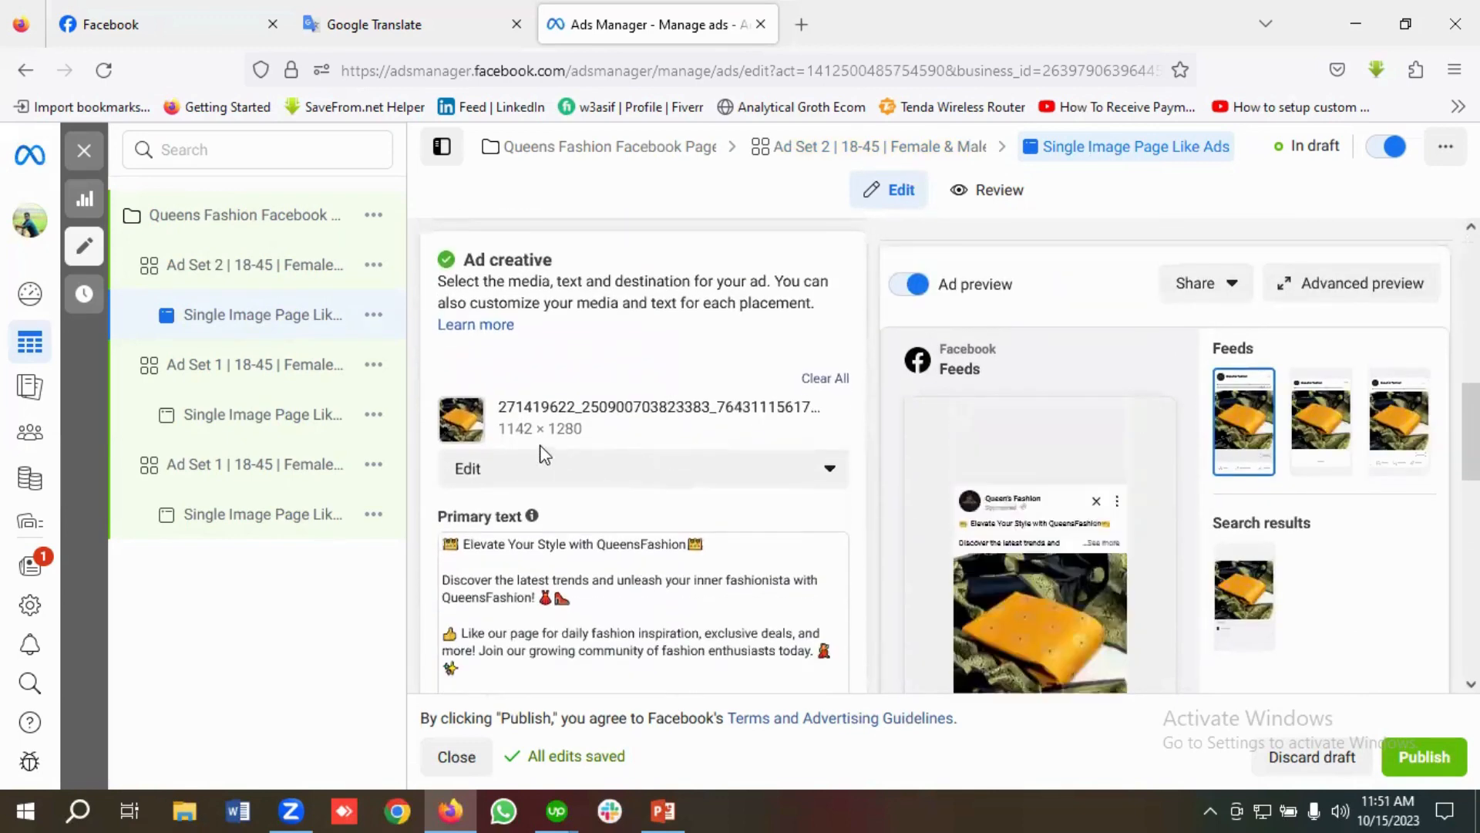
scroll(644, 491, down, 8)
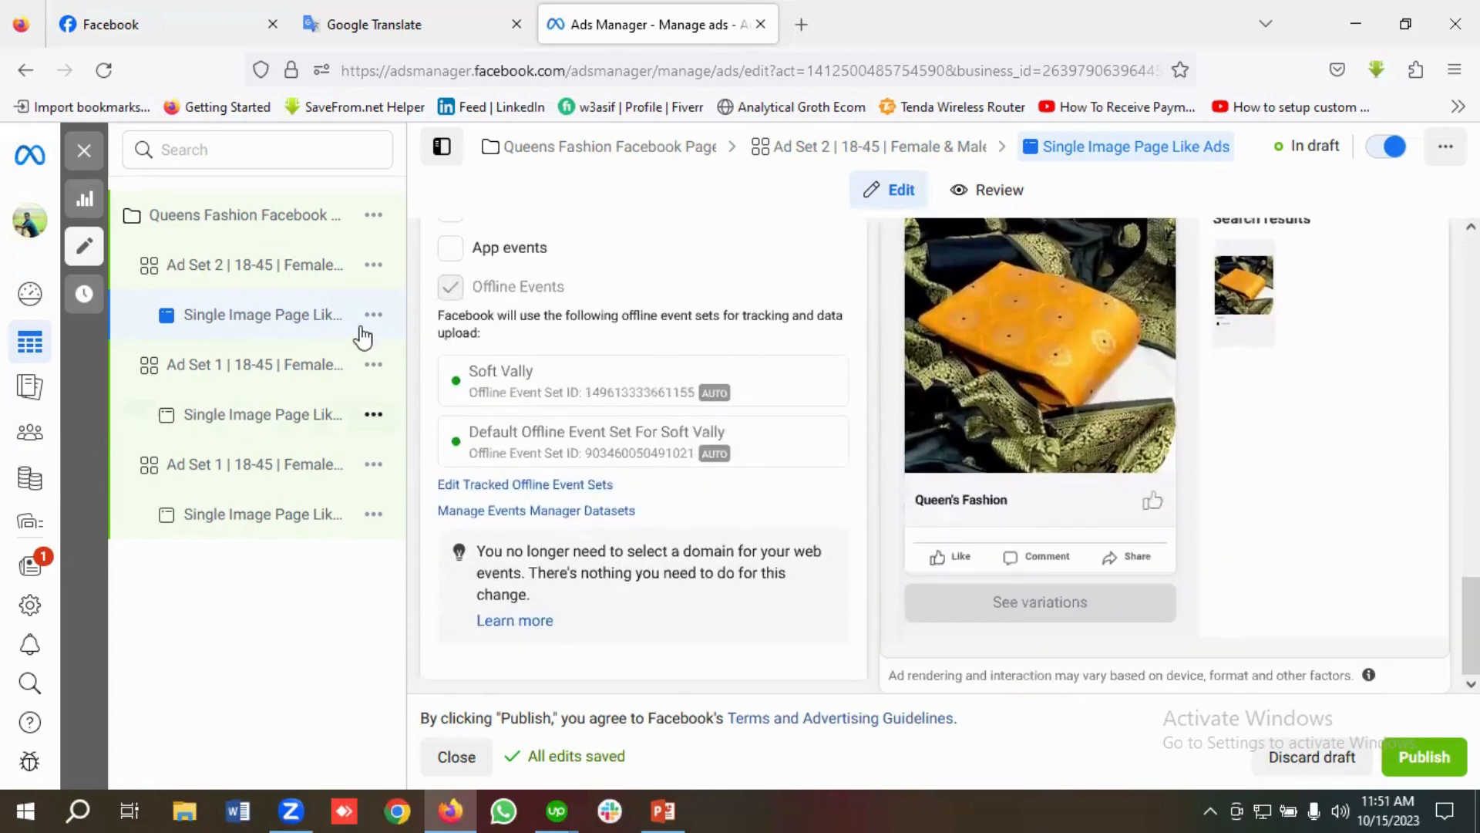
Step: Open the first remaining duplicated Ad Set 1 and change its number to 3 in the ad set name
click(205, 372)
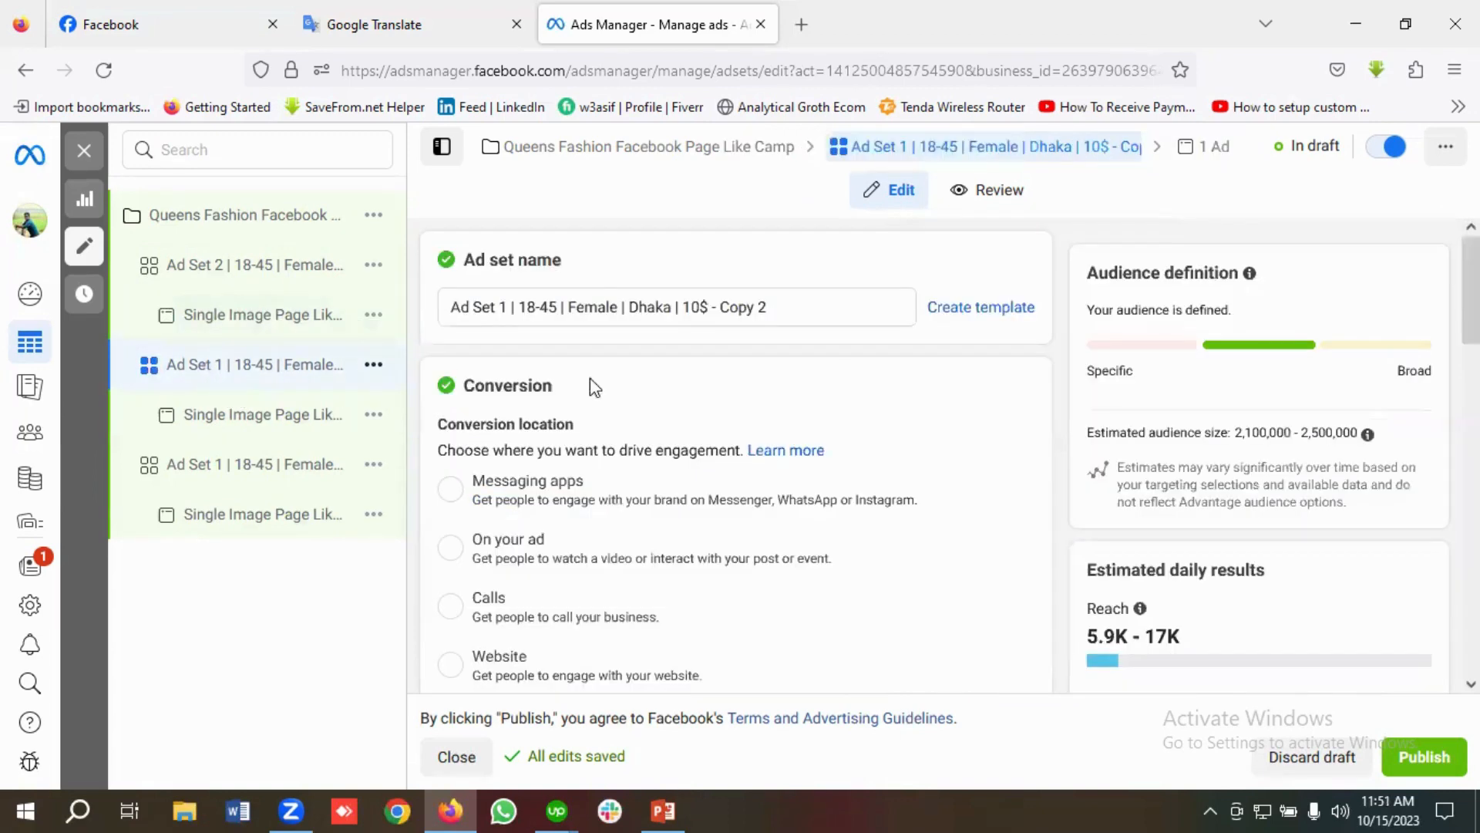
click(509, 307)
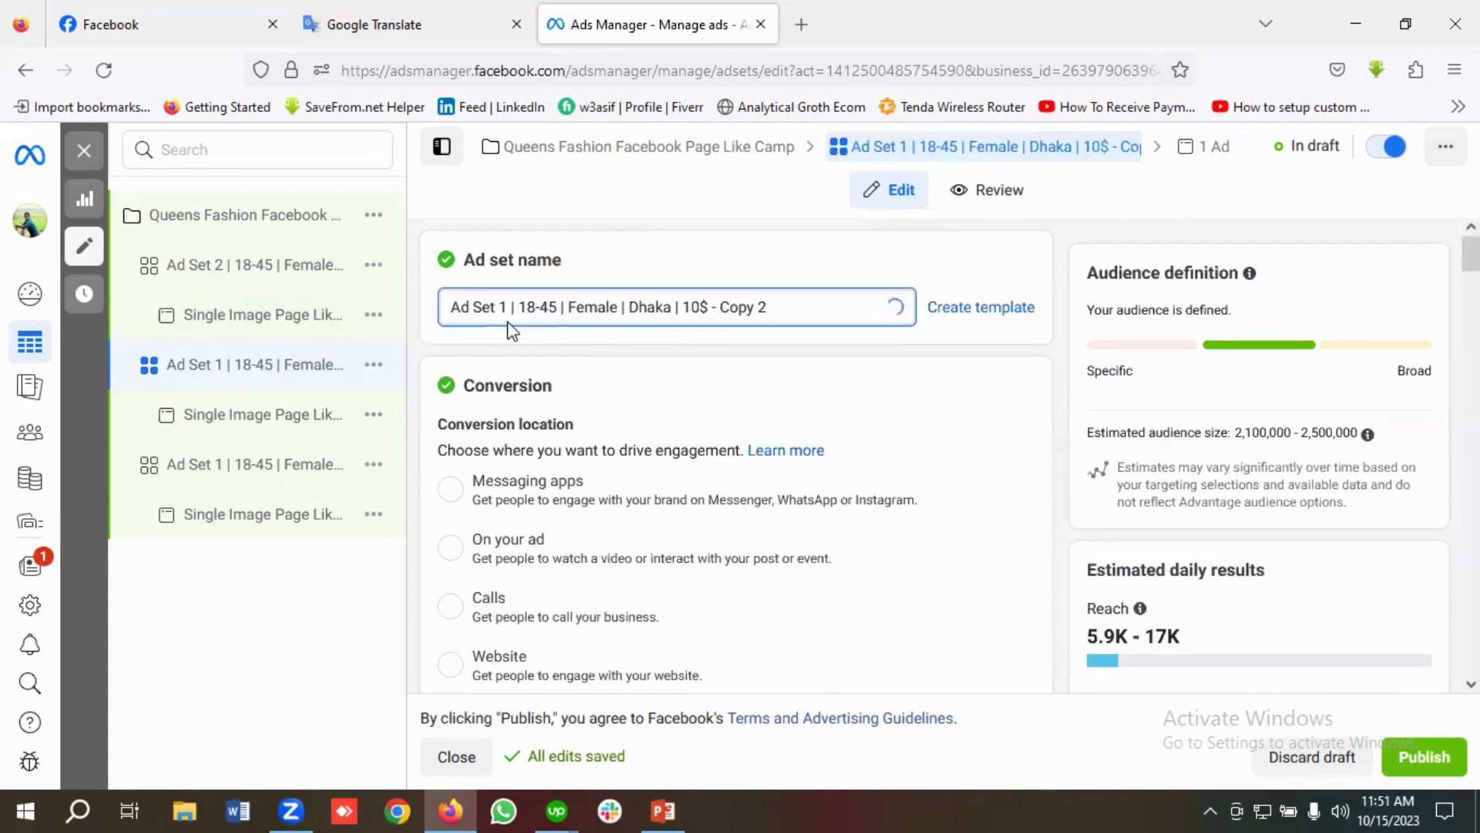
key(BackSpace)
text(3)
Step: Switch to Google Translate and read the brief's targeting, location, budget, interests, and primary text for ad set 3
click(414, 11)
scroll(329, 336, down, 10)
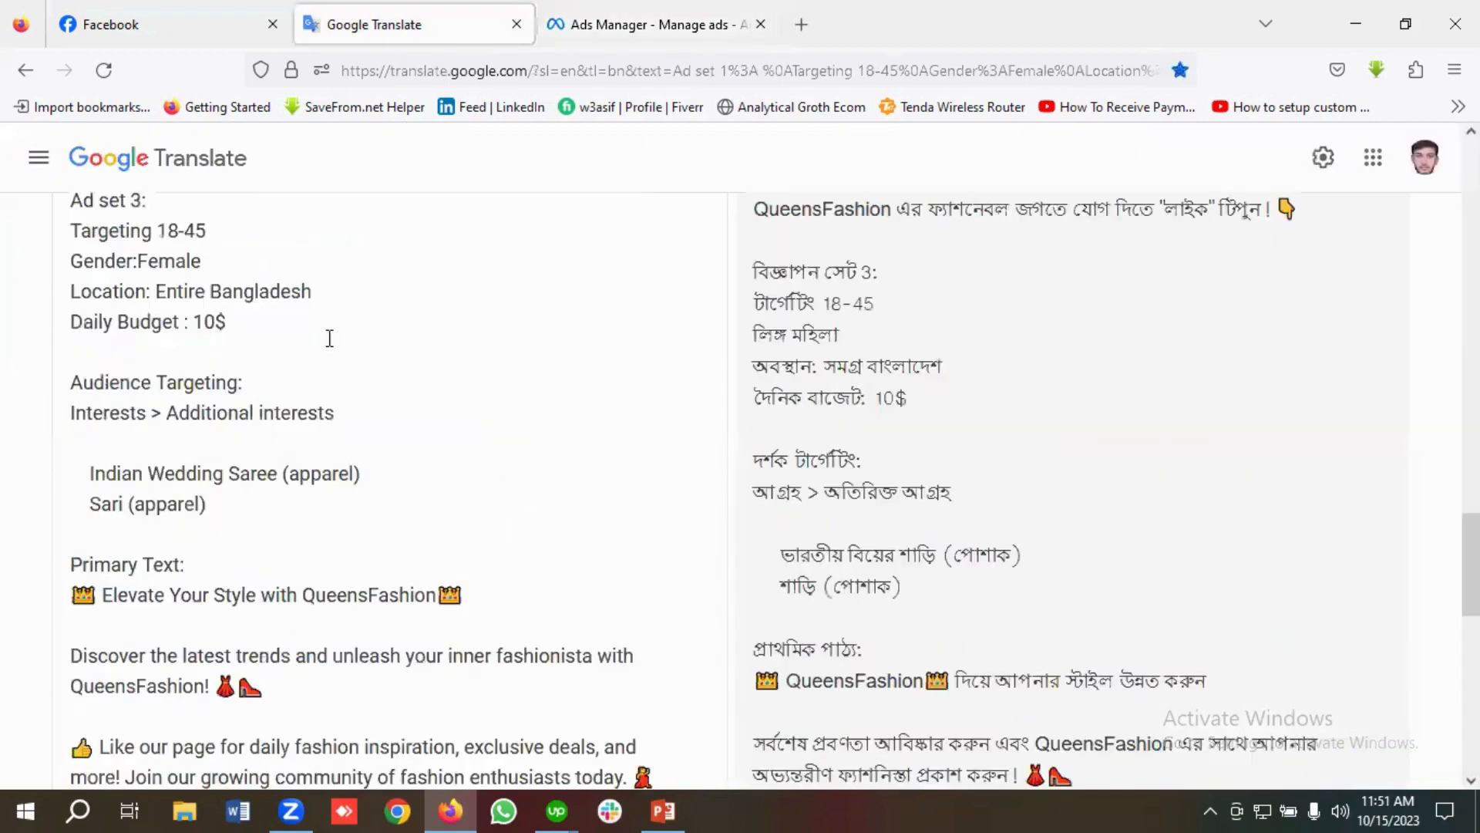
scroll(329, 338, down, 6)
scroll(329, 339, up, 7)
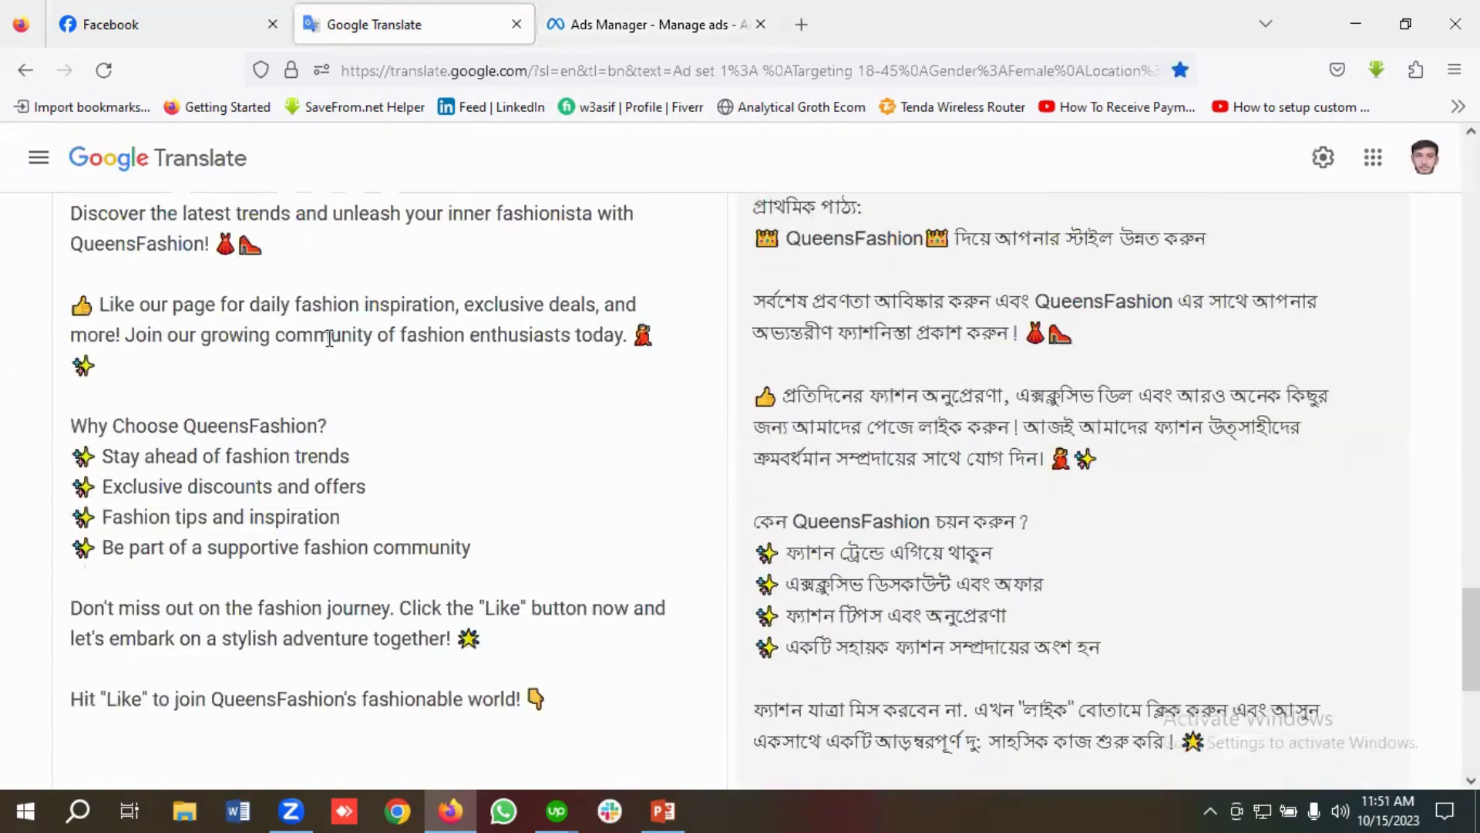
scroll(329, 338, up, 3)
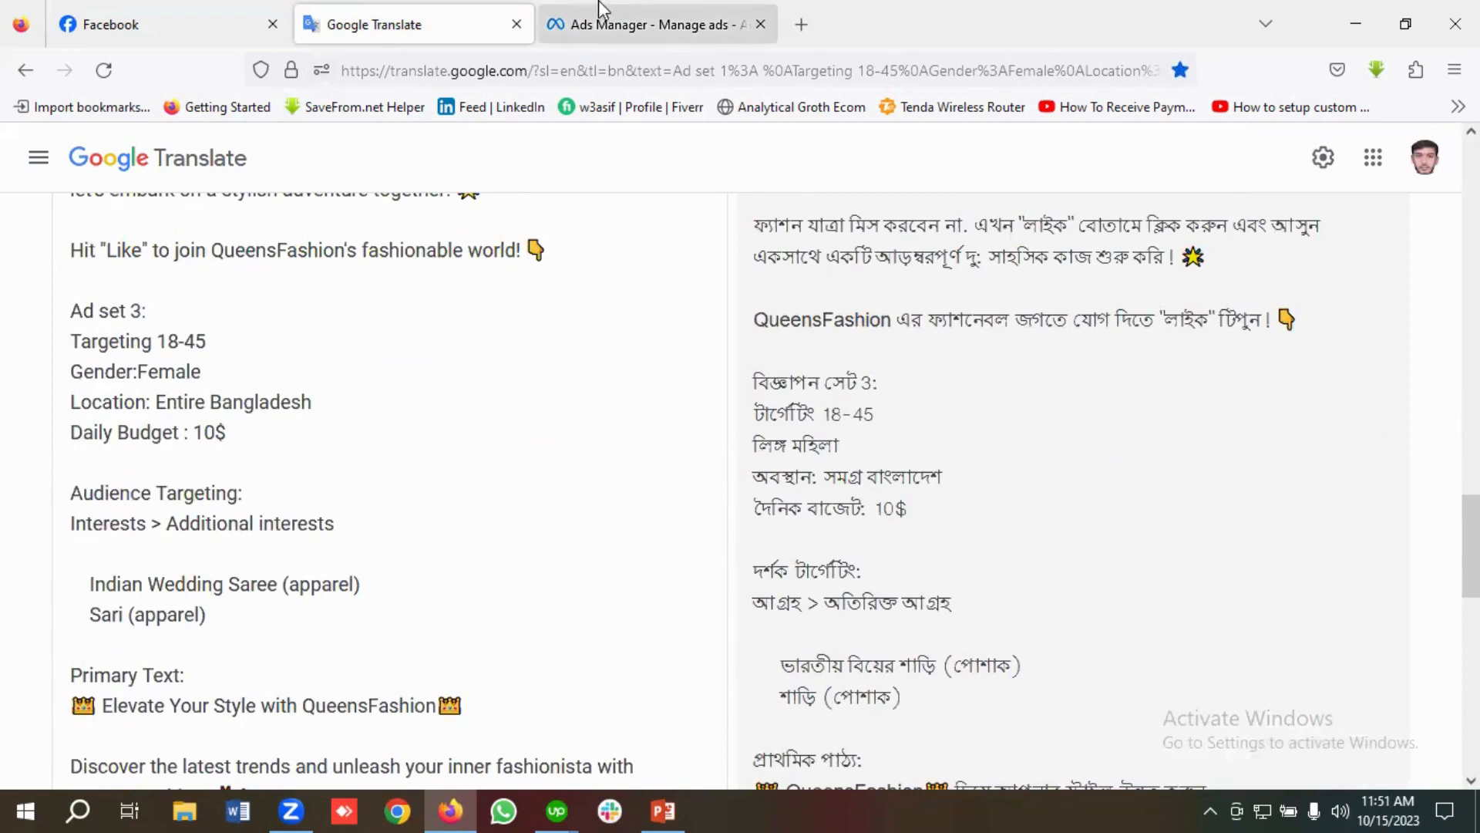
Step: Back in Ads Manager, replace "Dhaka" with "Bangladesh" in the Ad Set 3 name and remove the "- Copy 2" suffix
click(655, 25)
double_click(648, 308)
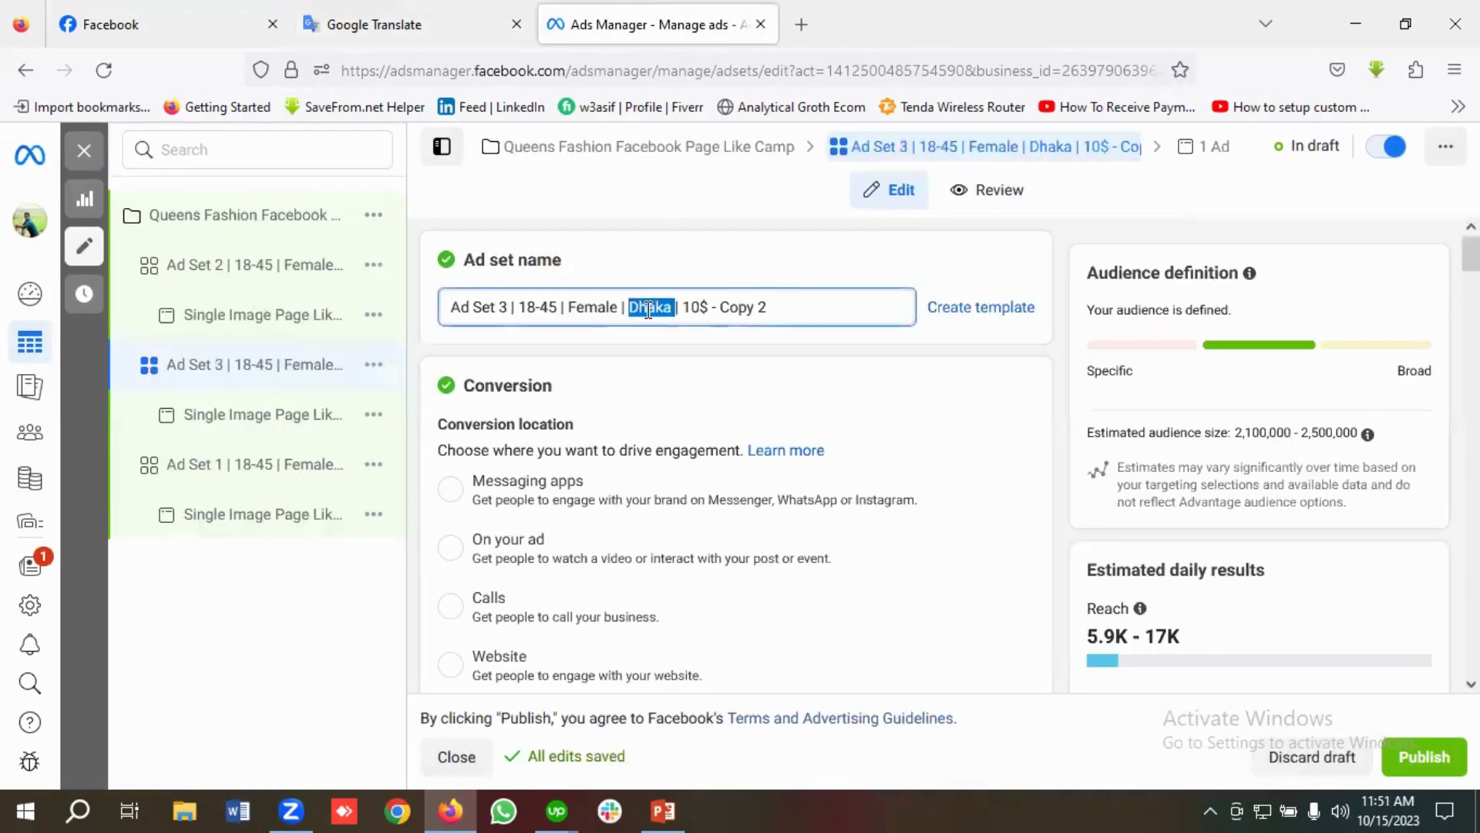
key(BackSpace)
text(Ban)
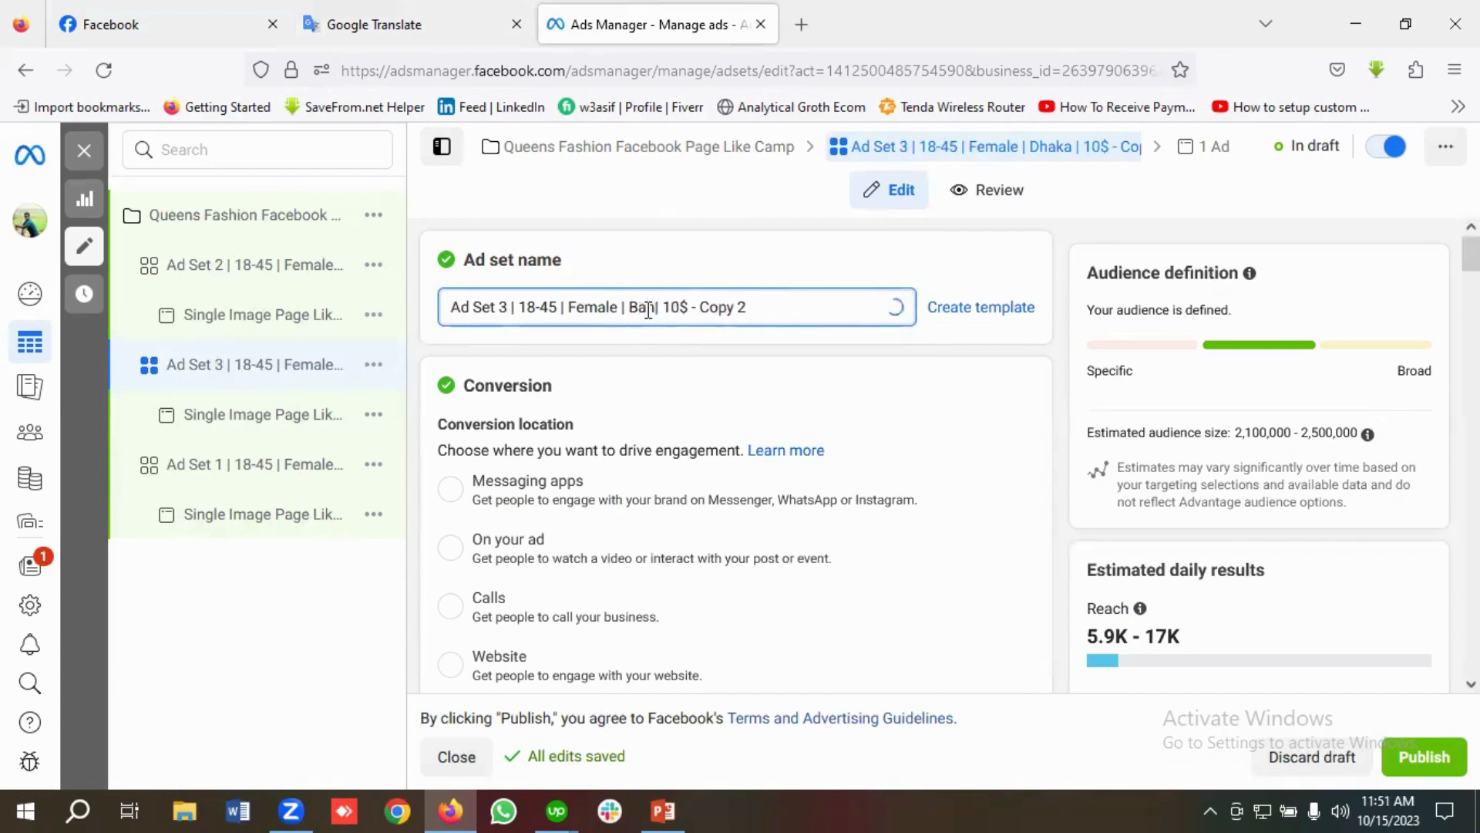
text(gladesh)
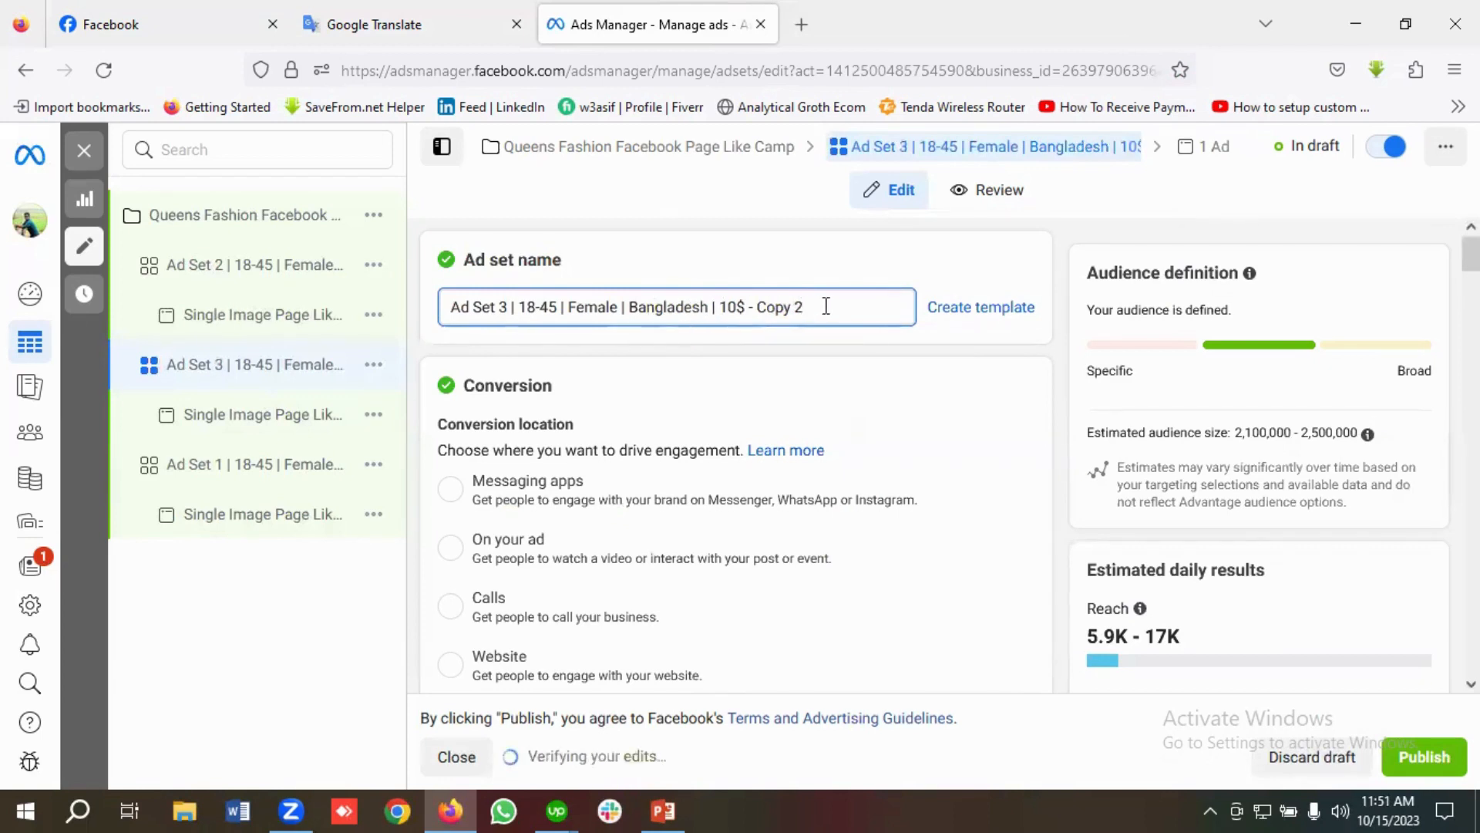
key(BackSpace)
key(BackSpace)
key(BackSpace)
key(BackSpace)
key(BackSpace)
key(BackSpace)
key(BackSpace)
key(BackSpace)
key(BackSpace)
Step: Check ad set 3's conversion, Facebook Page, and daily budget settings and reset its outdated start time to the current time
scroll(684, 423, down, 5)
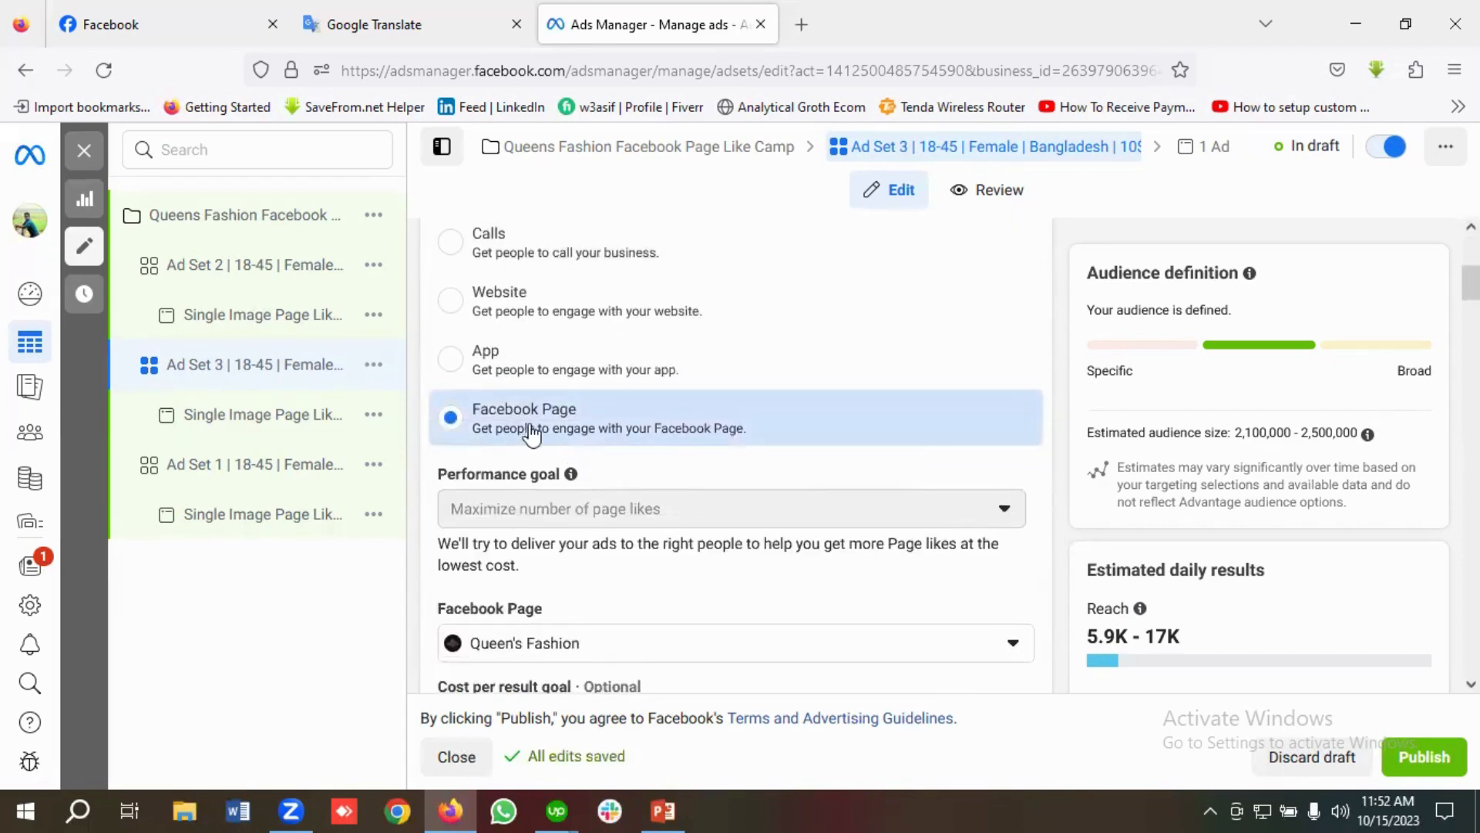
scroll(659, 435, down, 1)
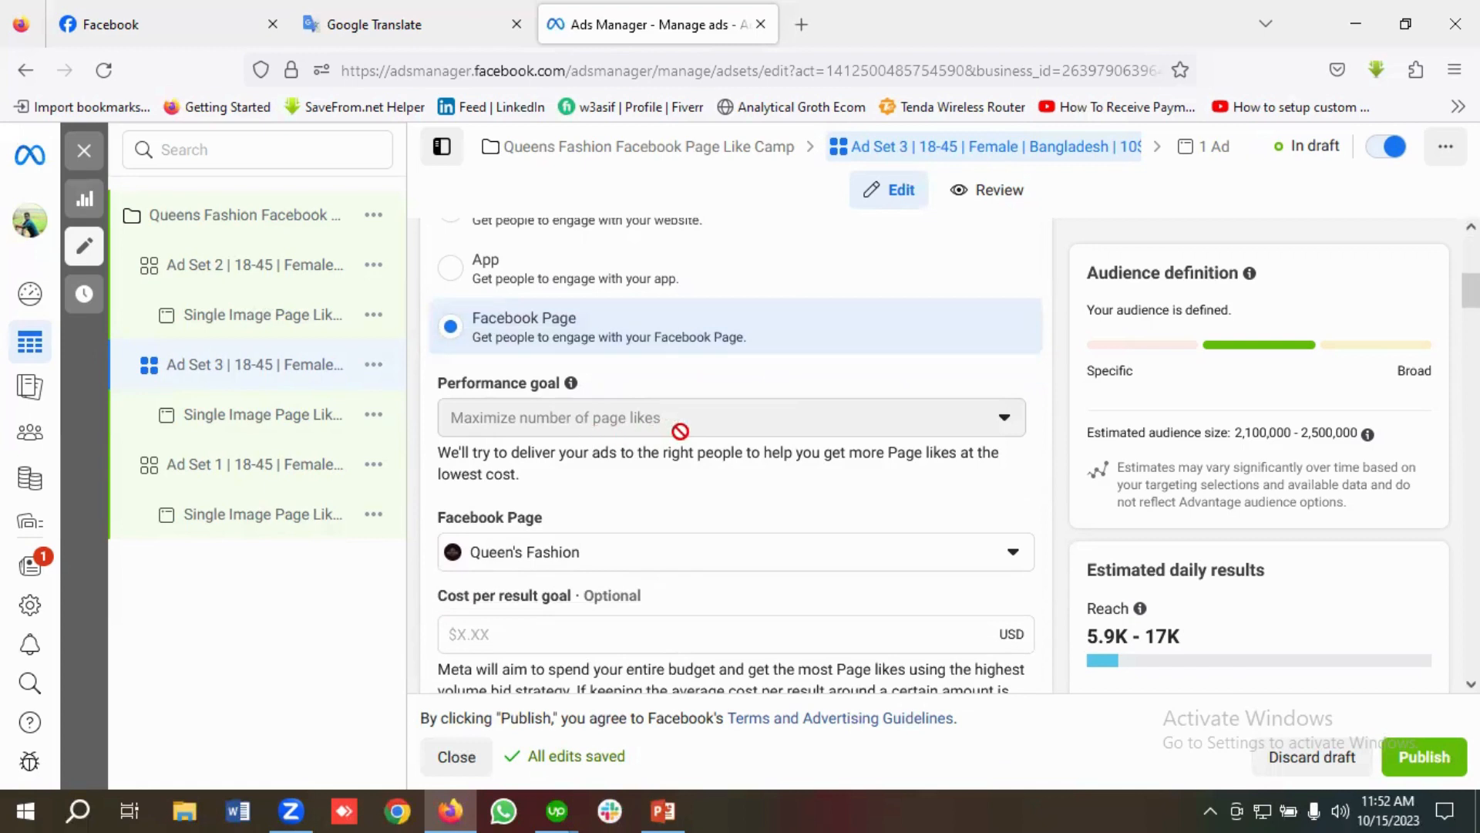
scroll(698, 429, down, 2)
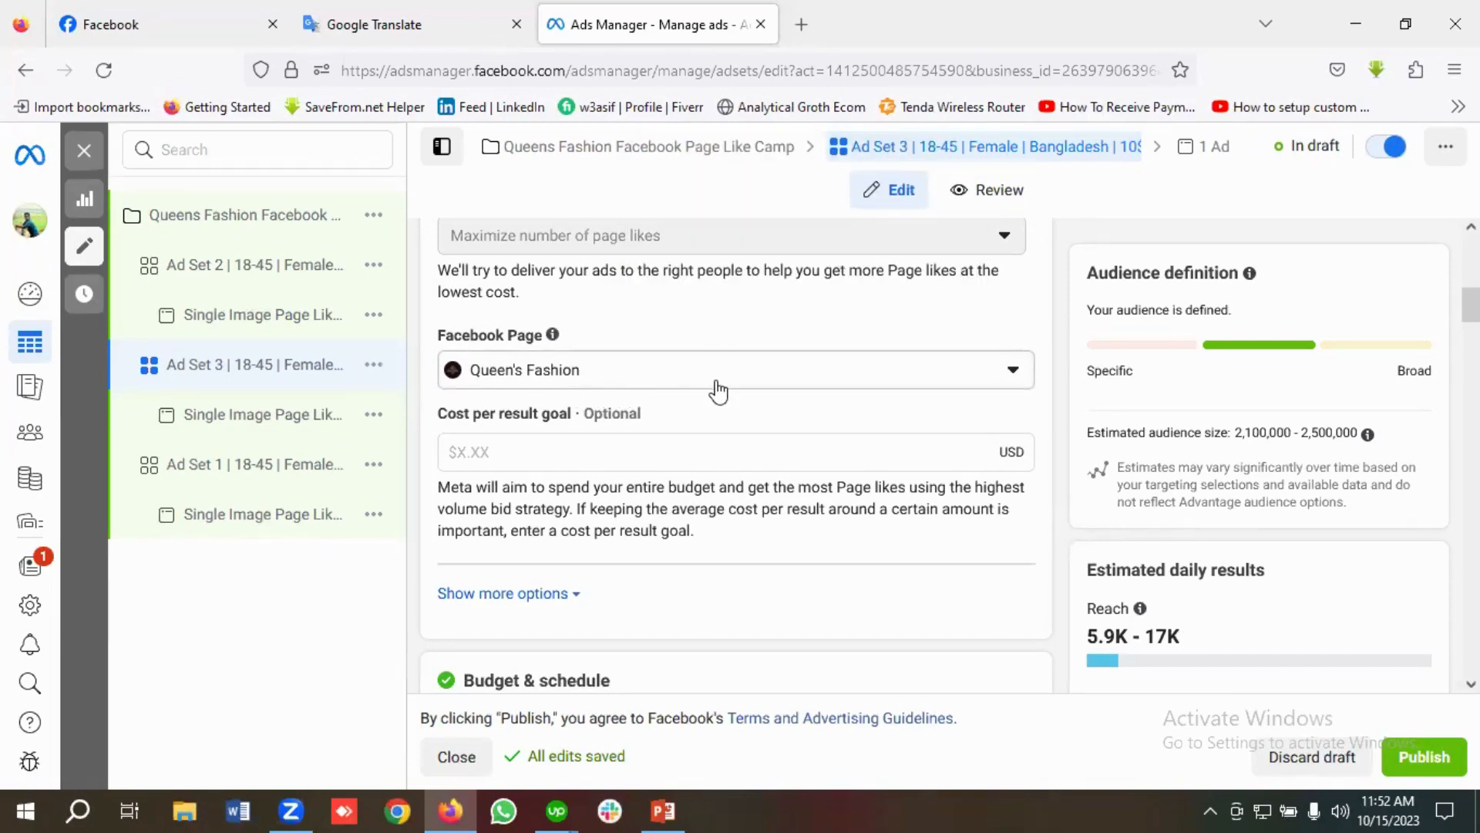
scroll(717, 390, down, 5)
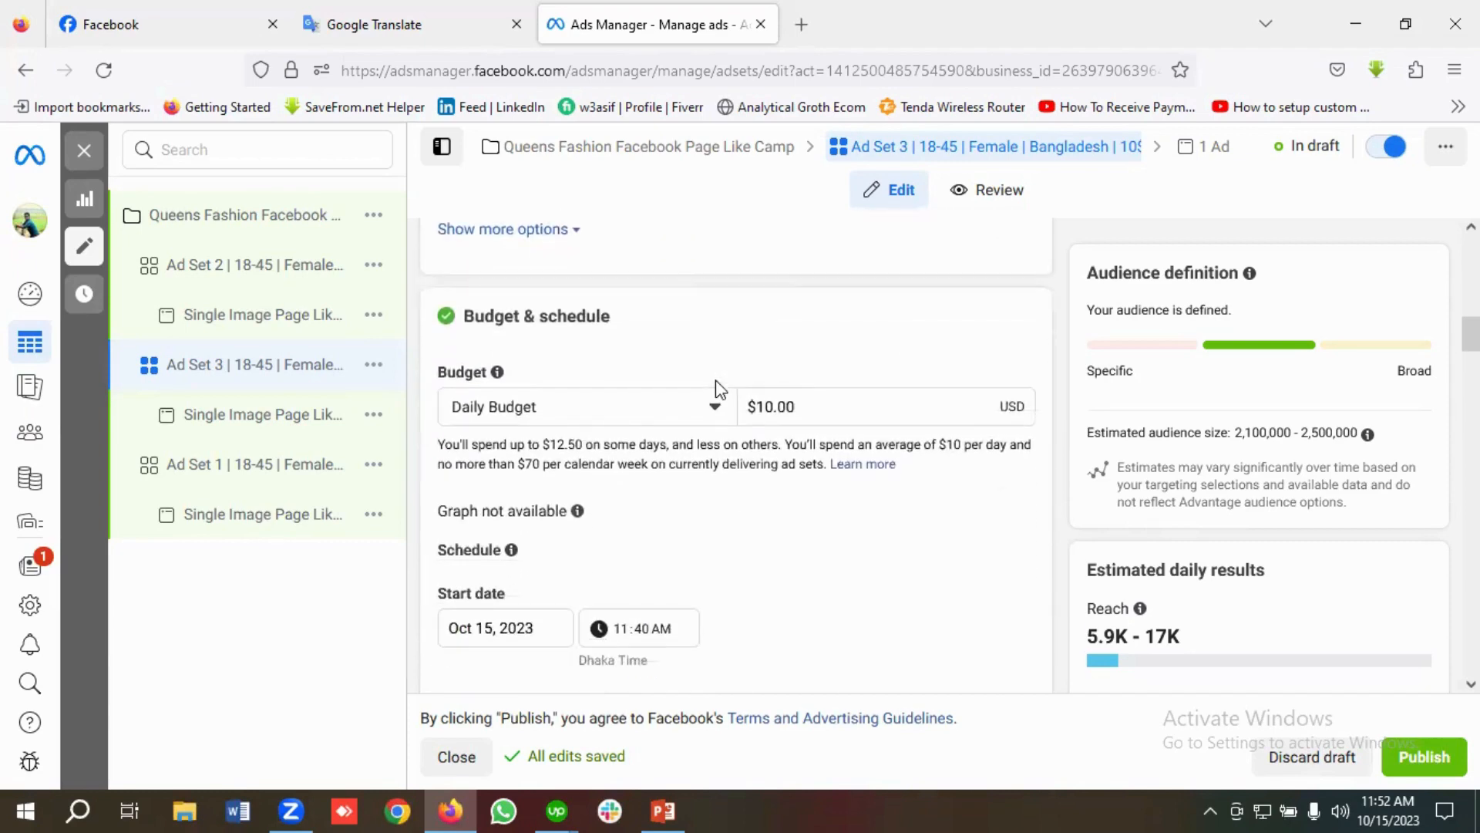
scroll(863, 416, down, 2)
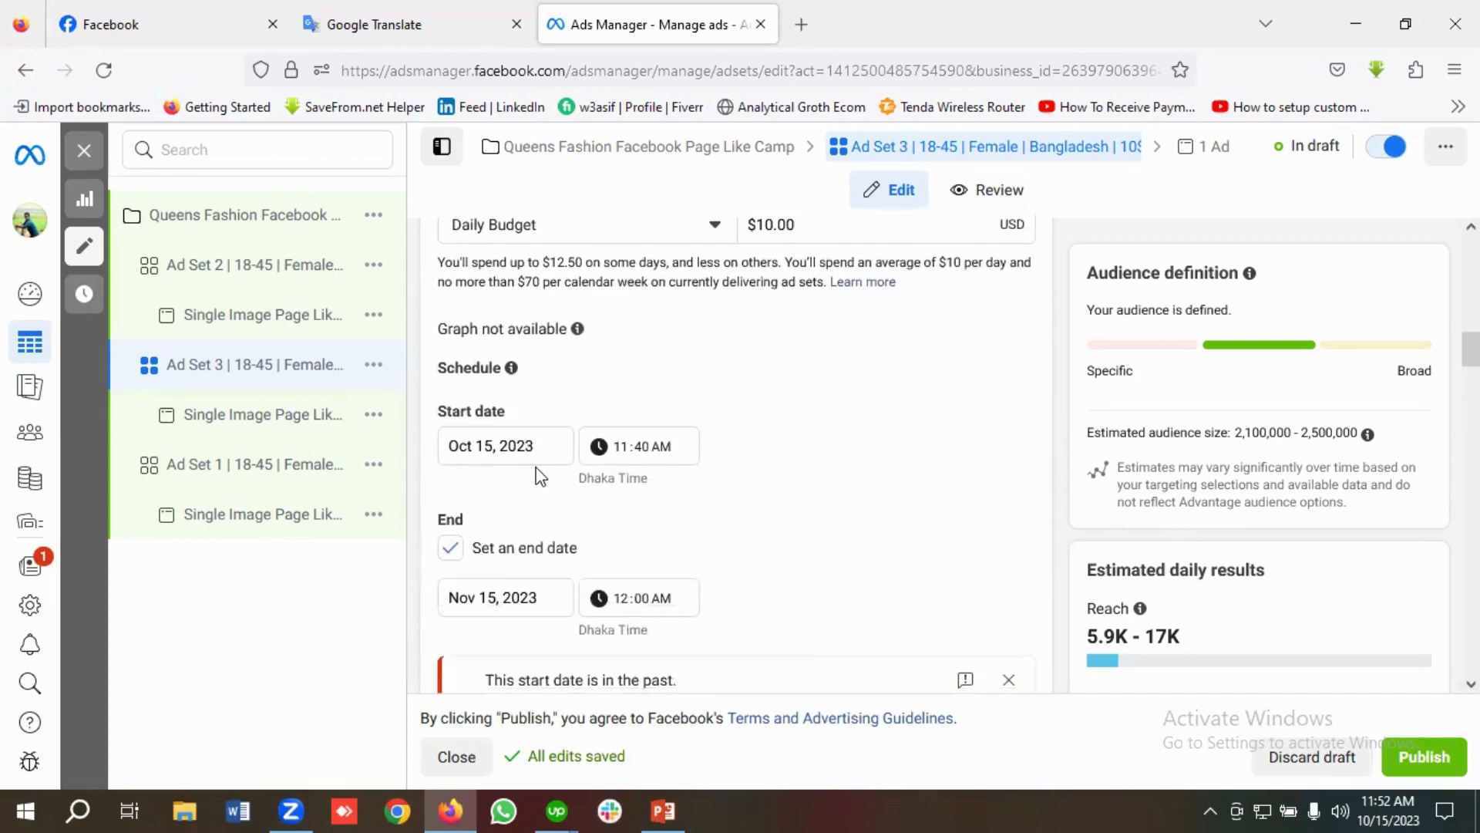
scroll(540, 477, down, 2)
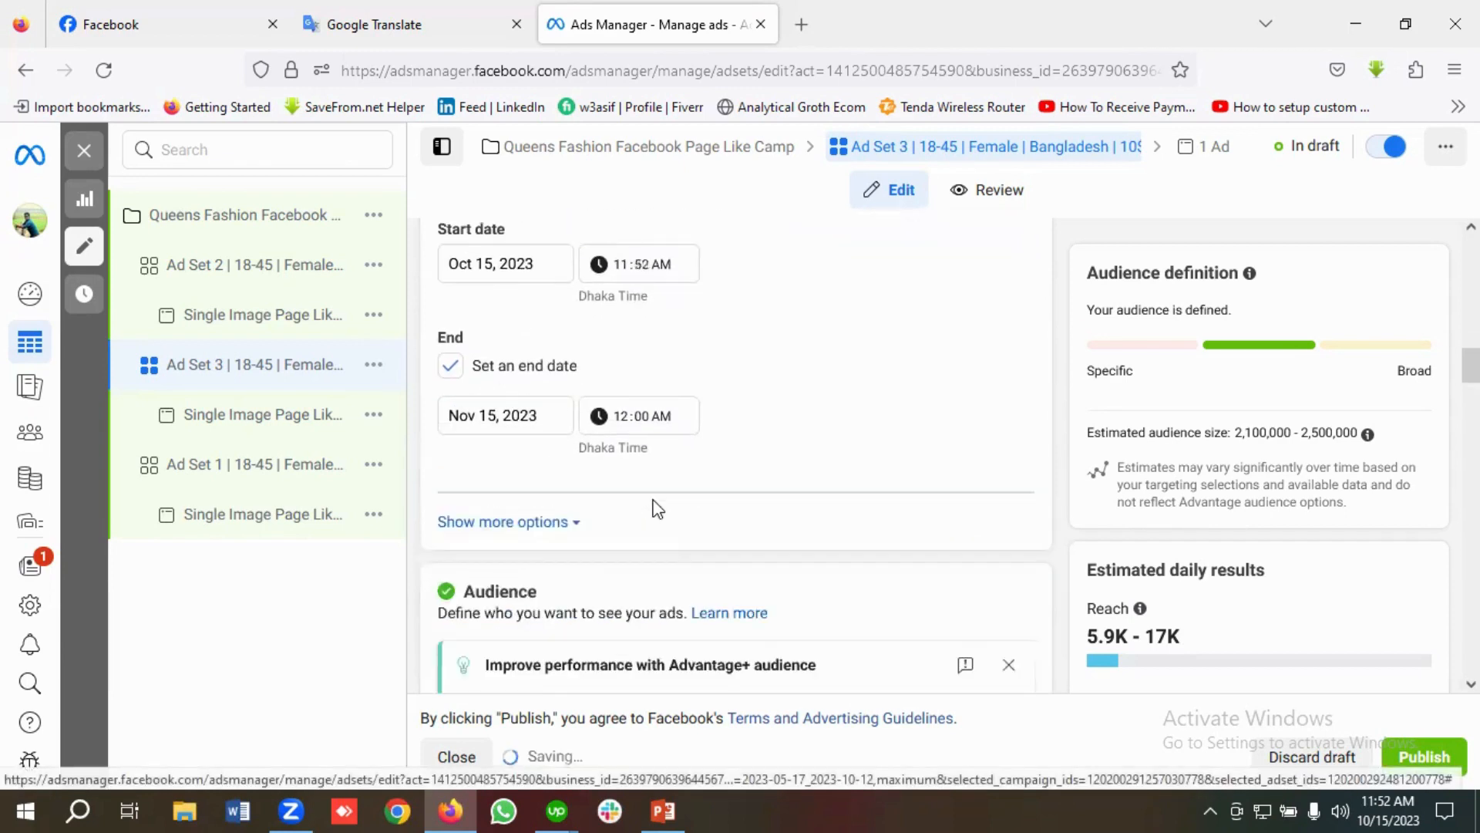
Step: Replace the Dhaka location in ad set 3's audience with the entire country of Bangladesh
scroll(663, 501, down, 3)
scroll(669, 506, down, 5)
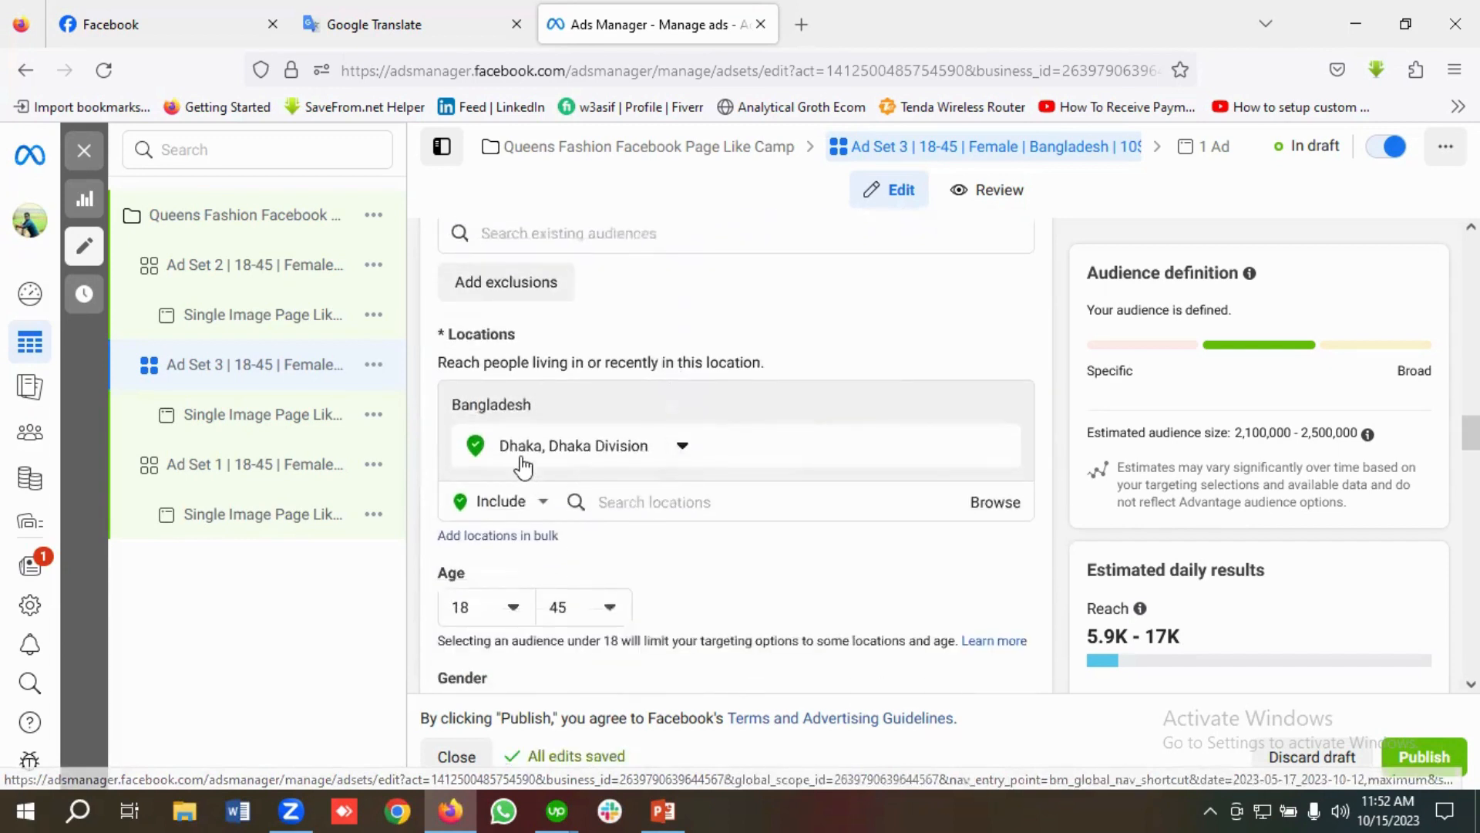
mouse_move(1006, 455)
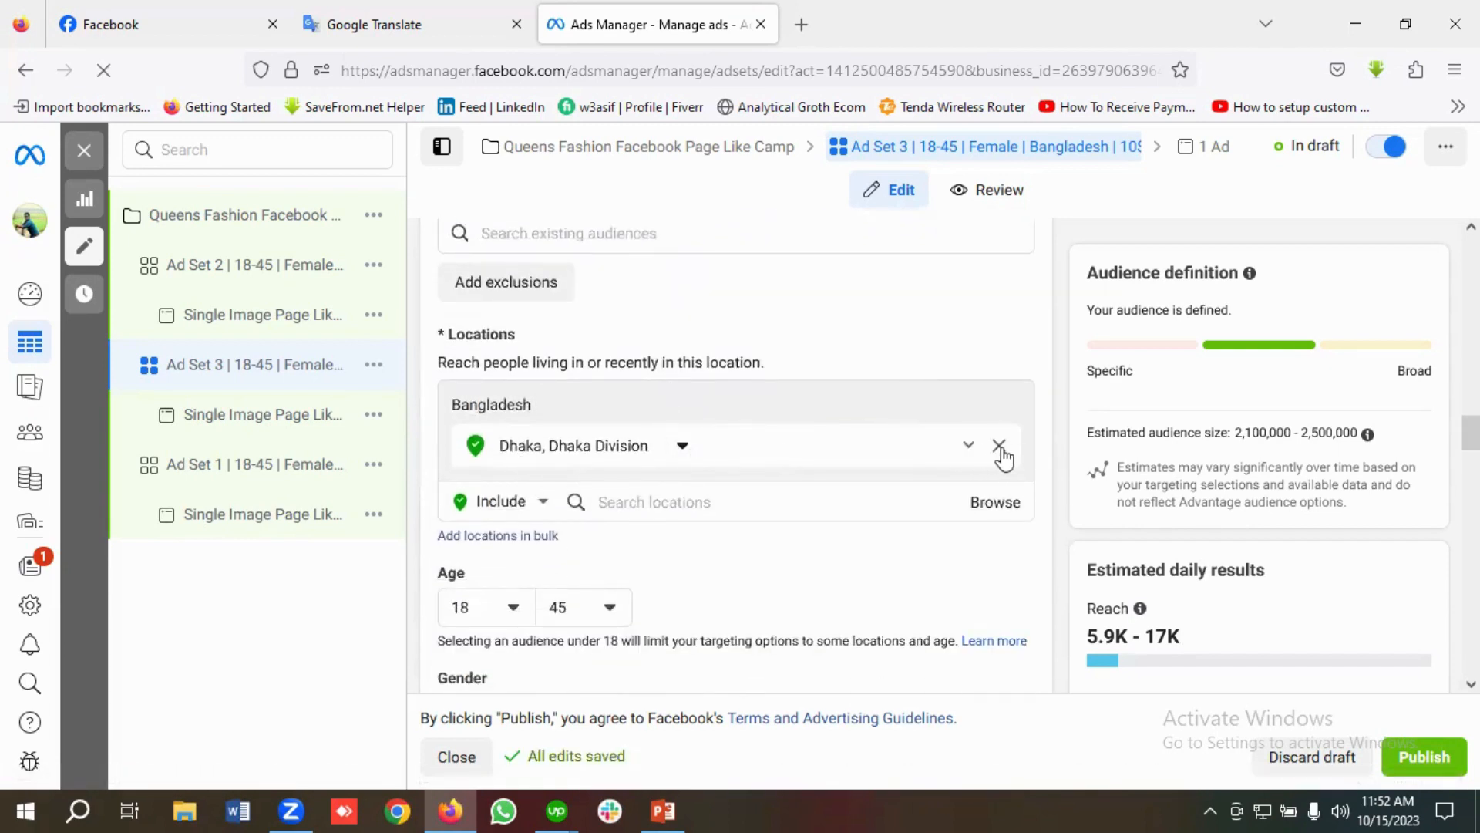
click(1000, 447)
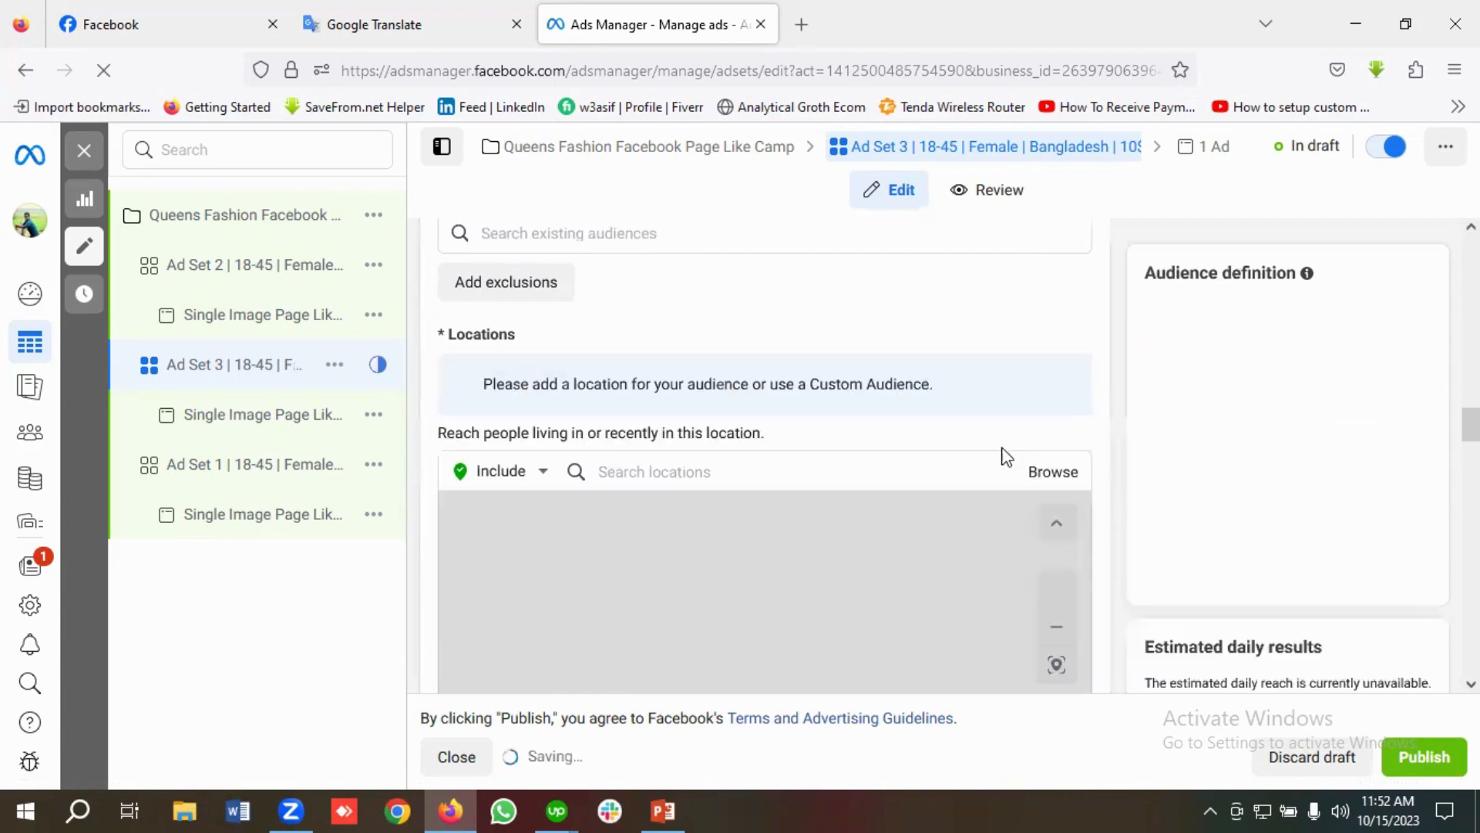
click(648, 483)
text(Ban)
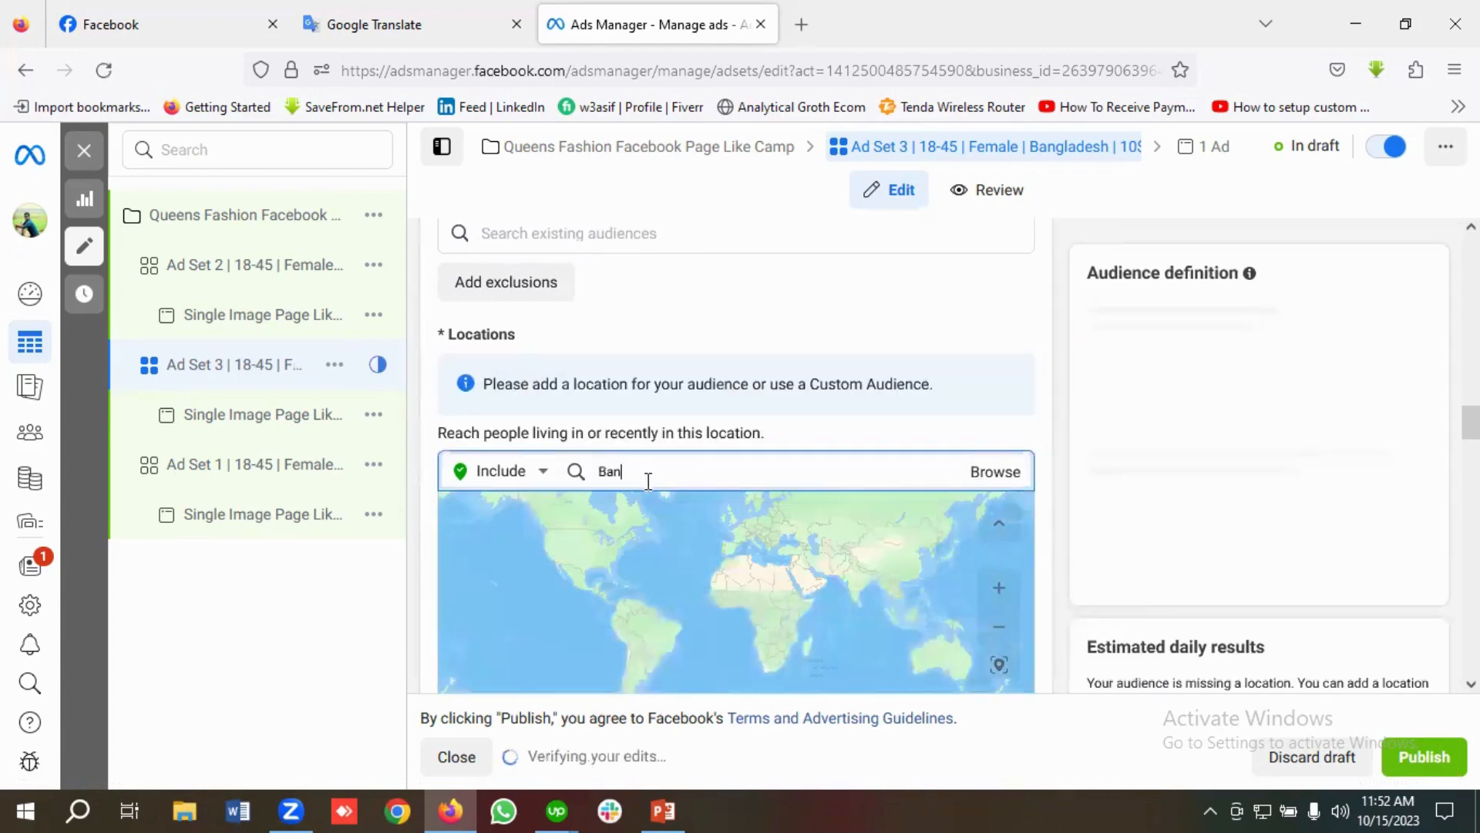
text(gladesh)
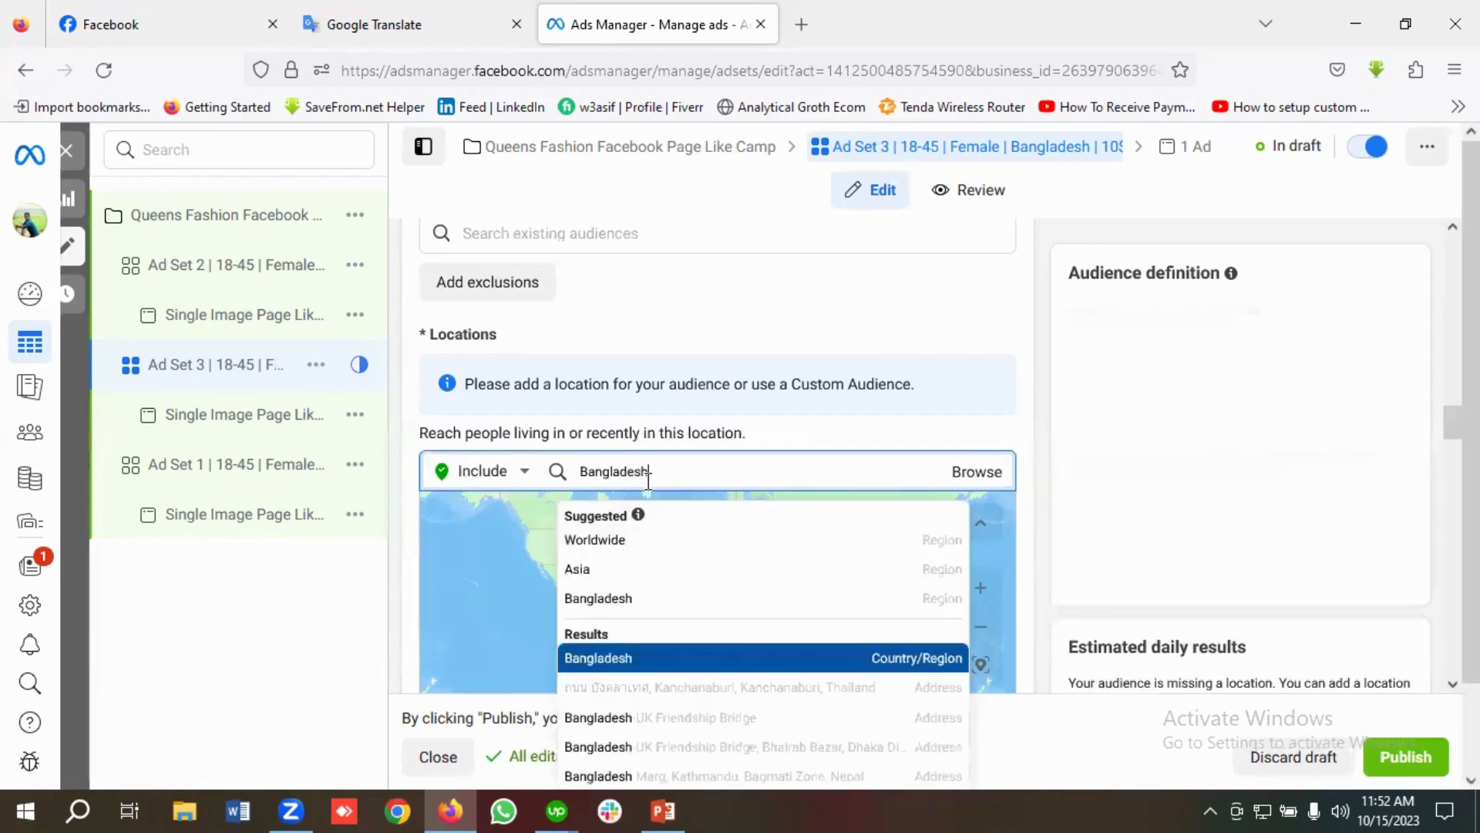
click(591, 670)
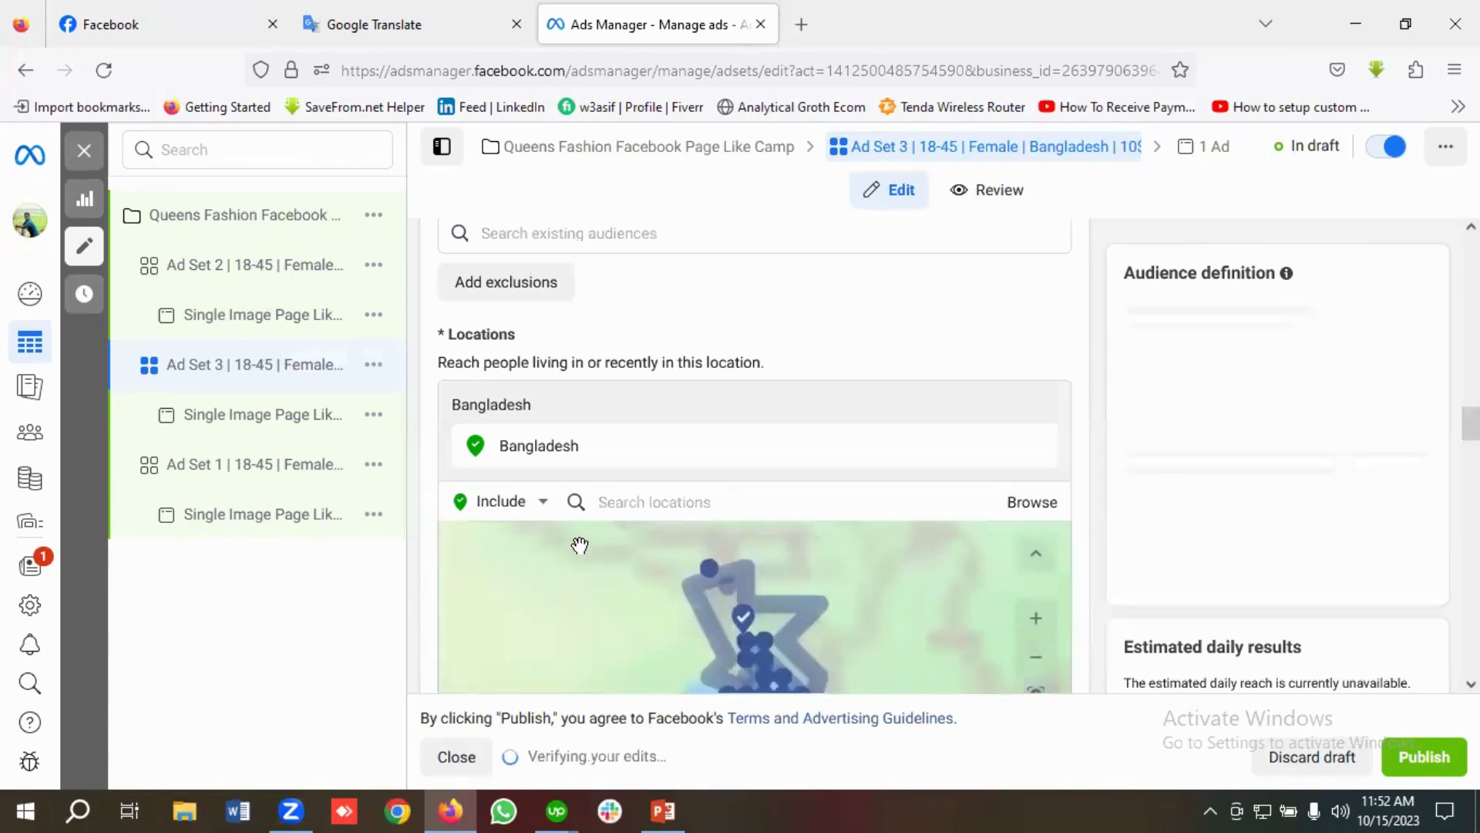
Step: Review ad set 3's age, gender, detailed targeting interests, manual placement settings, and selected feed and search placements
scroll(478, 502, down, 3)
scroll(495, 502, down, 1)
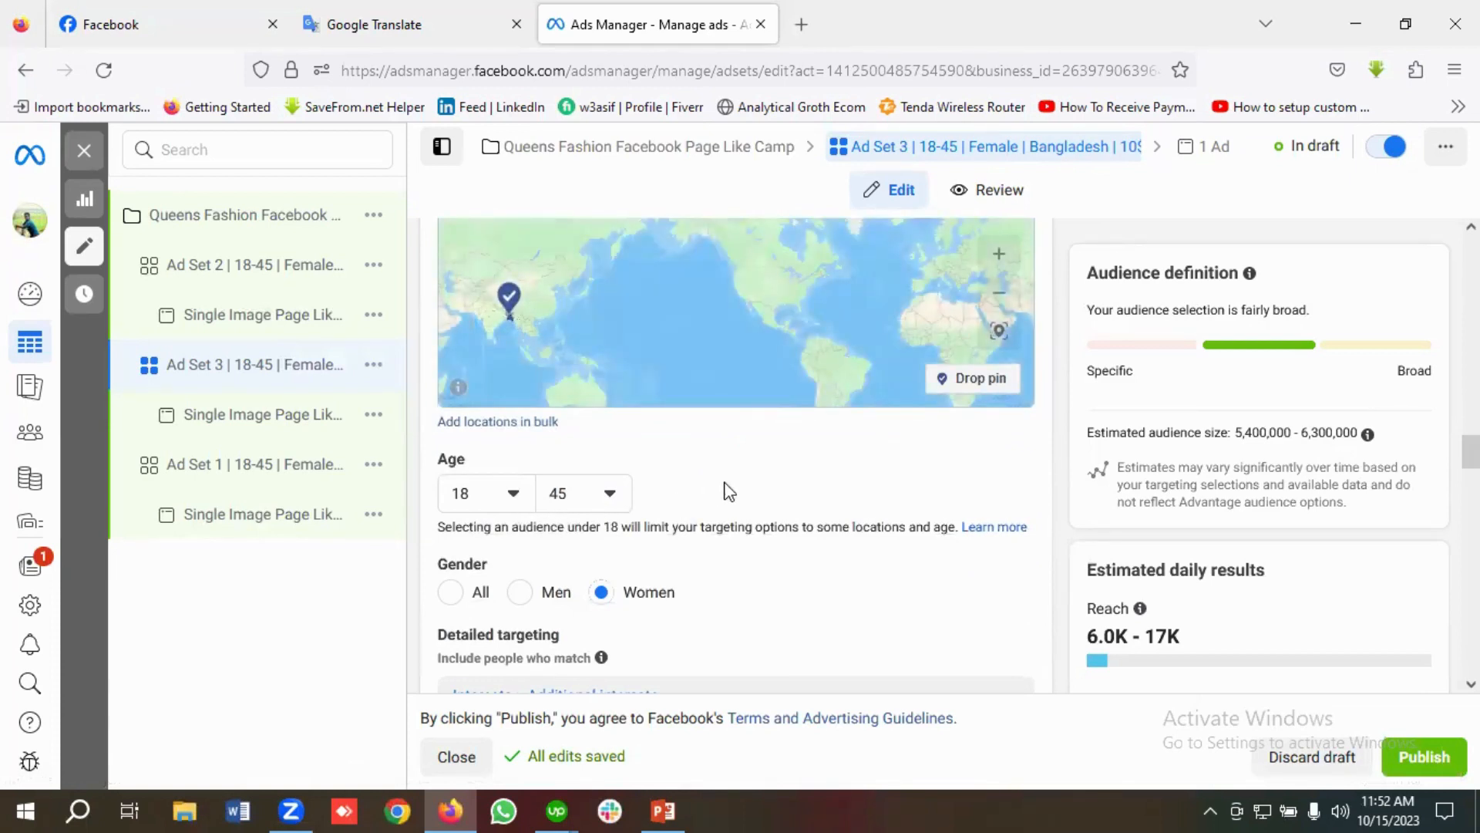
scroll(729, 492, down, 2)
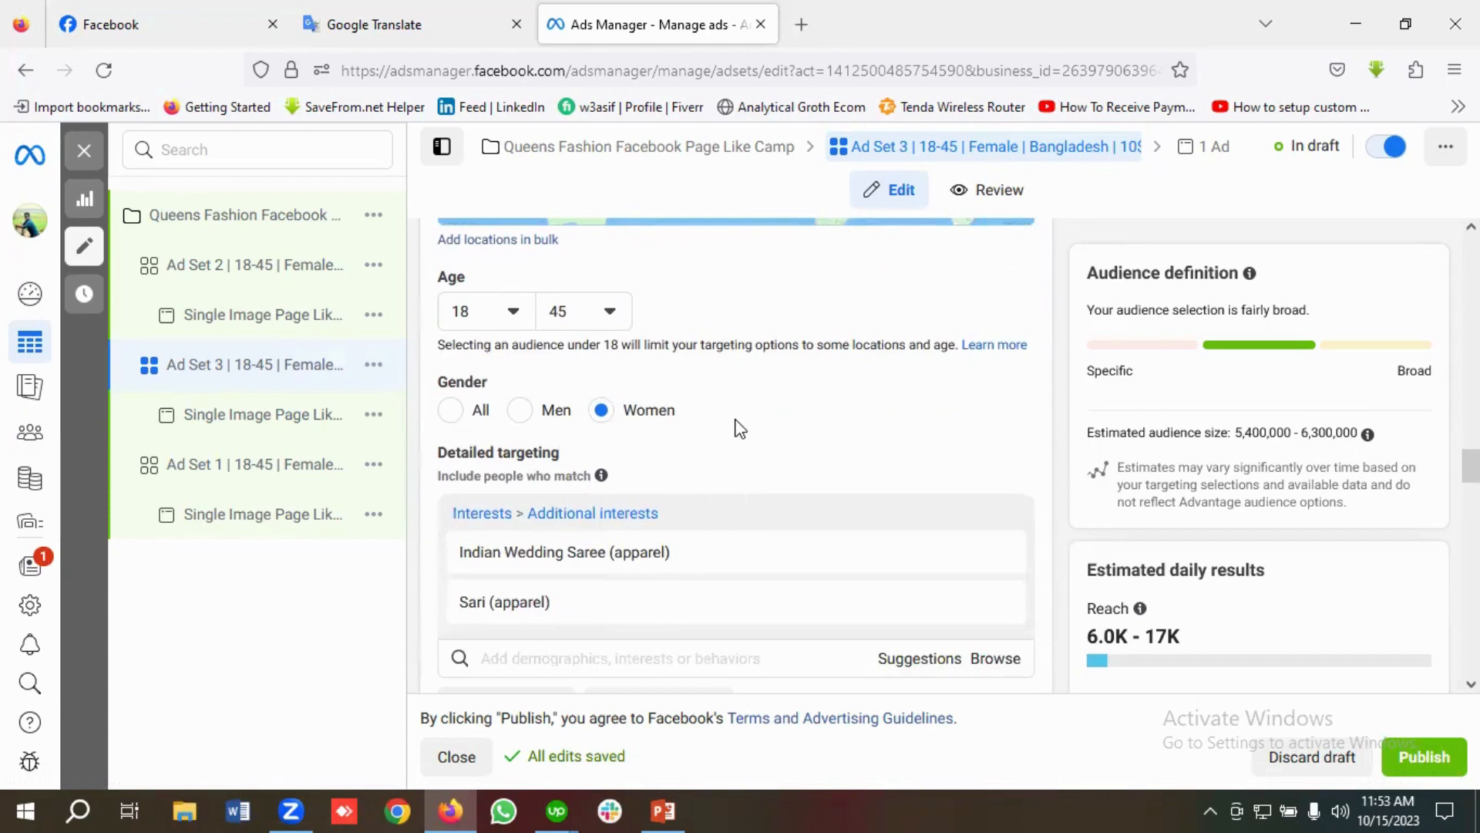
scroll(733, 426, down, 2)
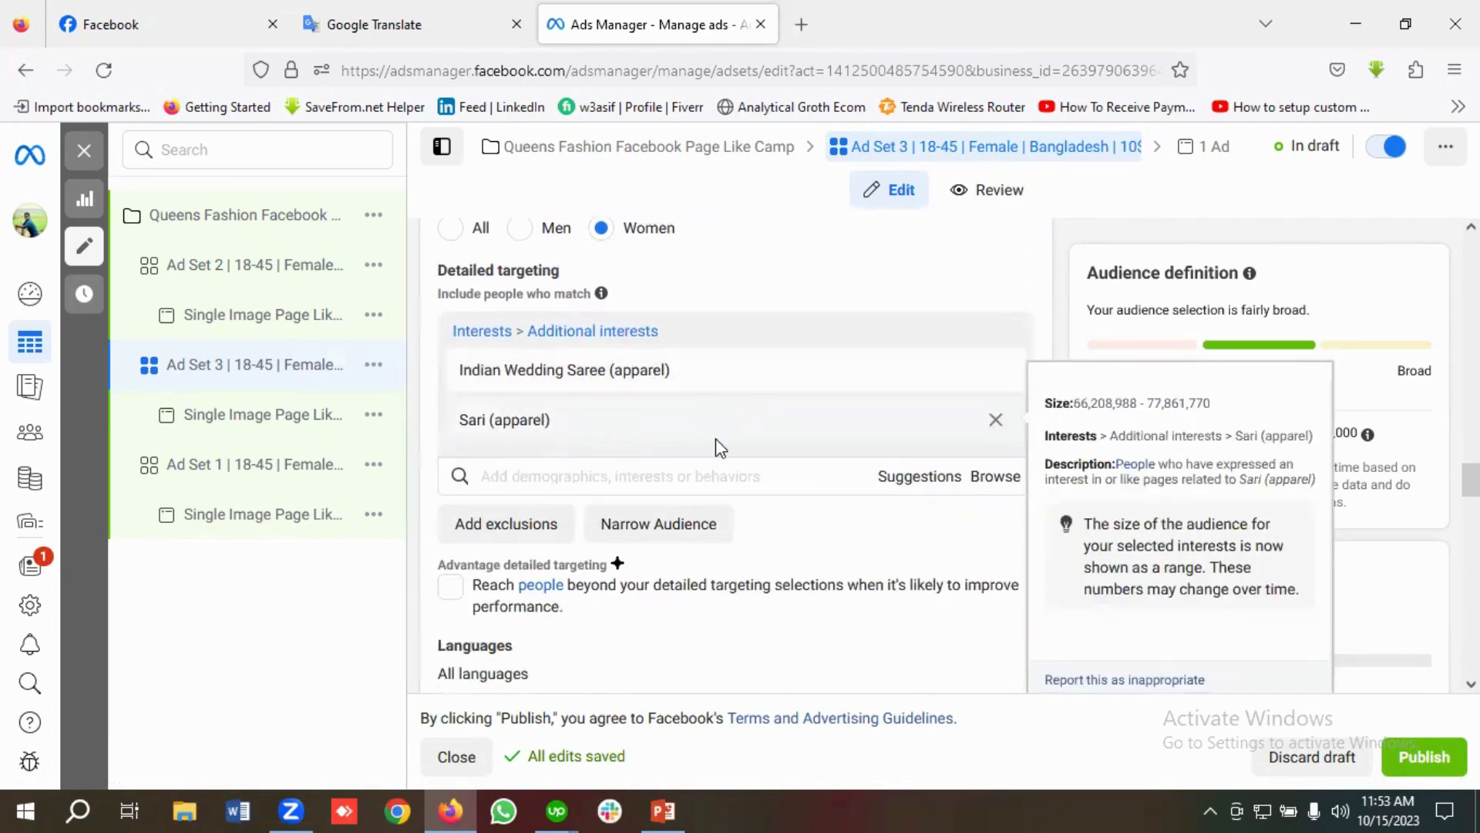
scroll(733, 447, down, 1)
scroll(737, 455, down, 6)
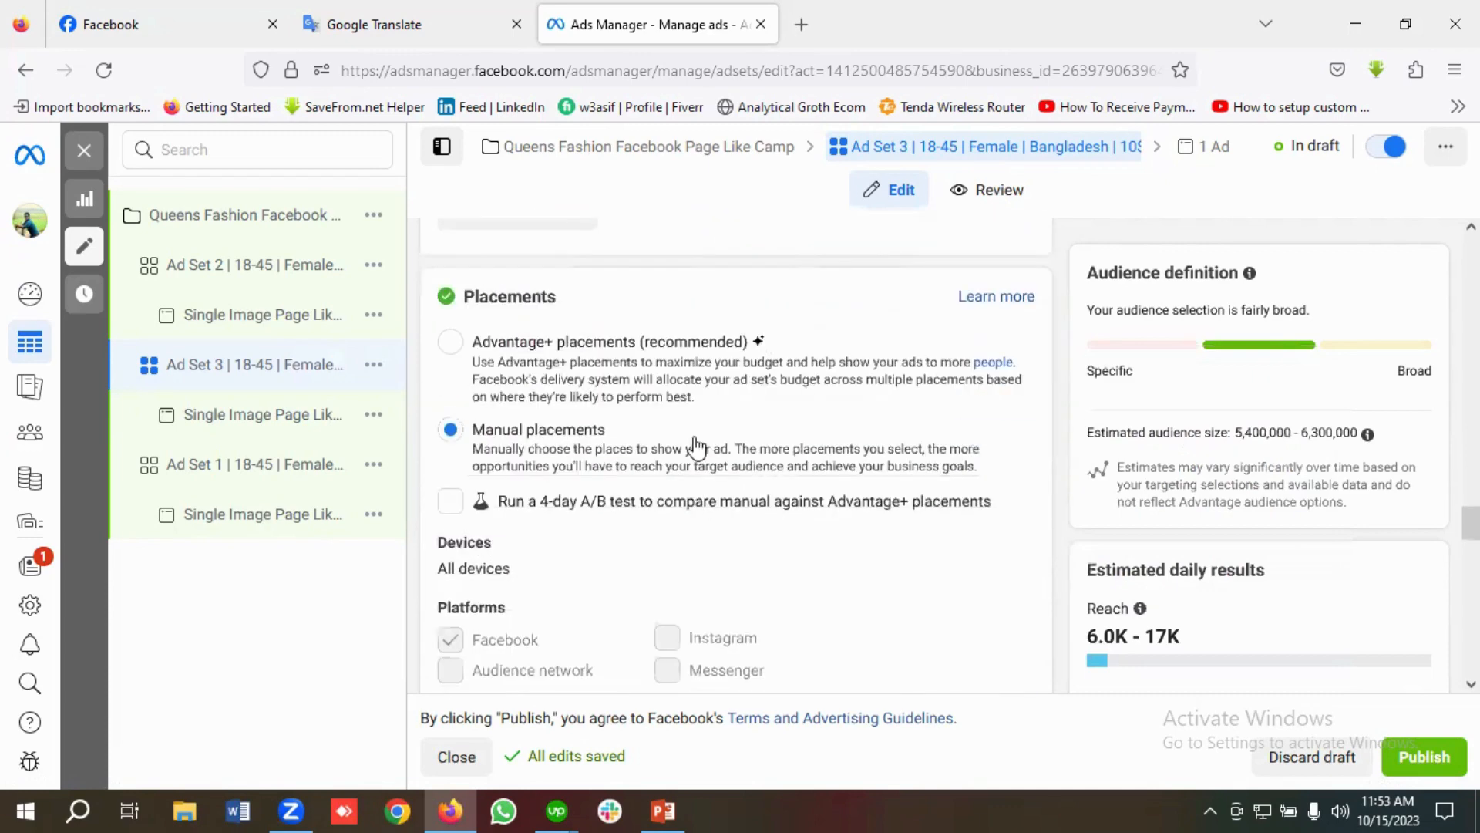
scroll(624, 447, down, 1)
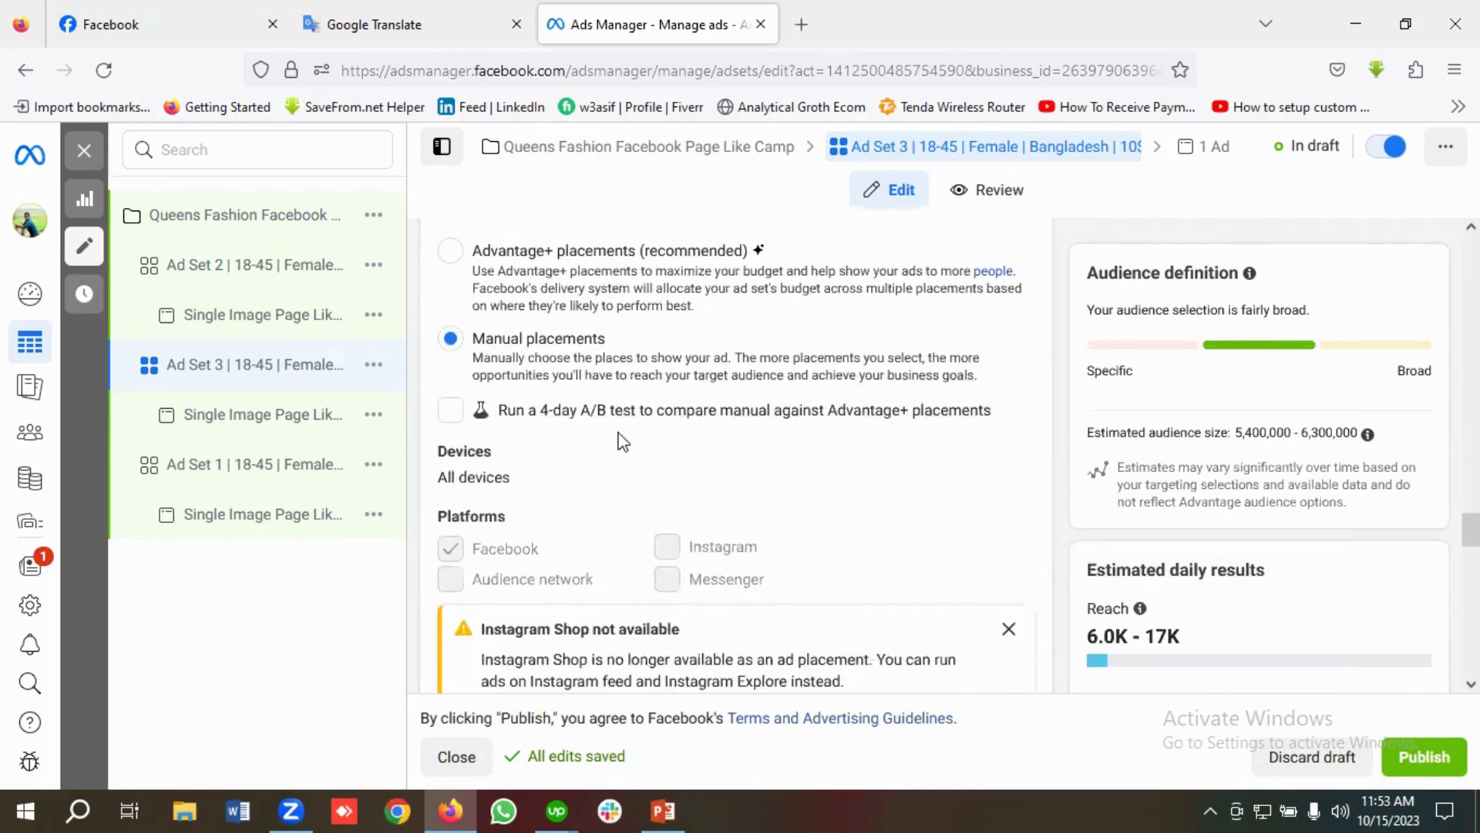
scroll(717, 378, down, 1)
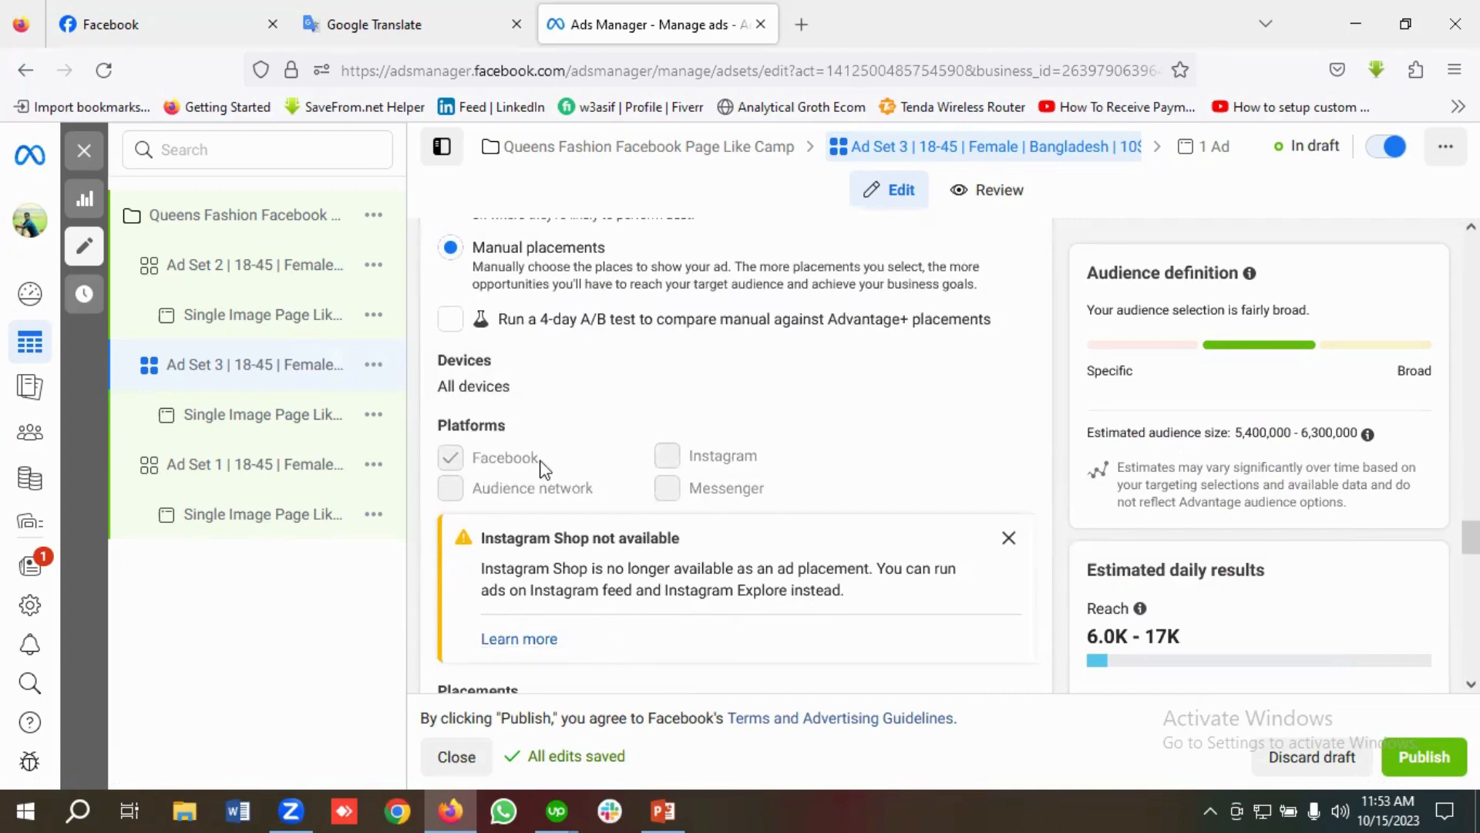
scroll(640, 478, down, 4)
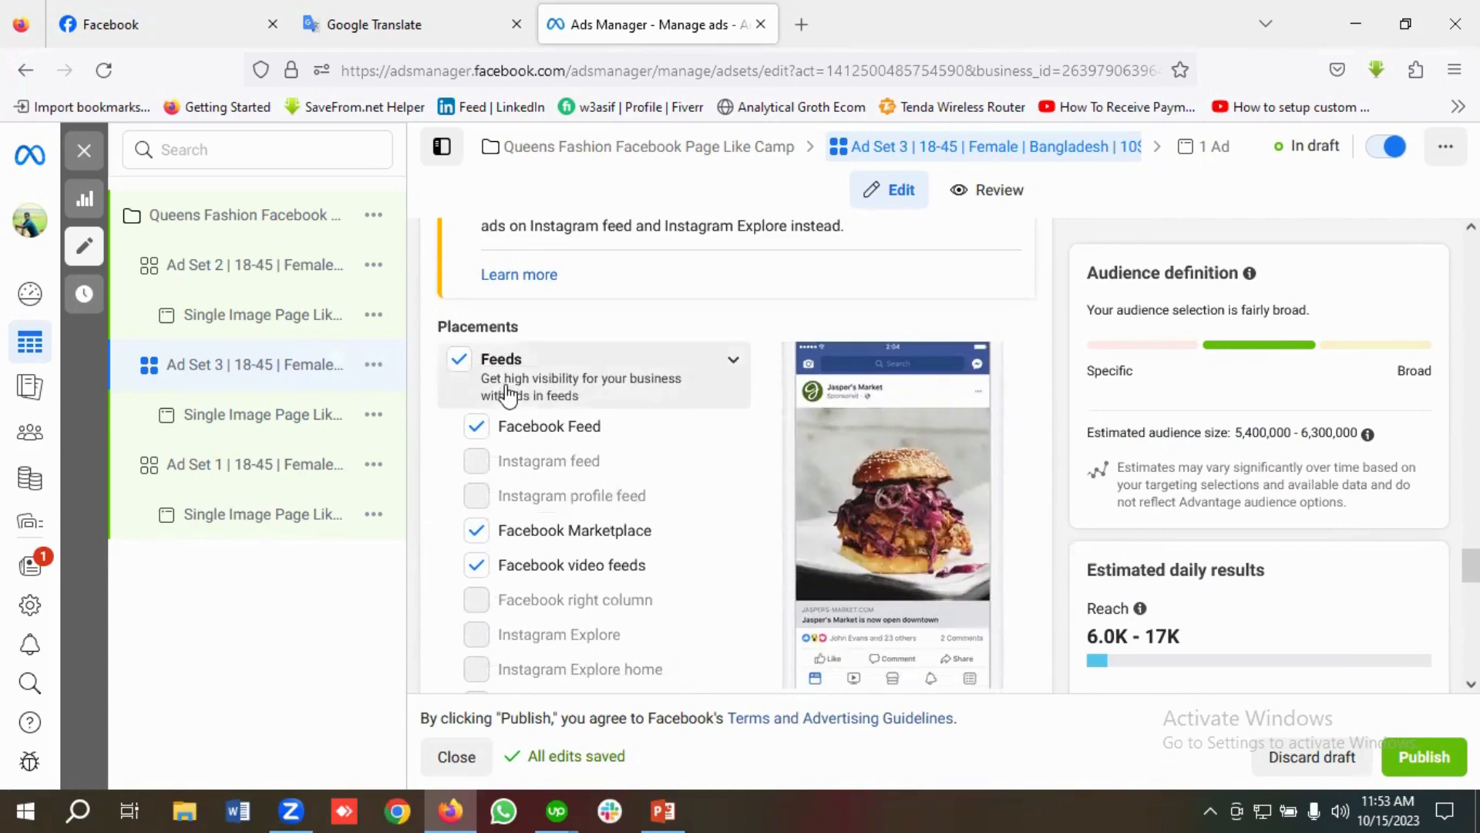
scroll(590, 399, down, 12)
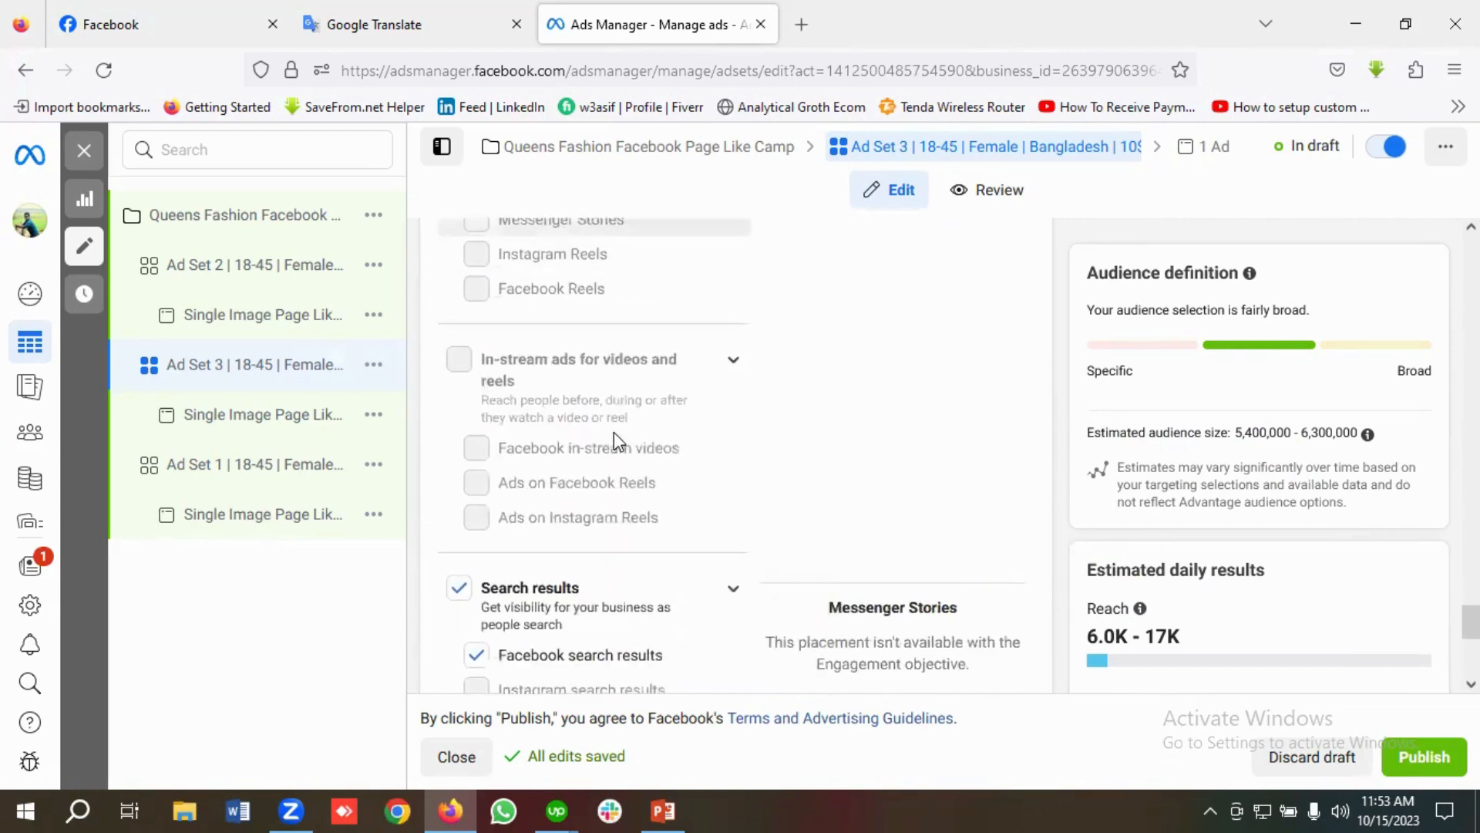
scroll(660, 429, down, 3)
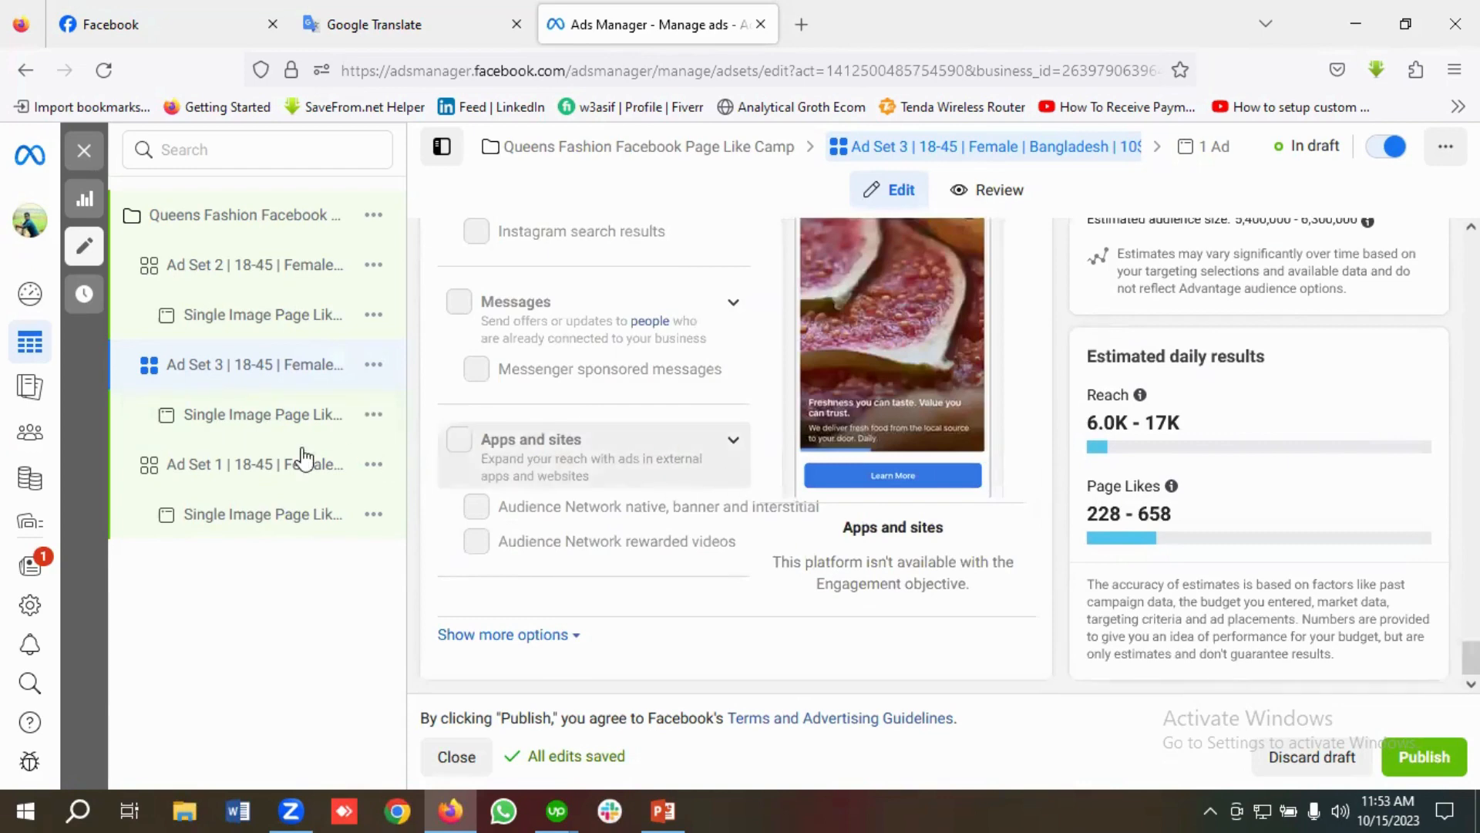
Step: Review the identity, ad creative, primary text, and tracking settings of the single-image ad in ad set 3
click(224, 430)
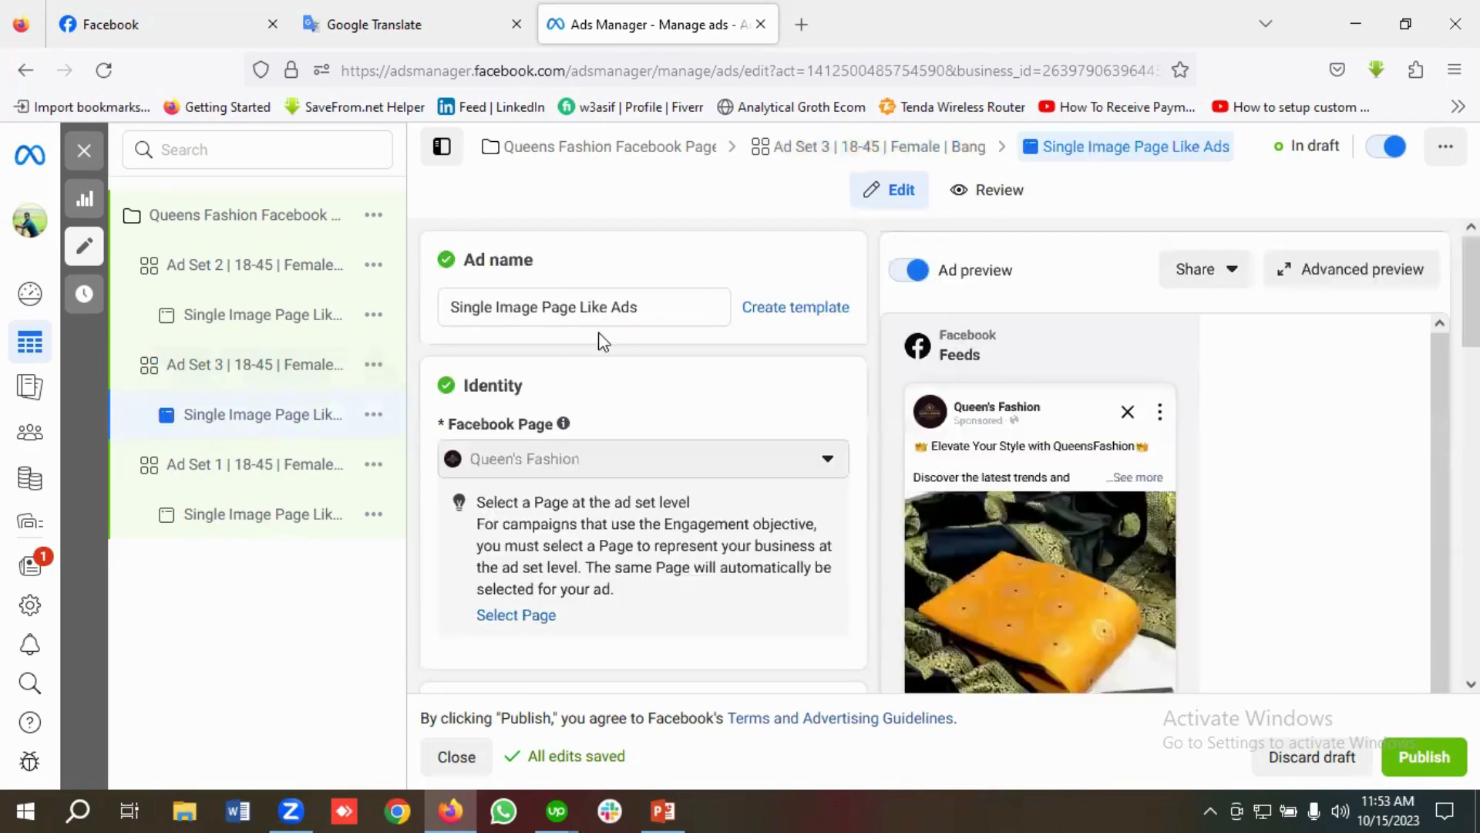
scroll(671, 364, down, 5)
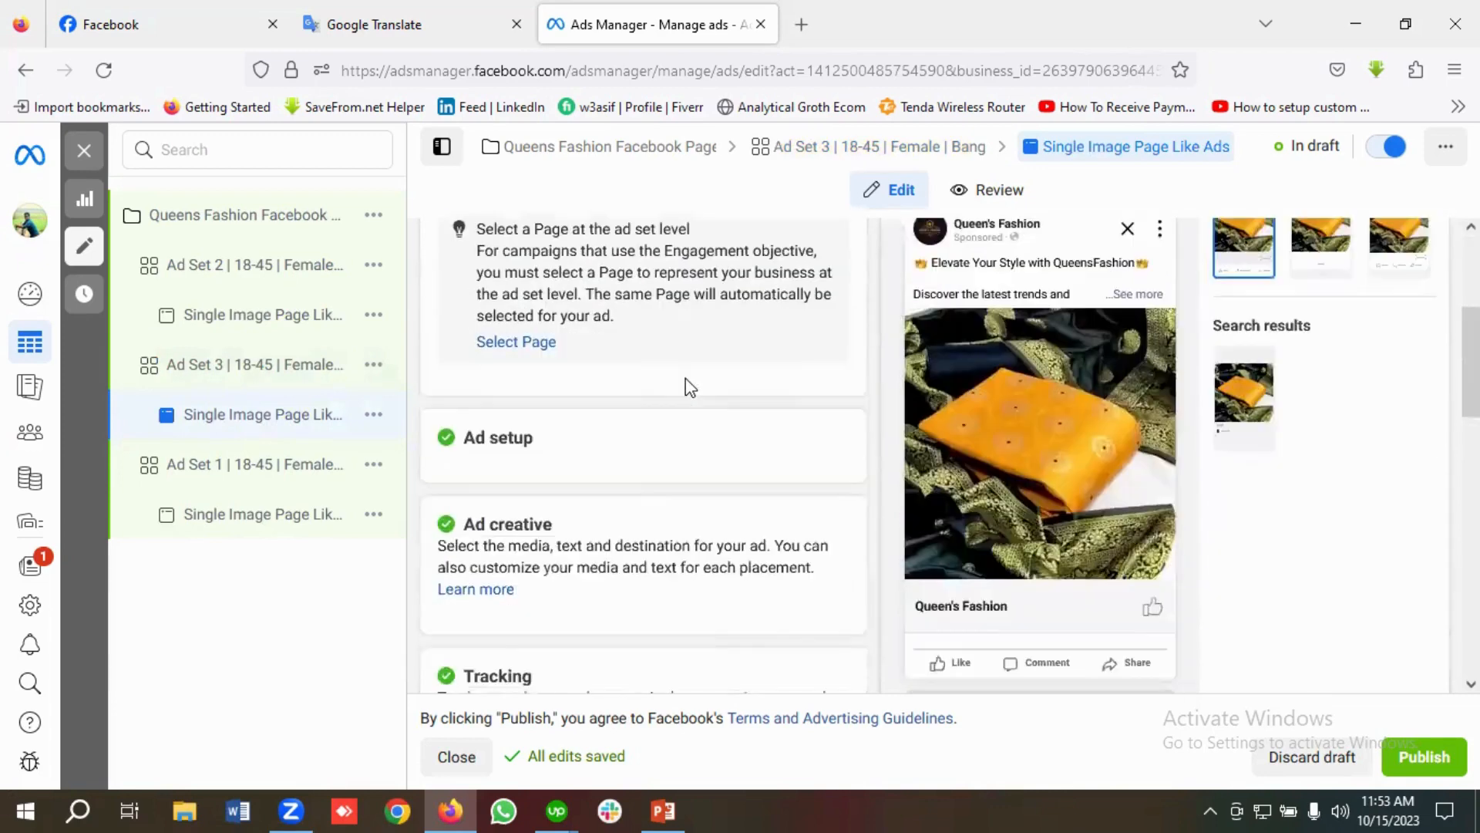
scroll(857, 437, down, 7)
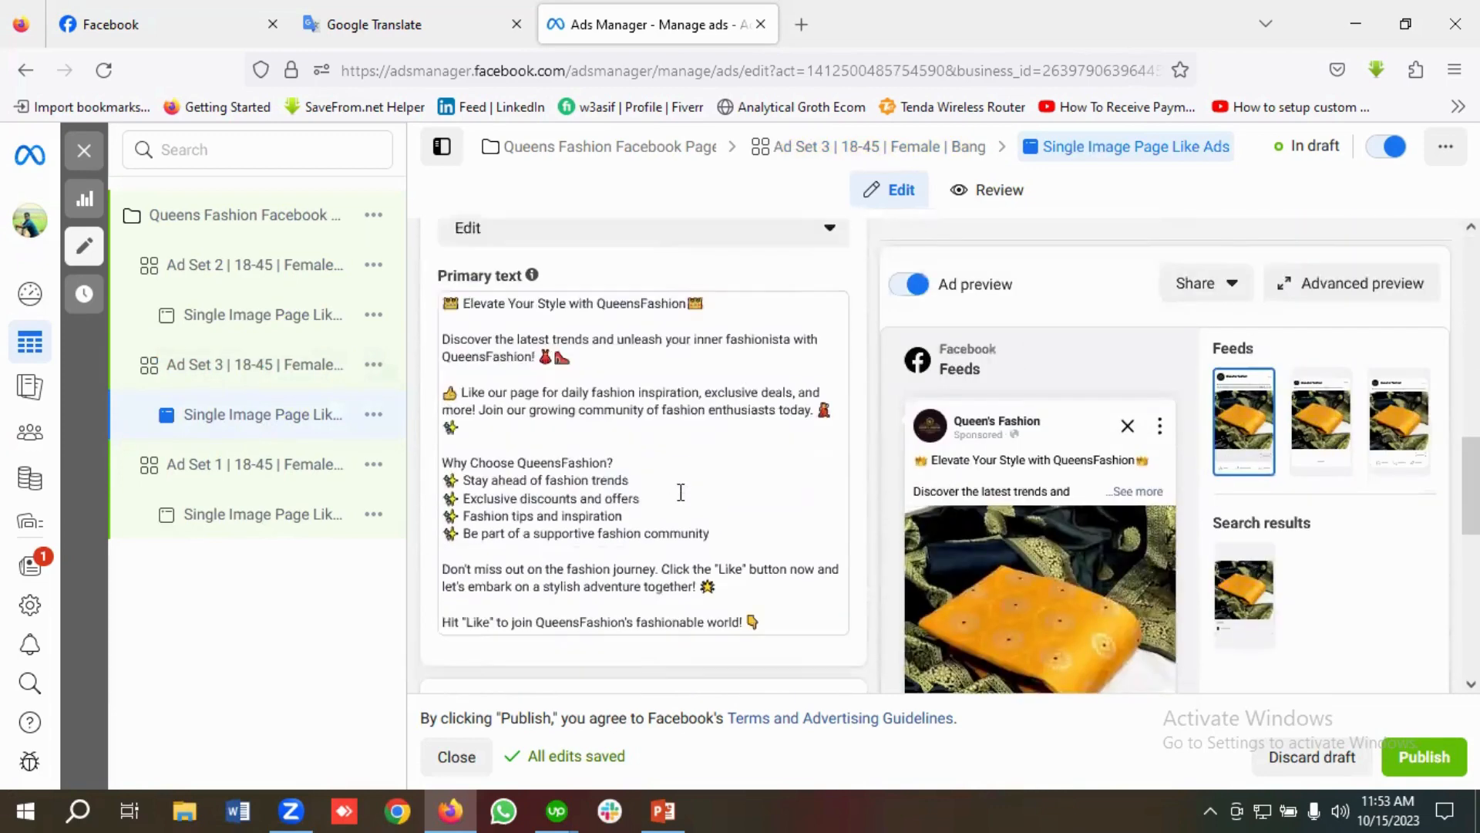
scroll(621, 445, down, 3)
scroll(627, 452, up, 2)
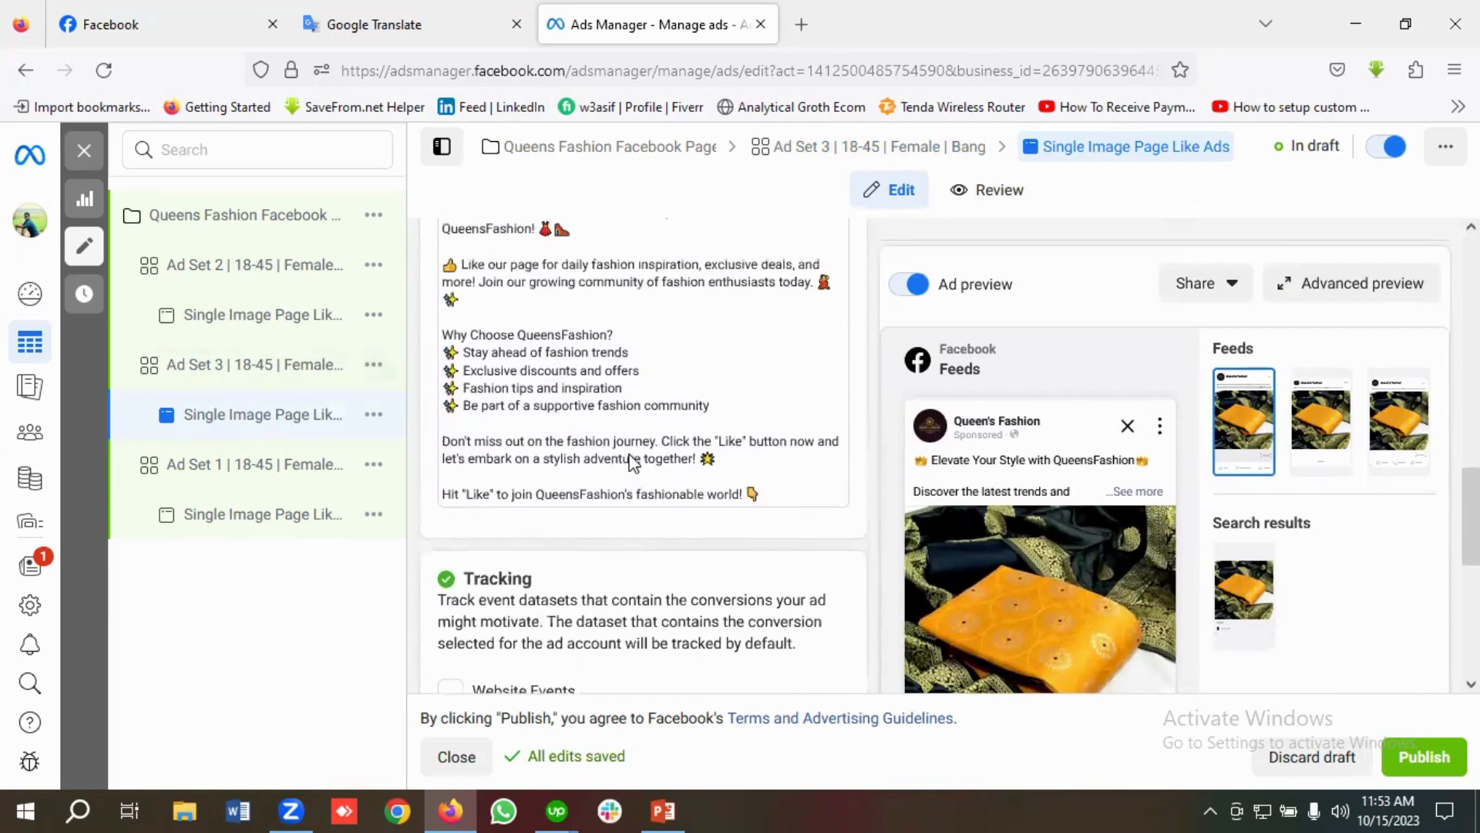
scroll(631, 454, down, 6)
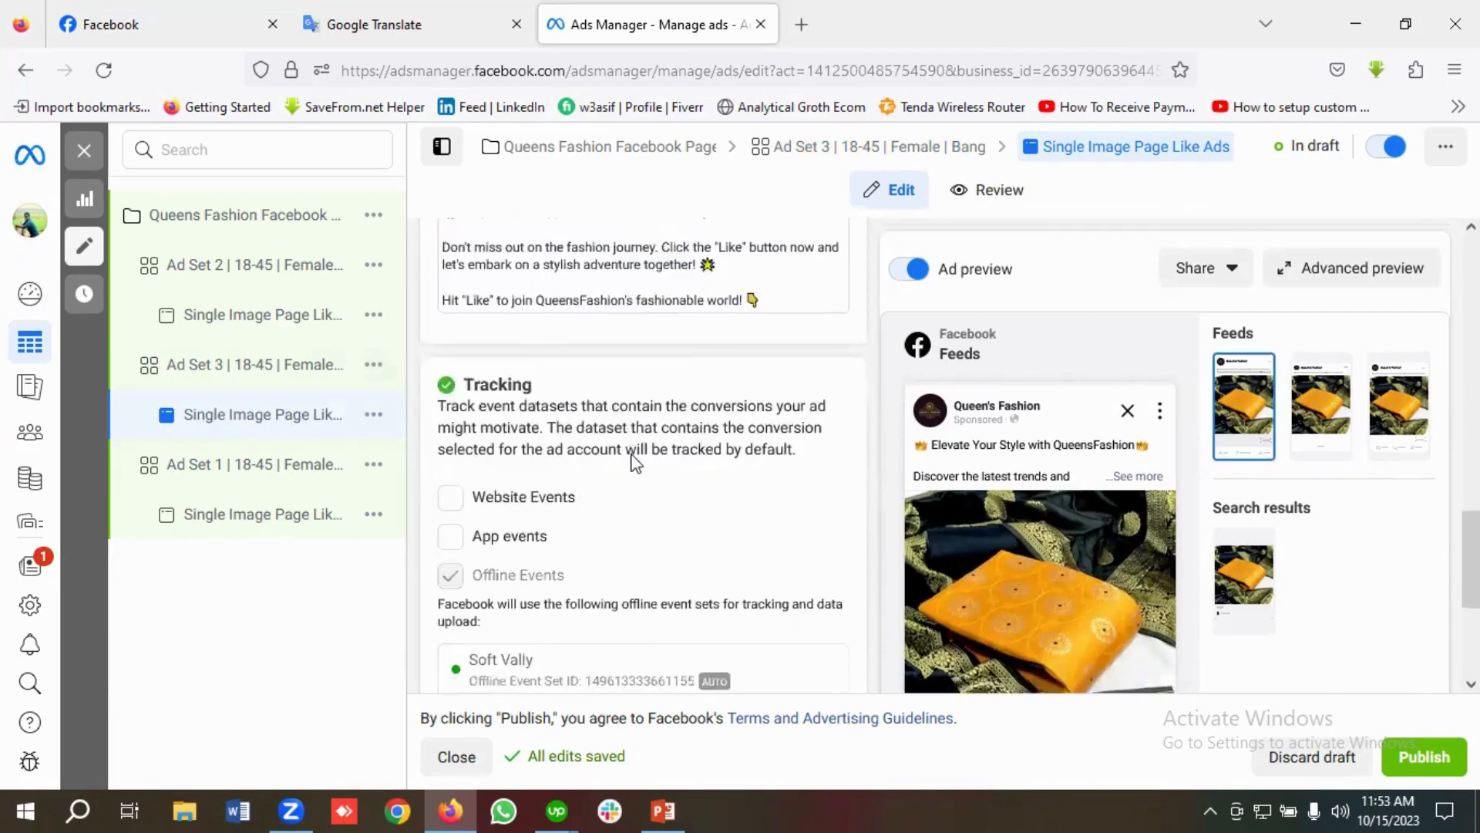
scroll(584, 442, up, 3)
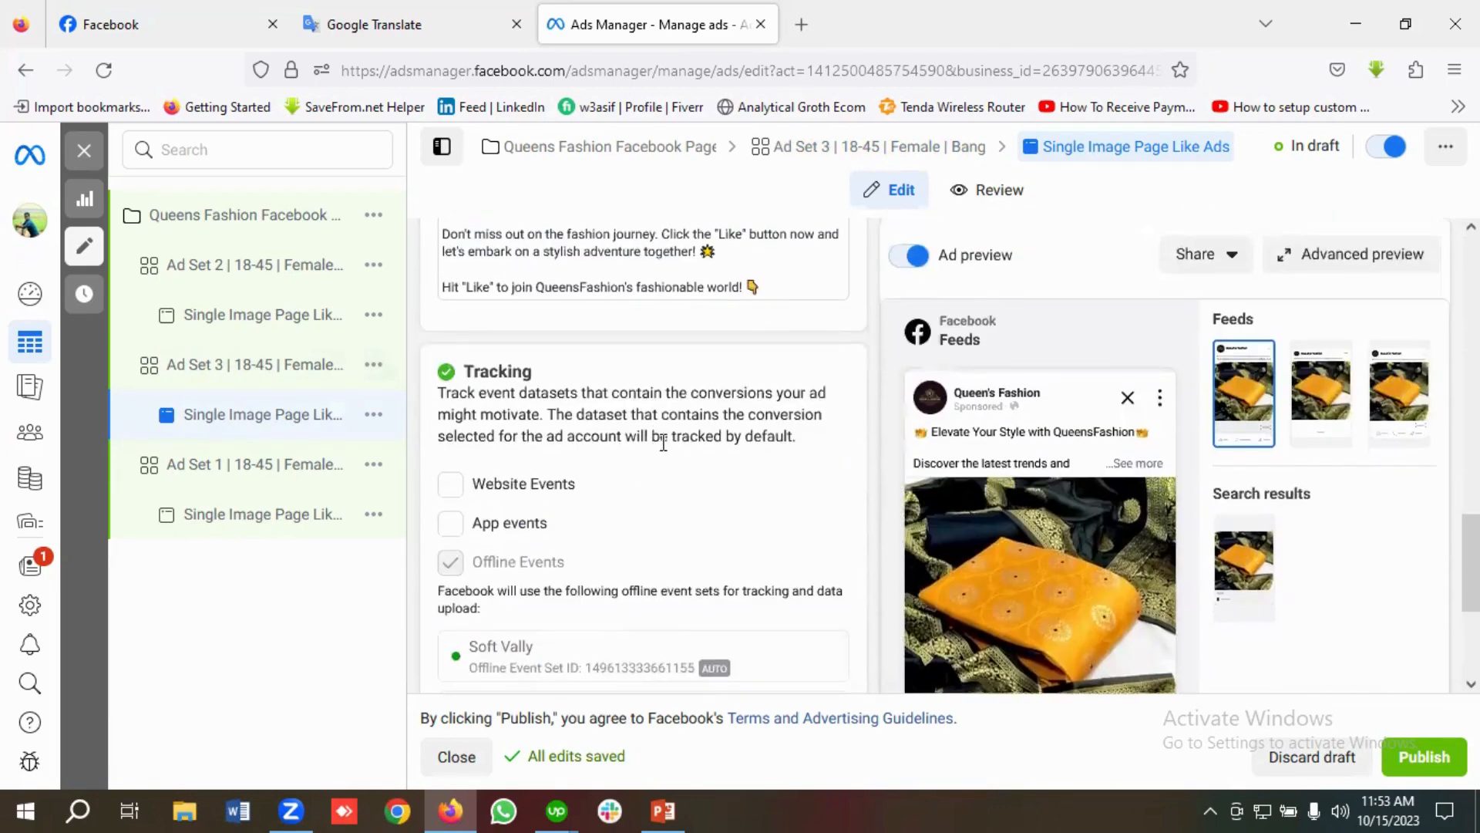
scroll(663, 444, down, 4)
Step: Recheck the campaign-level settings and open ad set 2 for review
click(243, 226)
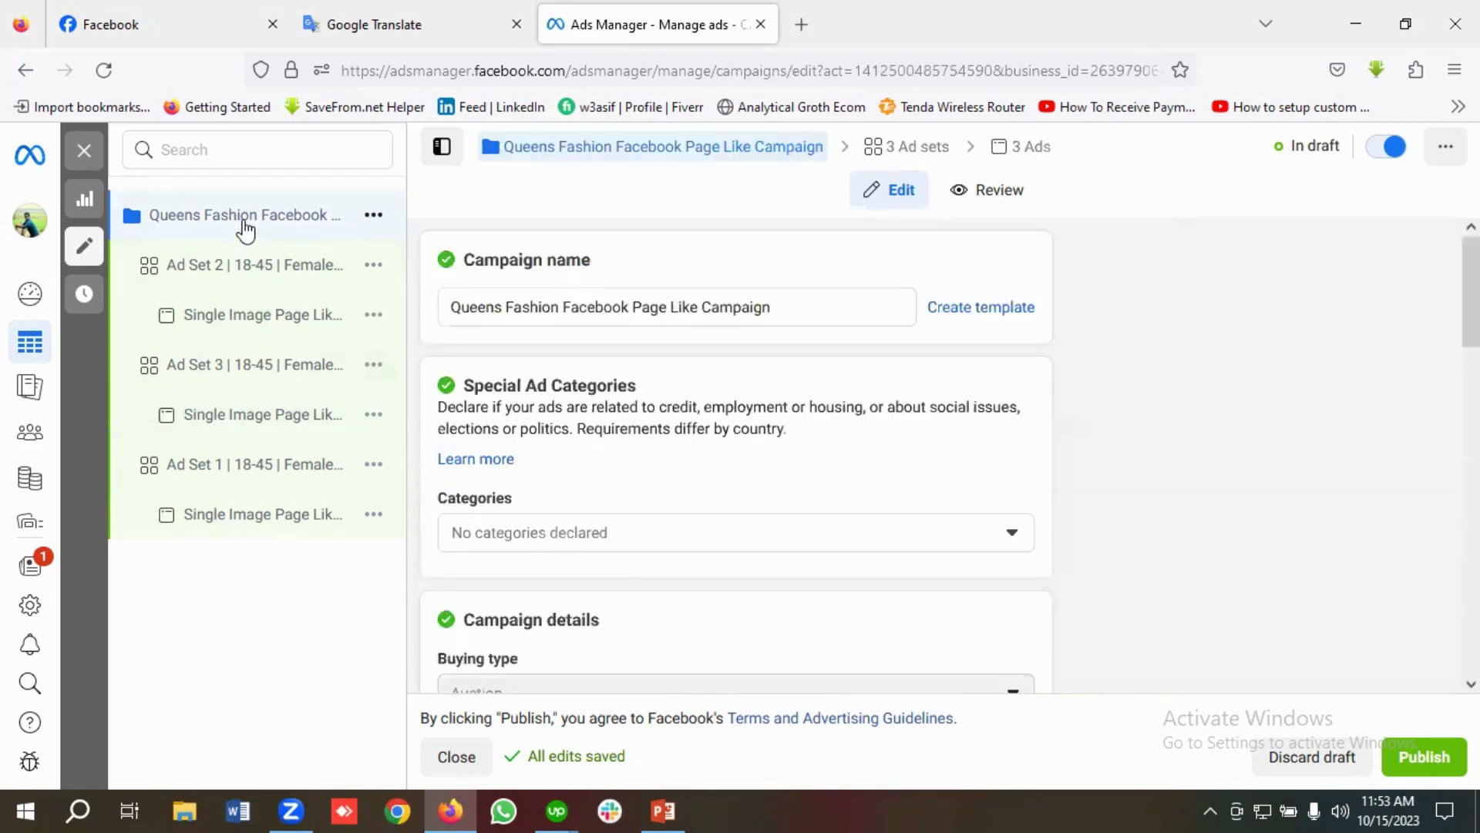
click(261, 286)
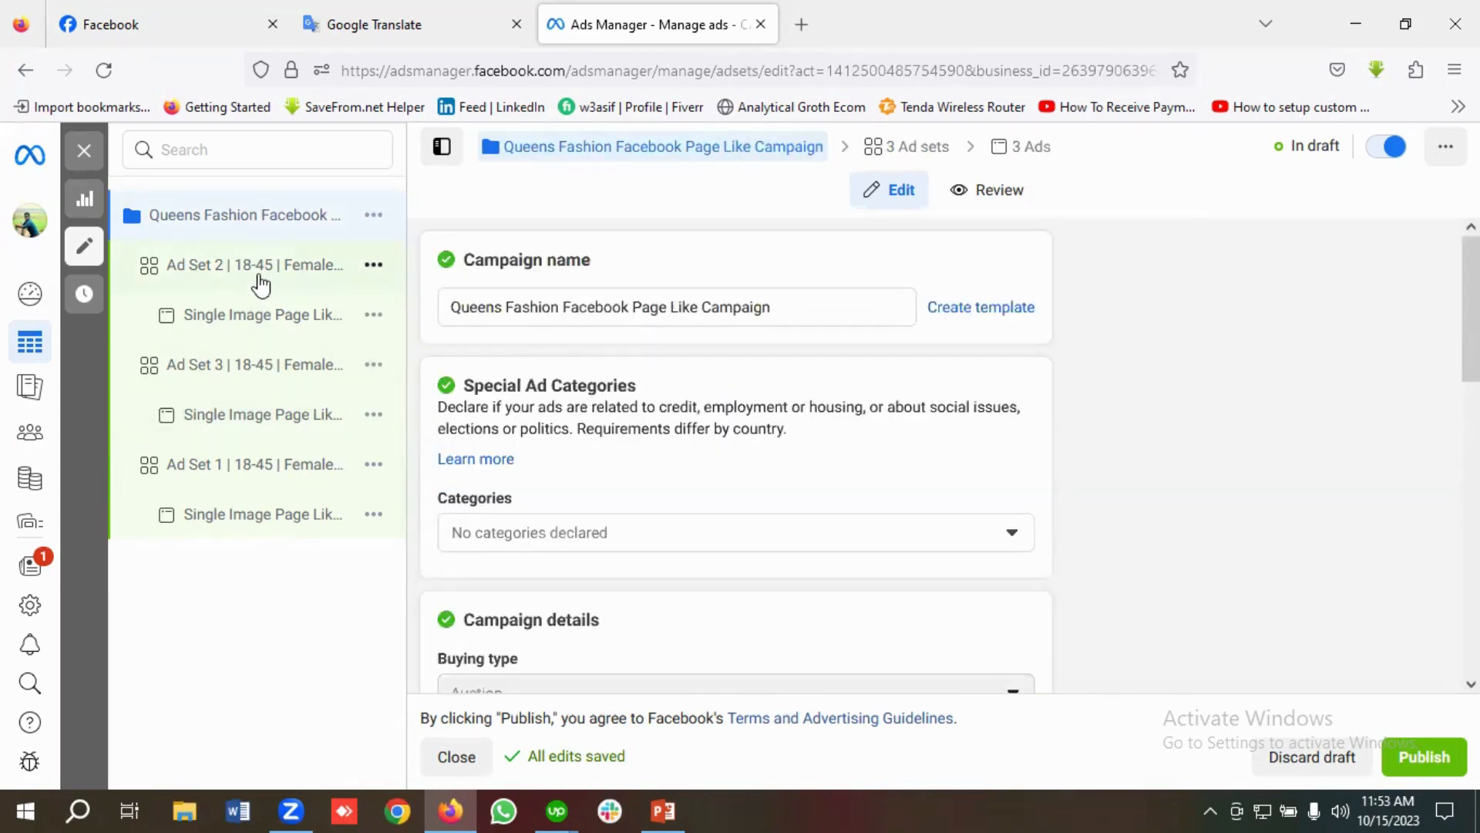